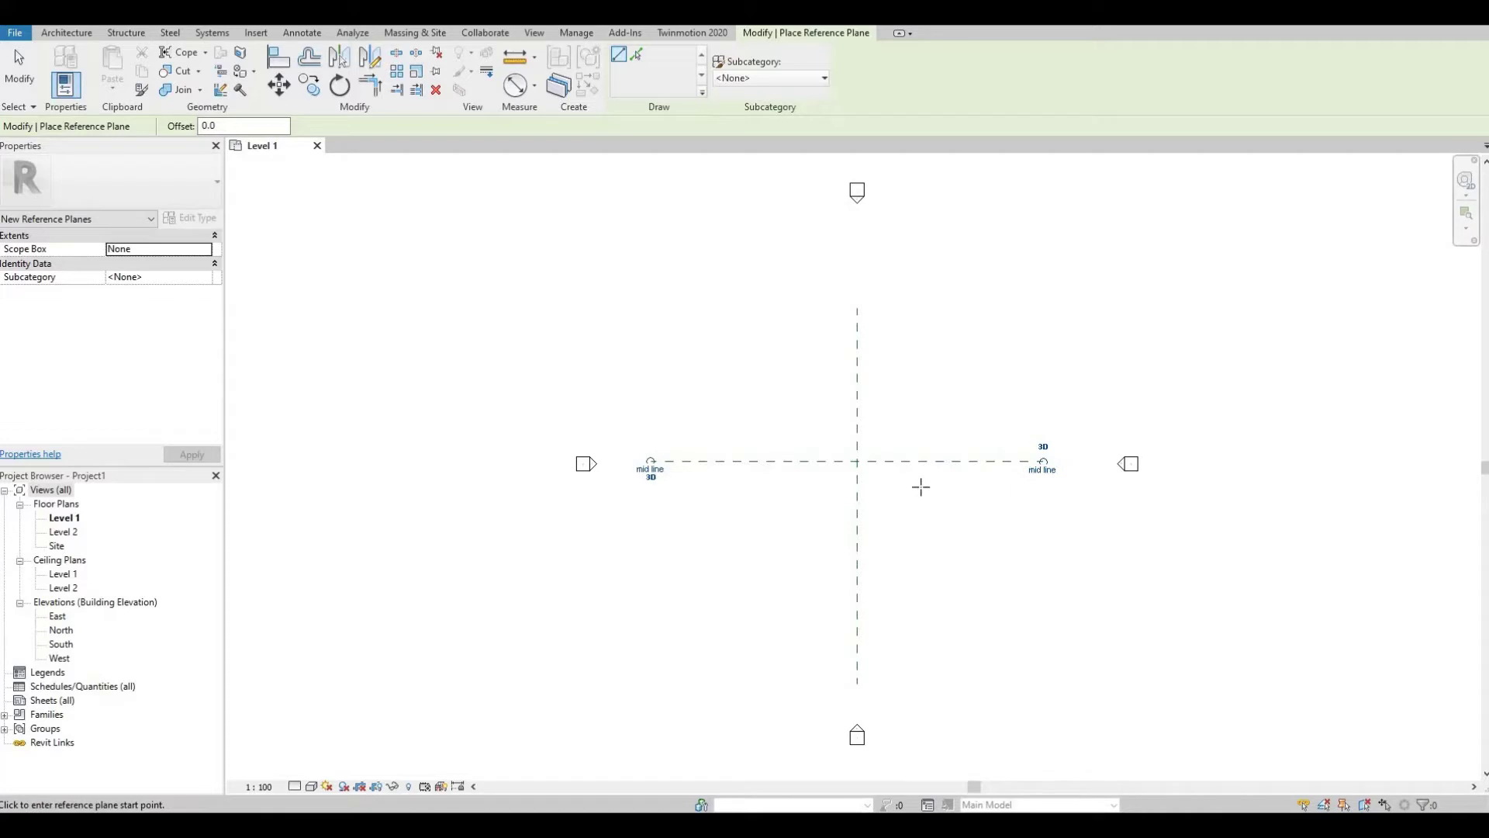
Finish placing reference planes and open the South elevation view
key(Escape)
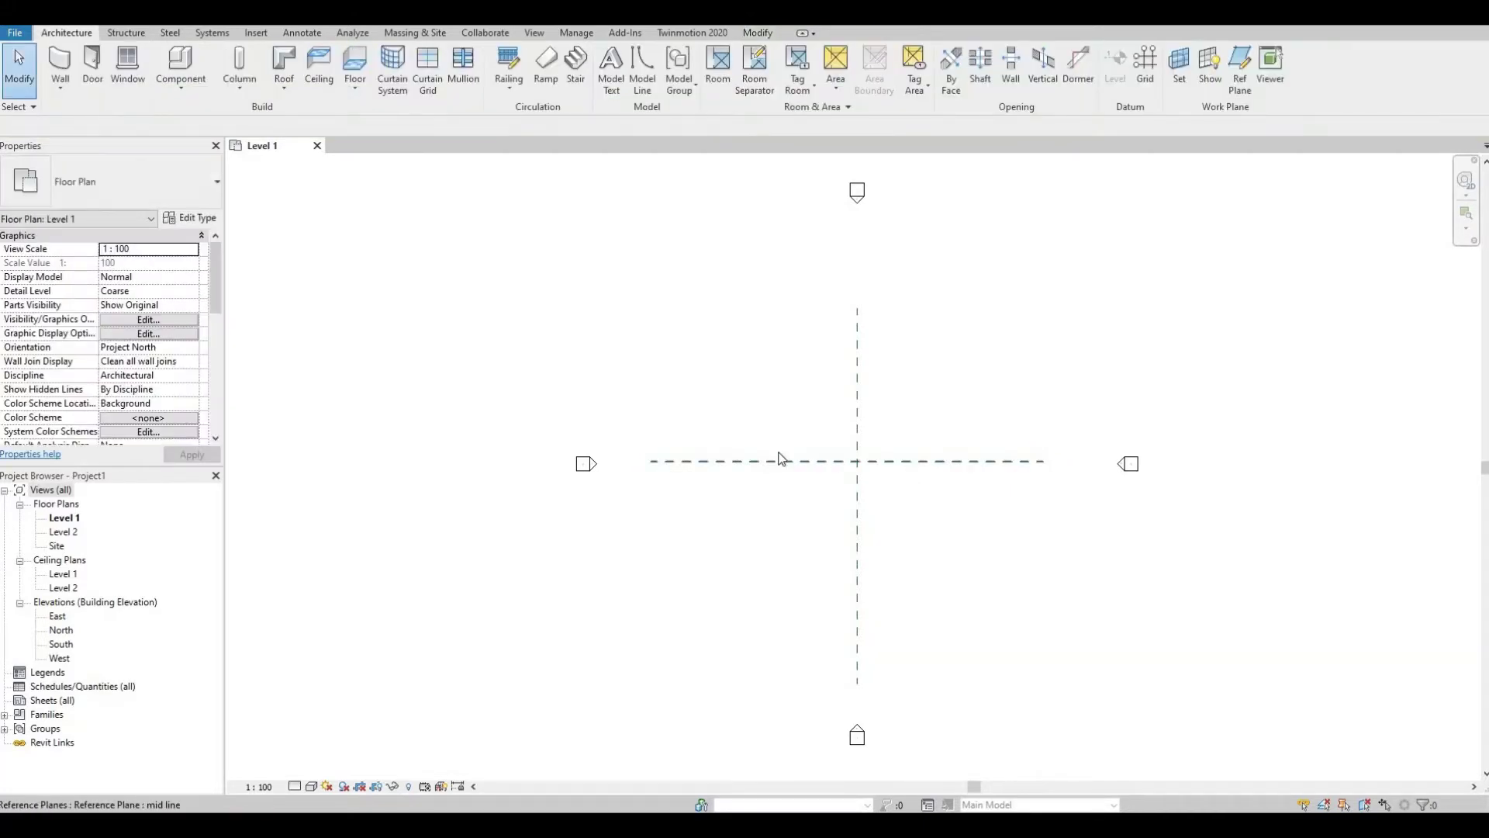
double_click(61, 645)
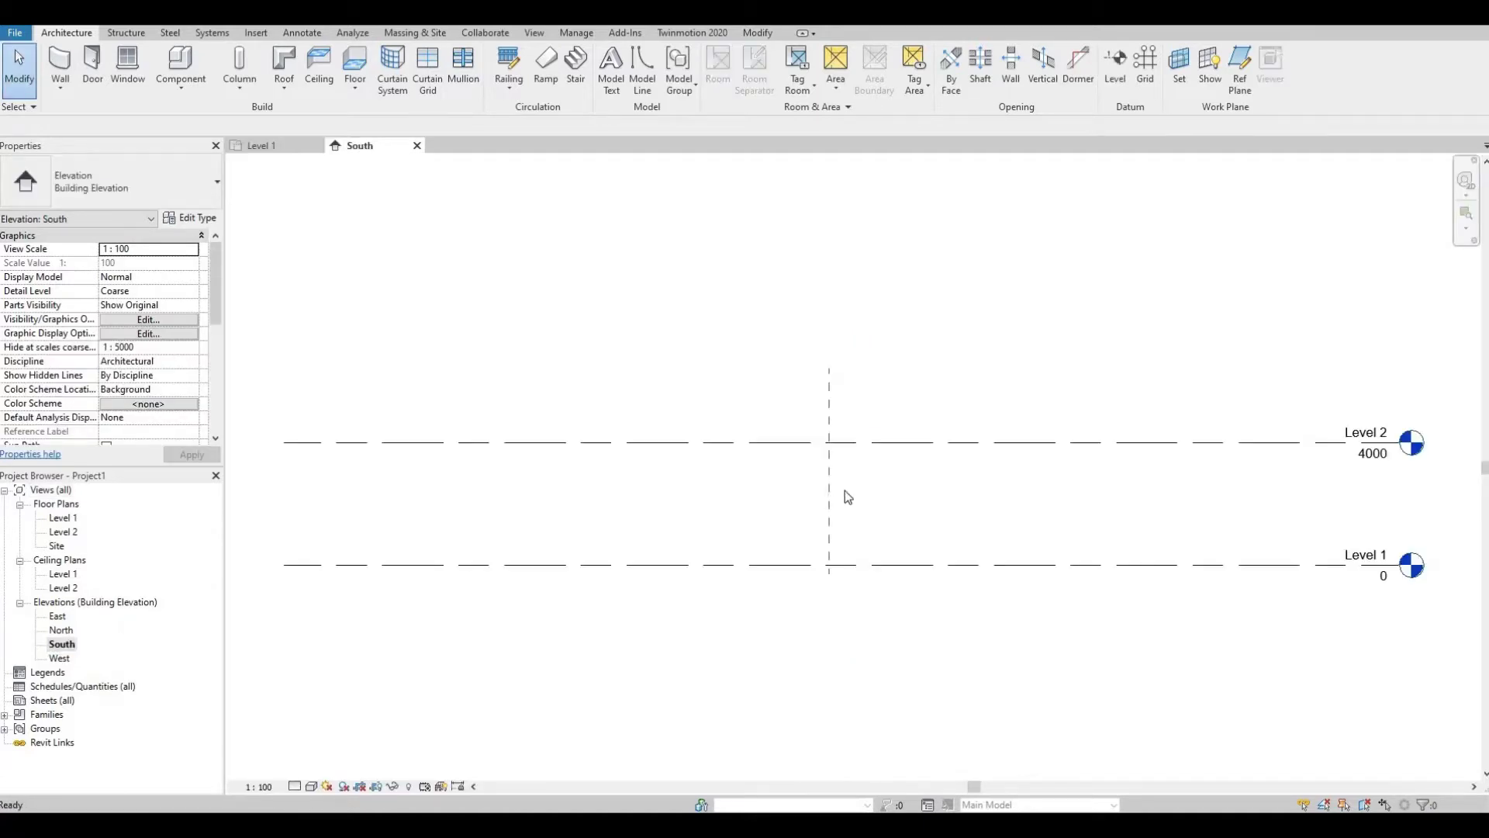
scroll(849, 486, down, 1)
middle_drag(840, 502, 760, 541)
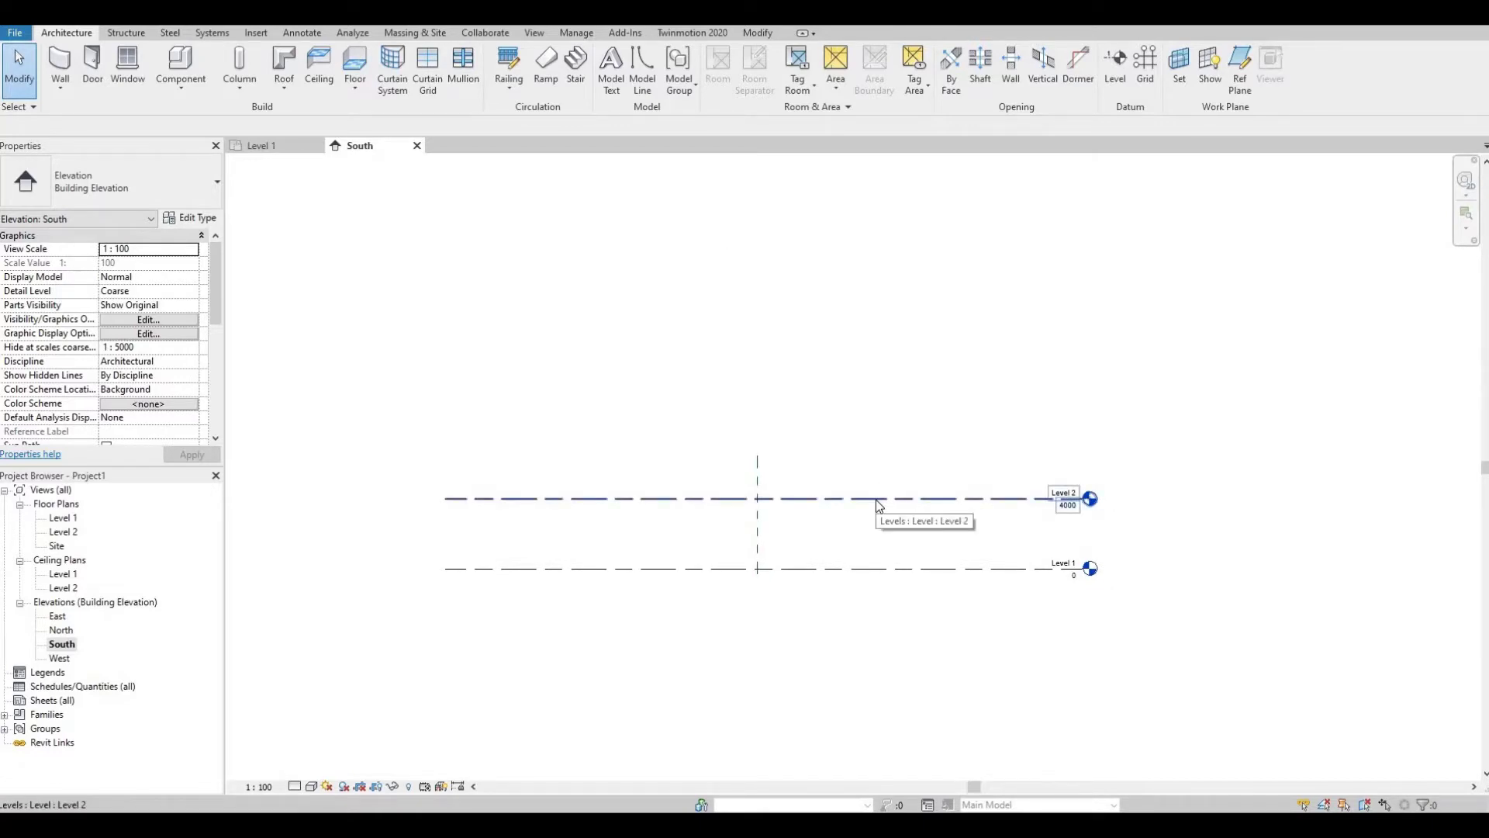
Array Level 2 vertically upward as a grouped linear array of 44 levels spaced 4000 mm apart
click(879, 505)
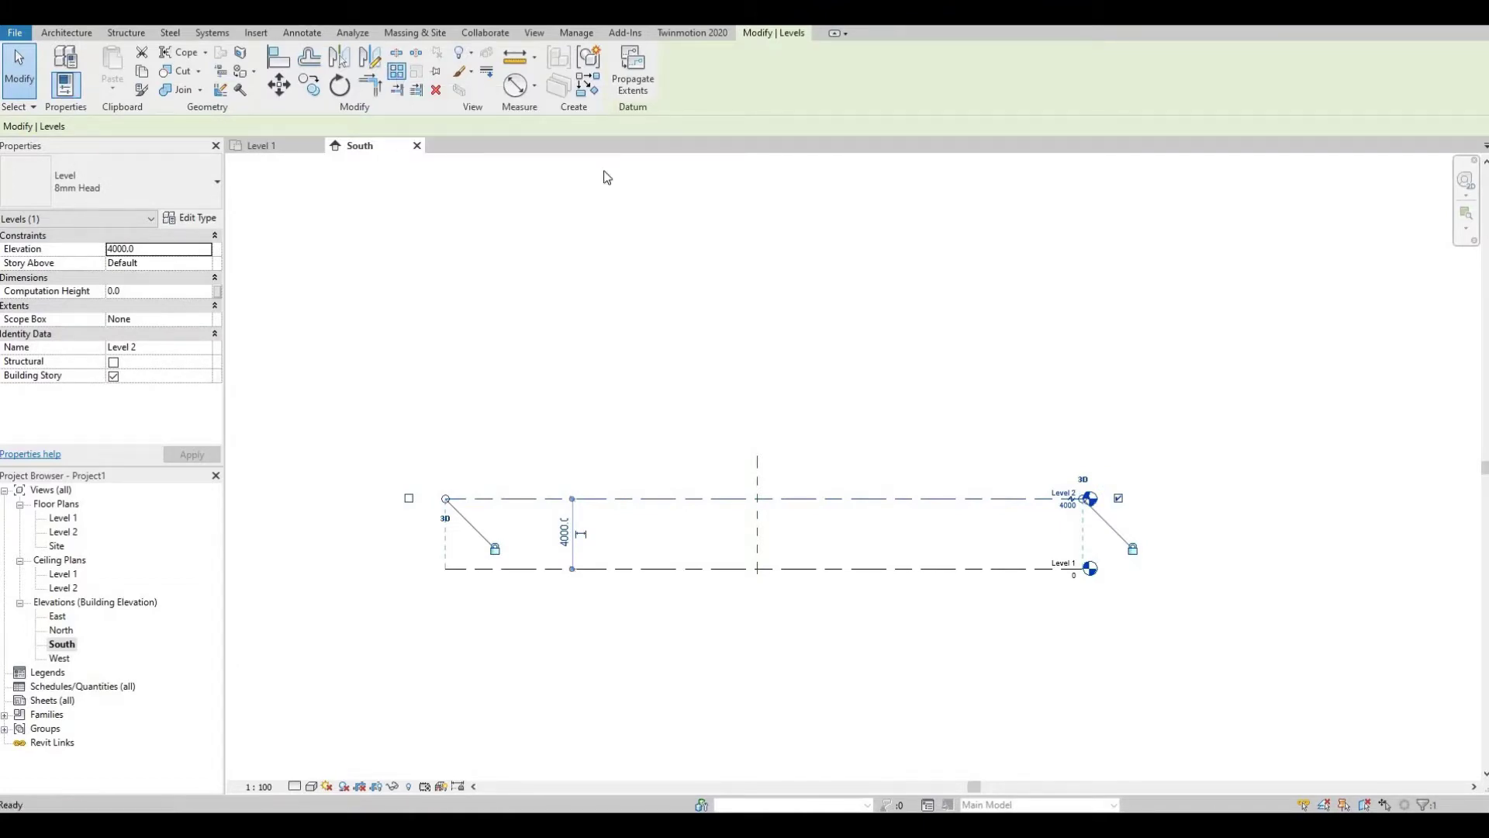
key(a)
key(r)
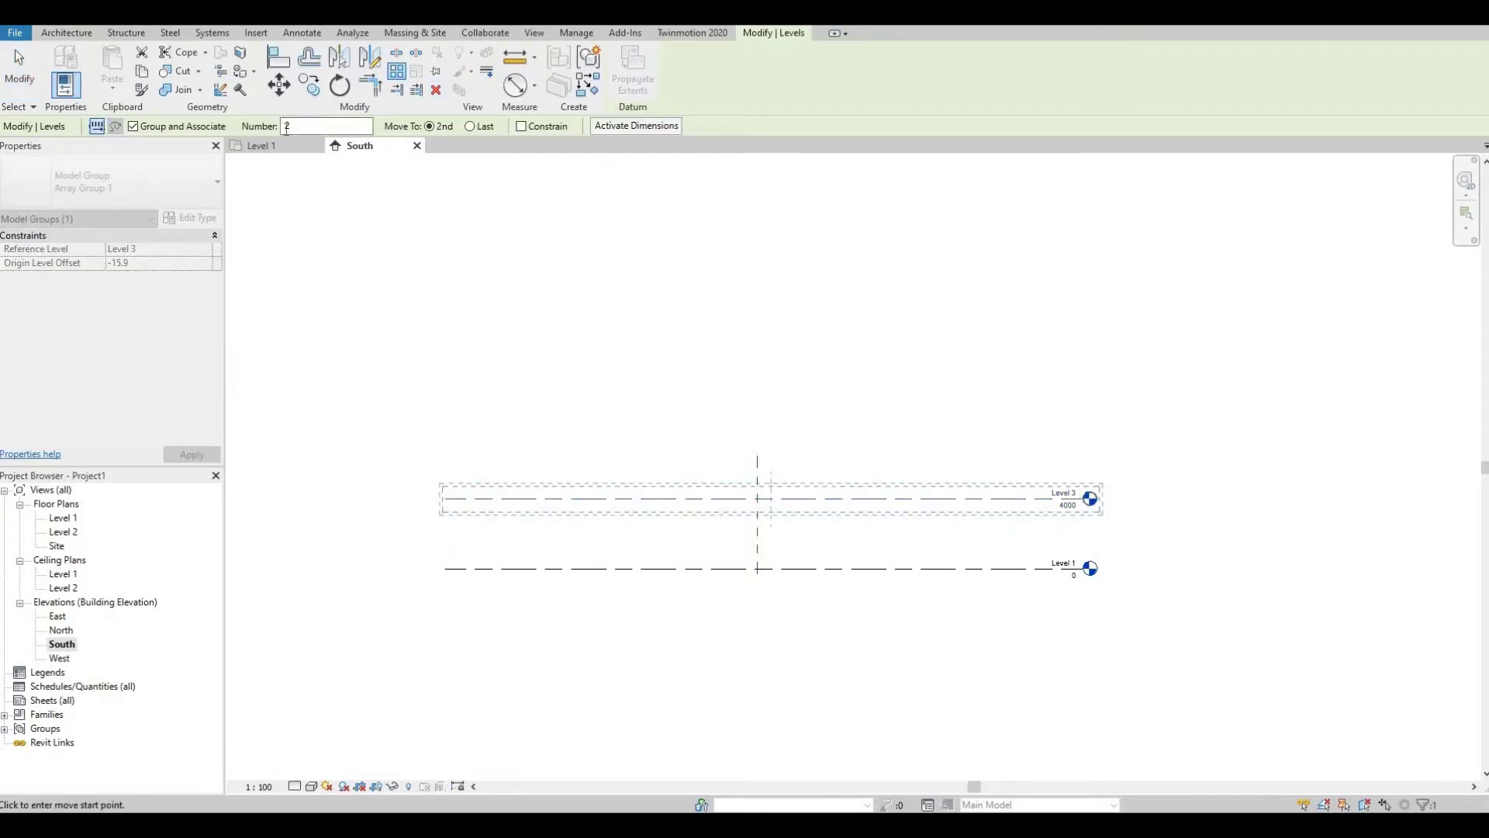
double_click(286, 127)
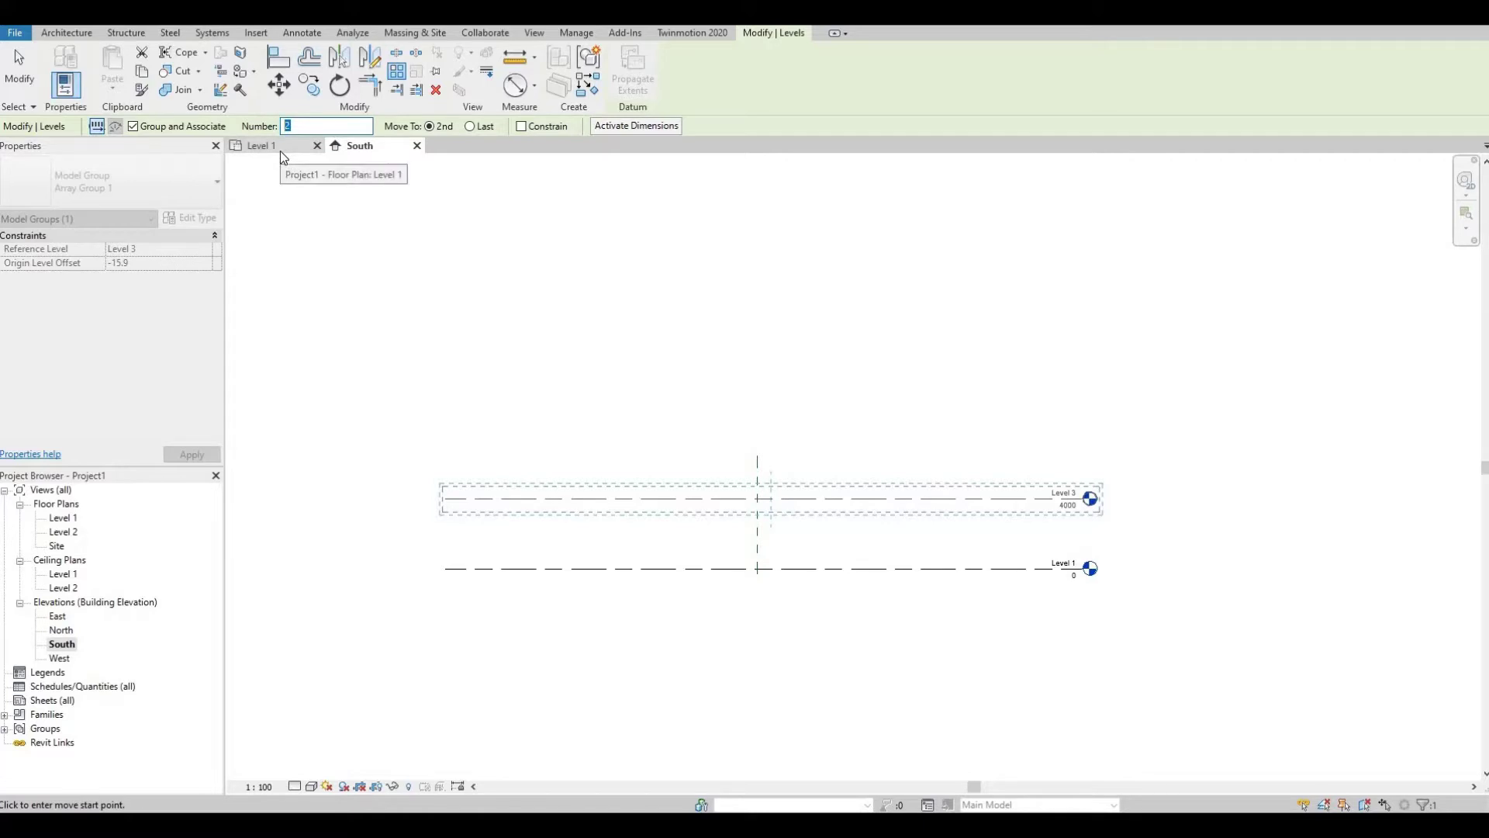
text(44)
click(629, 498)
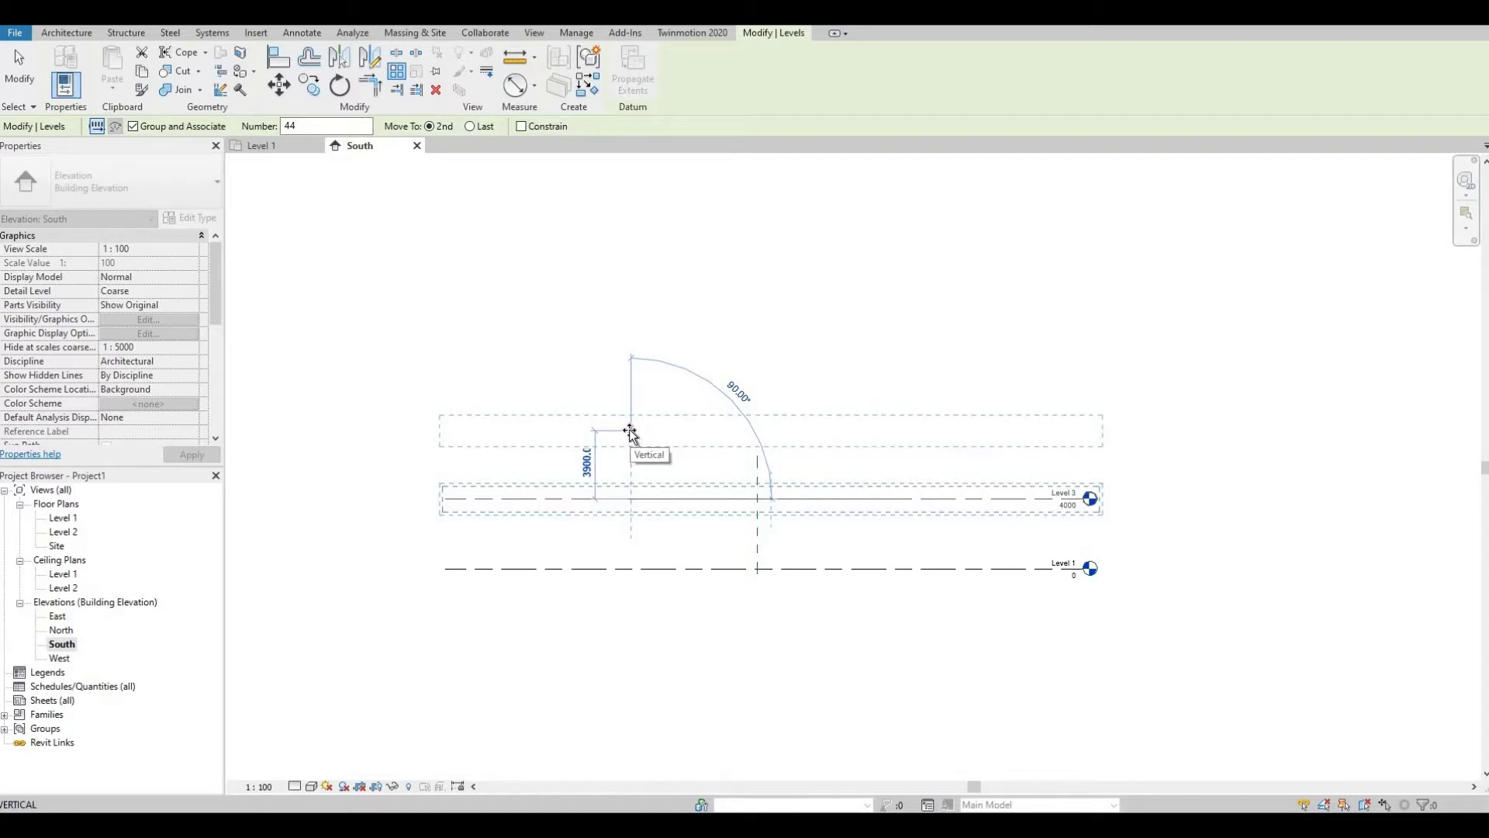
click(630, 432)
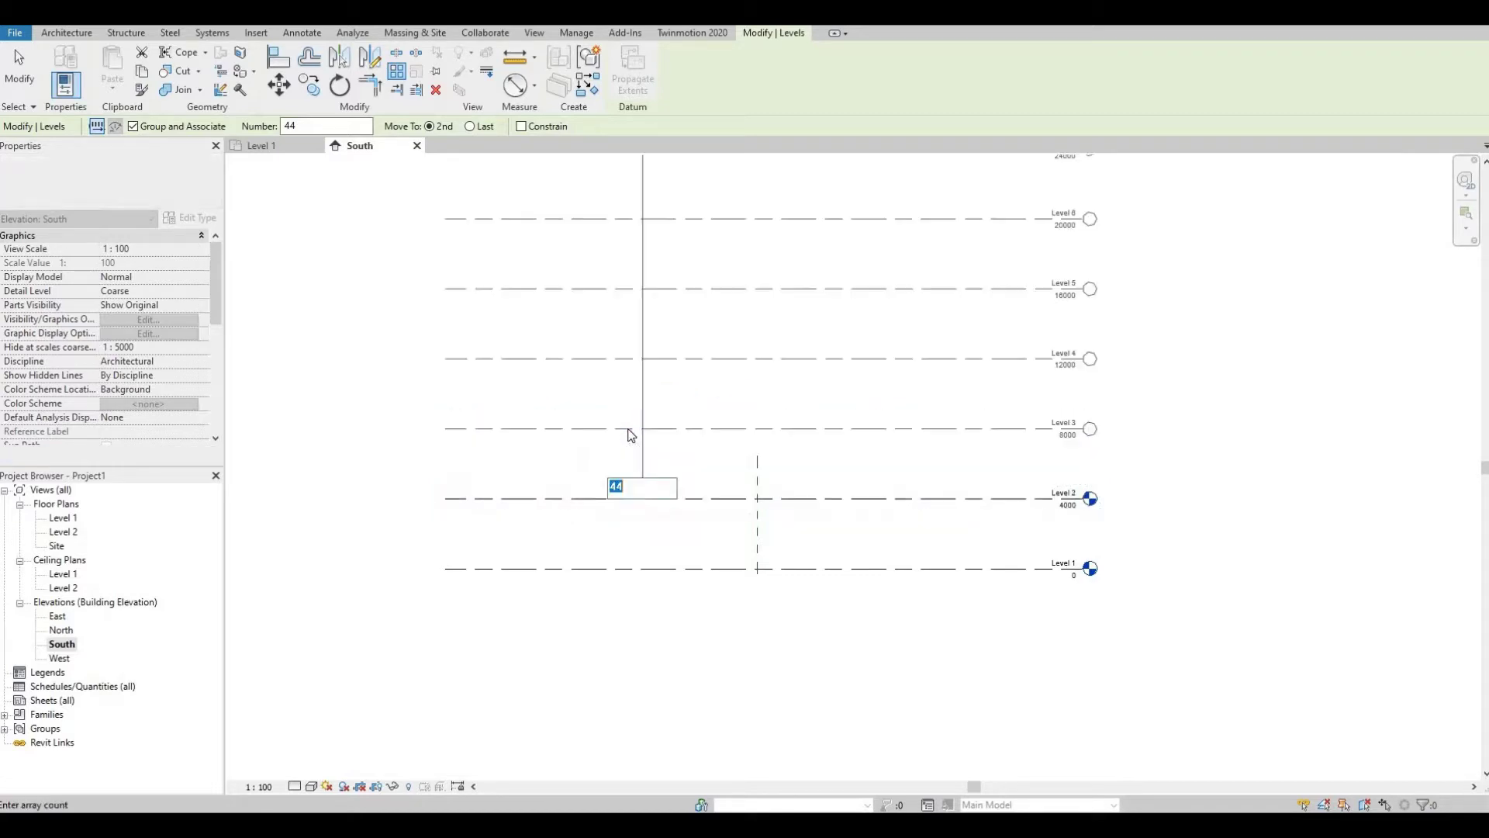
scroll(642, 638, down, 5)
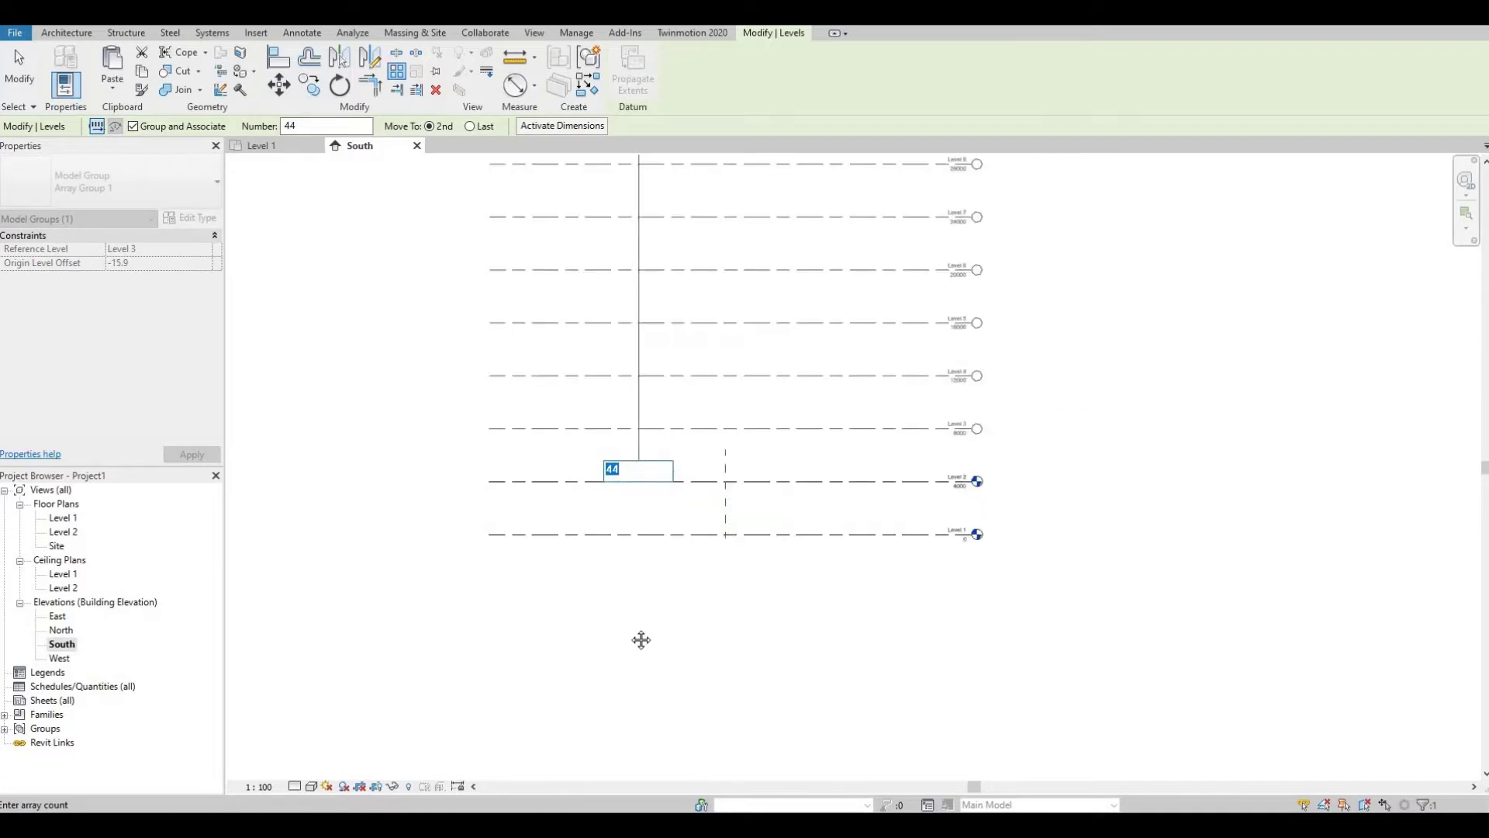
key(Return)
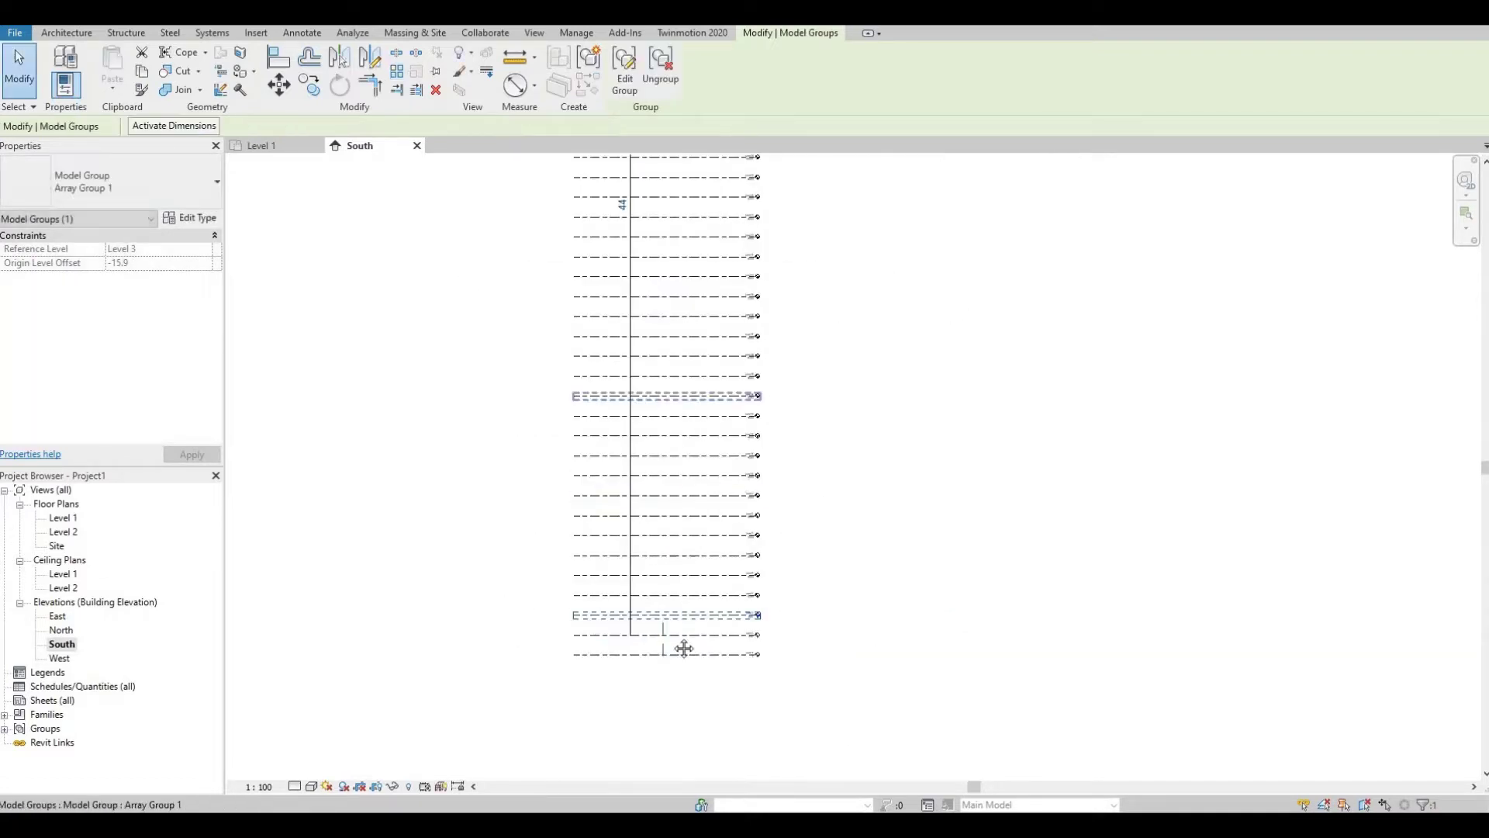
Delete Levels 41, 42, 43 and 44 from the arrayed levels, keeping the topmost level
scroll(729, 307, down, 3)
scroll(729, 303, up, 8)
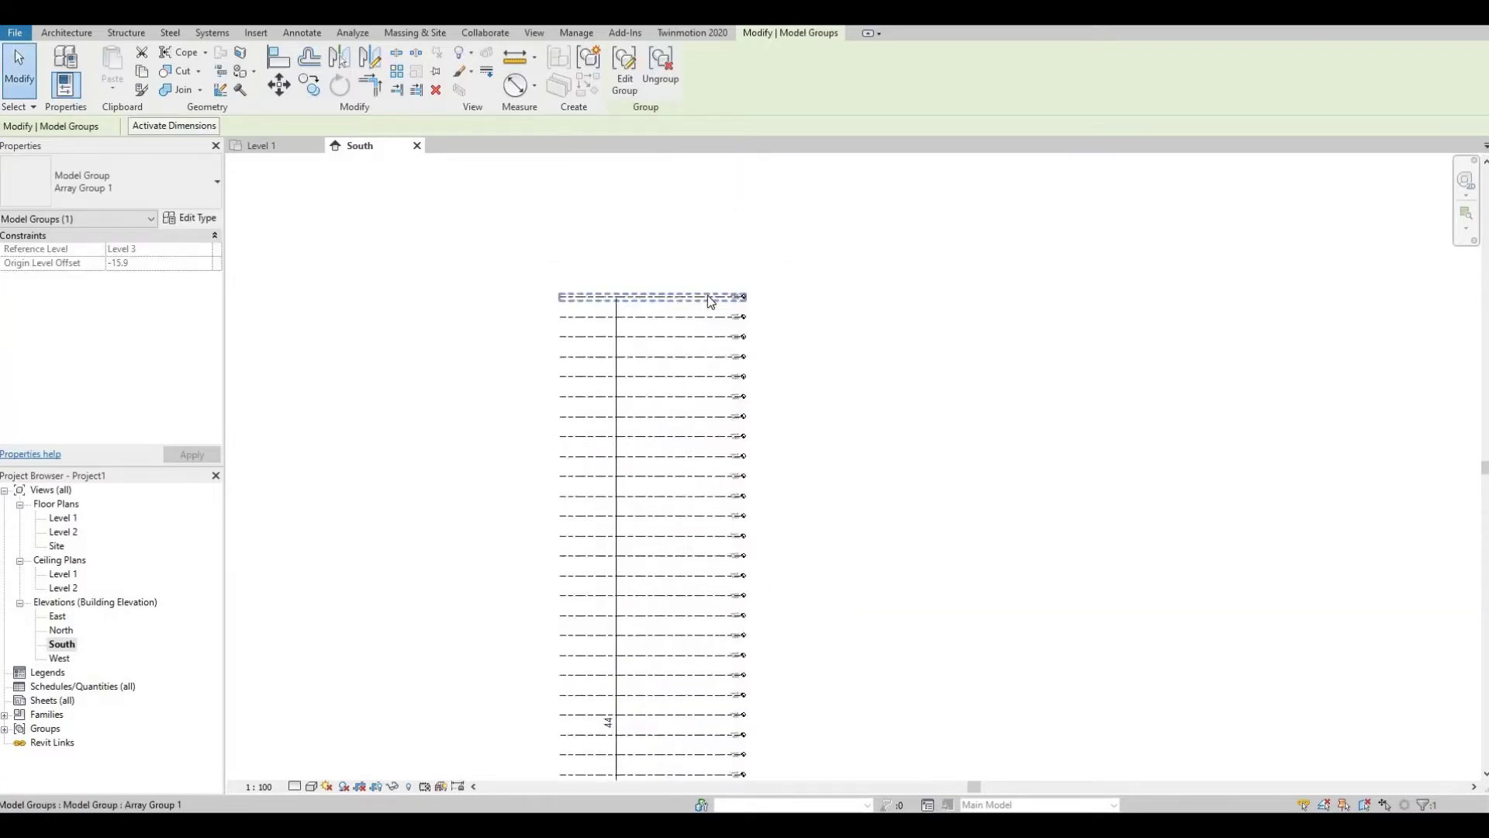
scroll(667, 419, down, 4)
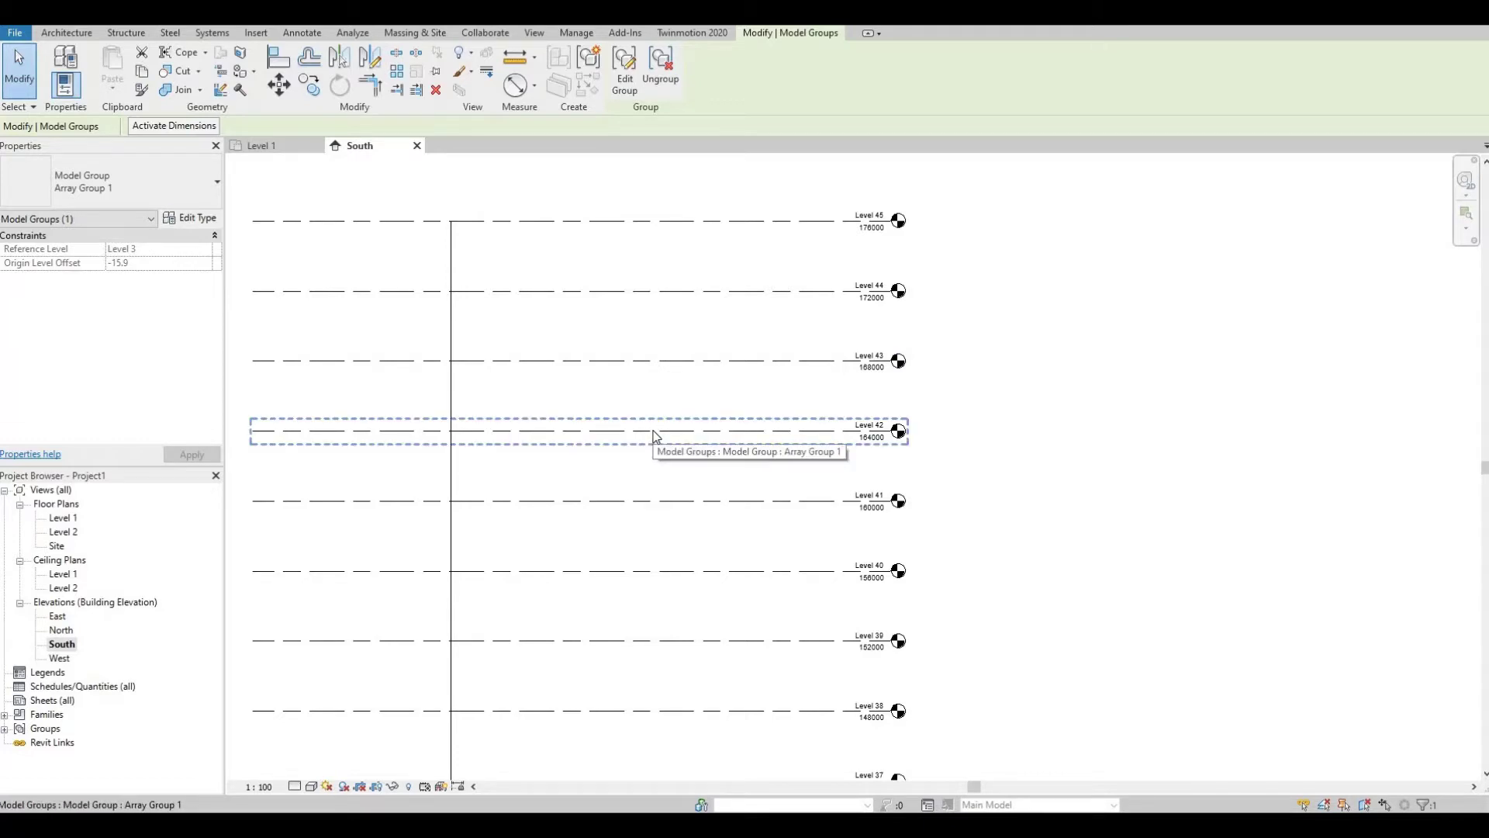
click(653, 500)
key(Delete)
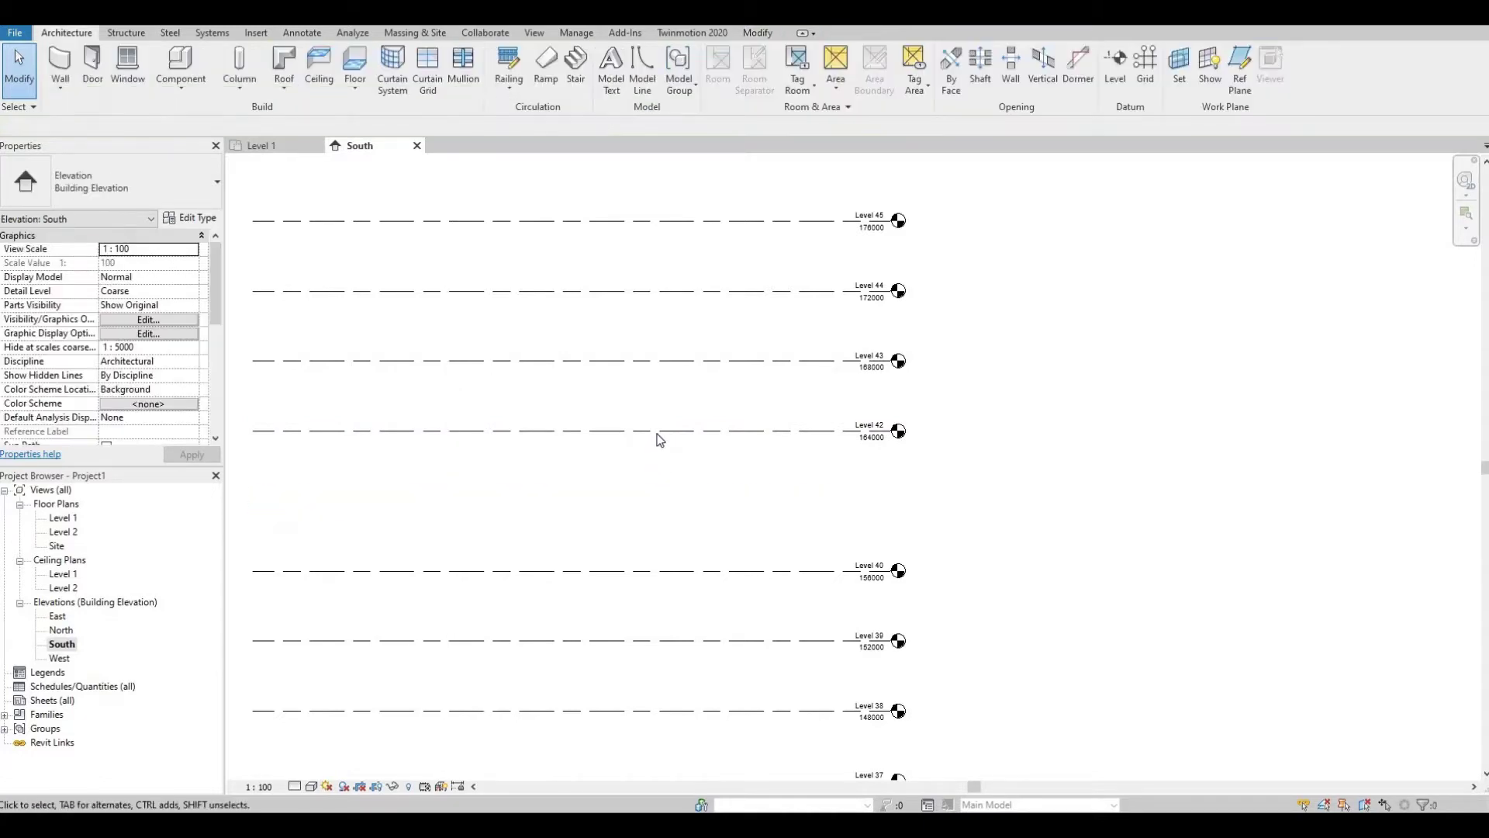
click(665, 428)
key(Delete)
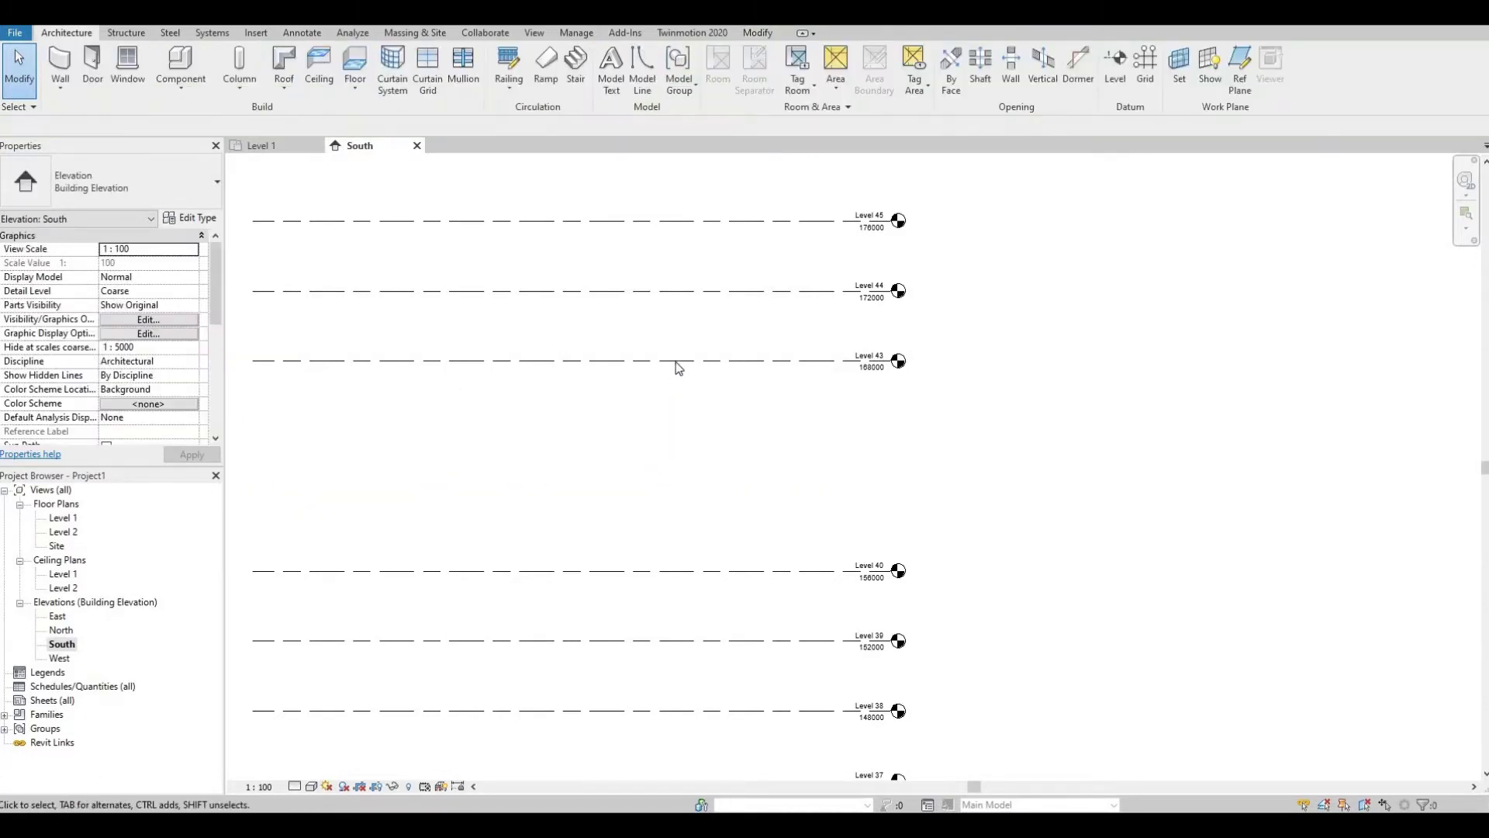
click(679, 364)
key(Delete)
click(894, 292)
key(Delete)
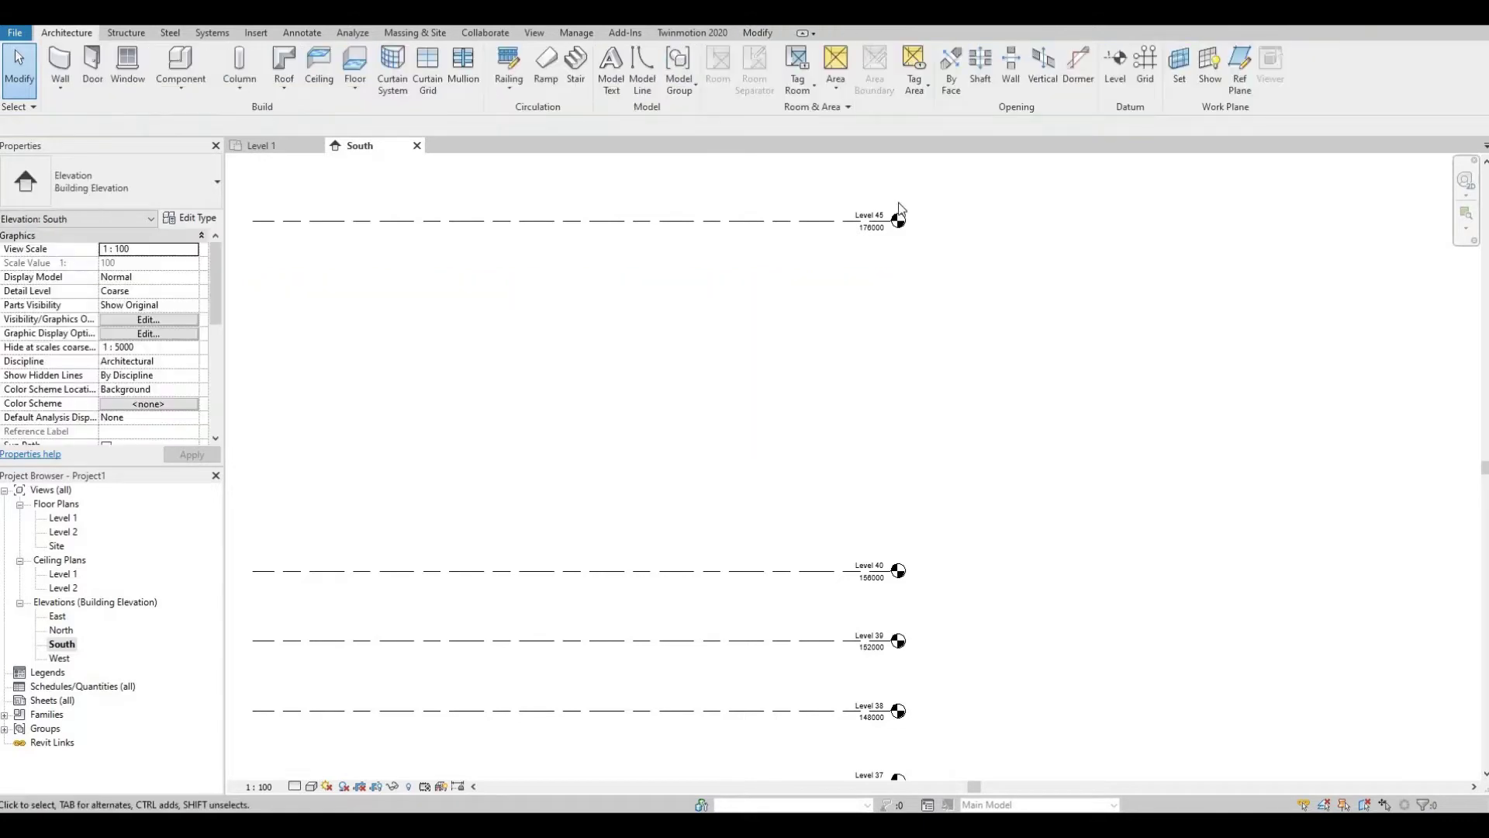
Edit the topmost level's group, rename Level 45 as Level 41, and finish the group edit
scroll(899, 211, up, 3)
click(875, 232)
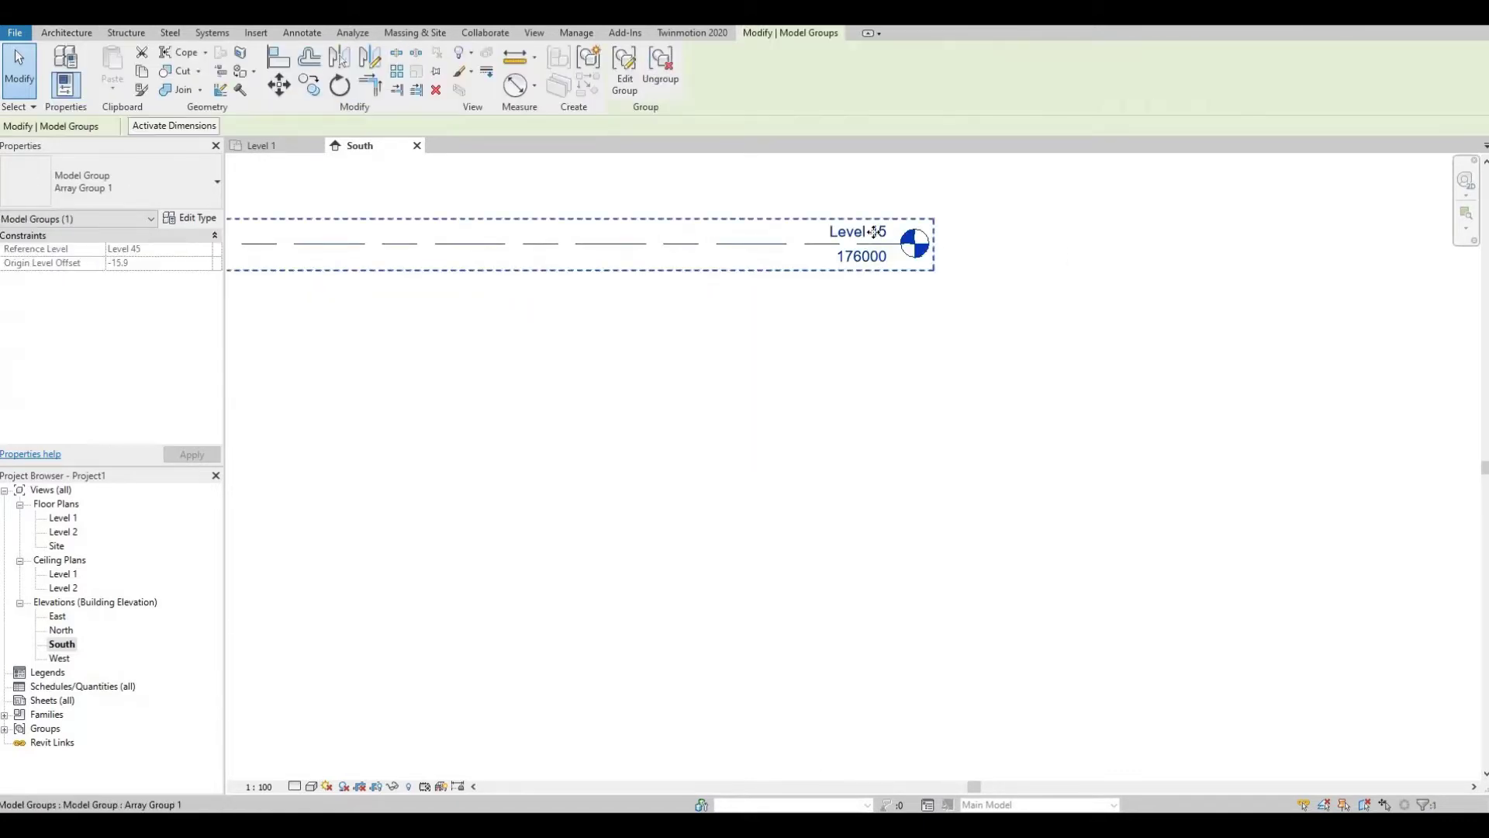
double_click(874, 232)
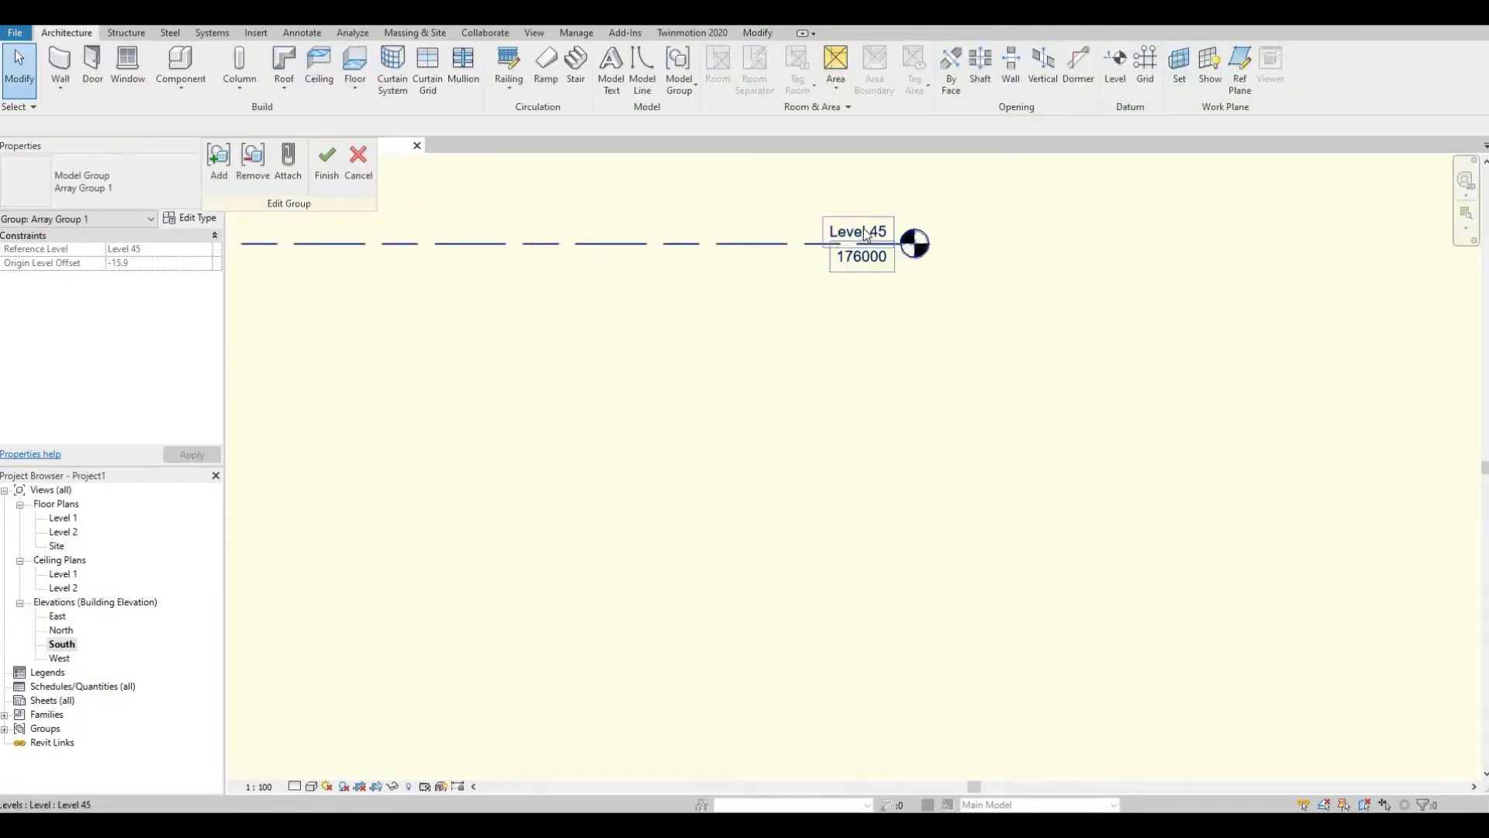
click(867, 230)
click(867, 231)
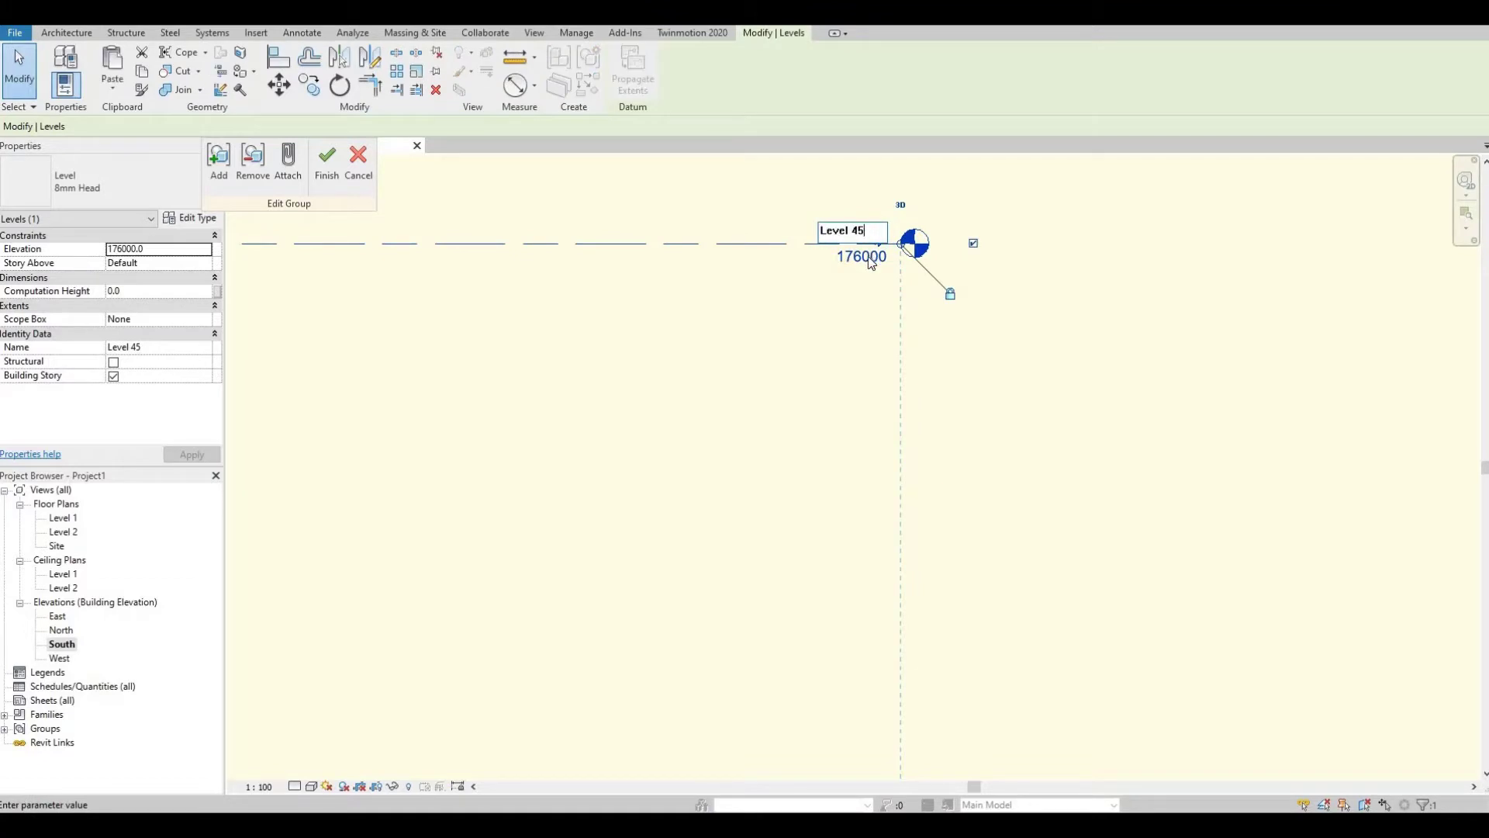
key(BackSpace)
text(1)
key(Return)
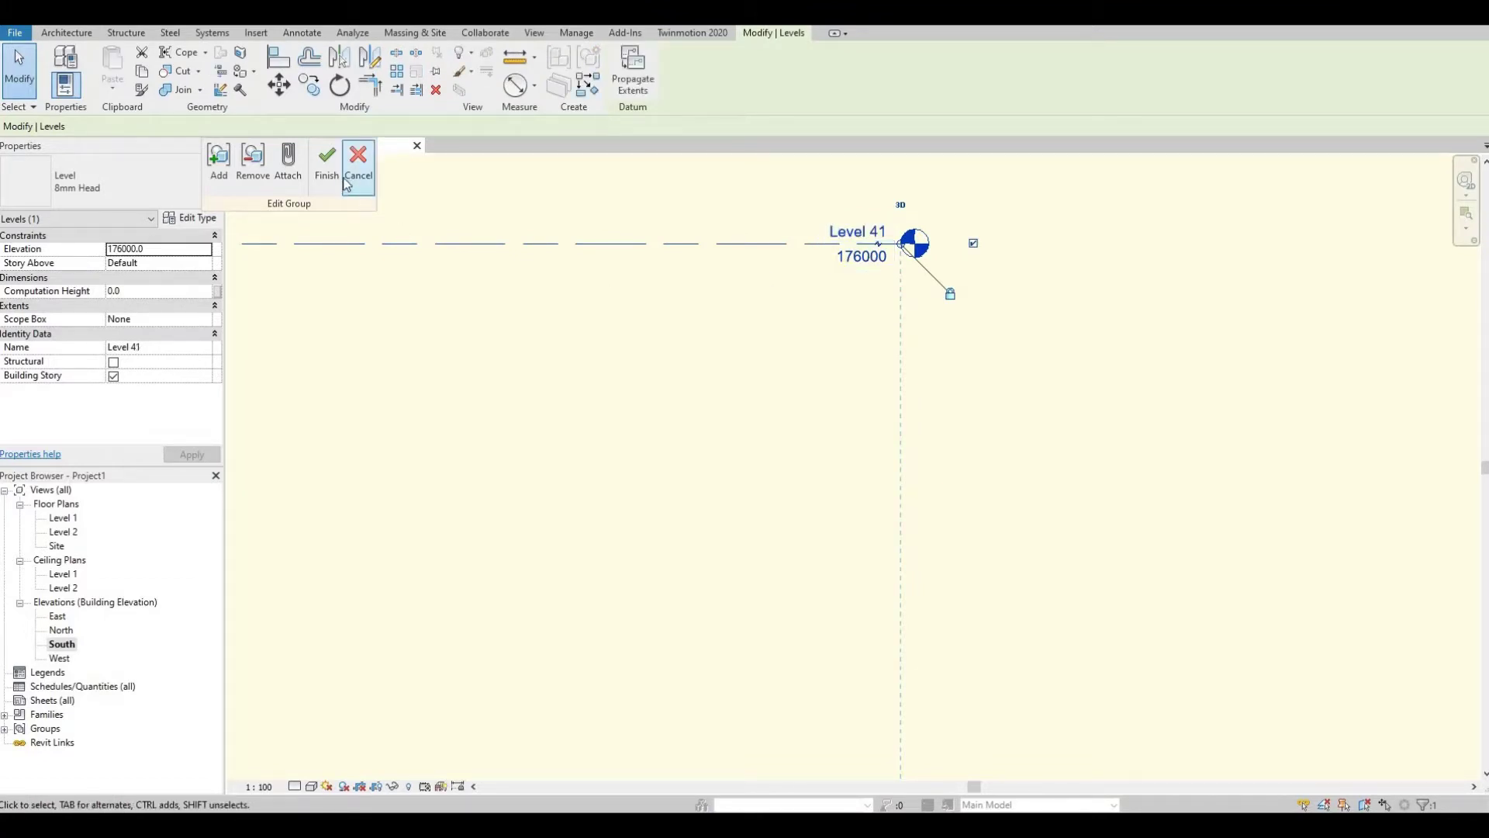
click(335, 171)
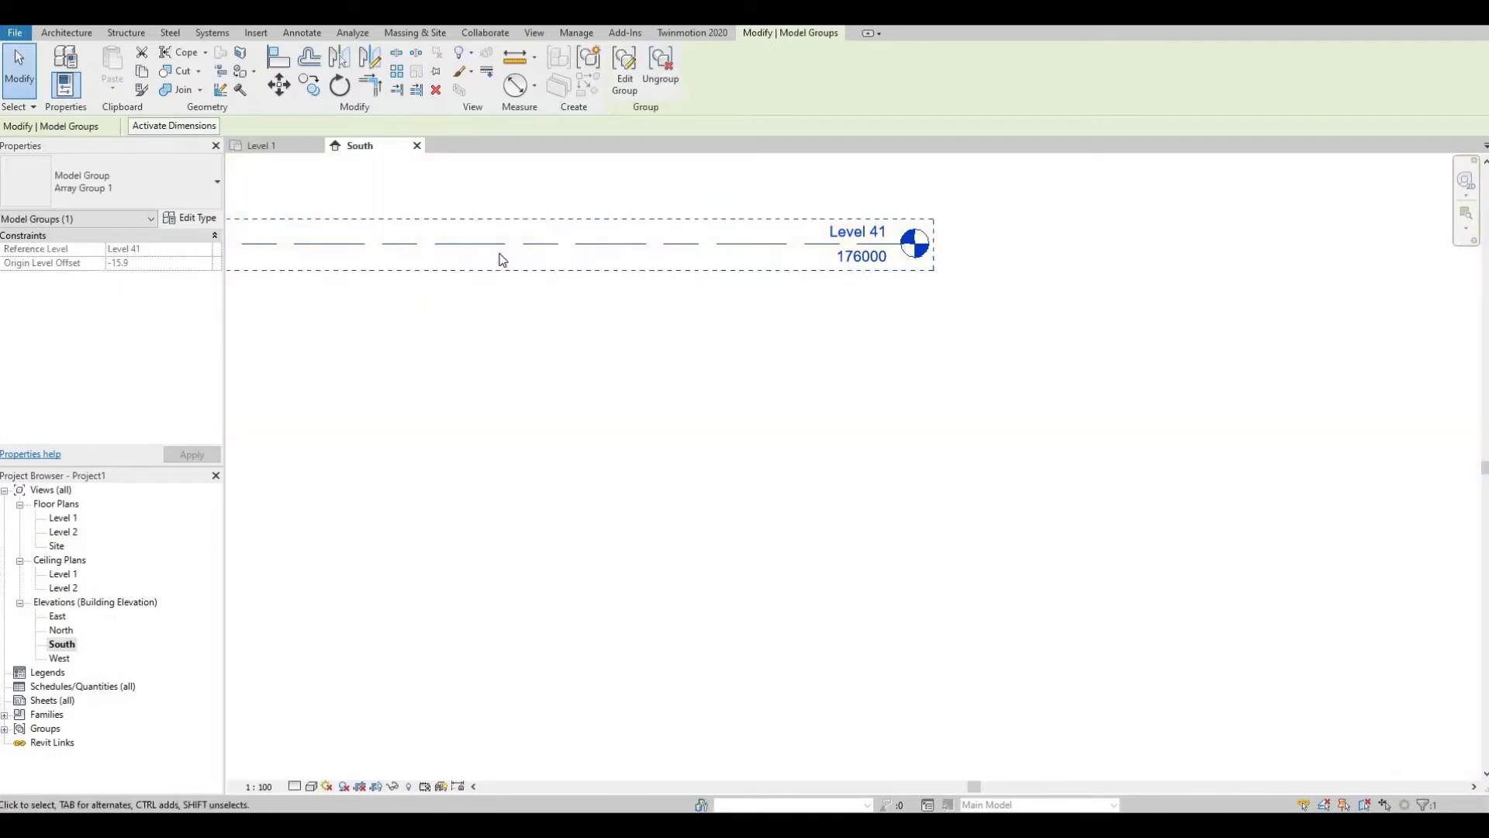
scroll(498, 256, down, 4)
scroll(719, 299, up, 5)
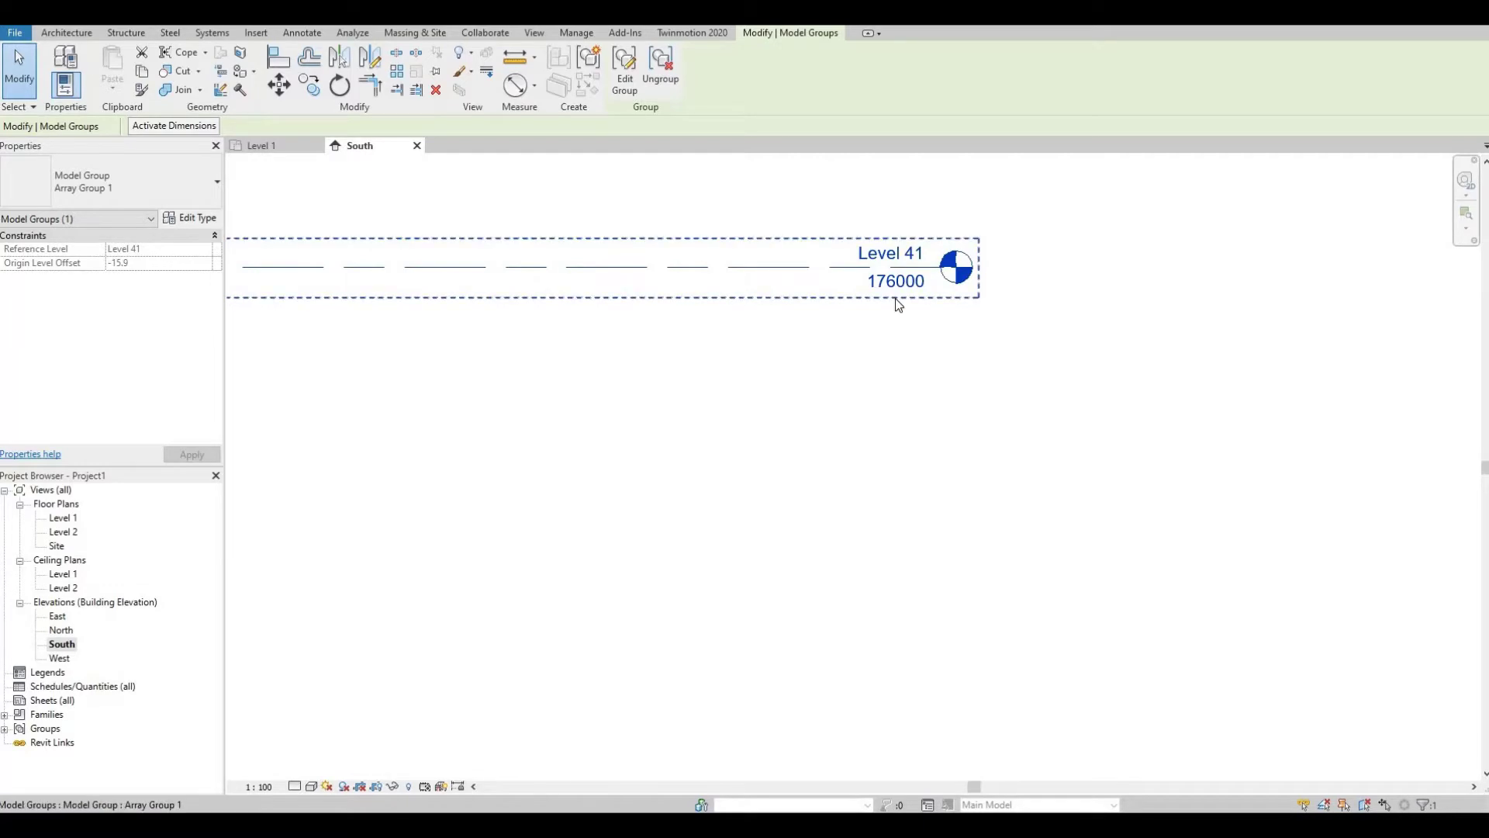
scroll(732, 359, down, 3)
scroll(733, 359, down, 2)
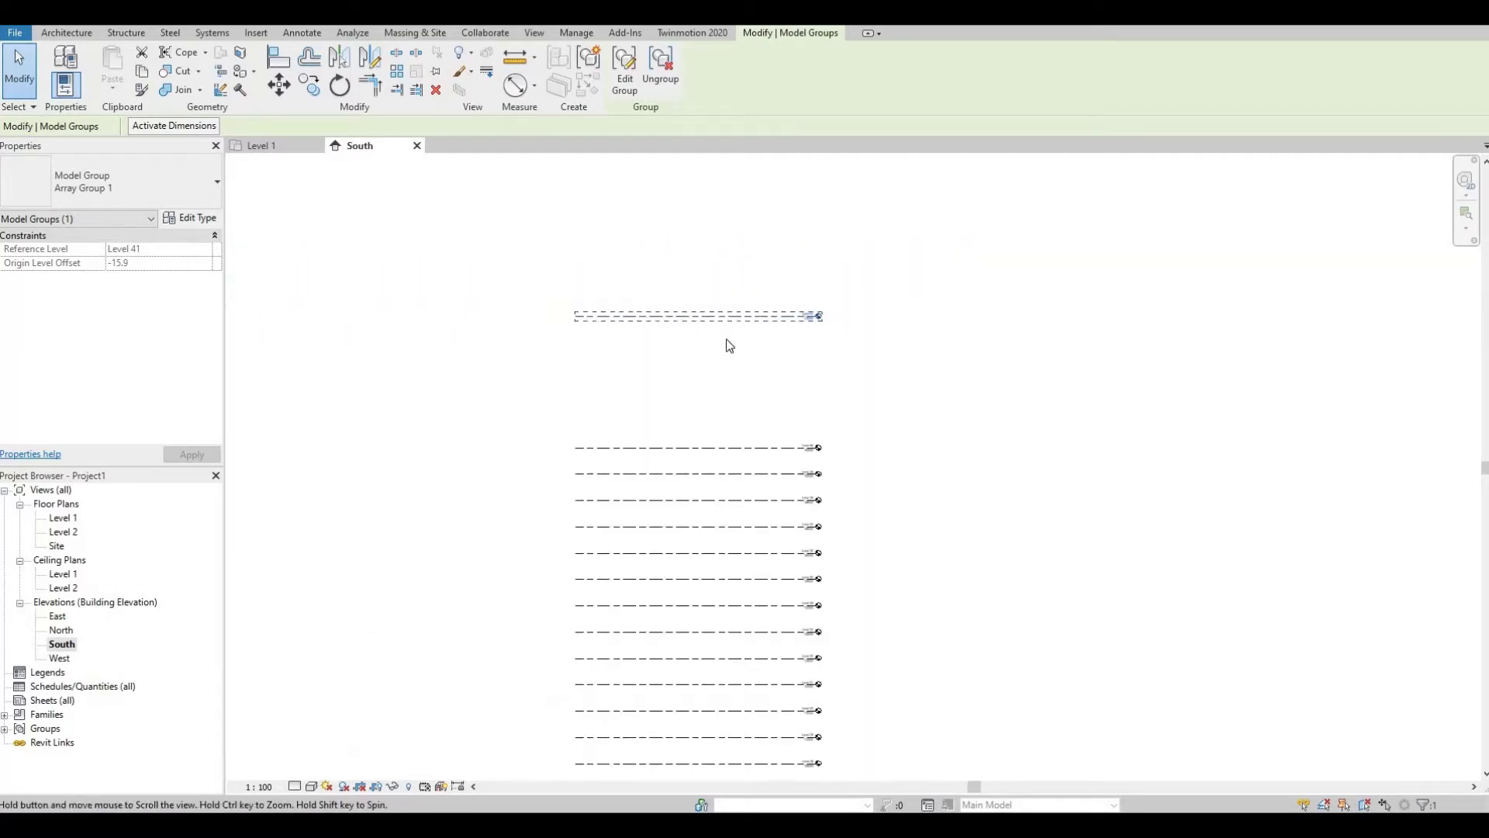
click(466, 265)
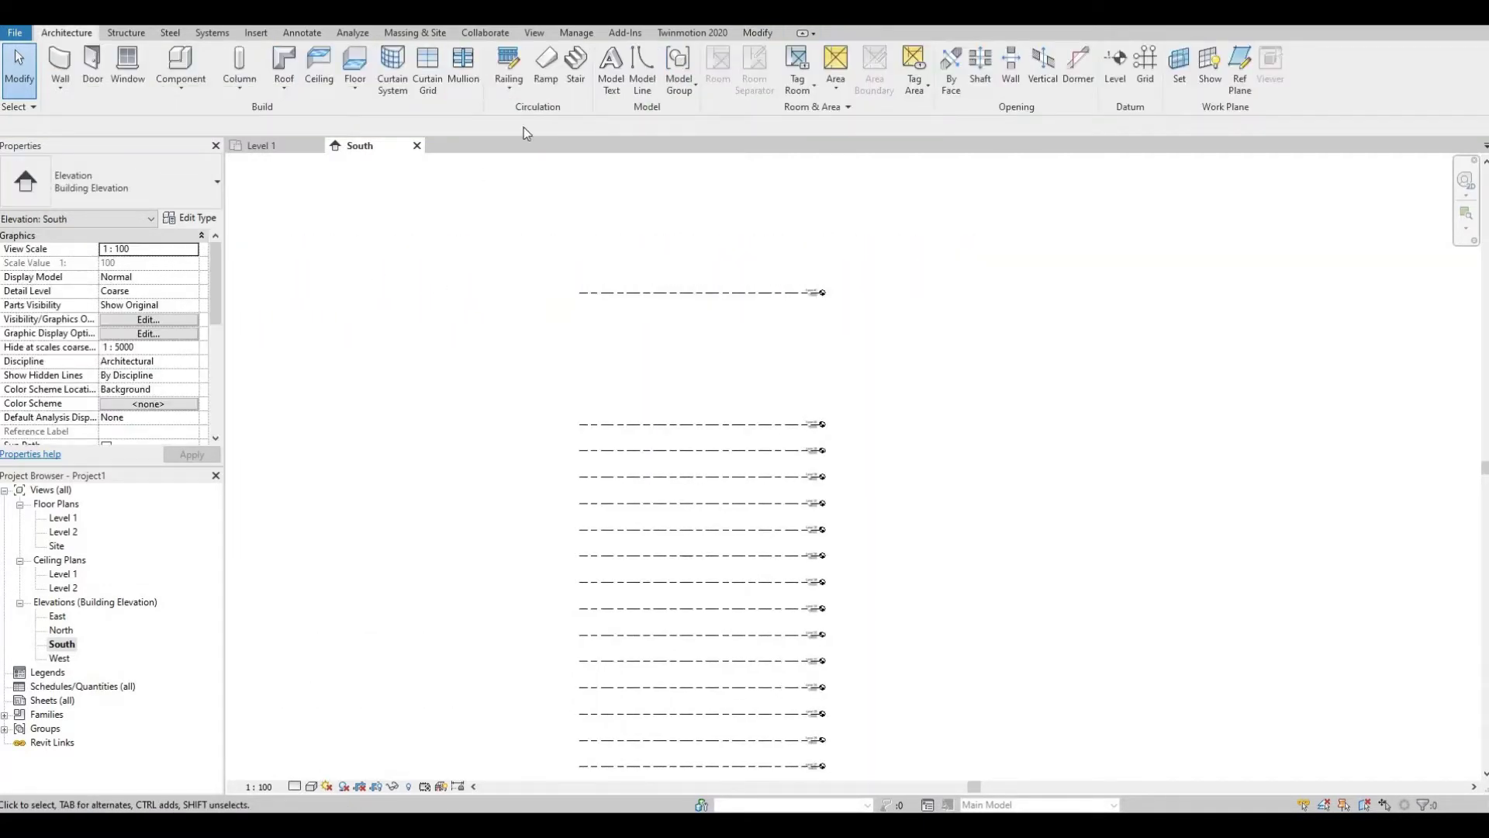
Create new floor plan views for all levels from Level 3 to Level 41
click(534, 33)
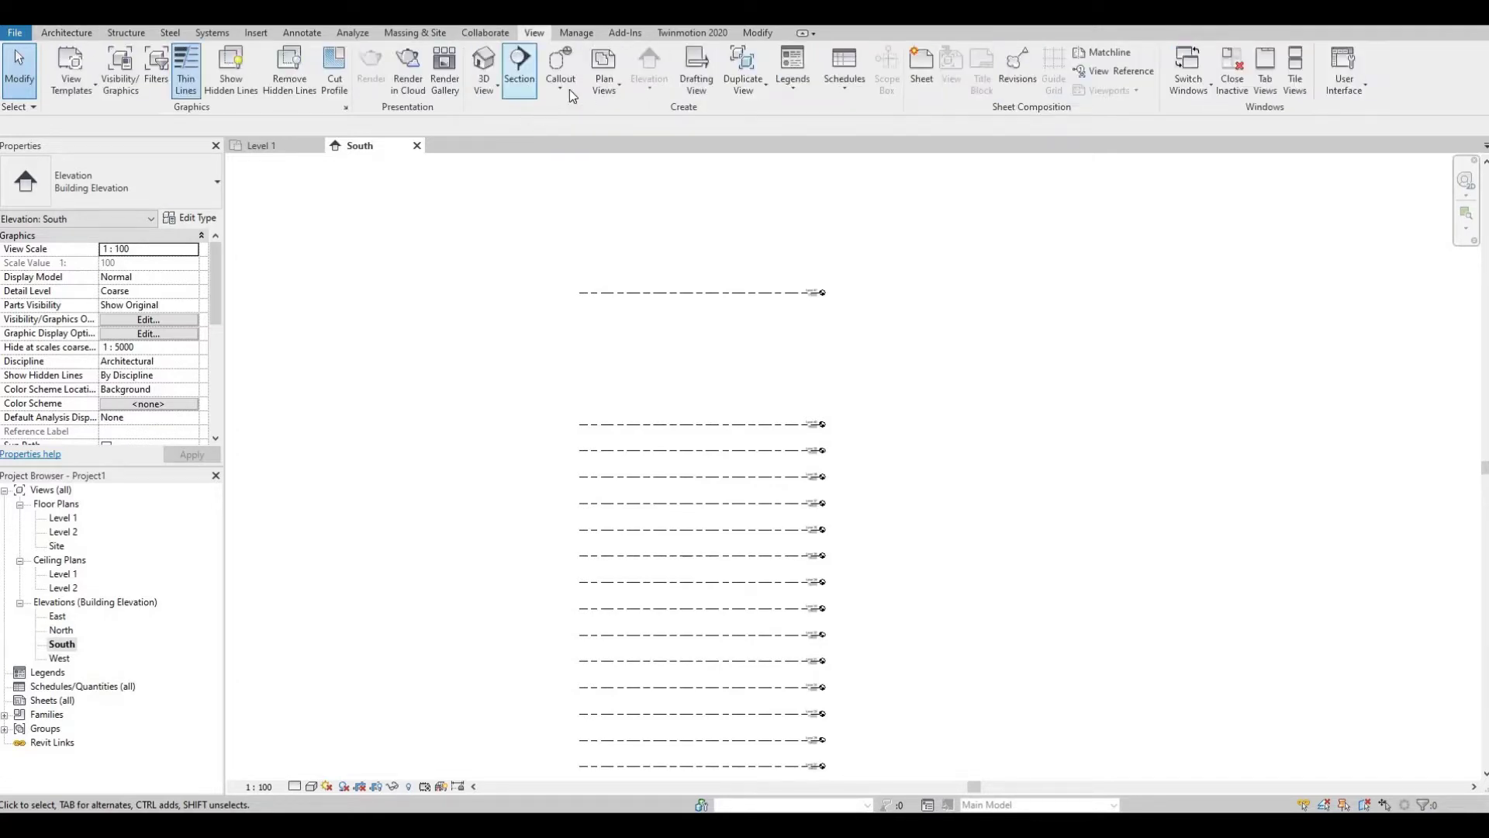
click(604, 83)
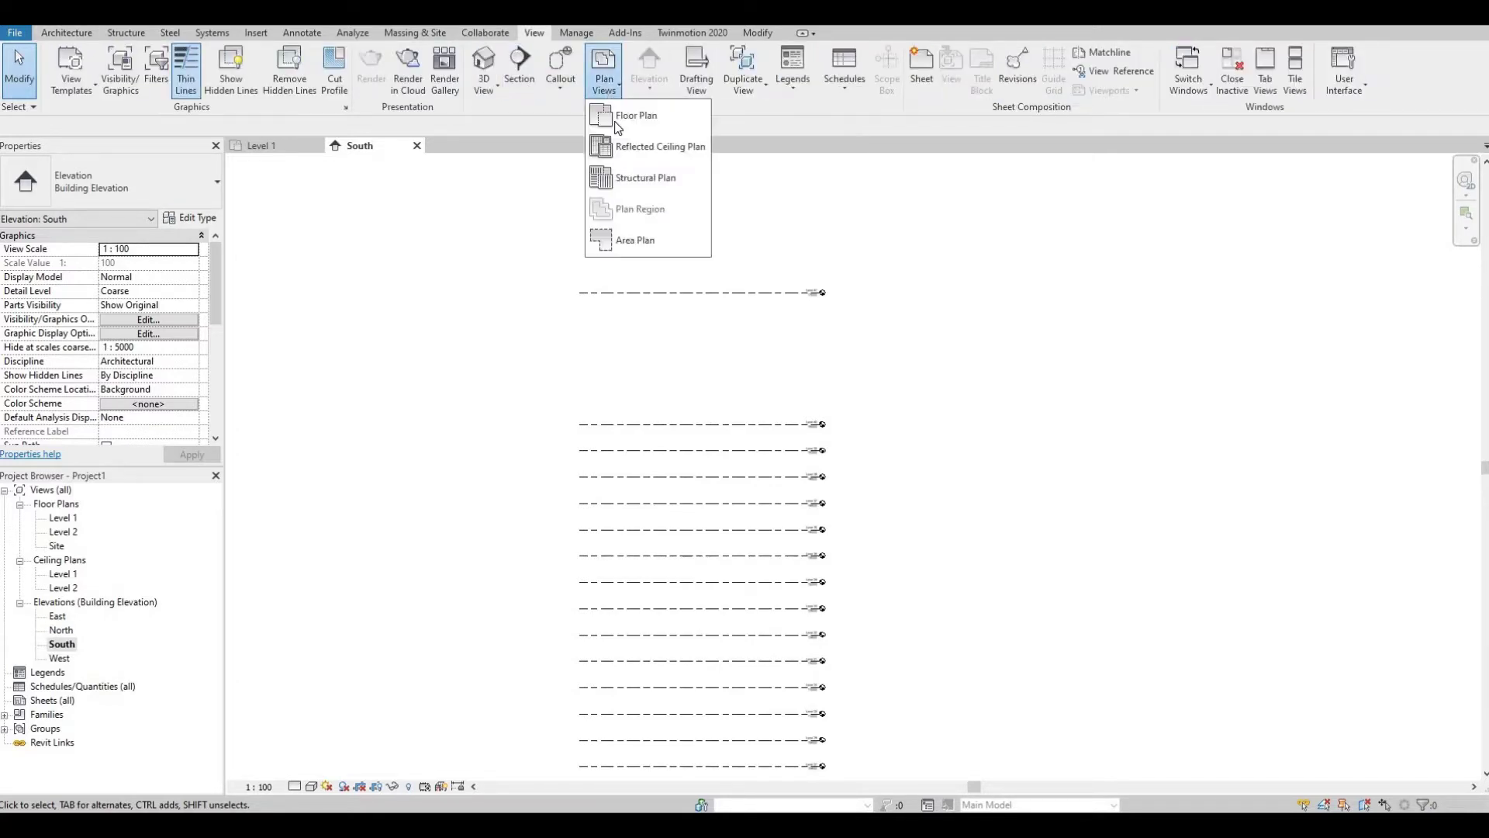
click(628, 116)
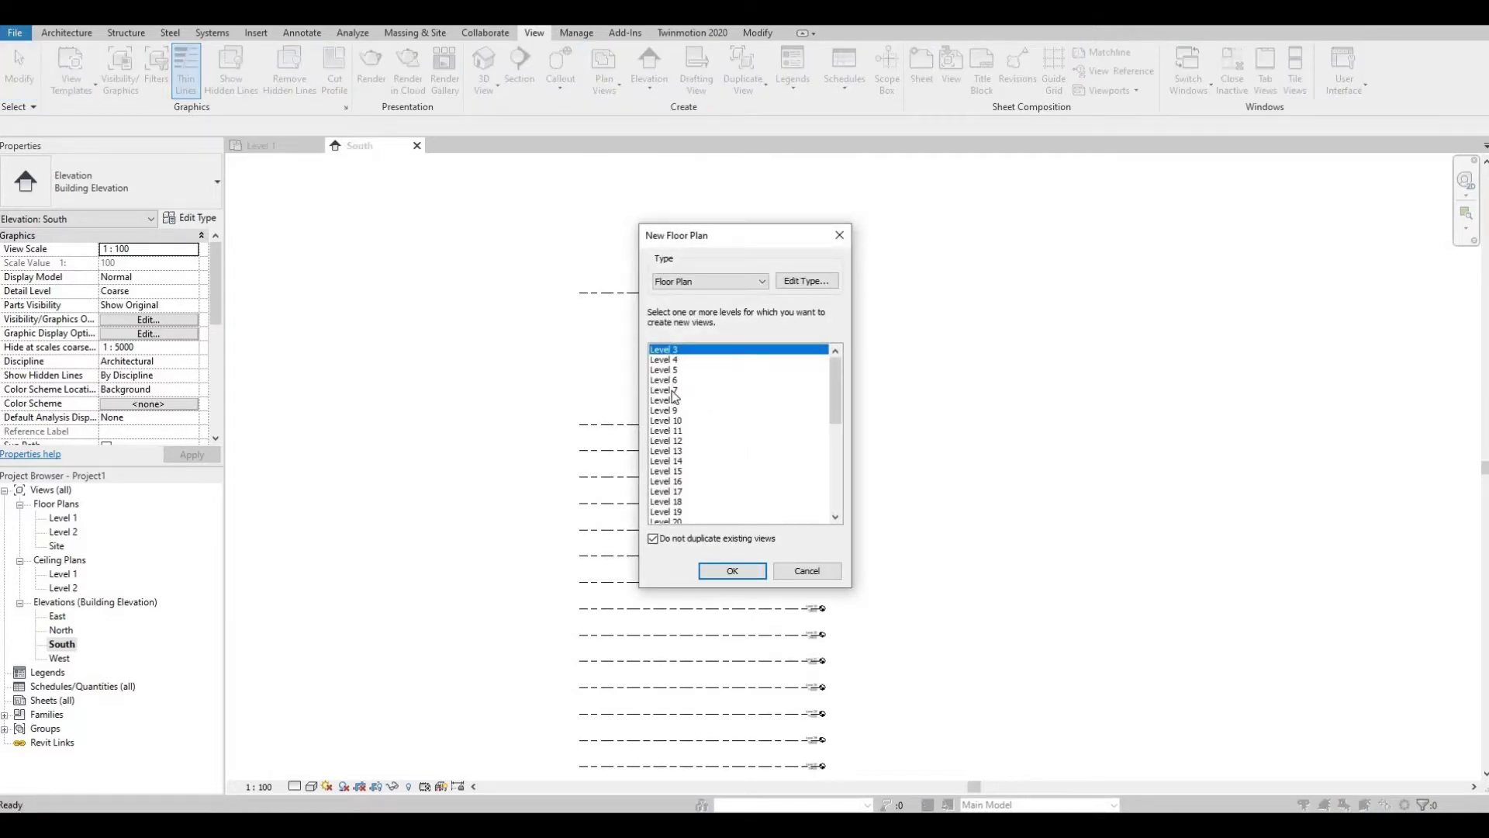
scroll(668, 428, down, 7)
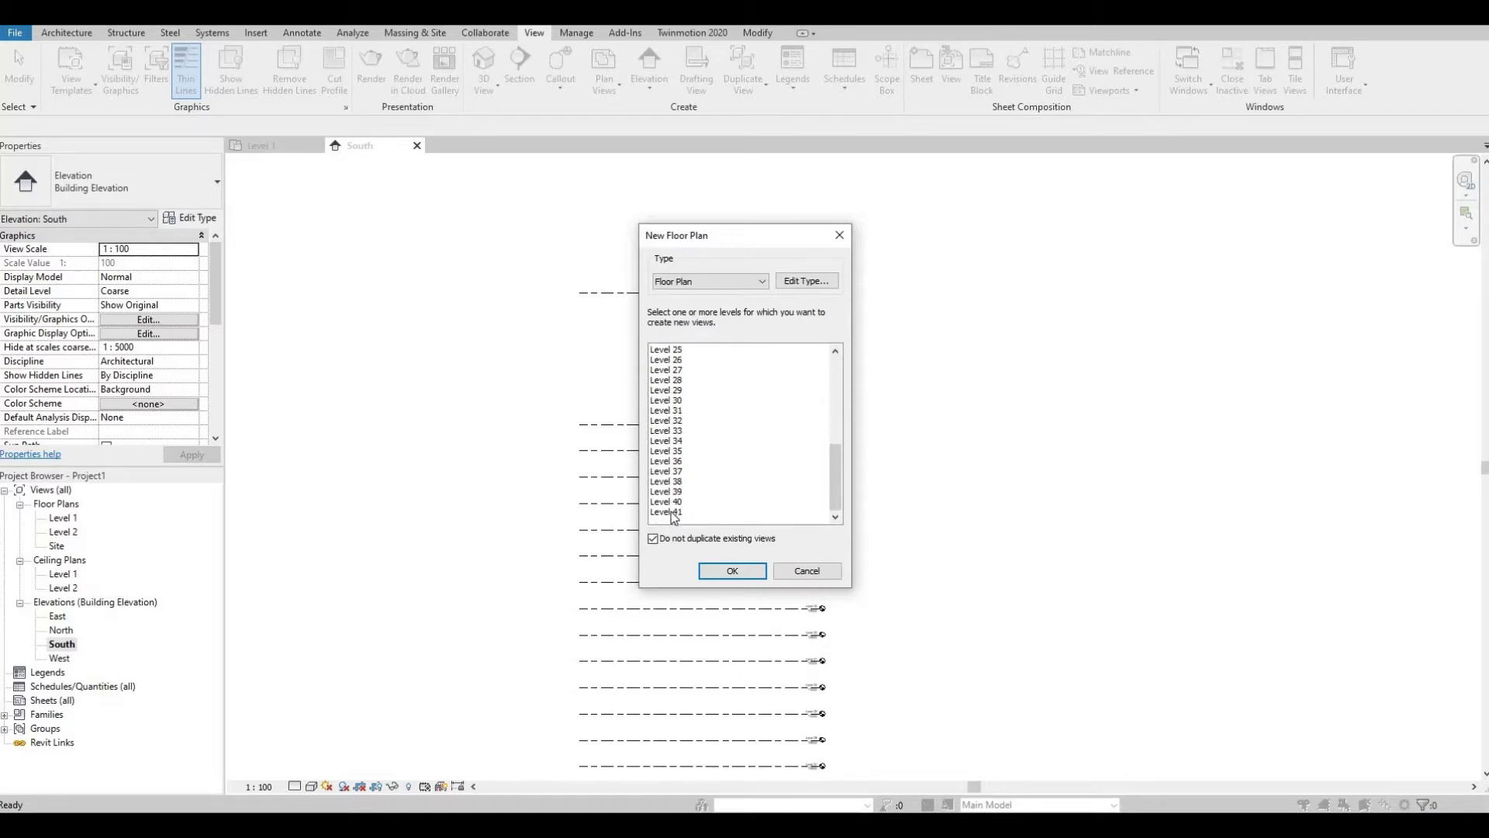
shift+click(670, 512)
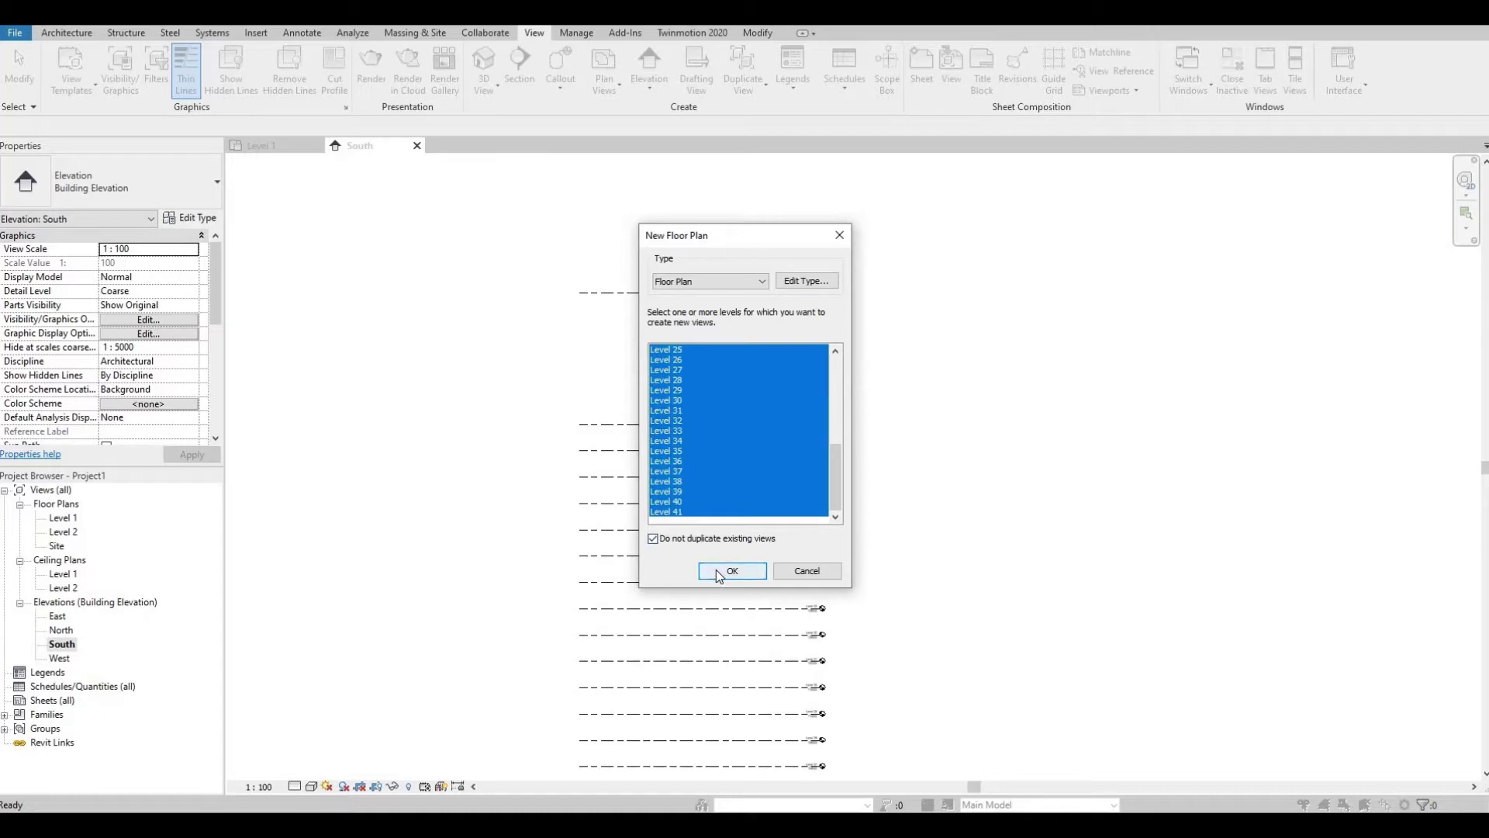
click(731, 571)
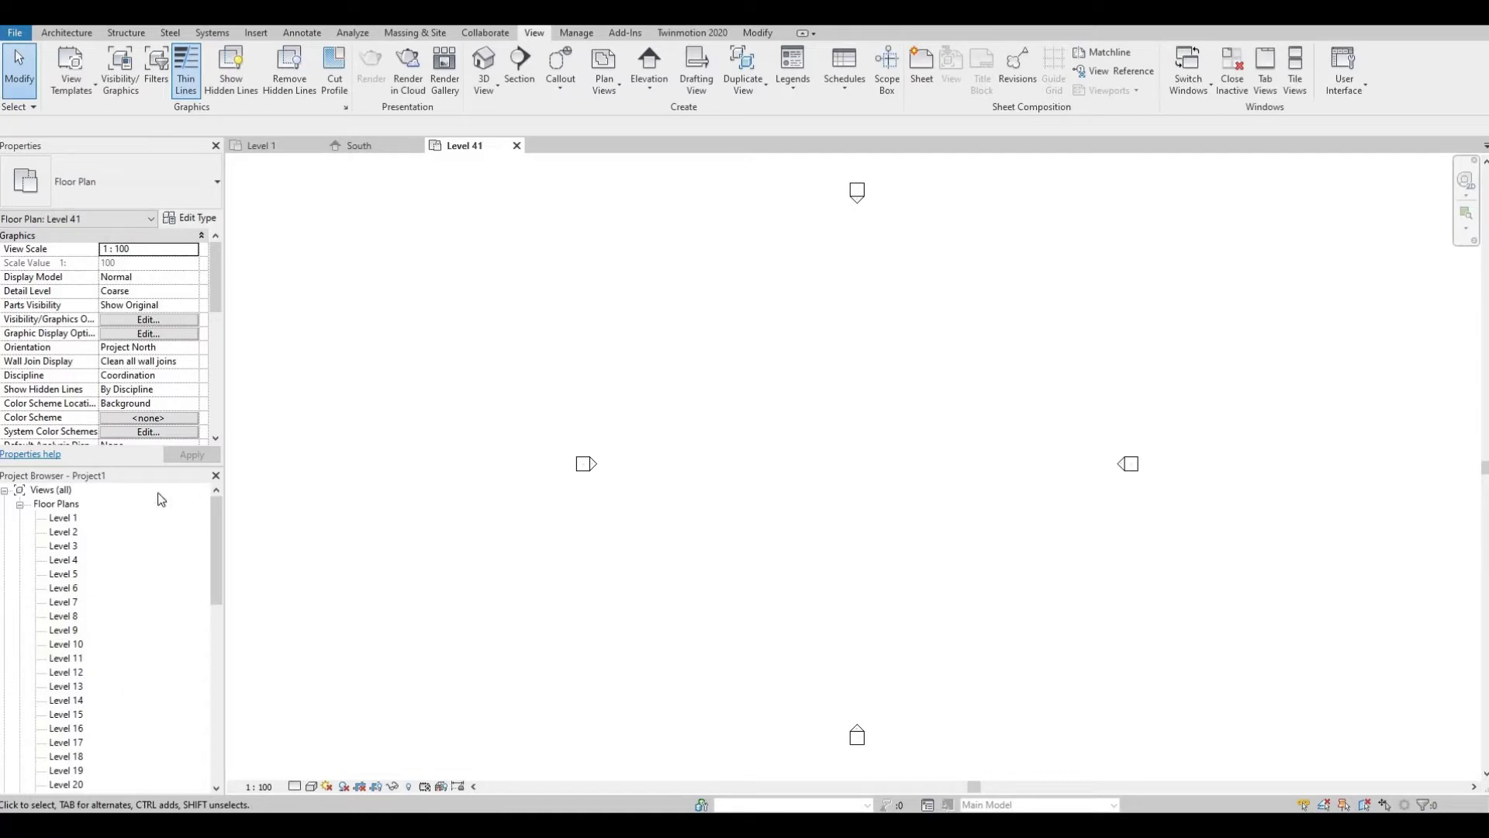
Review the list of floor plan views in the project browser up to Level 41
scroll(115, 558, down, 9)
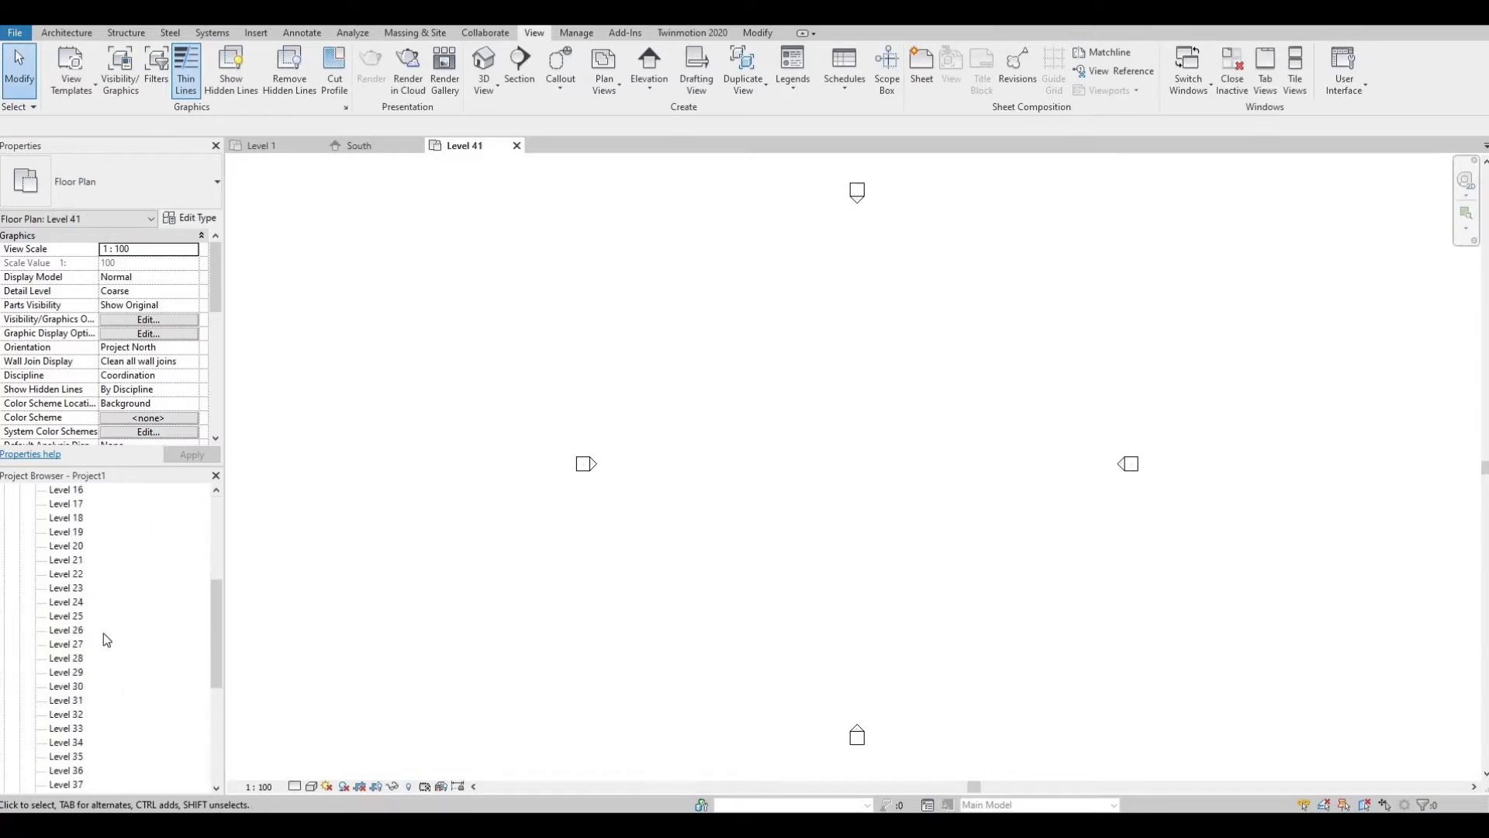
scroll(100, 665, down, 2)
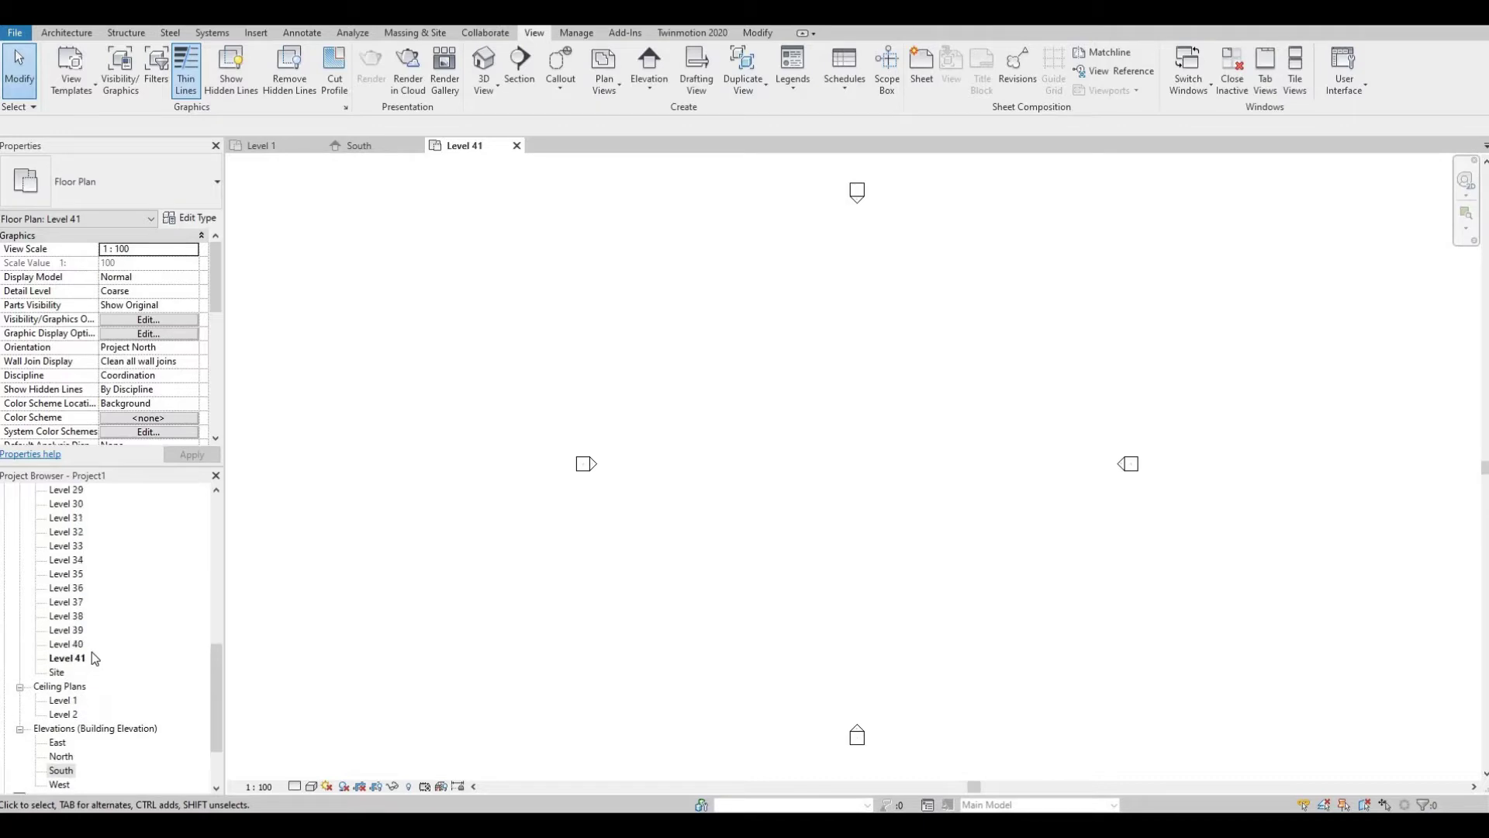
scroll(90, 652, up, 8)
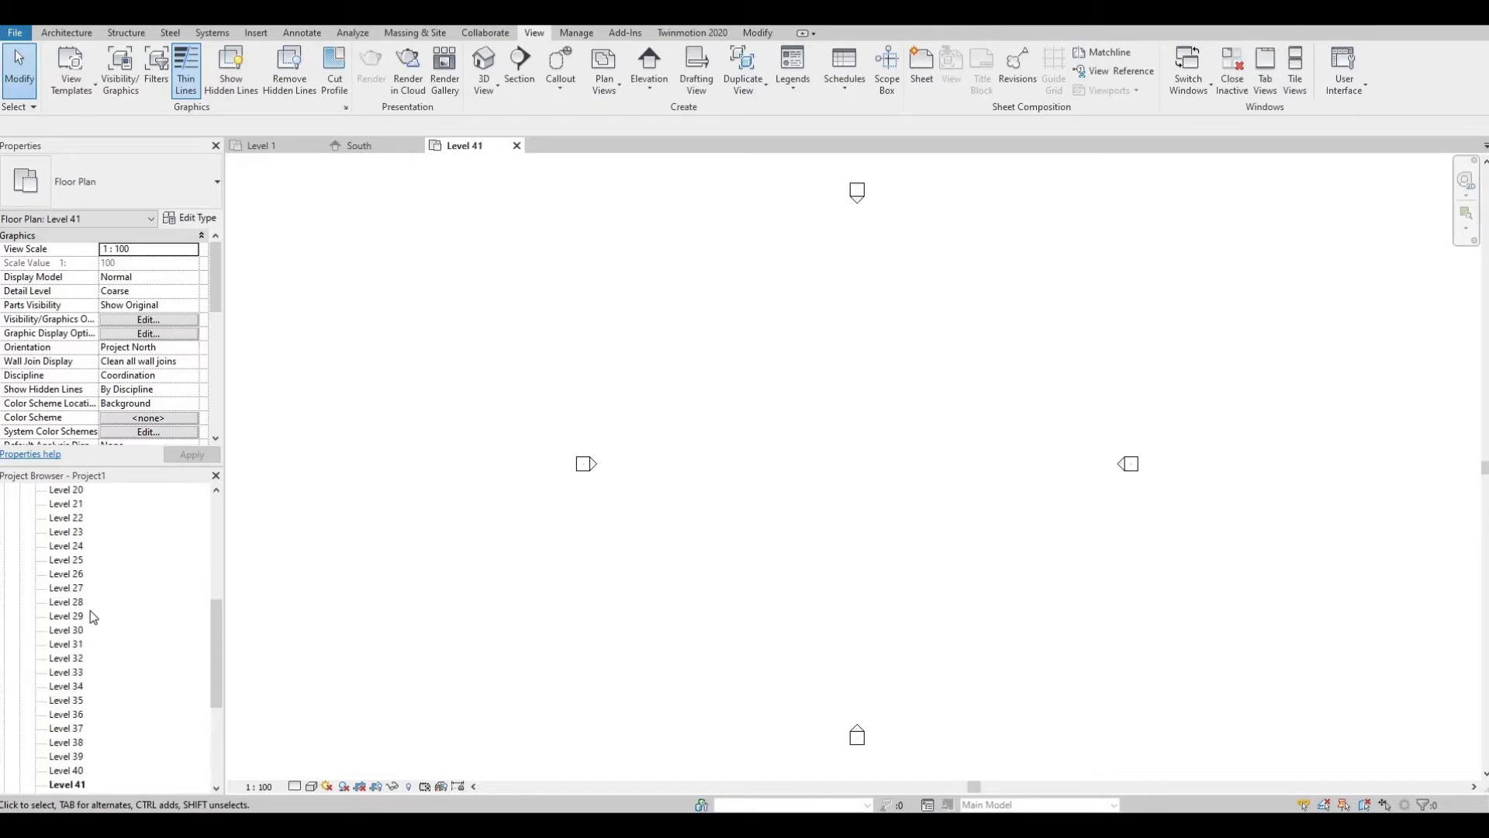
scroll(82, 593, up, 7)
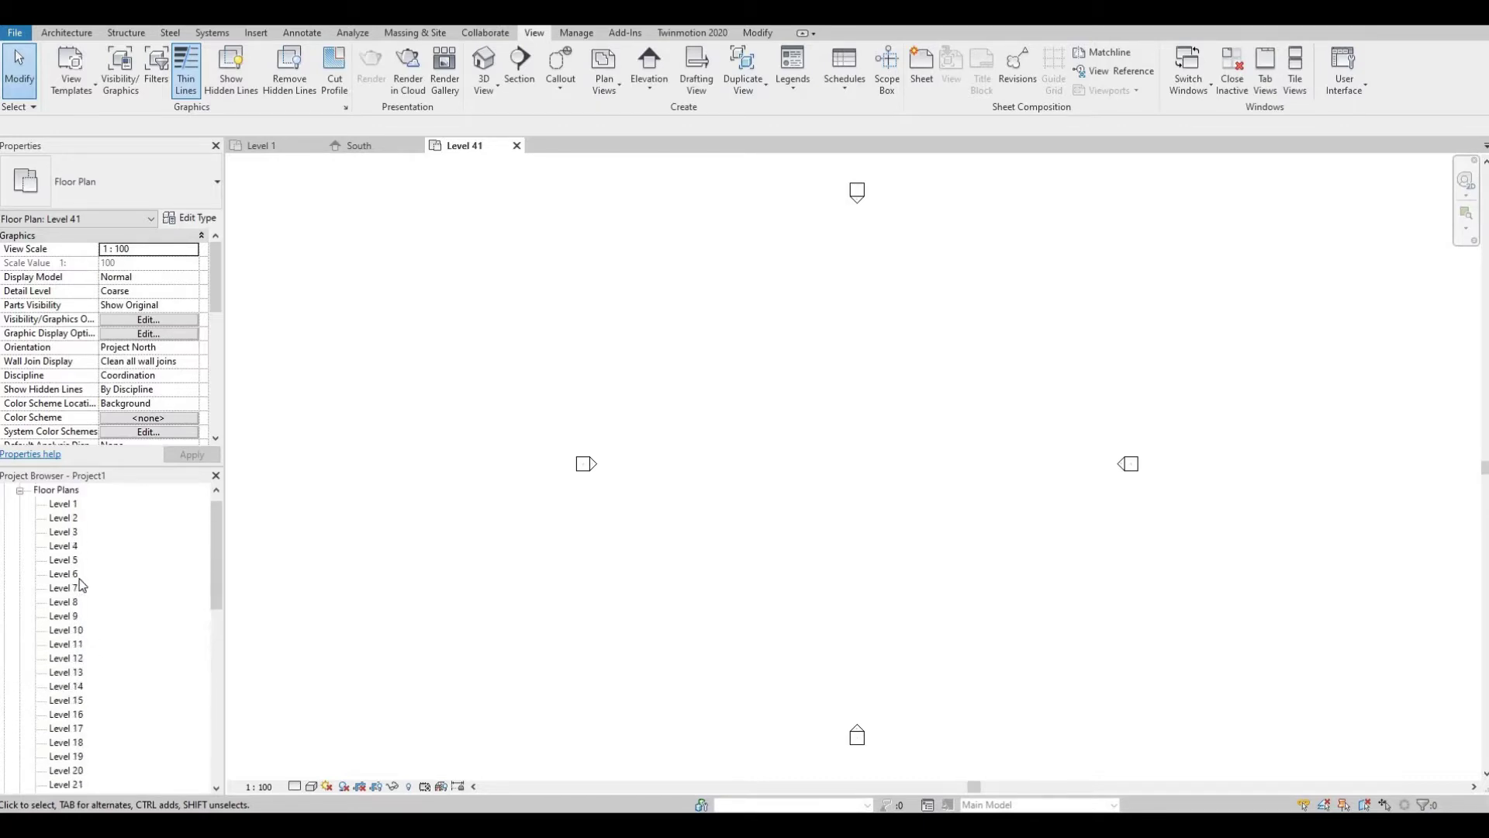
scroll(79, 650, down, 2)
scroll(78, 650, down, 12)
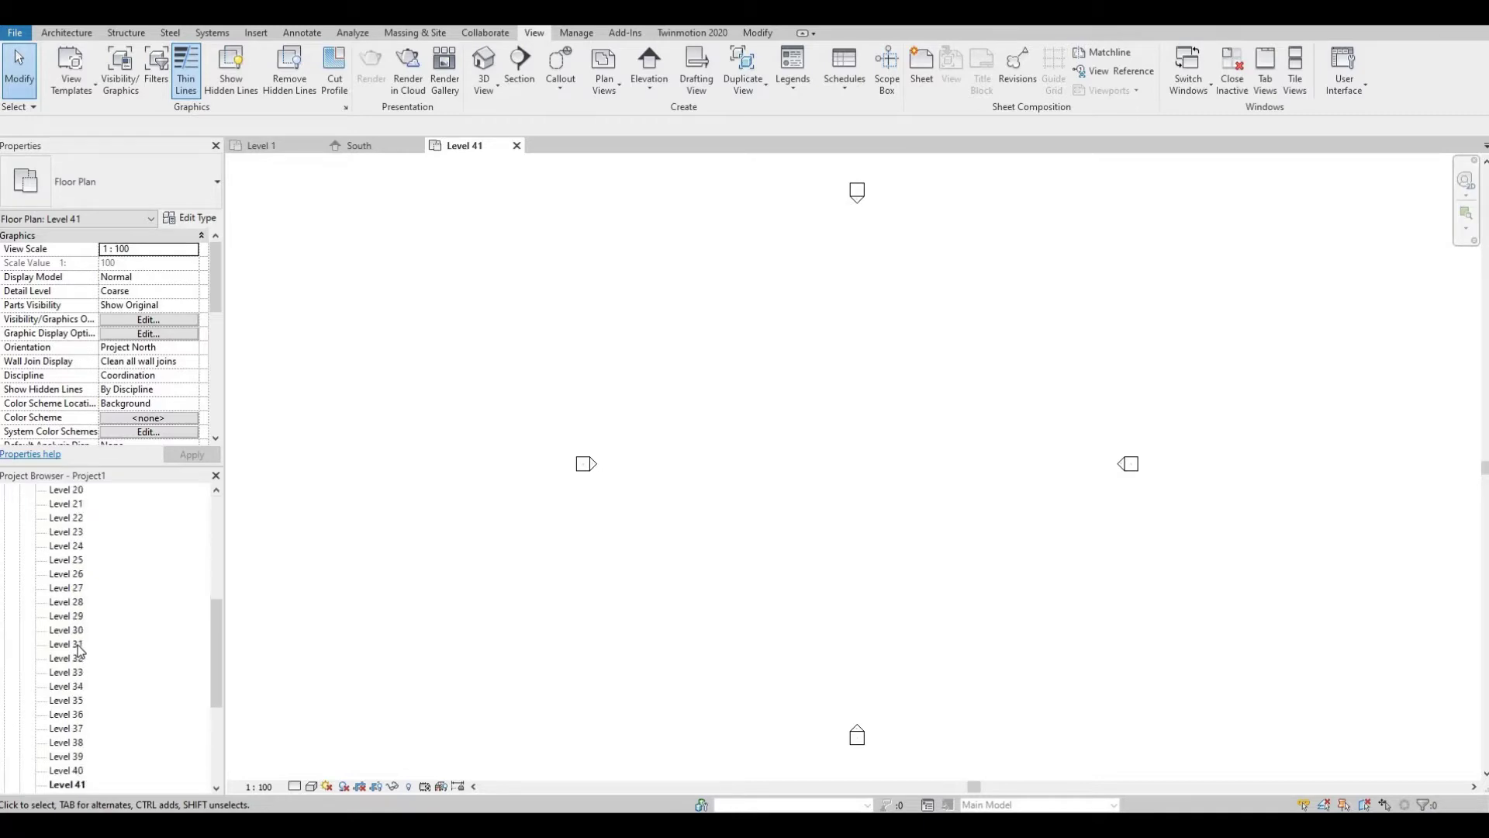
scroll(69, 714, down, 2)
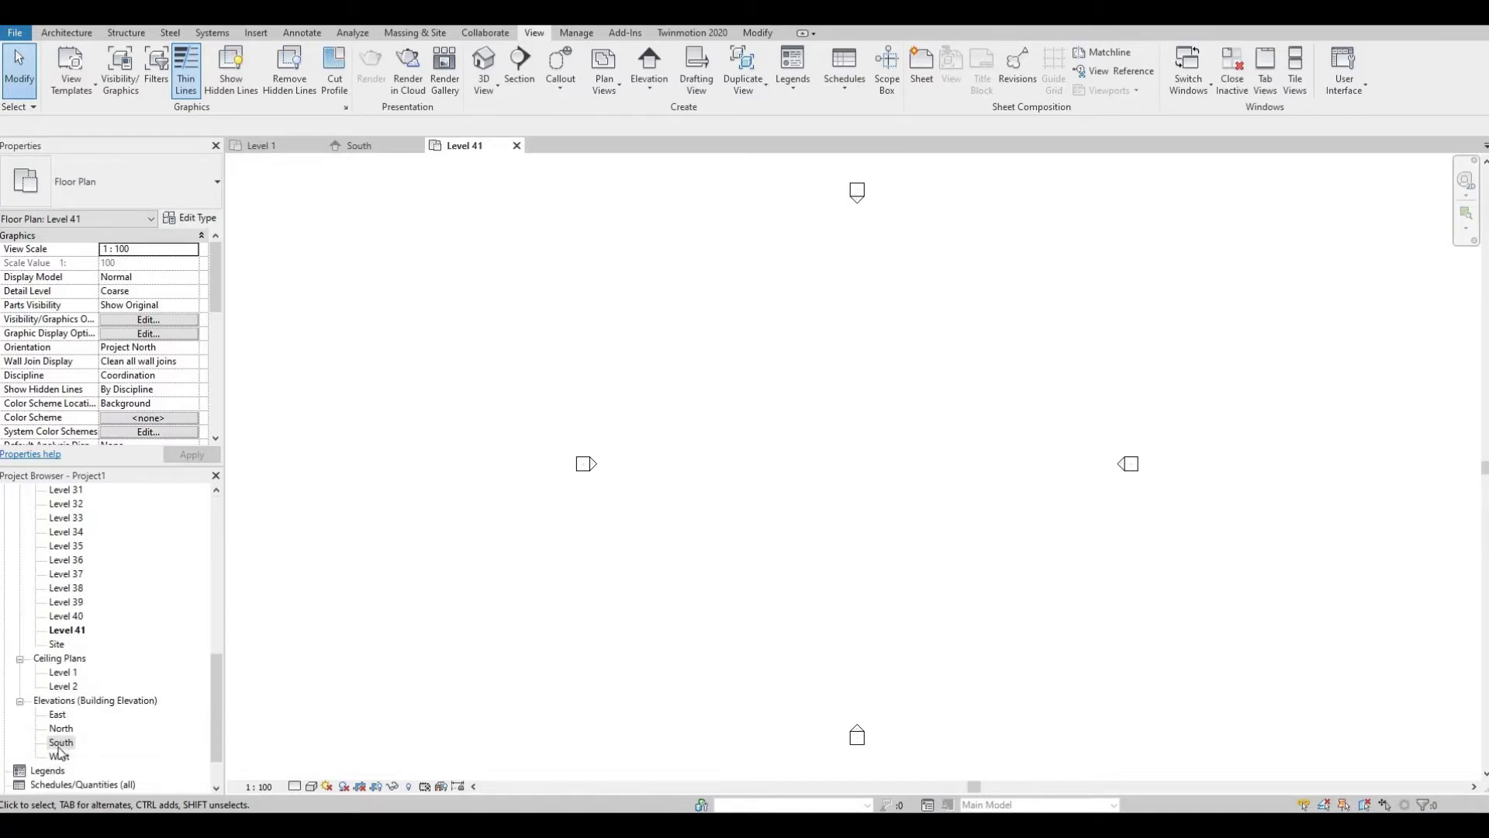
Open the South elevation and examine Level 41's elevation and the full stack of levels
double_click(60, 743)
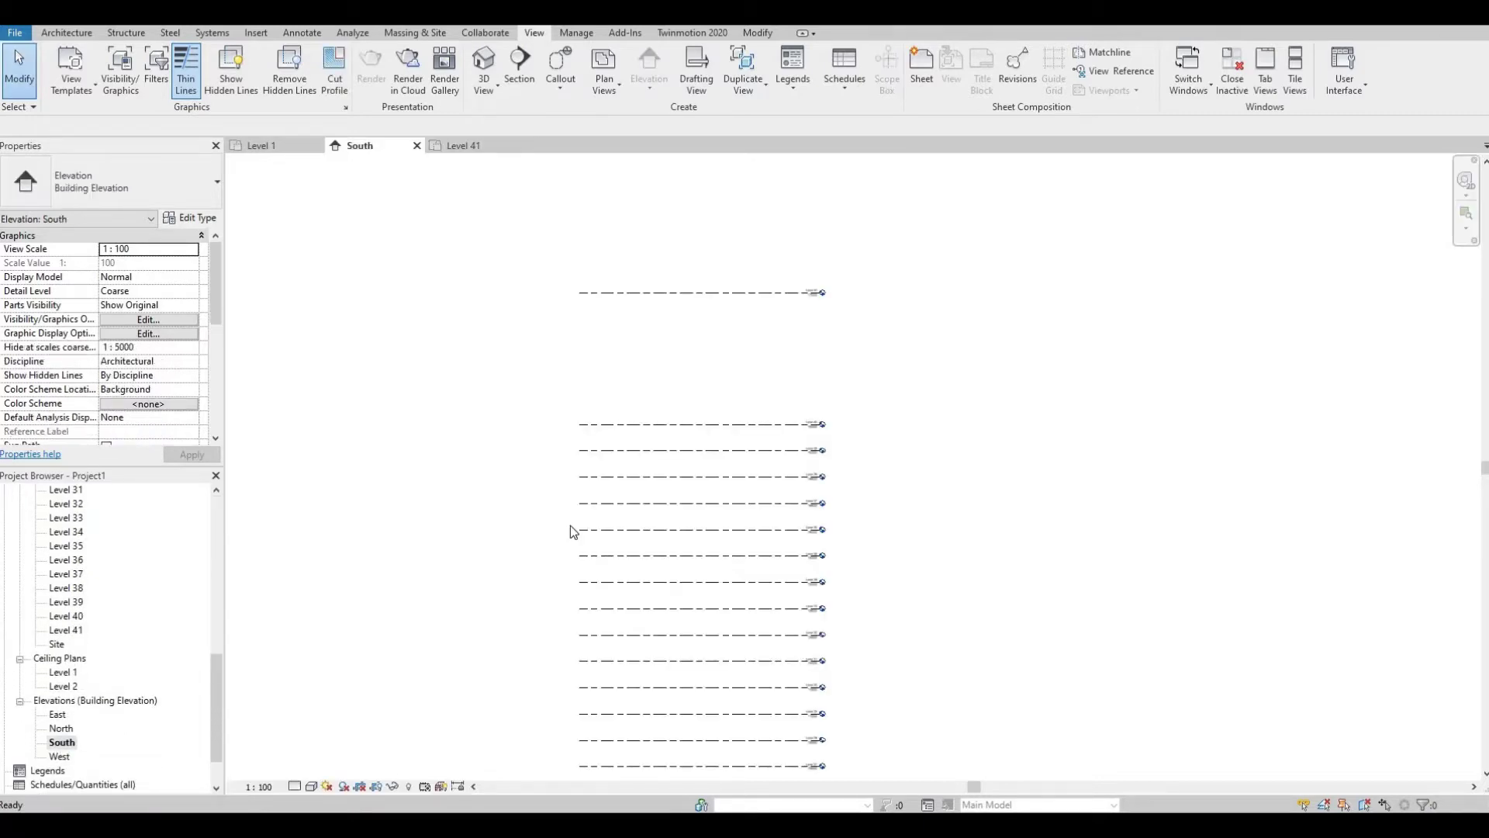
scroll(815, 294, up, 6)
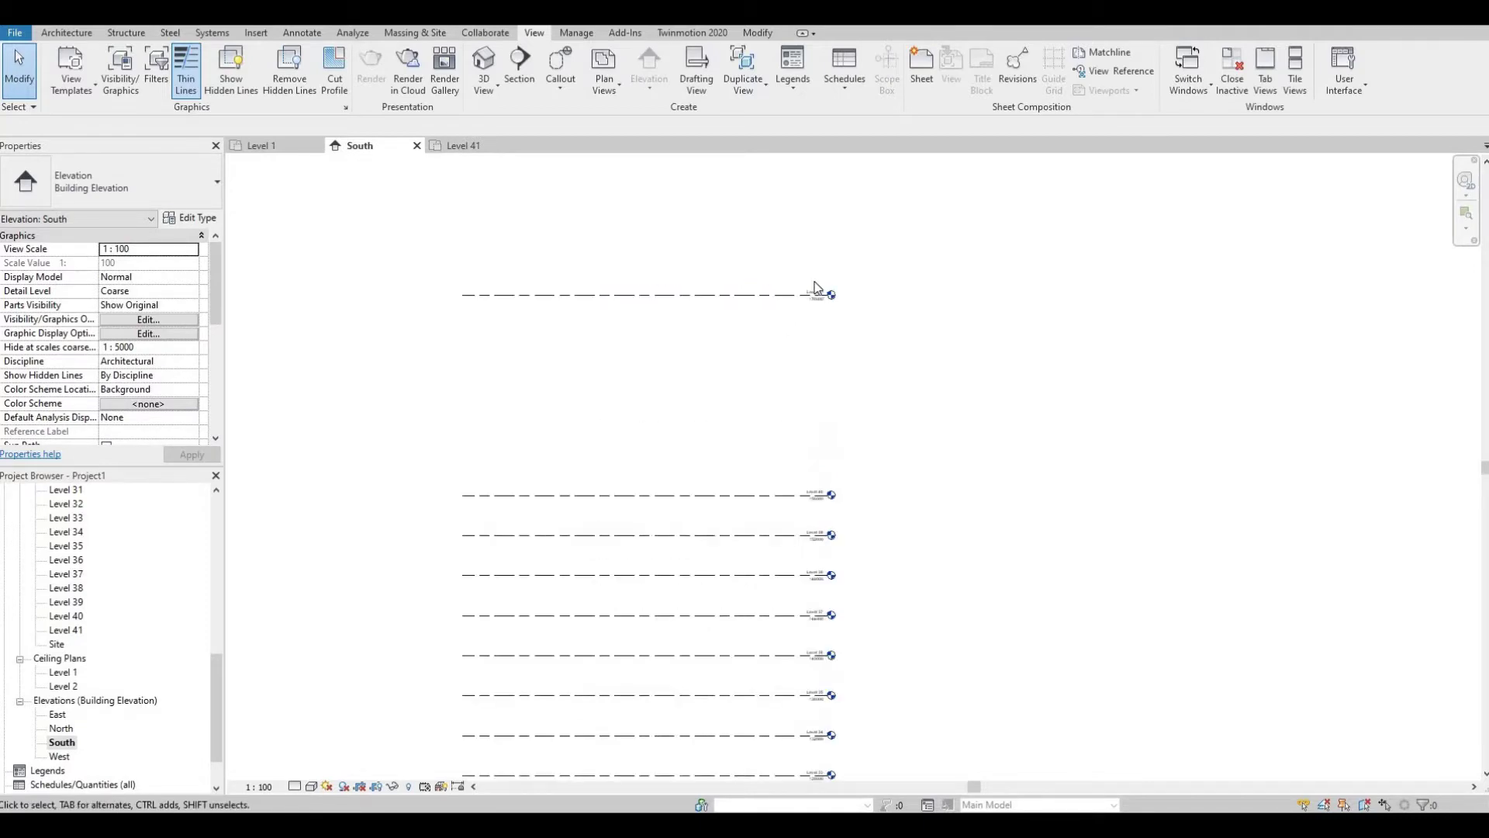
scroll(820, 298, up, 1)
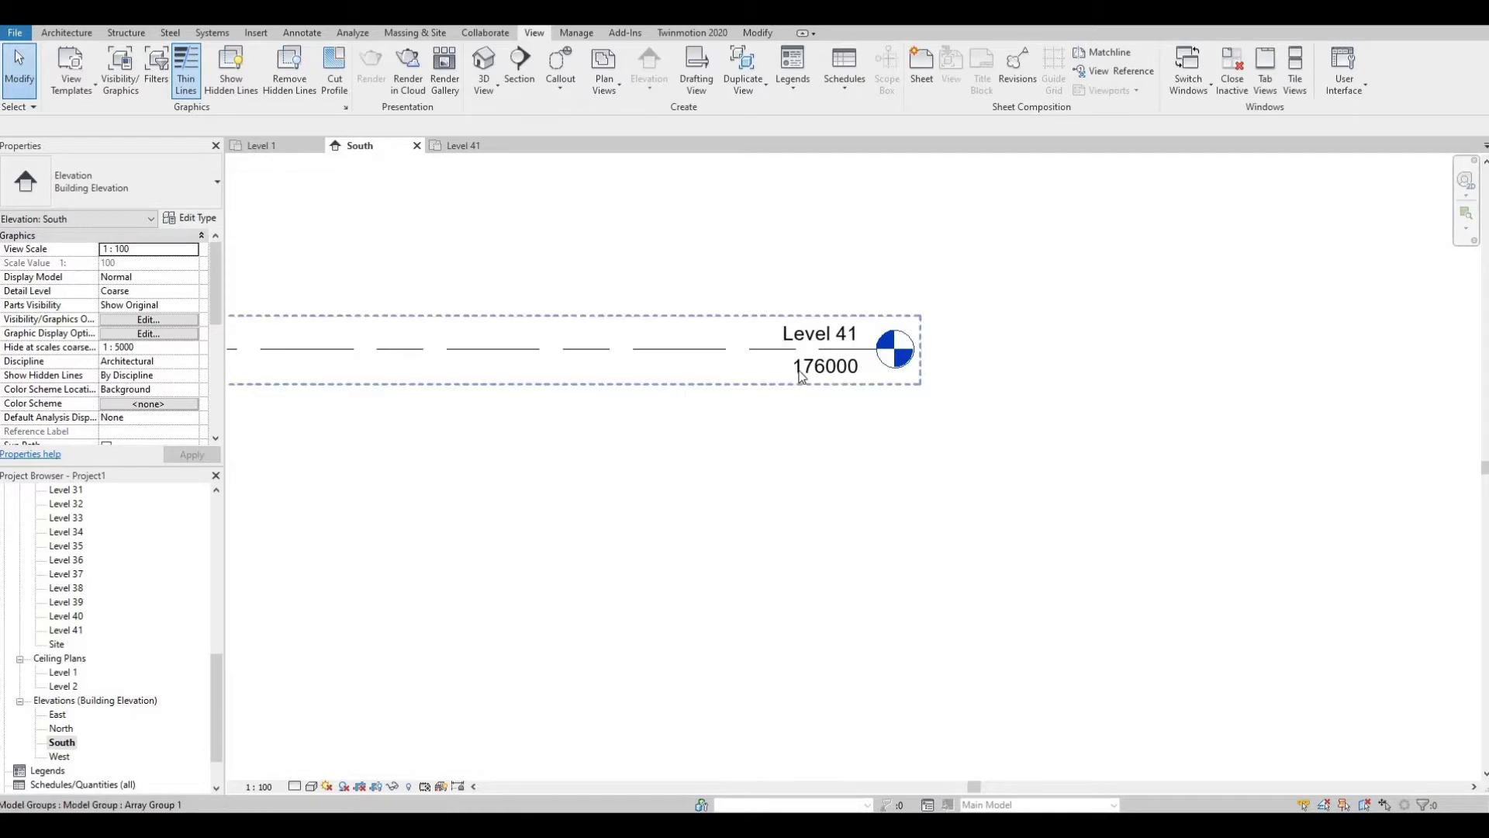
scroll(810, 366, down, 1)
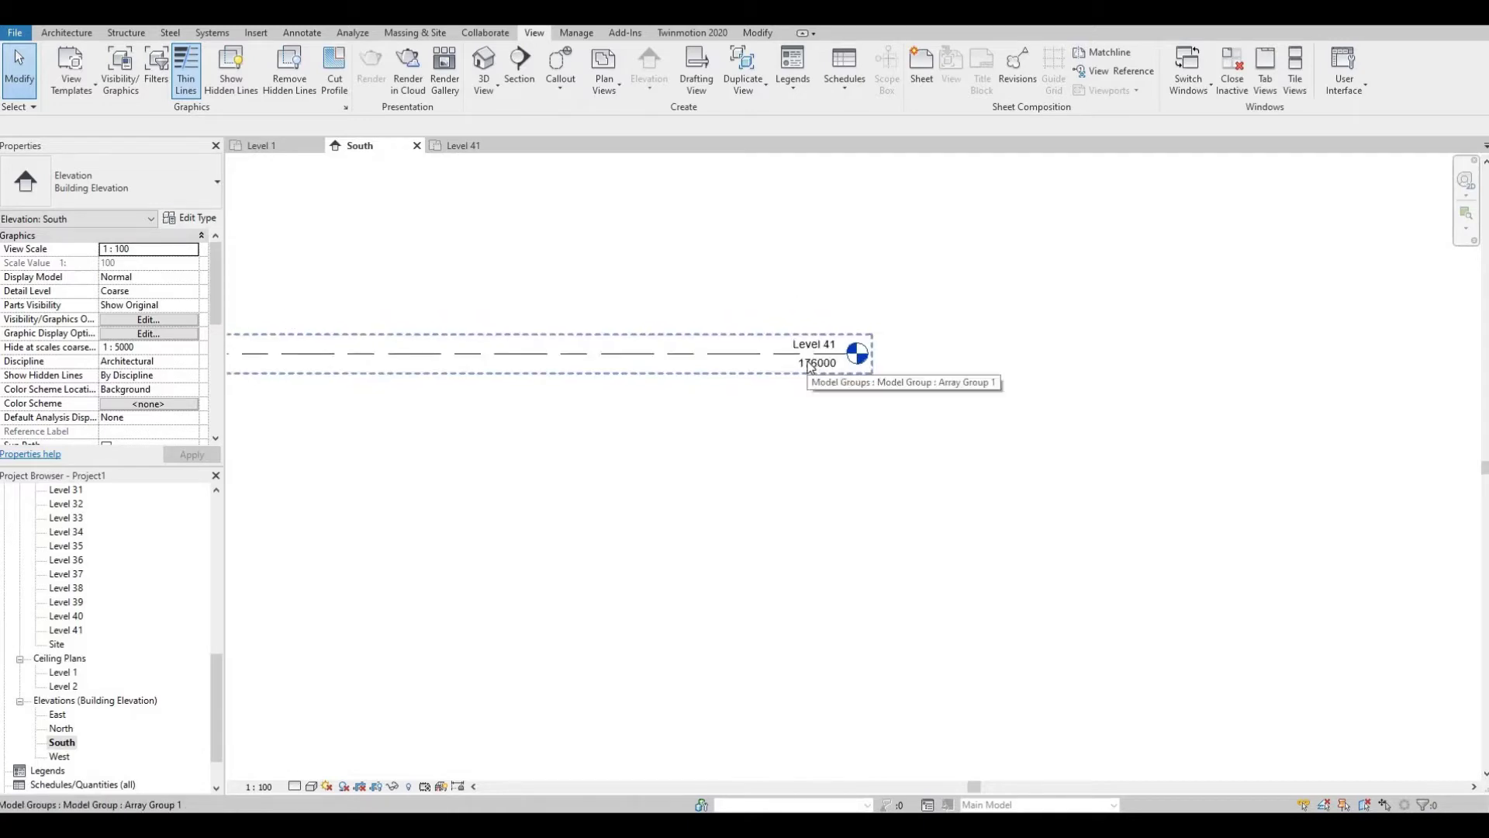
scroll(810, 367, down, 4)
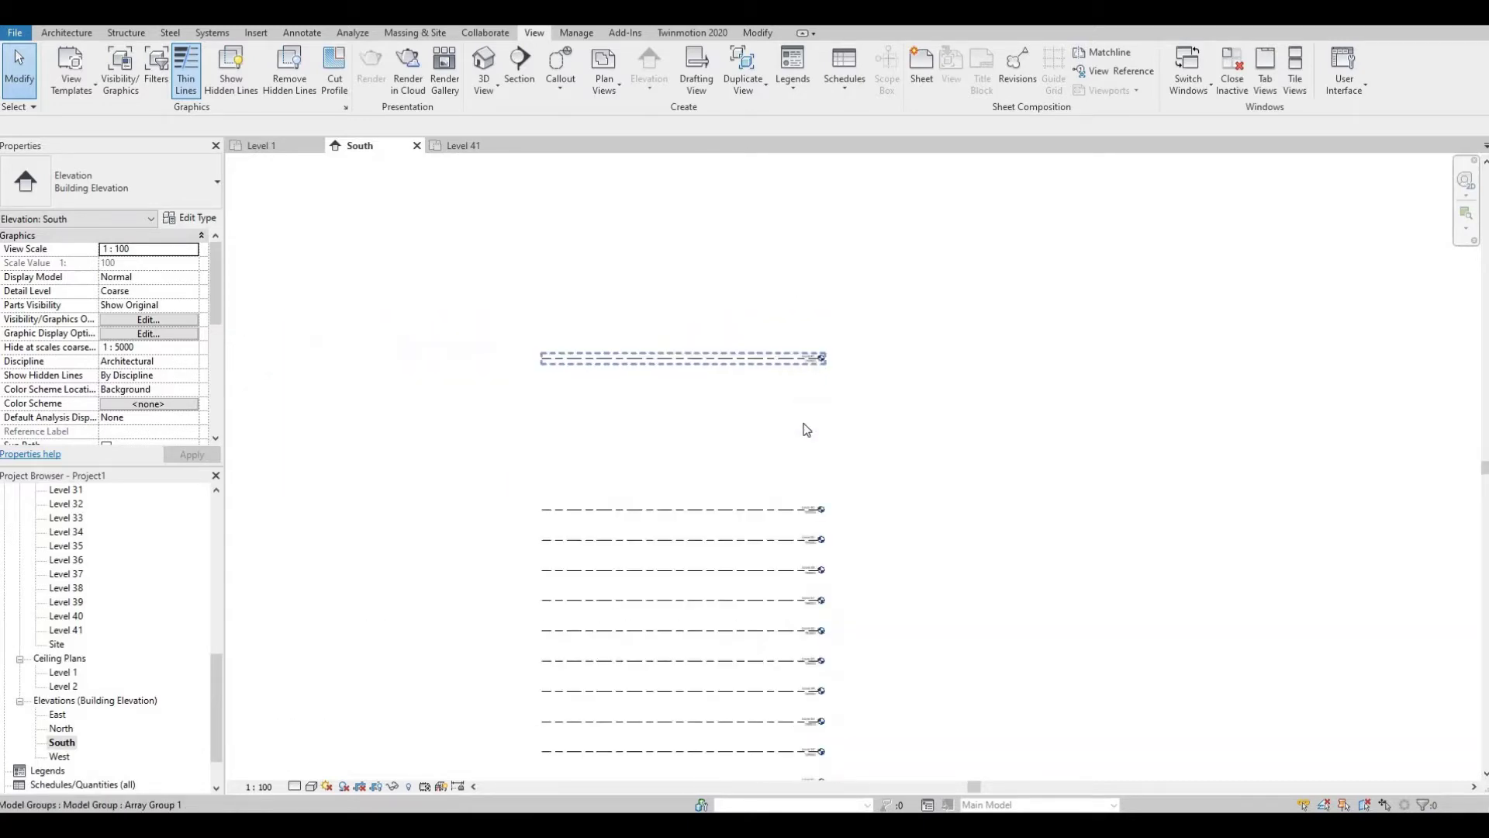
middle_drag(775, 356, 757, 293)
scroll(738, 304, down, 2)
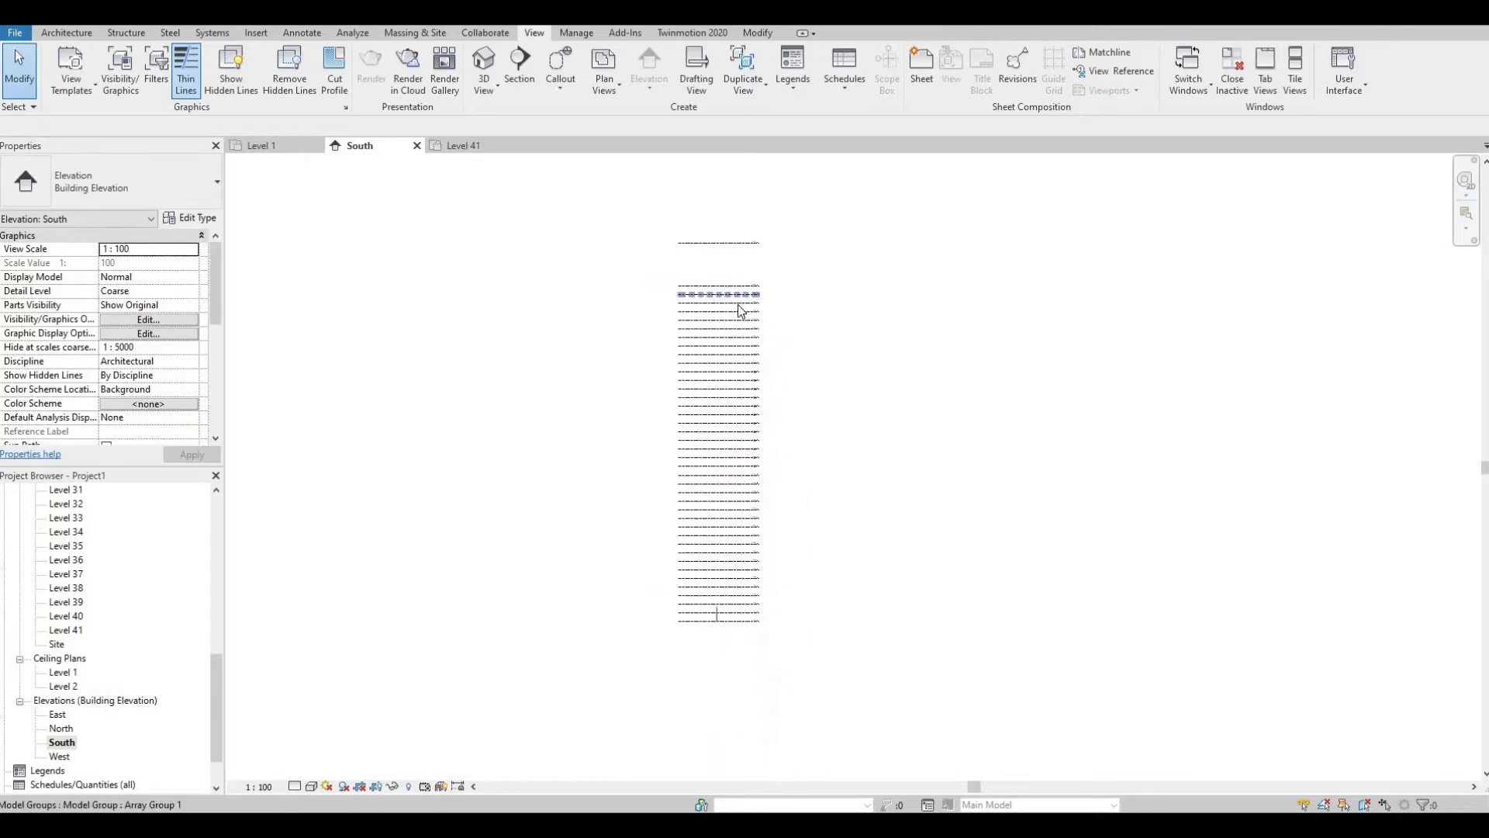
scroll(726, 436, up, 2)
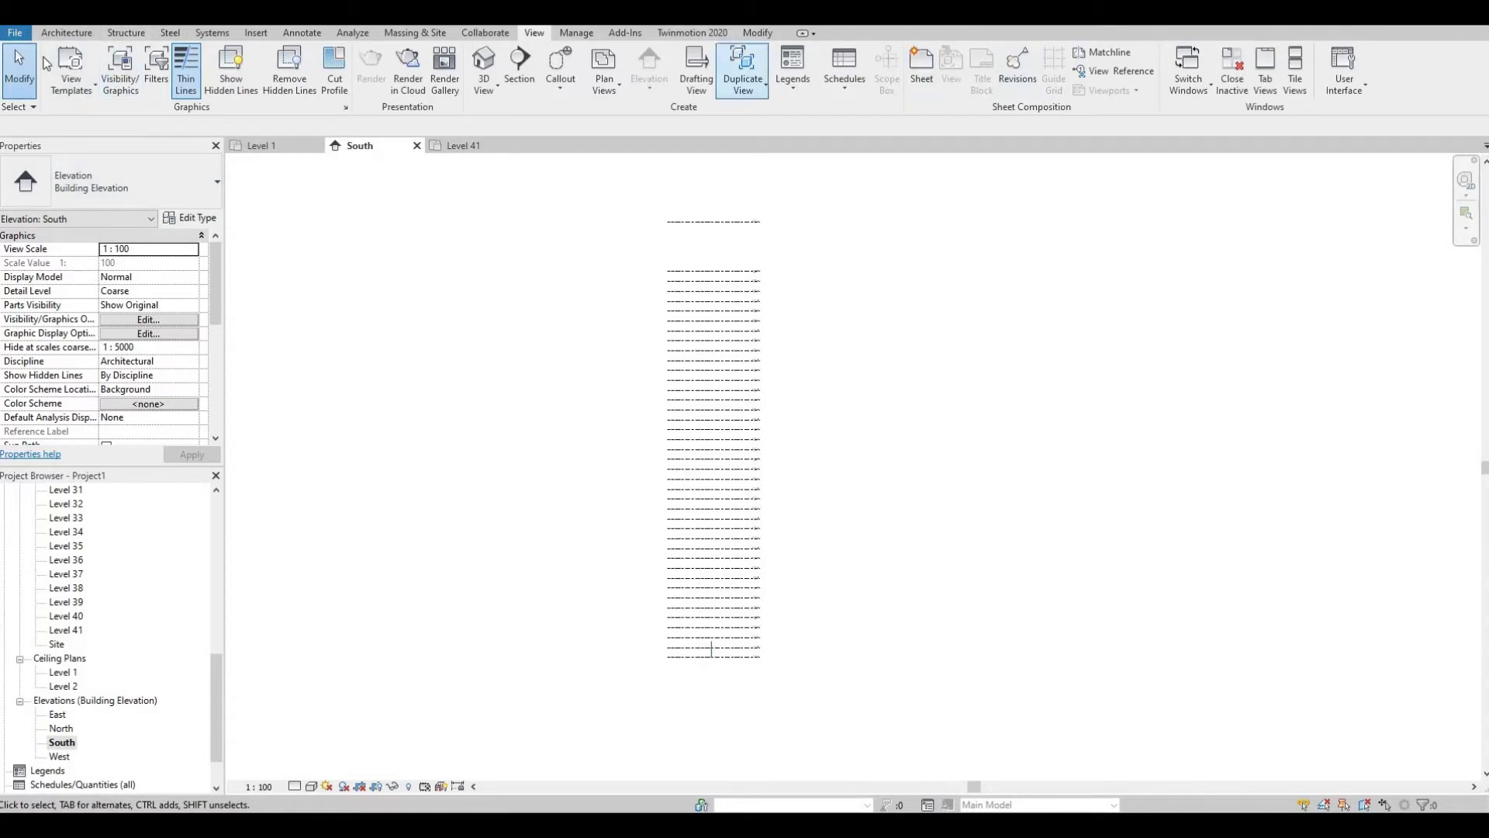
Start a new in-place mass and accept the name Mass 1
click(66, 33)
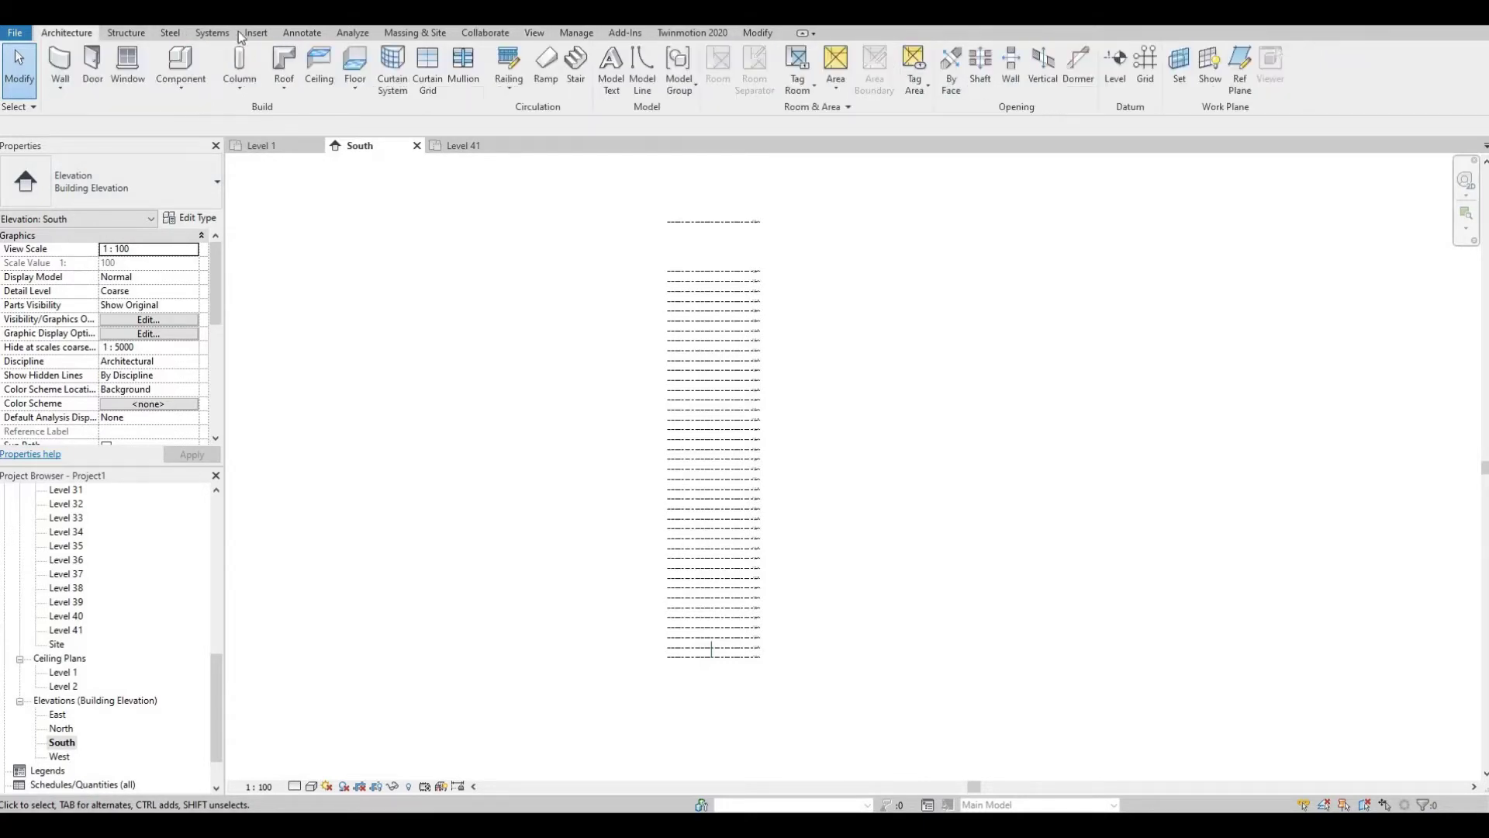
click(412, 35)
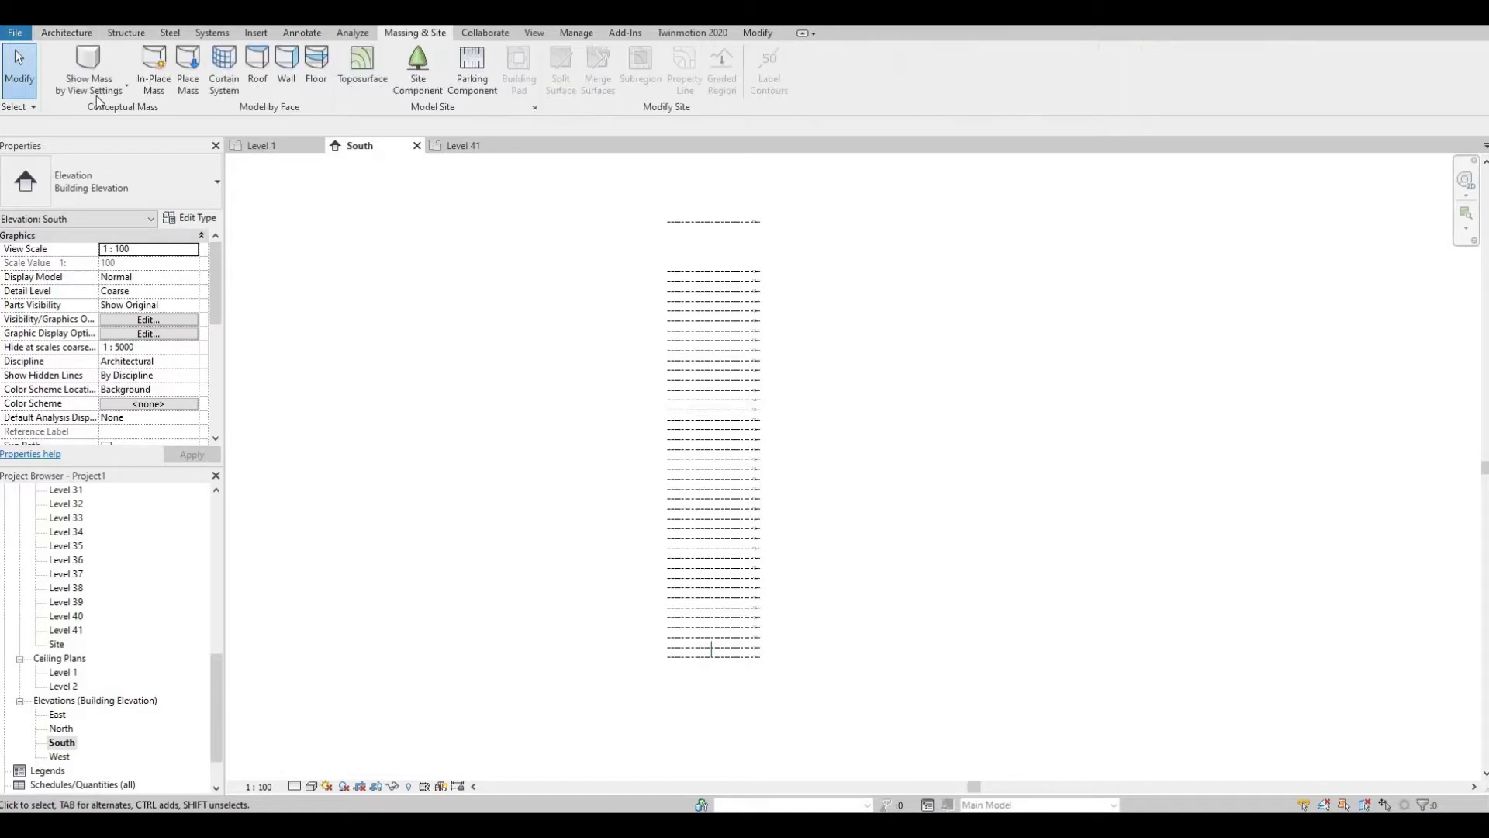
click(153, 78)
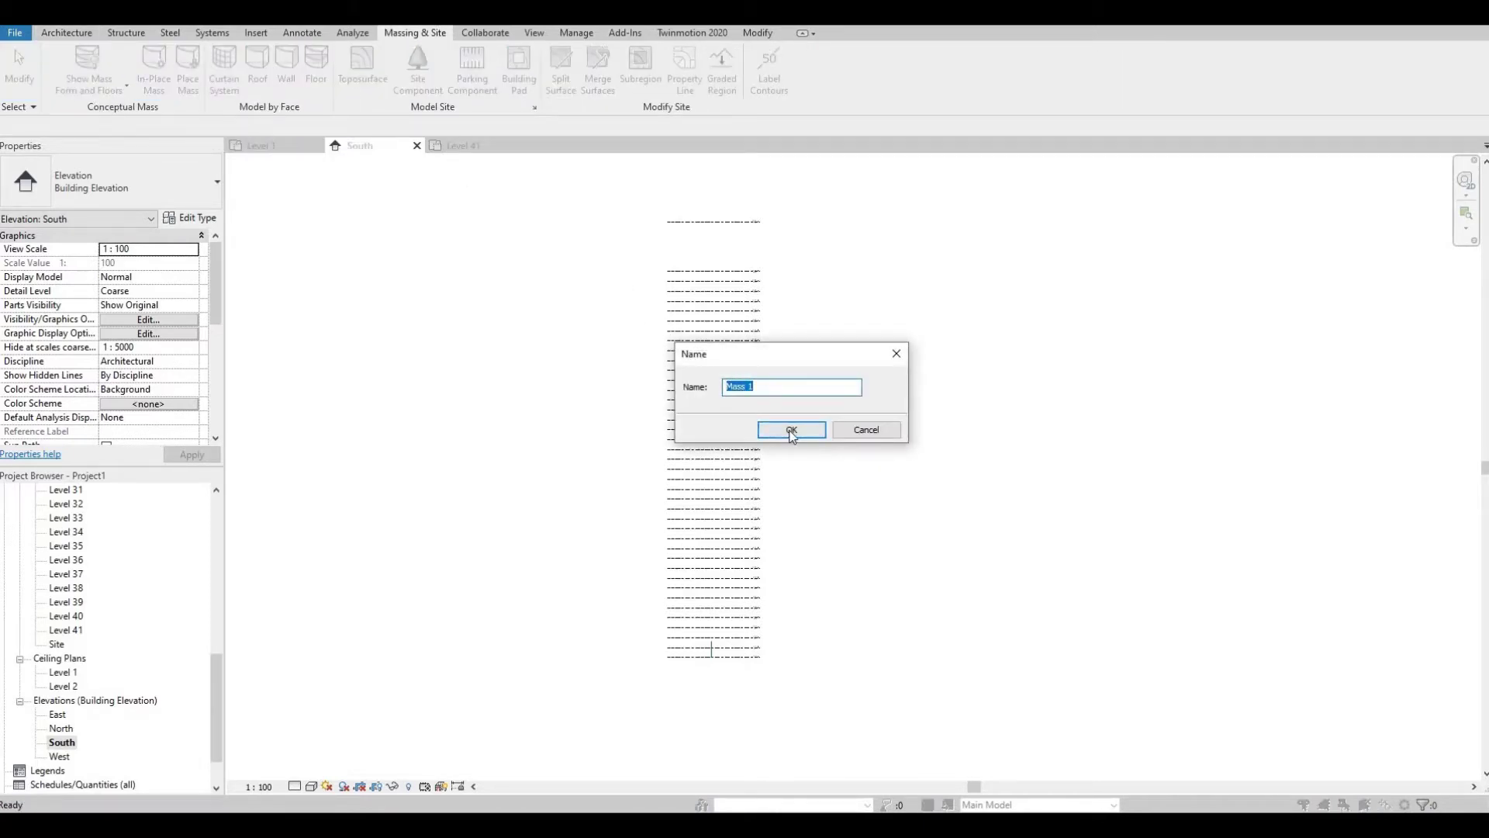
click(792, 431)
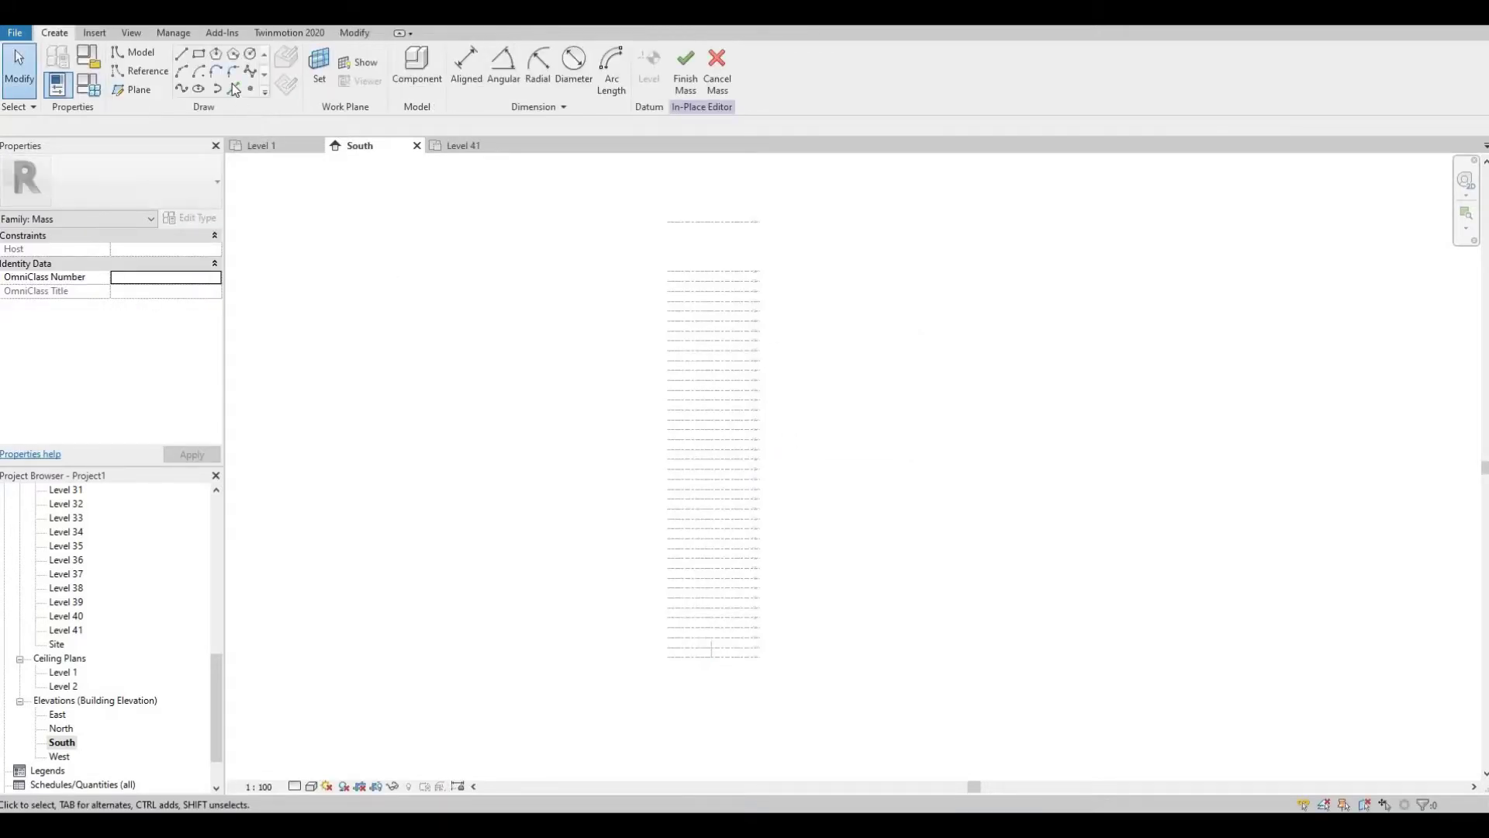
Start drawing model lines in the mass and set the work plane to Reference Plane : mid line
click(233, 89)
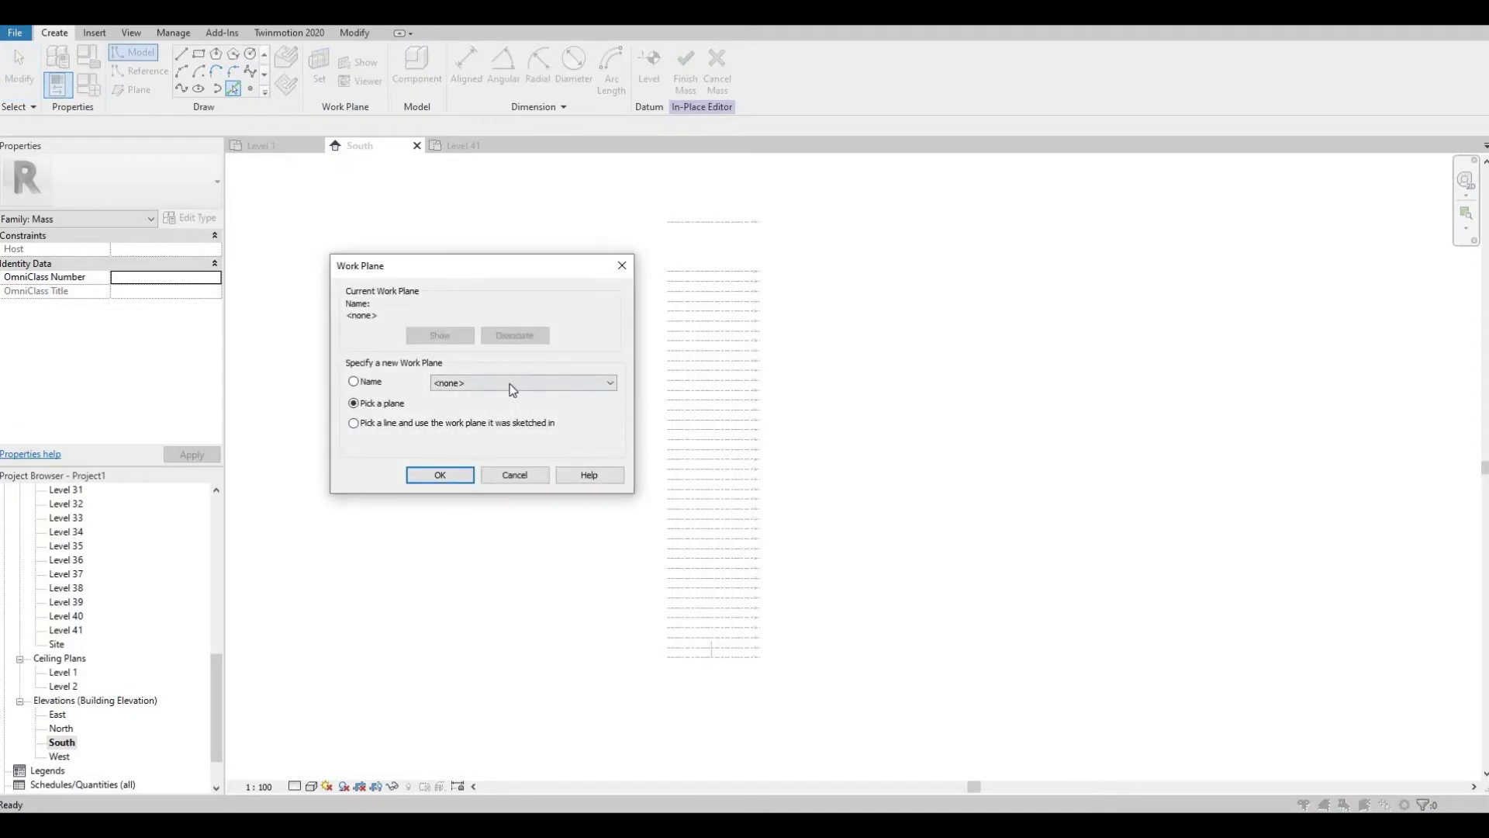
click(353, 381)
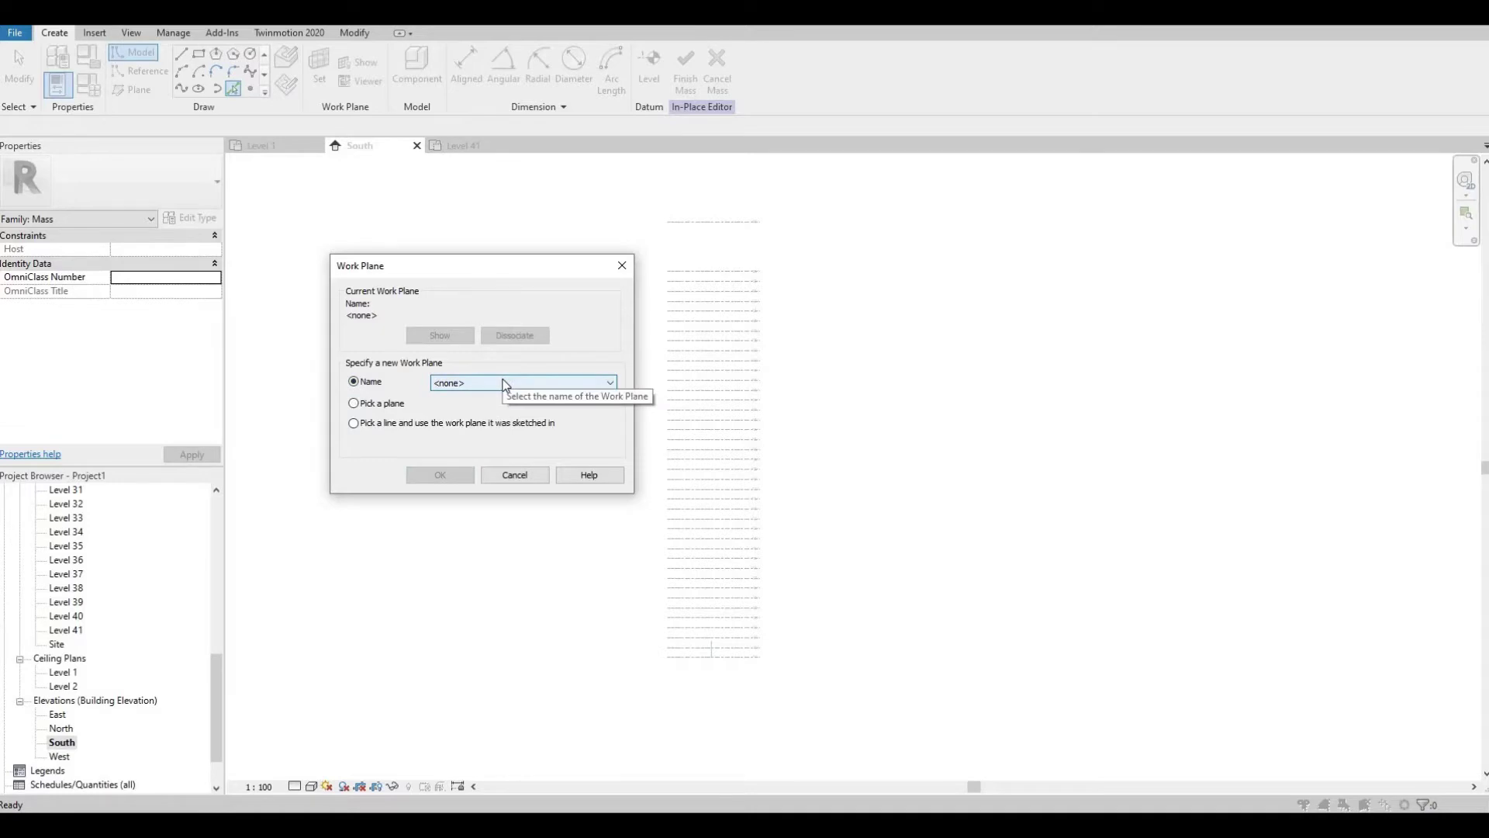
click(505, 382)
click(463, 376)
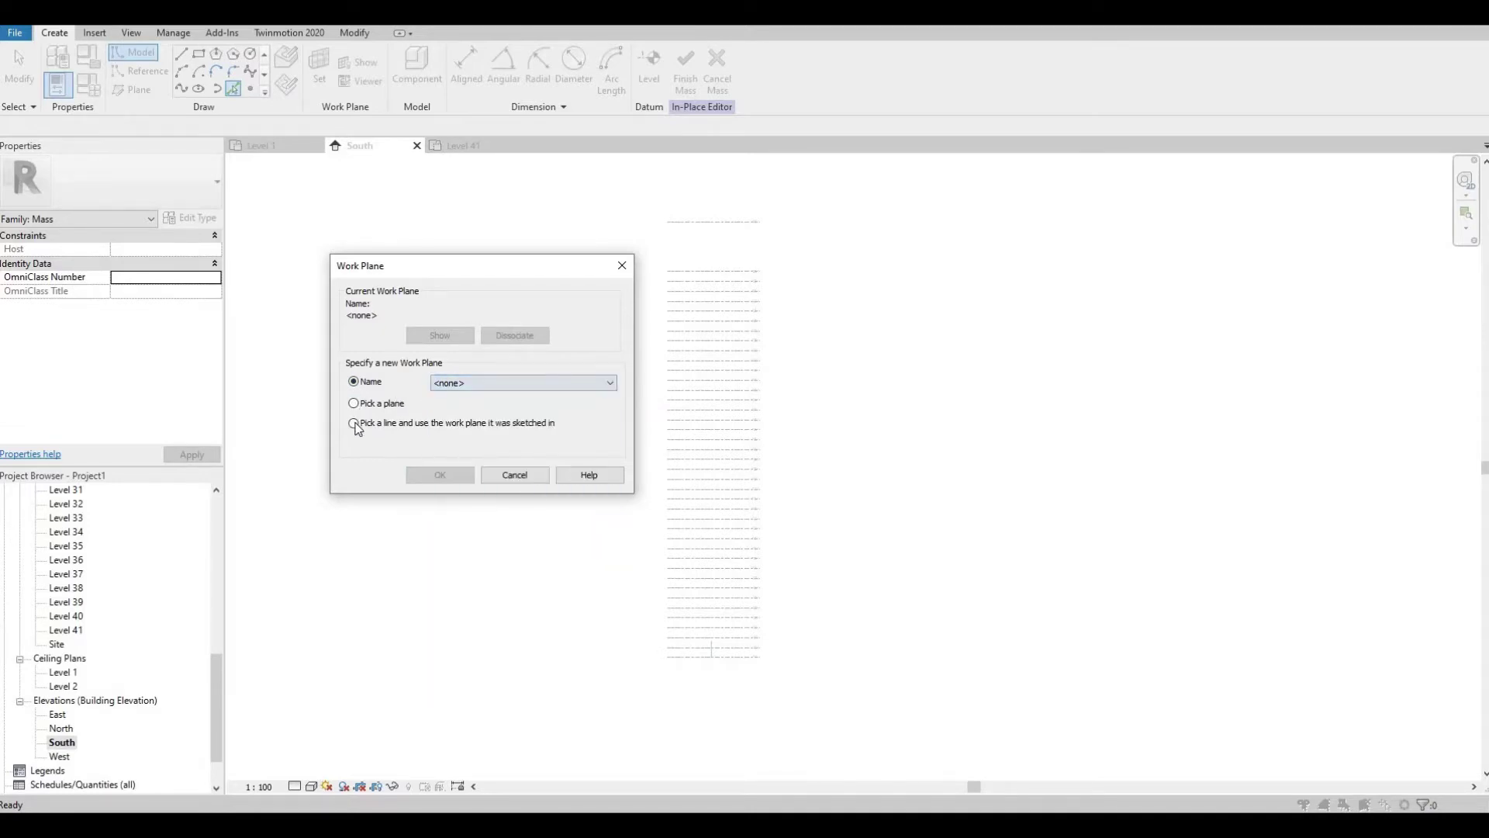
click(388, 403)
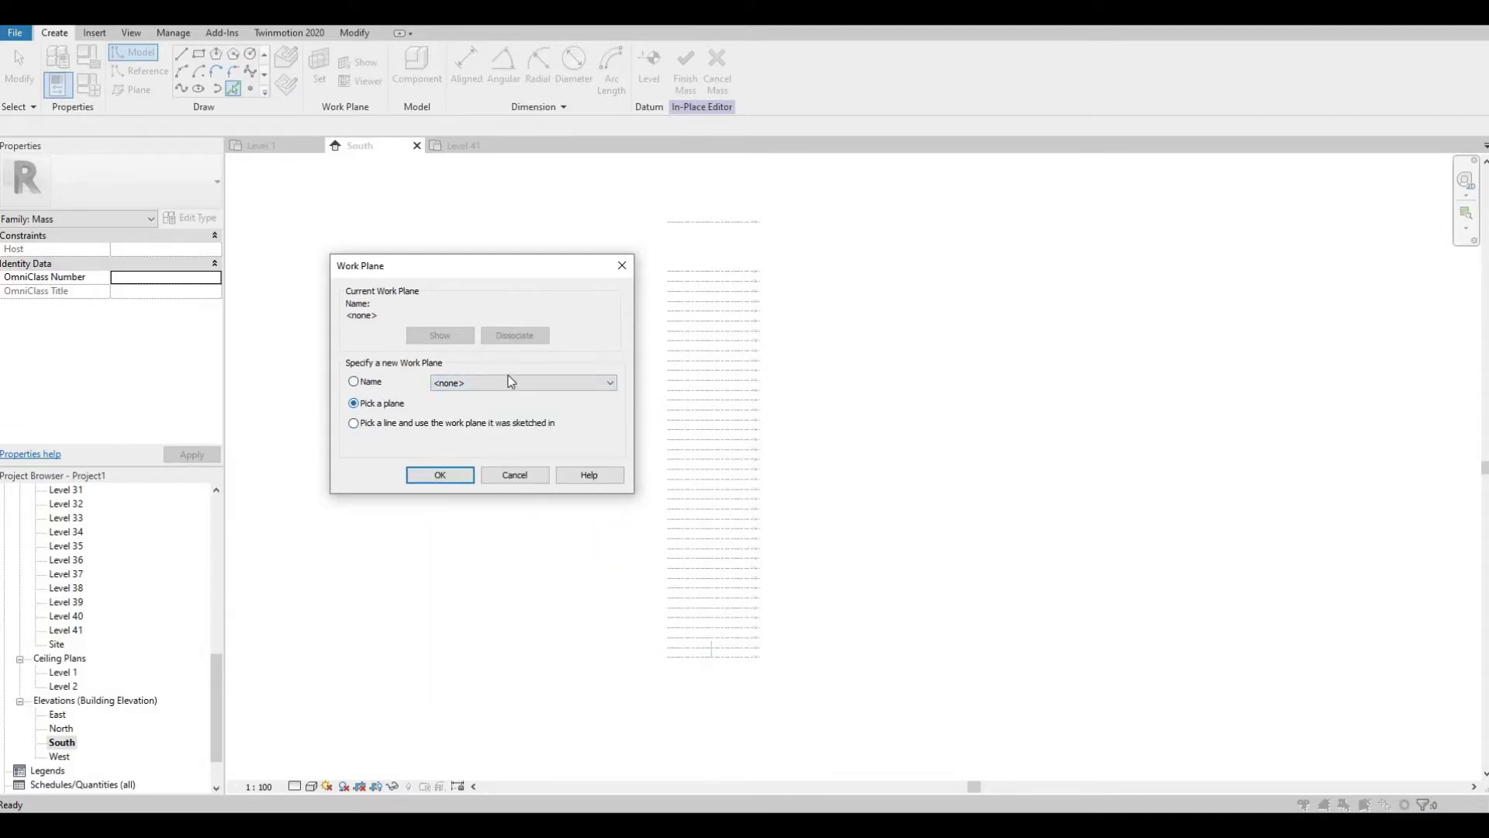
click(509, 383)
scroll(533, 492, down, 4)
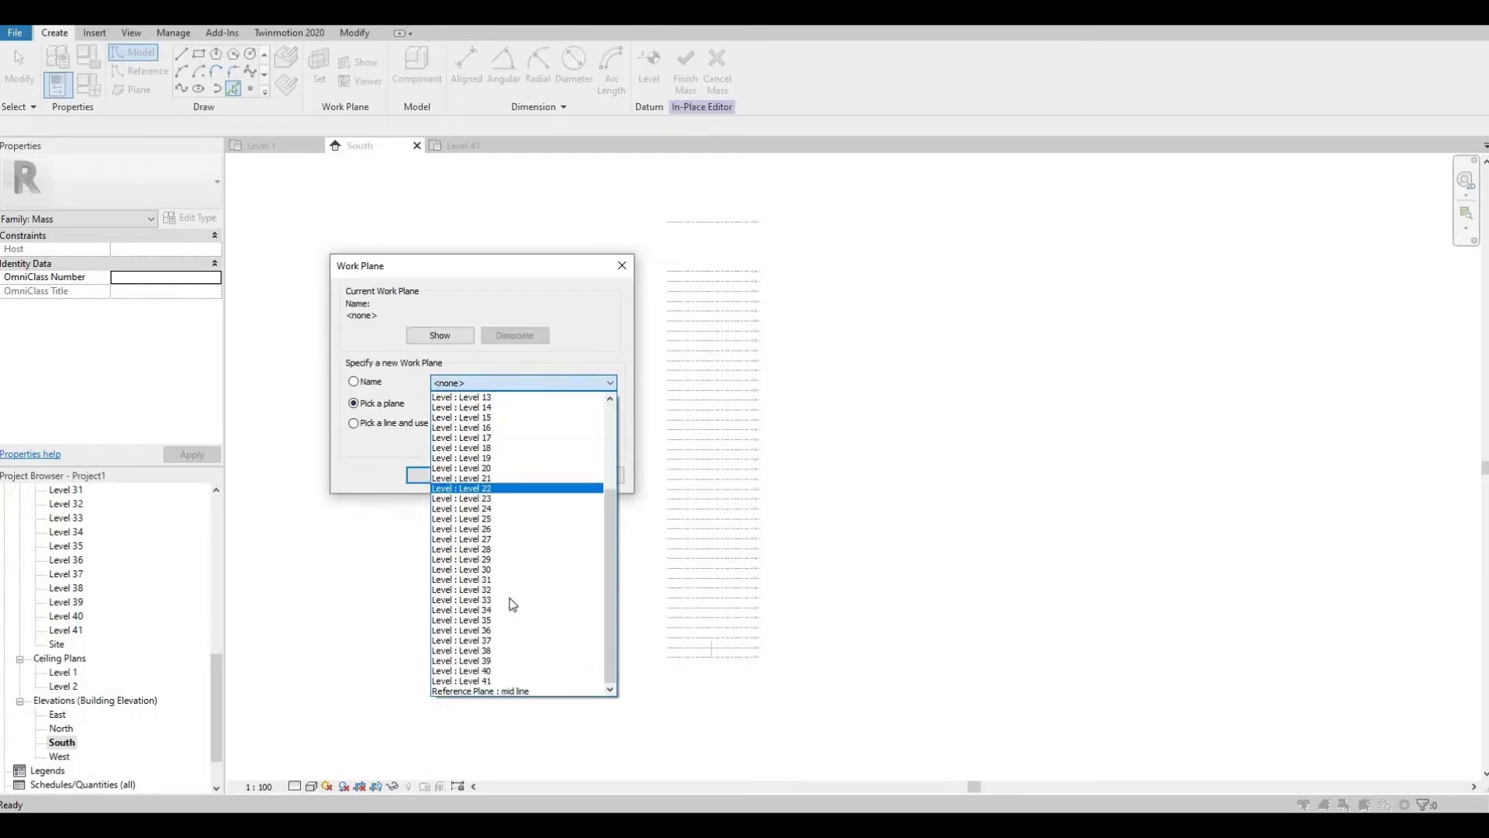
click(482, 692)
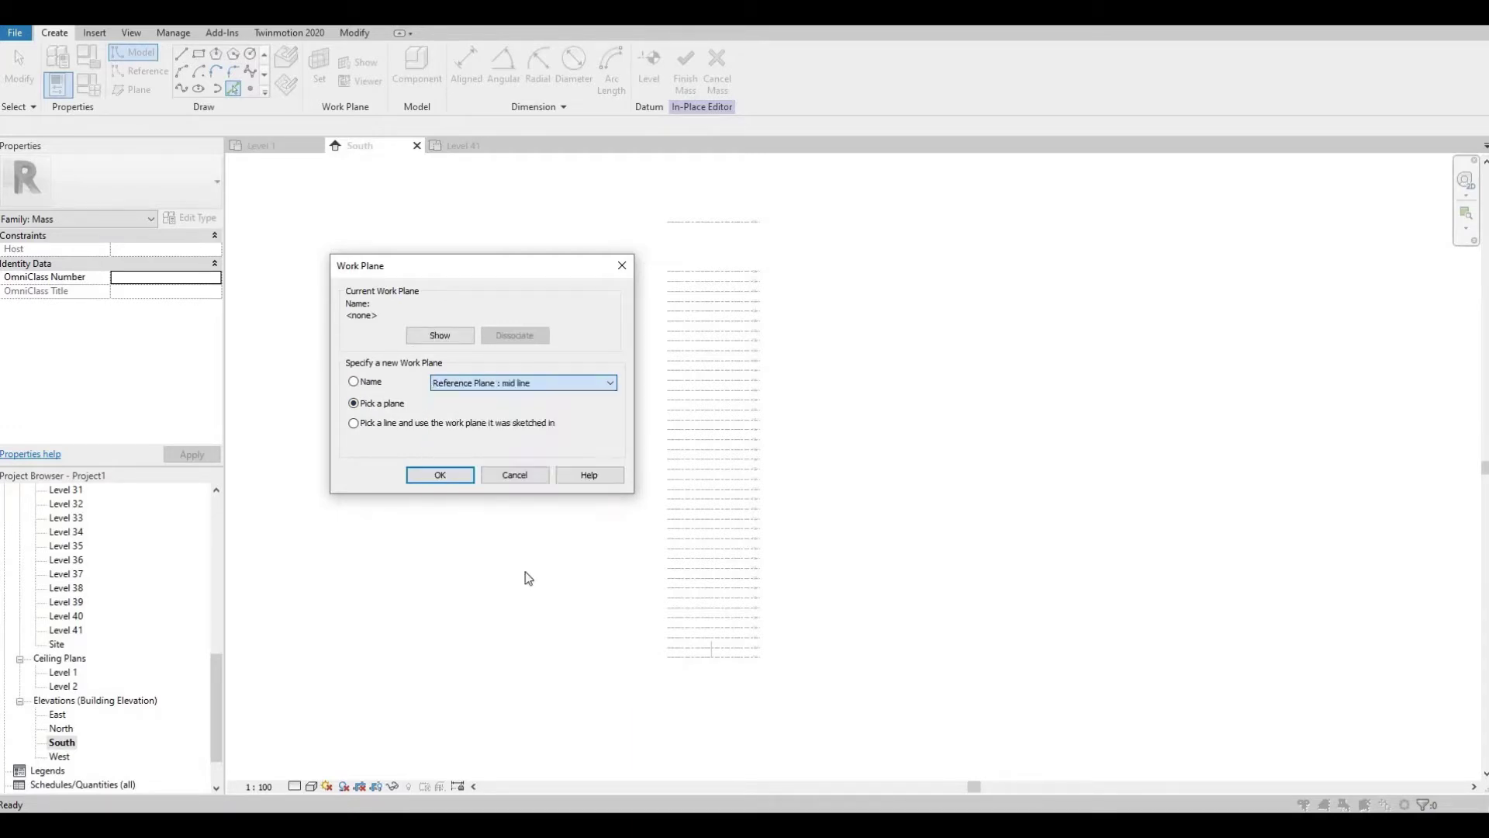
click(444, 474)
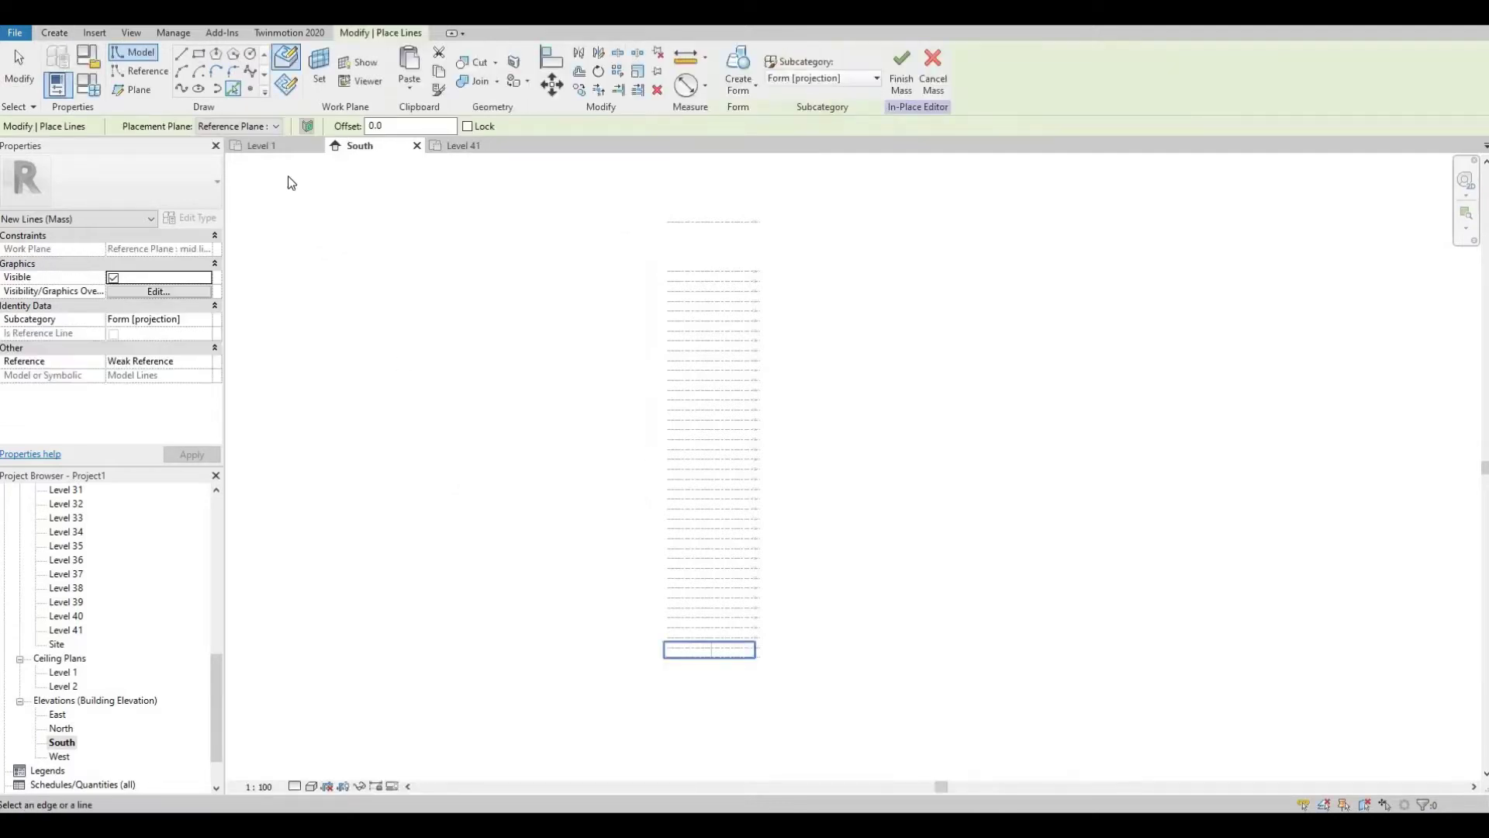
Draw a vertical model line along the centre reference plane from Level 41 down to its base at Level 1
click(183, 55)
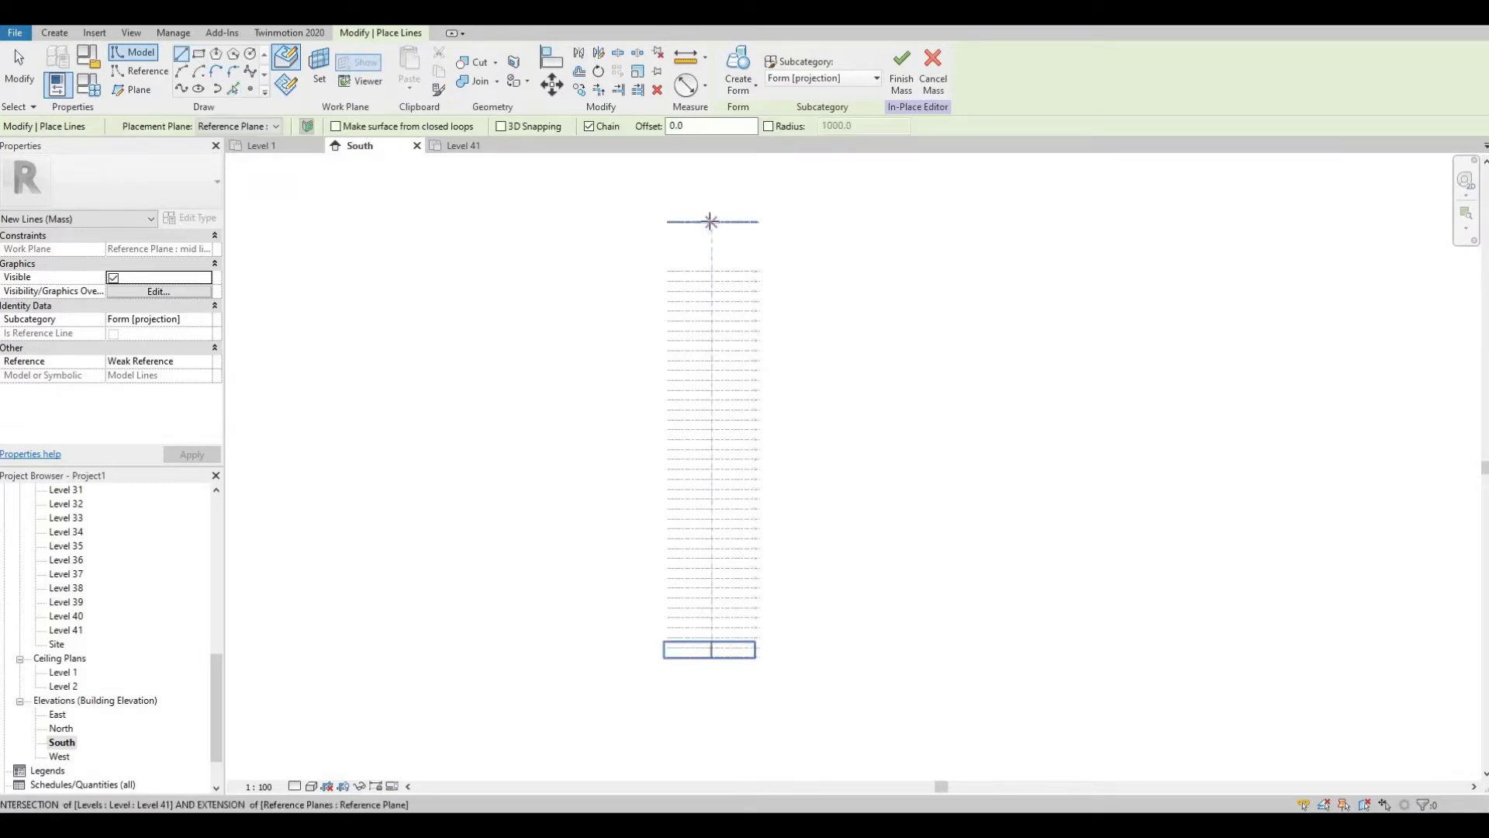
click(708, 222)
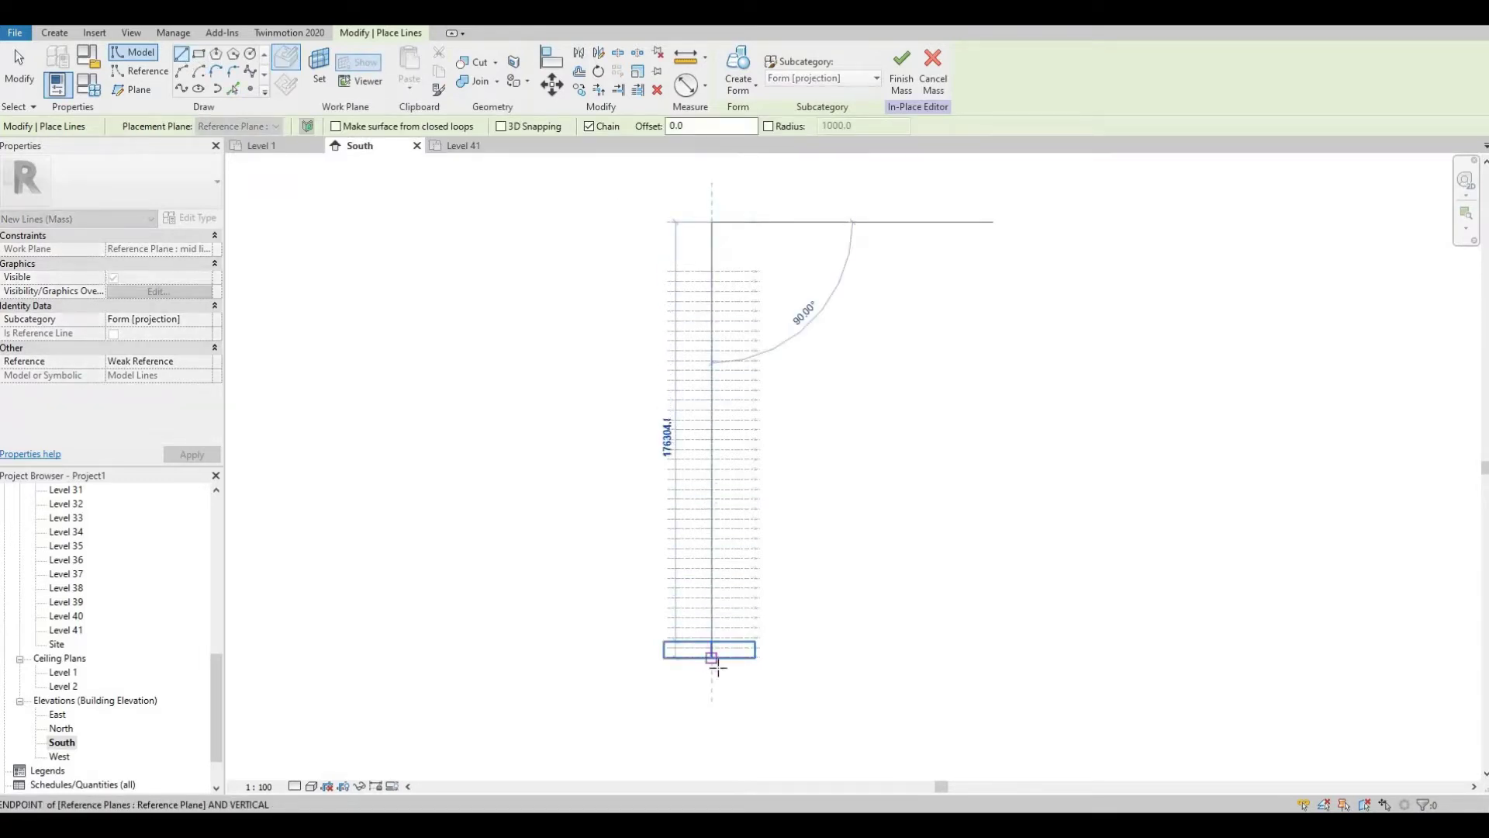
scroll(708, 655, up, 2)
scroll(707, 663, up, 1)
click(700, 636)
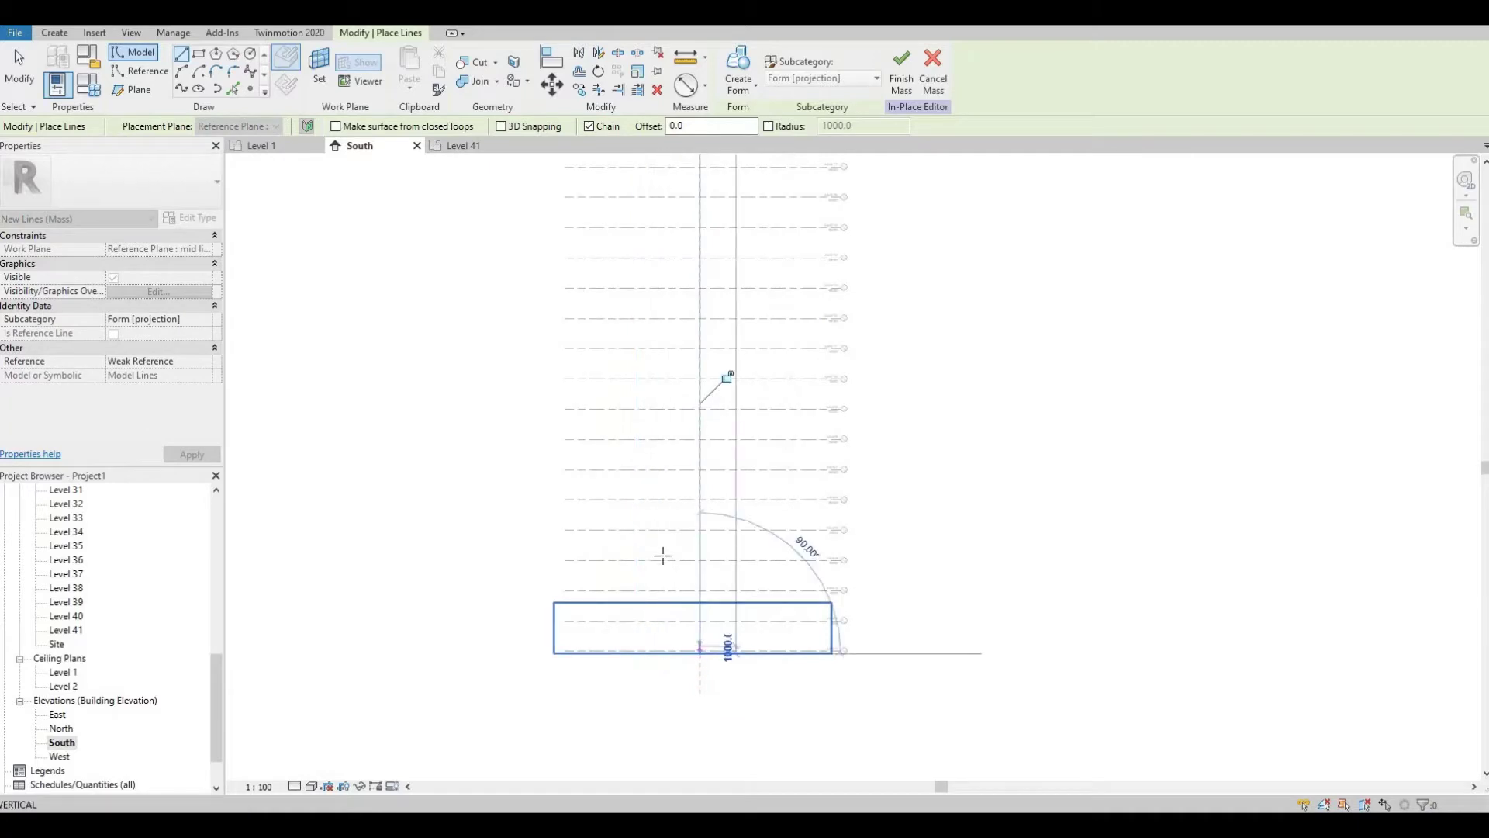
key(Escape)
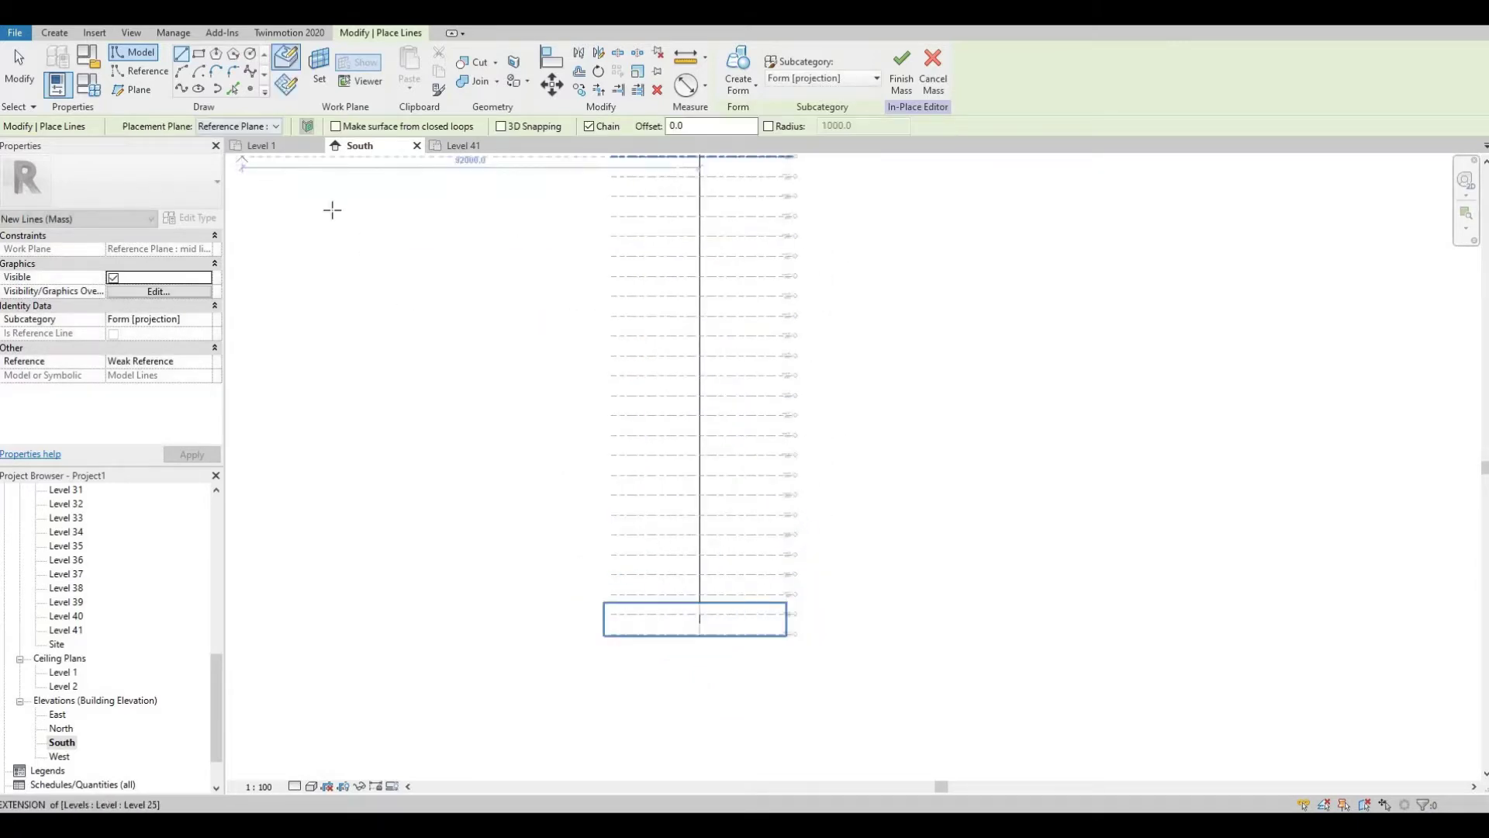
Begin a spline through points left of the tower, starting on Level 1's extension, with a second point slightly farther out at Level 19
click(181, 90)
middle_drag(813, 503, 813, 775)
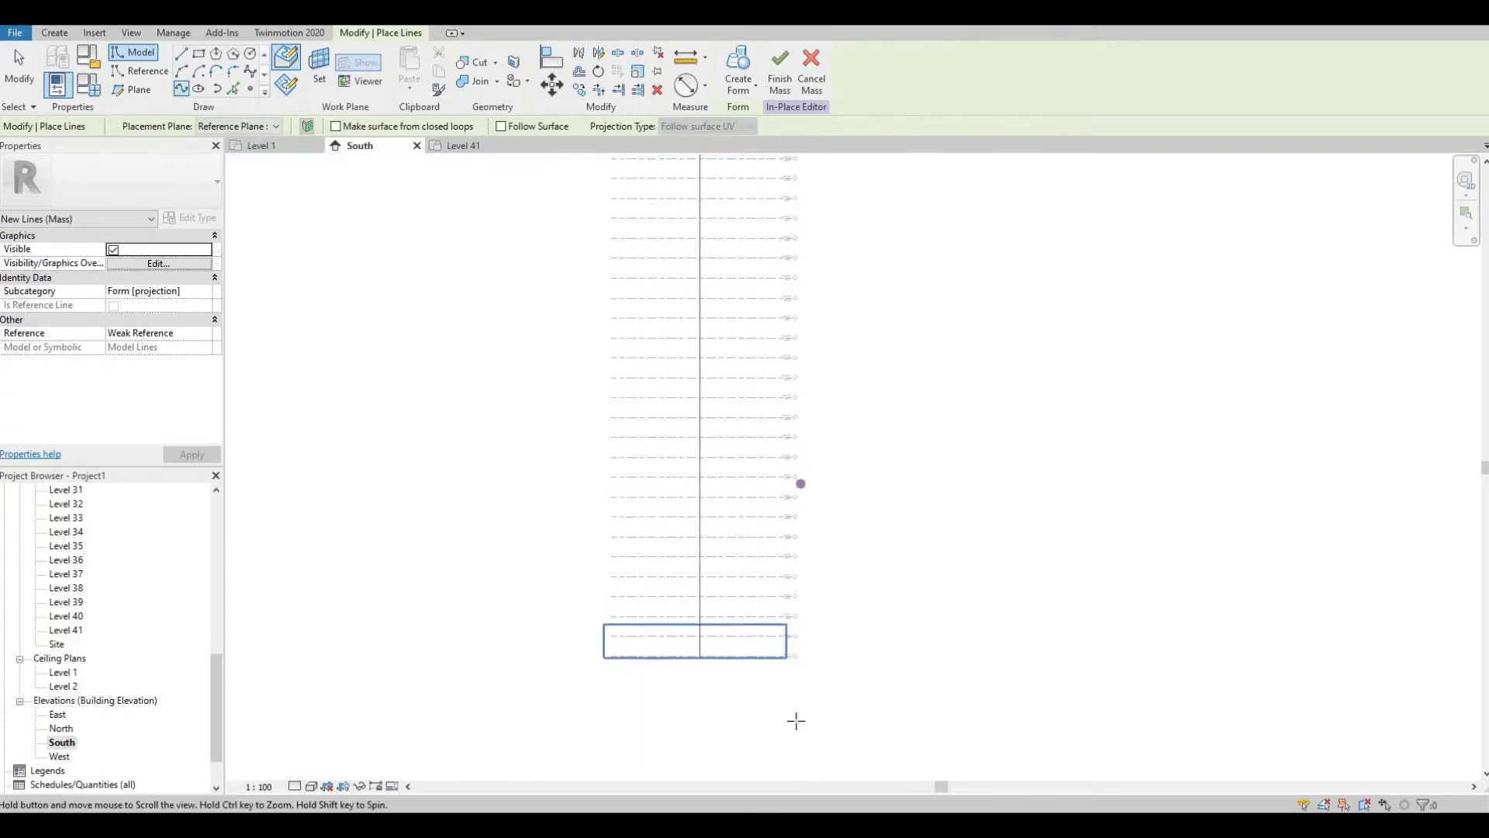
middle_drag(807, 539, 808, 774)
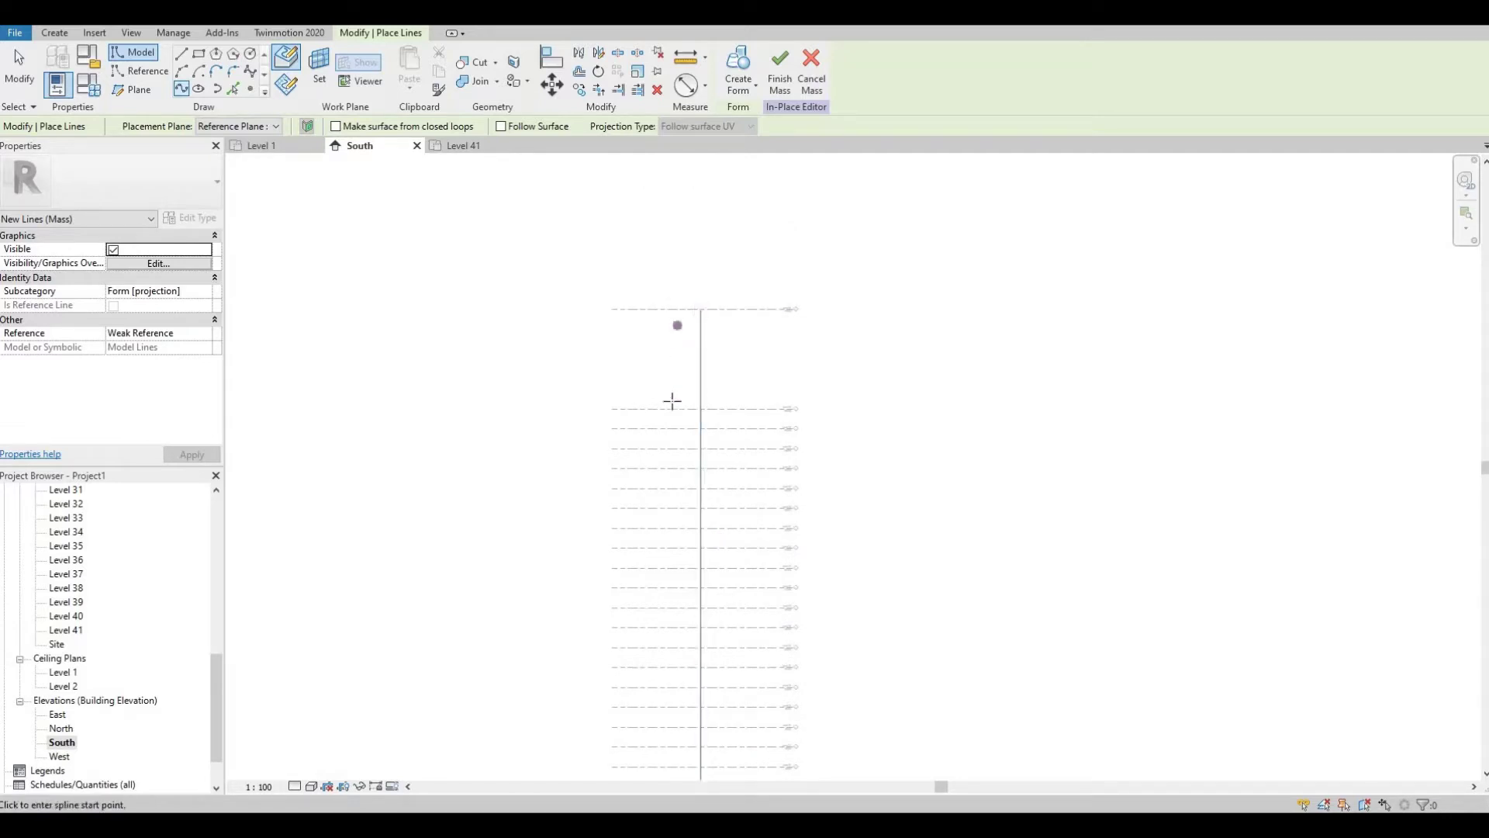
scroll(687, 497, down, 2)
middle_drag(692, 405, 684, 264)
middle_drag(651, 585, 654, 540)
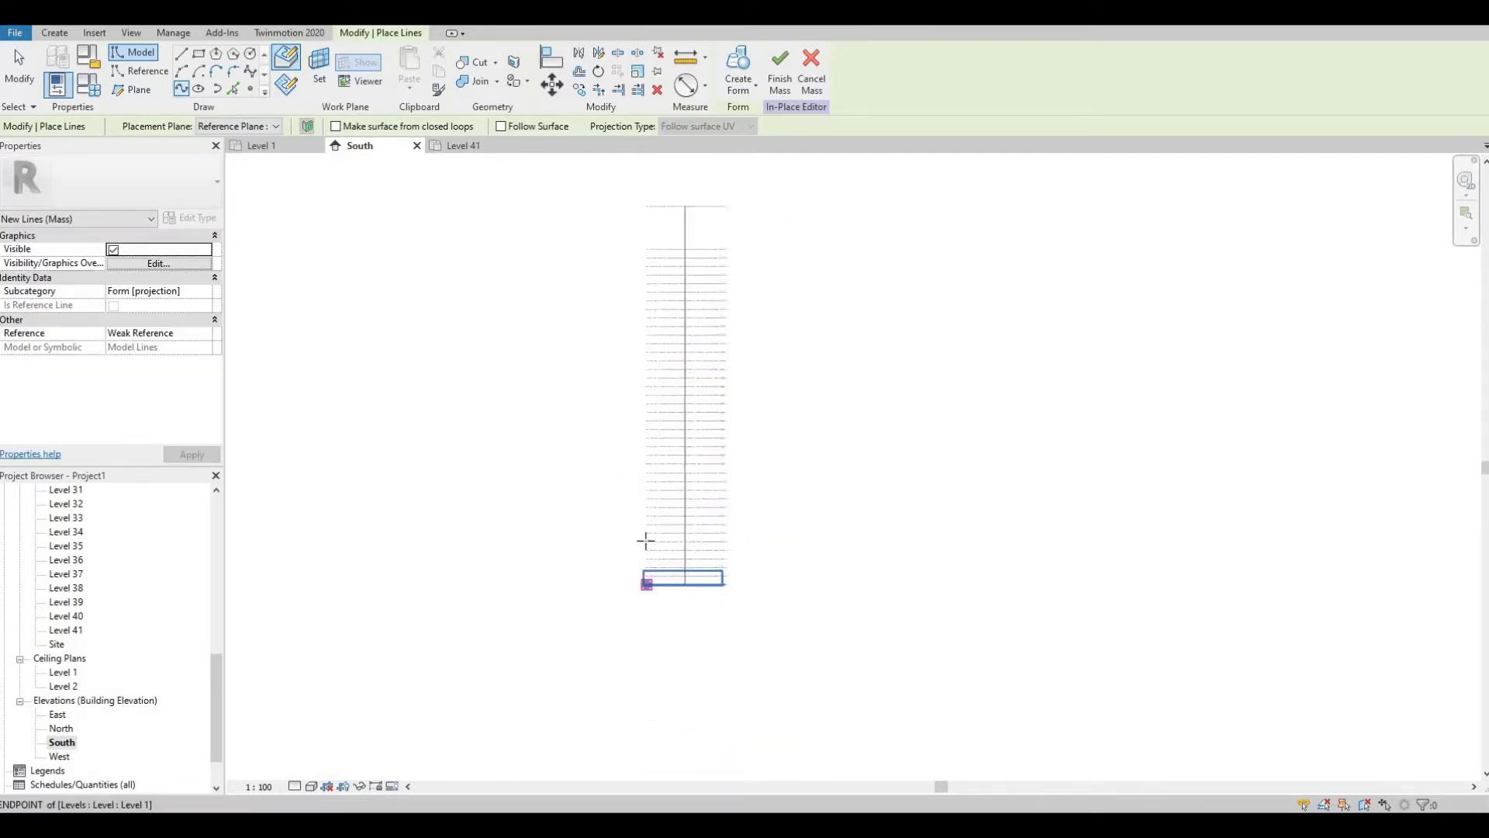
scroll(648, 566, up, 3)
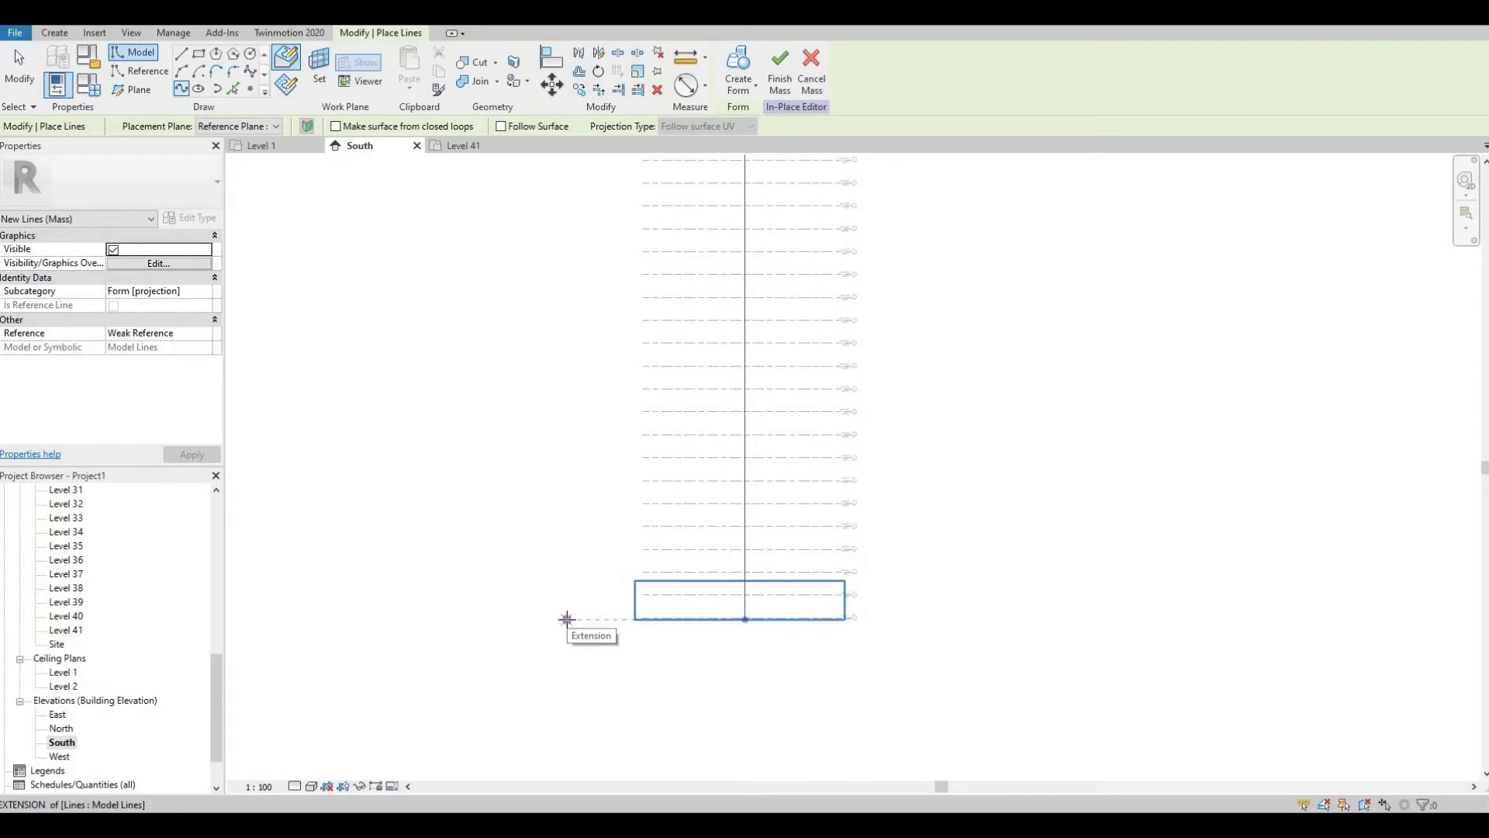
click(566, 618)
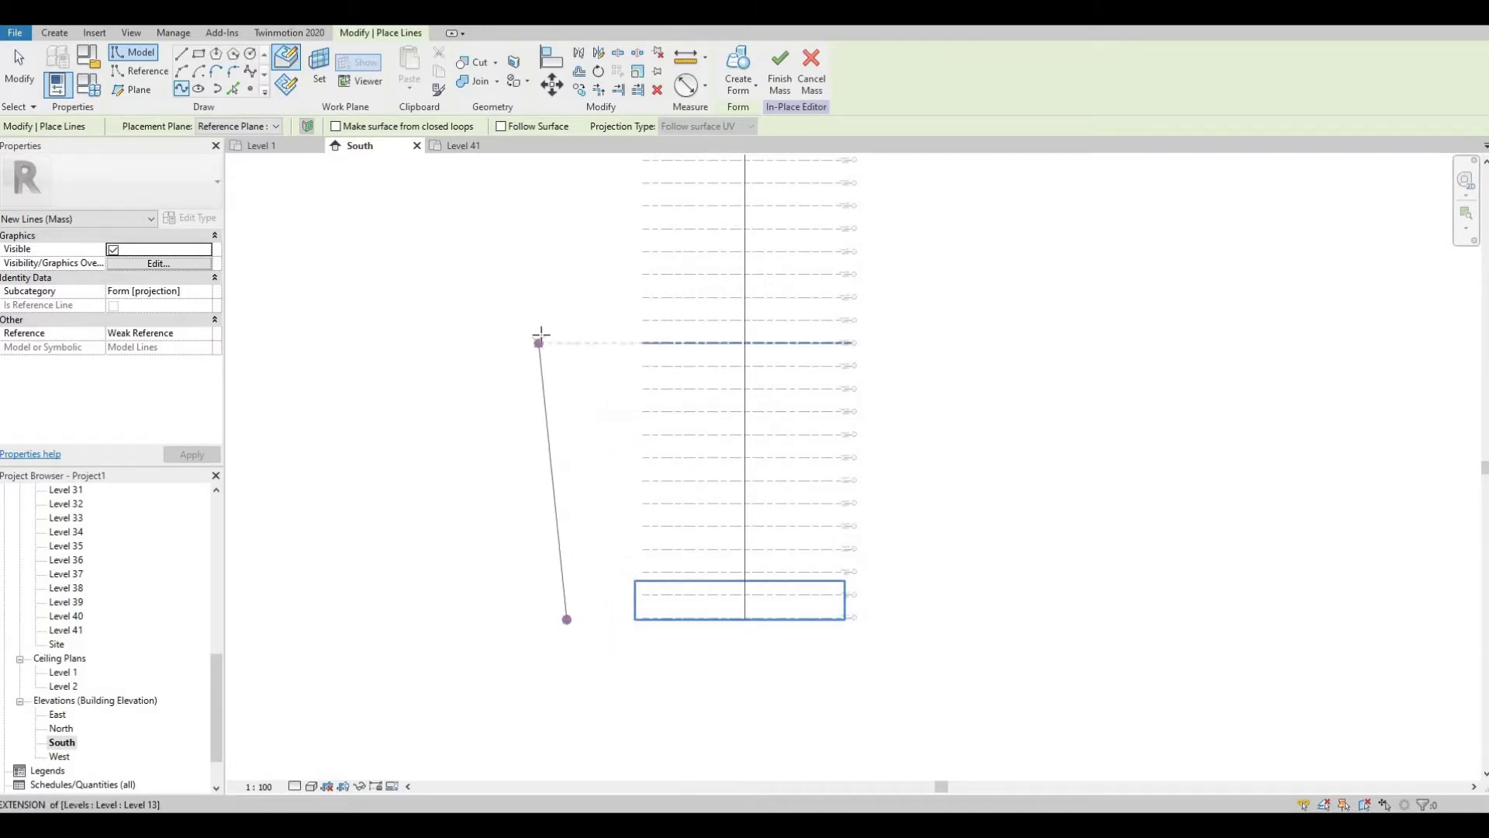
scroll(545, 432, down, 3)
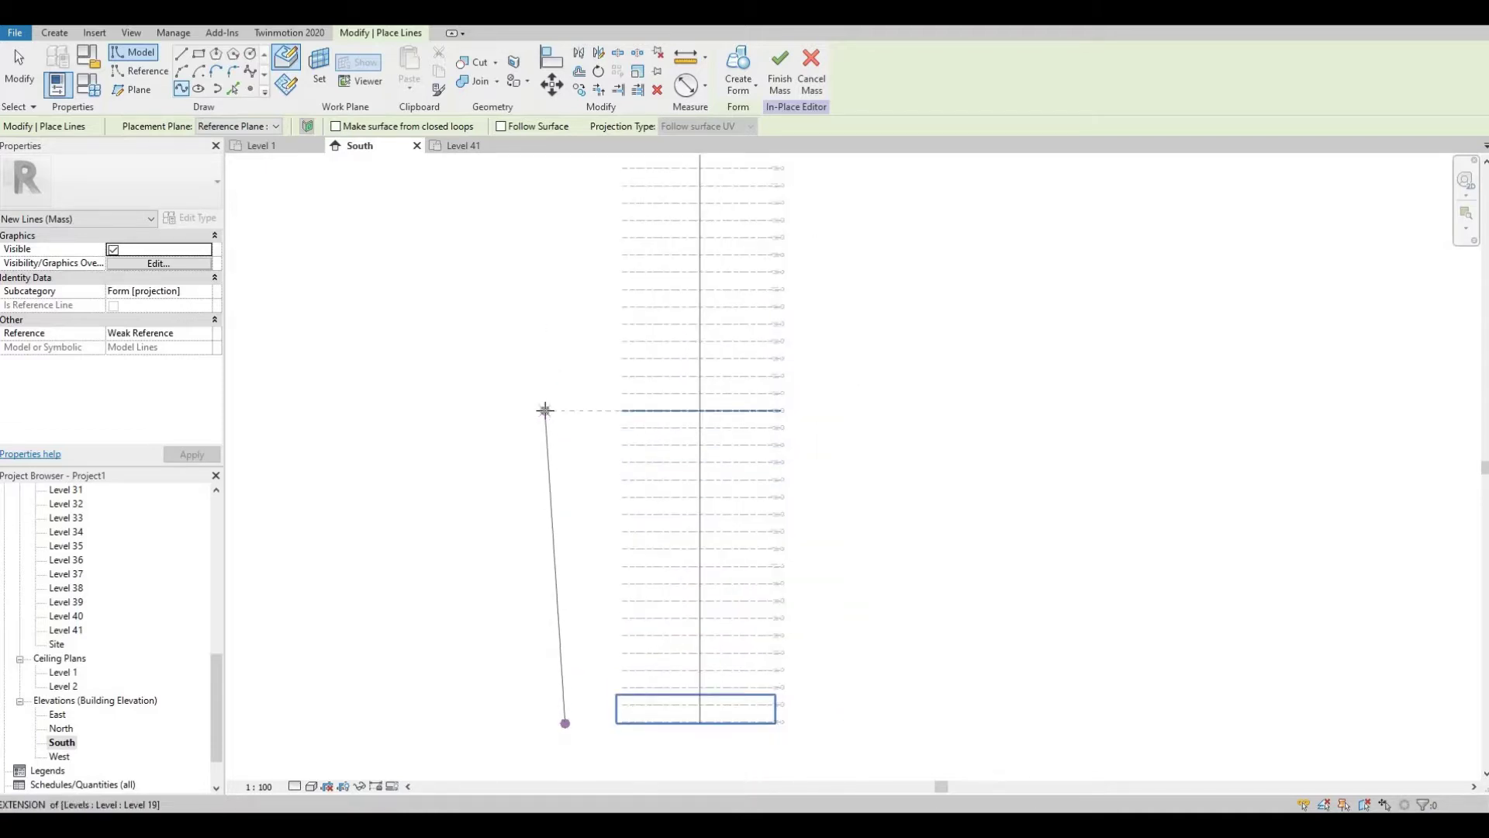
click(545, 410)
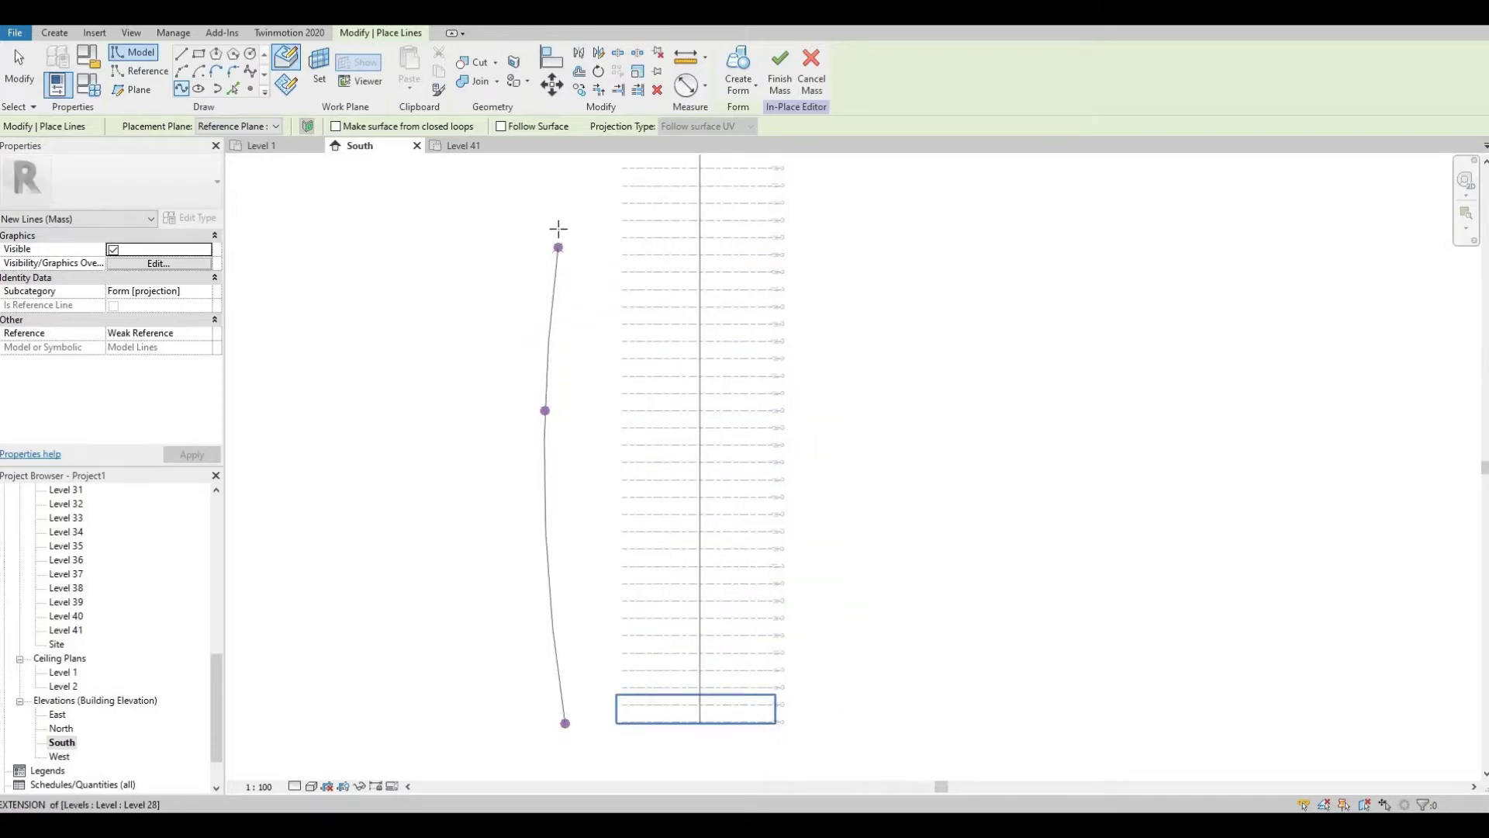
Continue the spline through a point at Level 38 and end it on Level 41 just left of the centre line, about 191,900 mm long
click(557, 229)
middle_drag(559, 336, 515, 536)
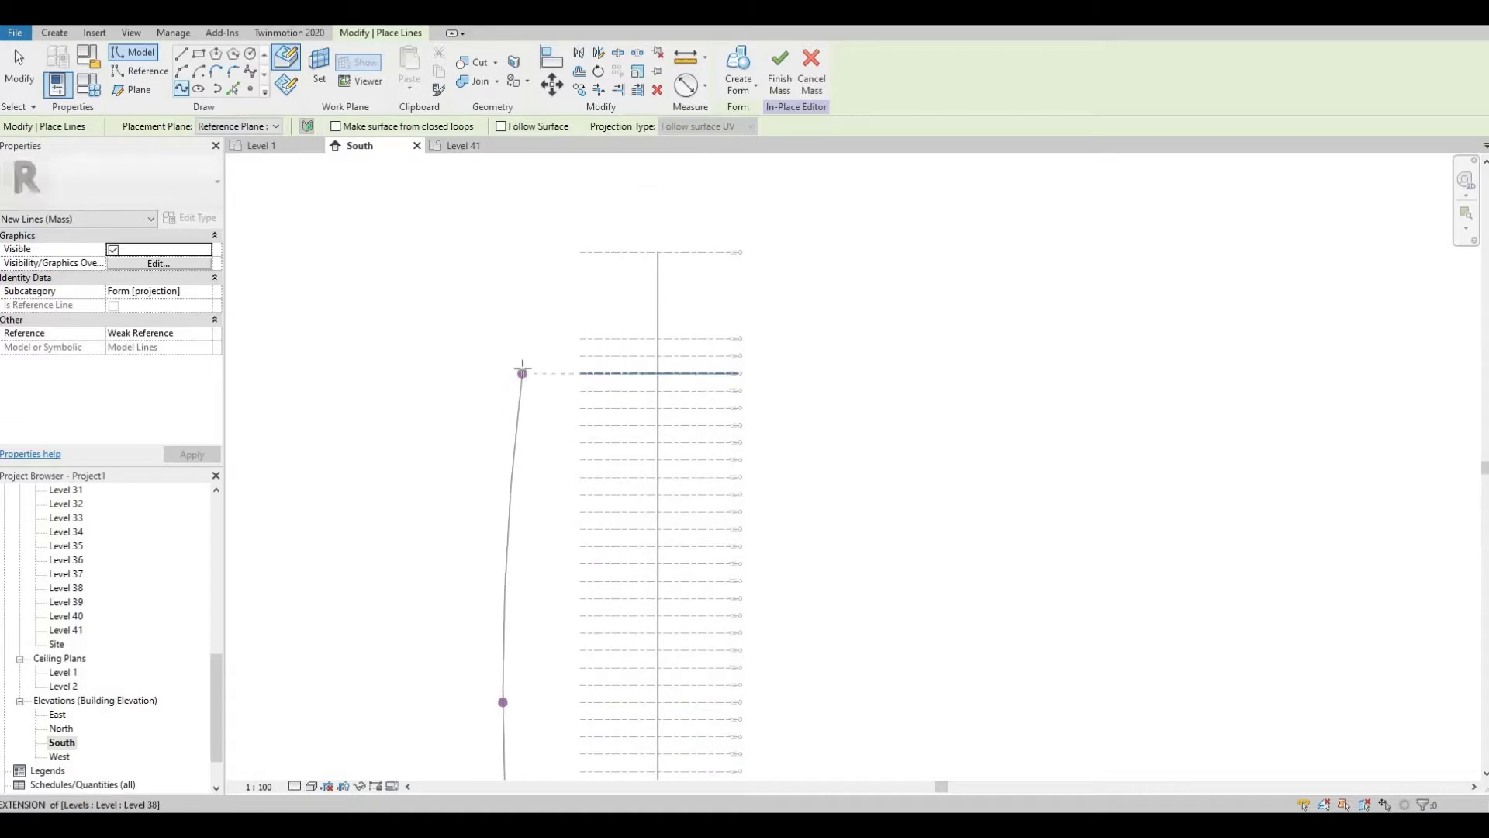
click(522, 362)
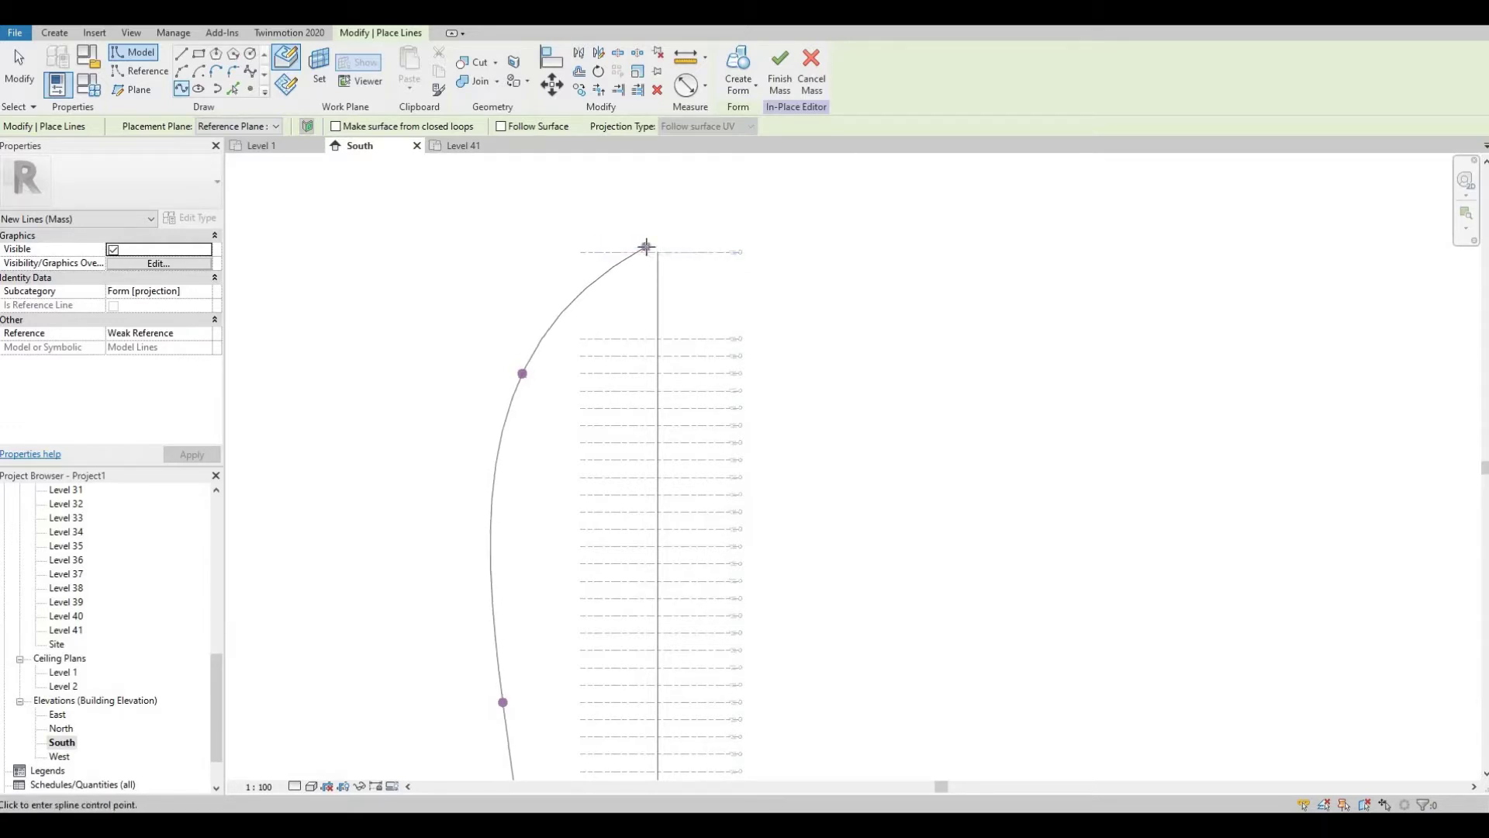
scroll(647, 246, up, 5)
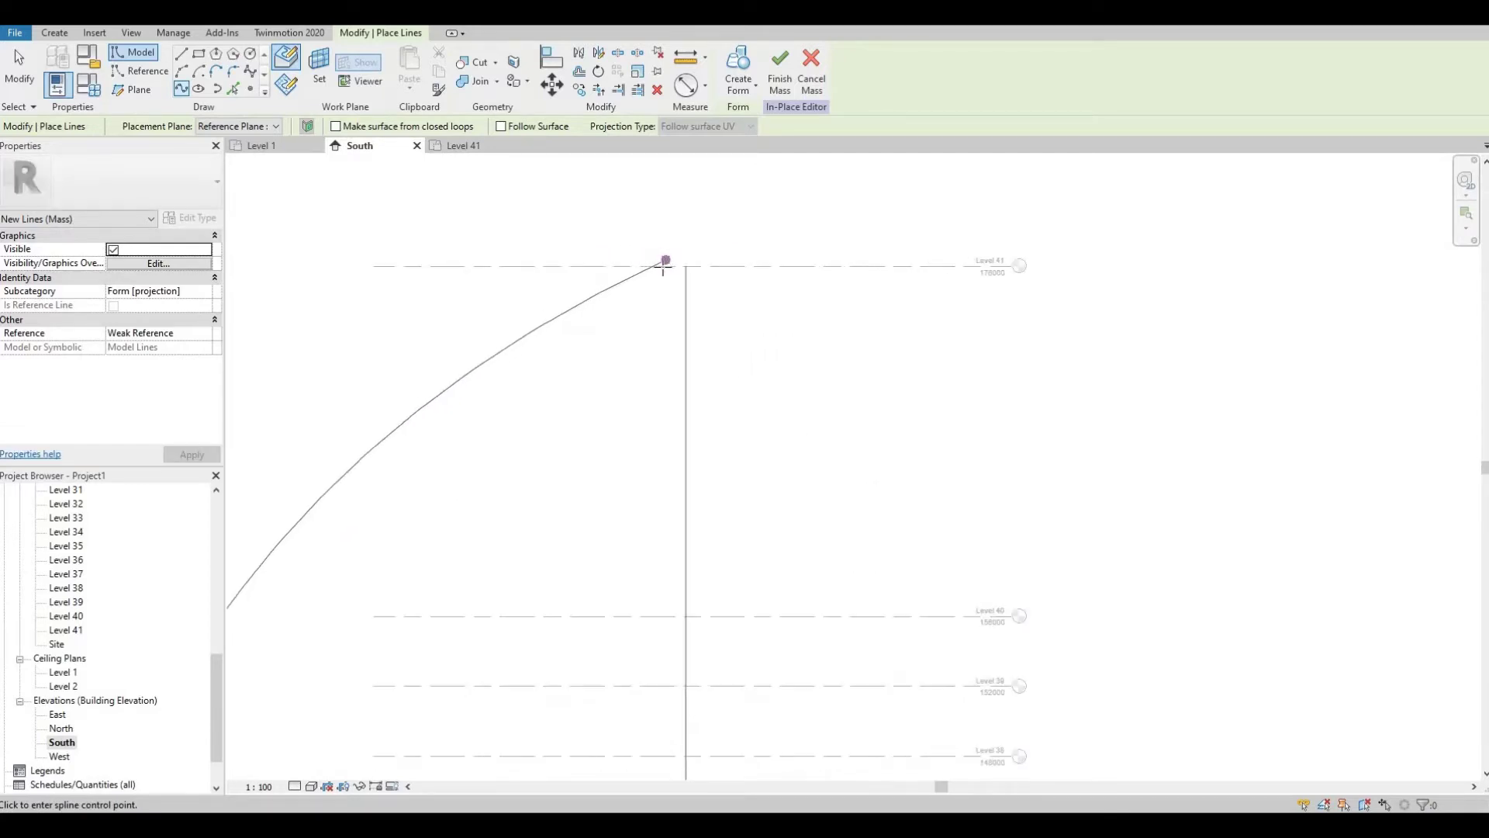
click(662, 266)
scroll(638, 294, down, 1)
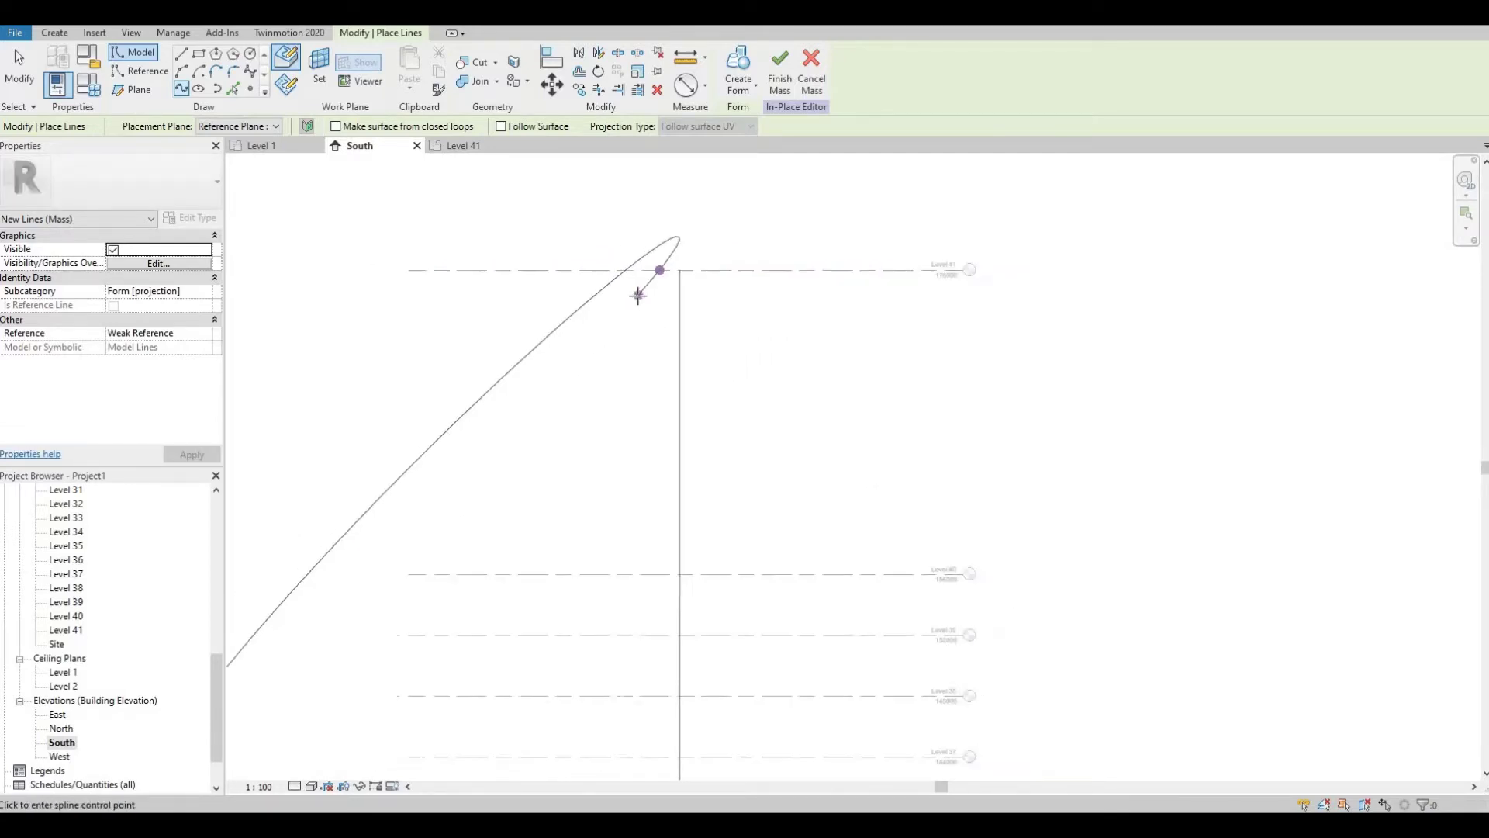
key(Escape)
scroll(598, 326, down, 6)
middle_drag(555, 471, 551, 353)
key(Escape)
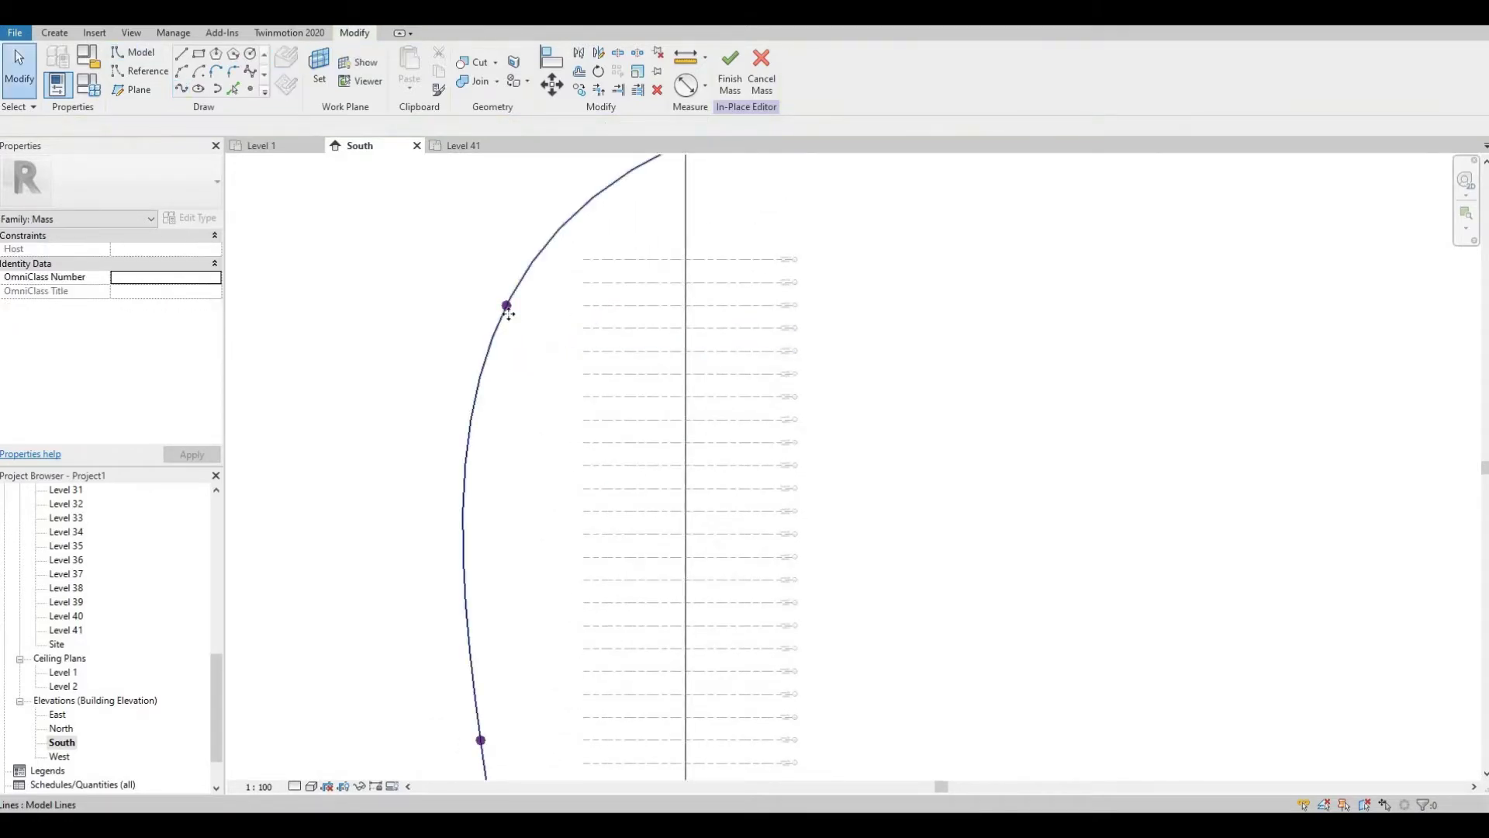
Move the spline's upper reference point near Level 38 inward to about 25,900 mm from the central axis
click(508, 305)
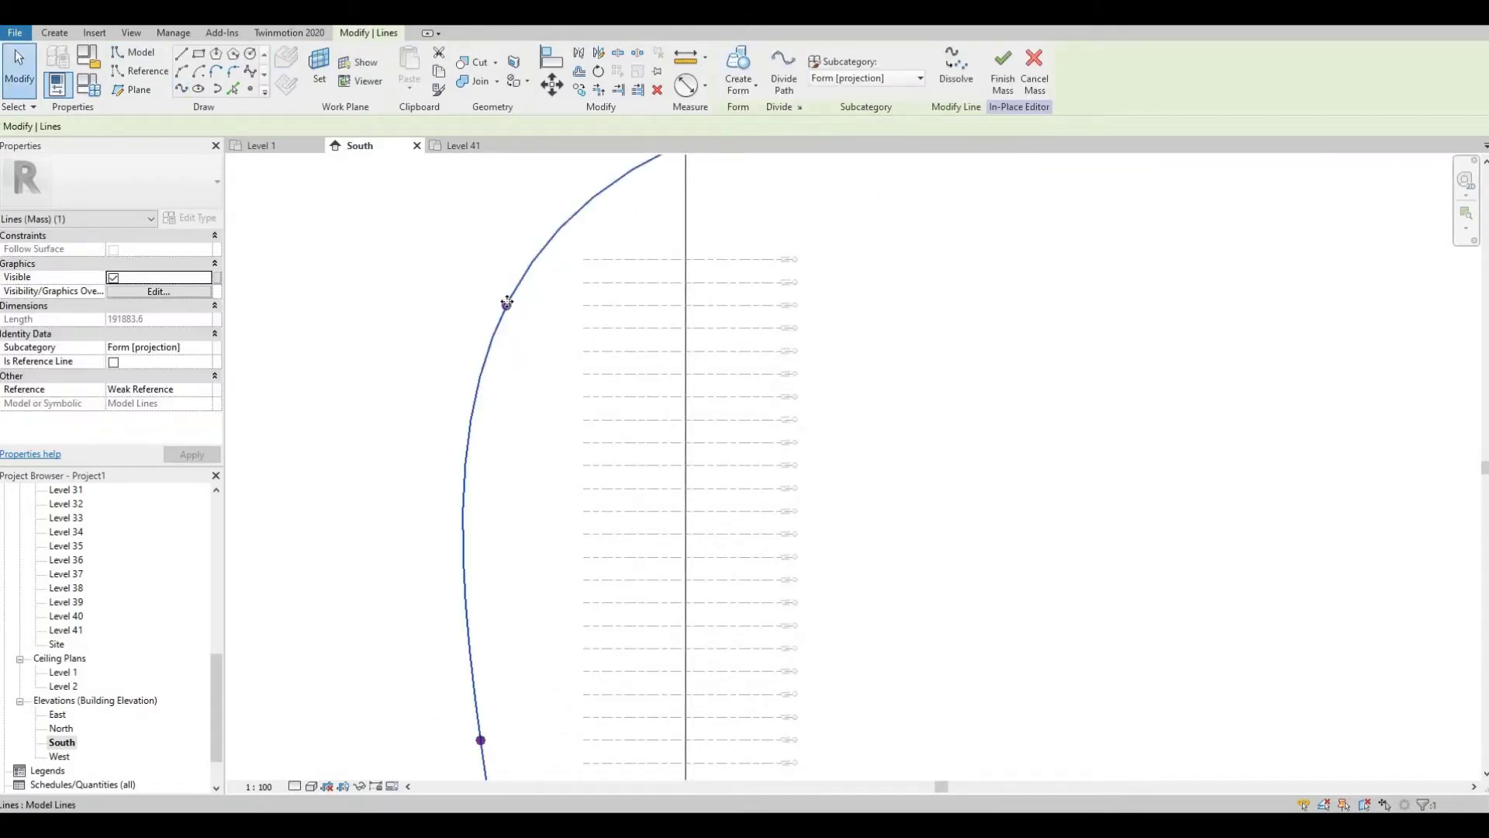
scroll(507, 303, up, 3)
key(Escape)
click(501, 308)
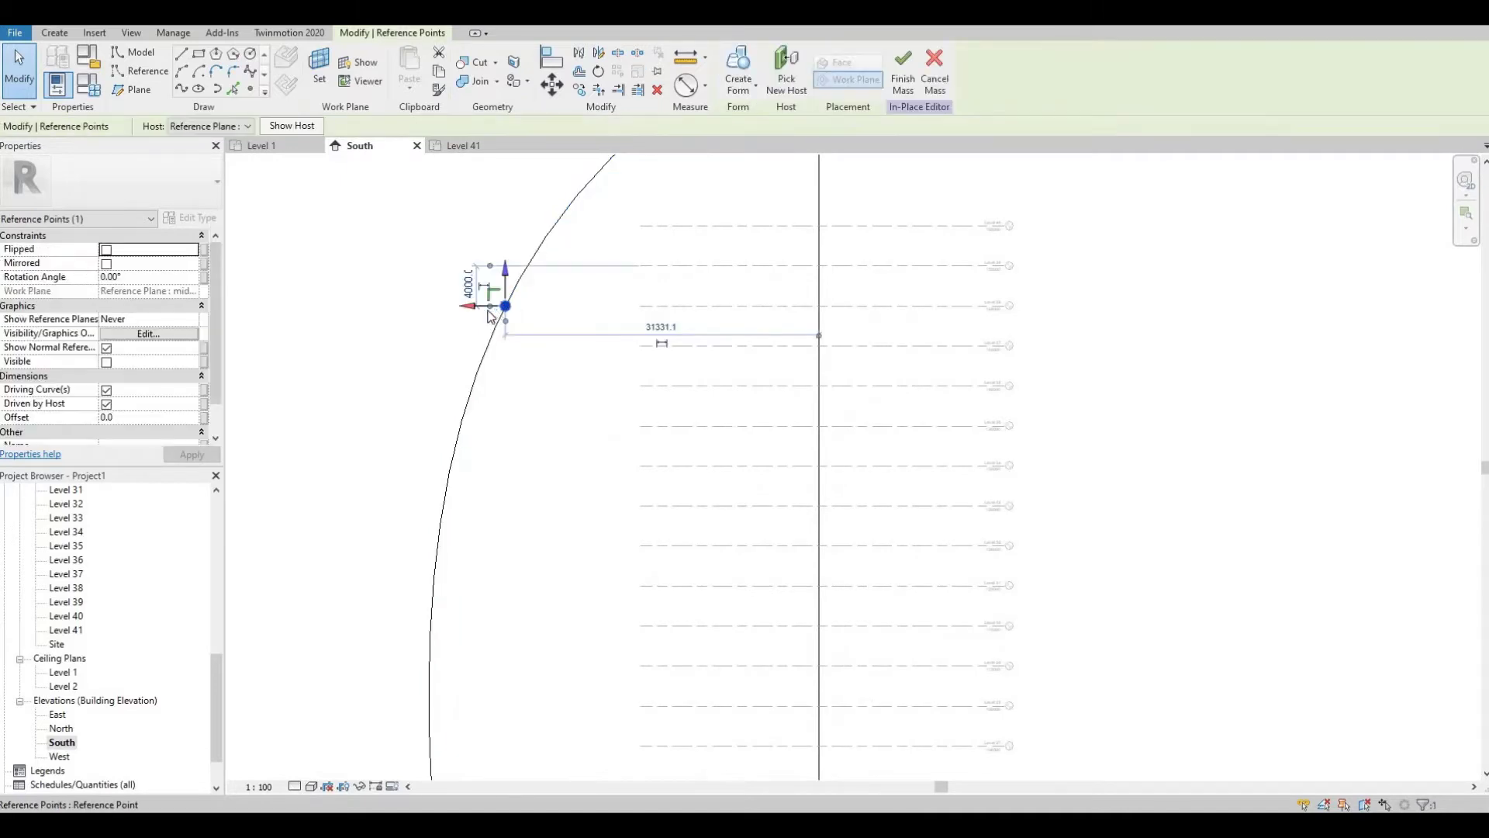
drag(469, 308, 519, 311)
scroll(518, 311, down, 4)
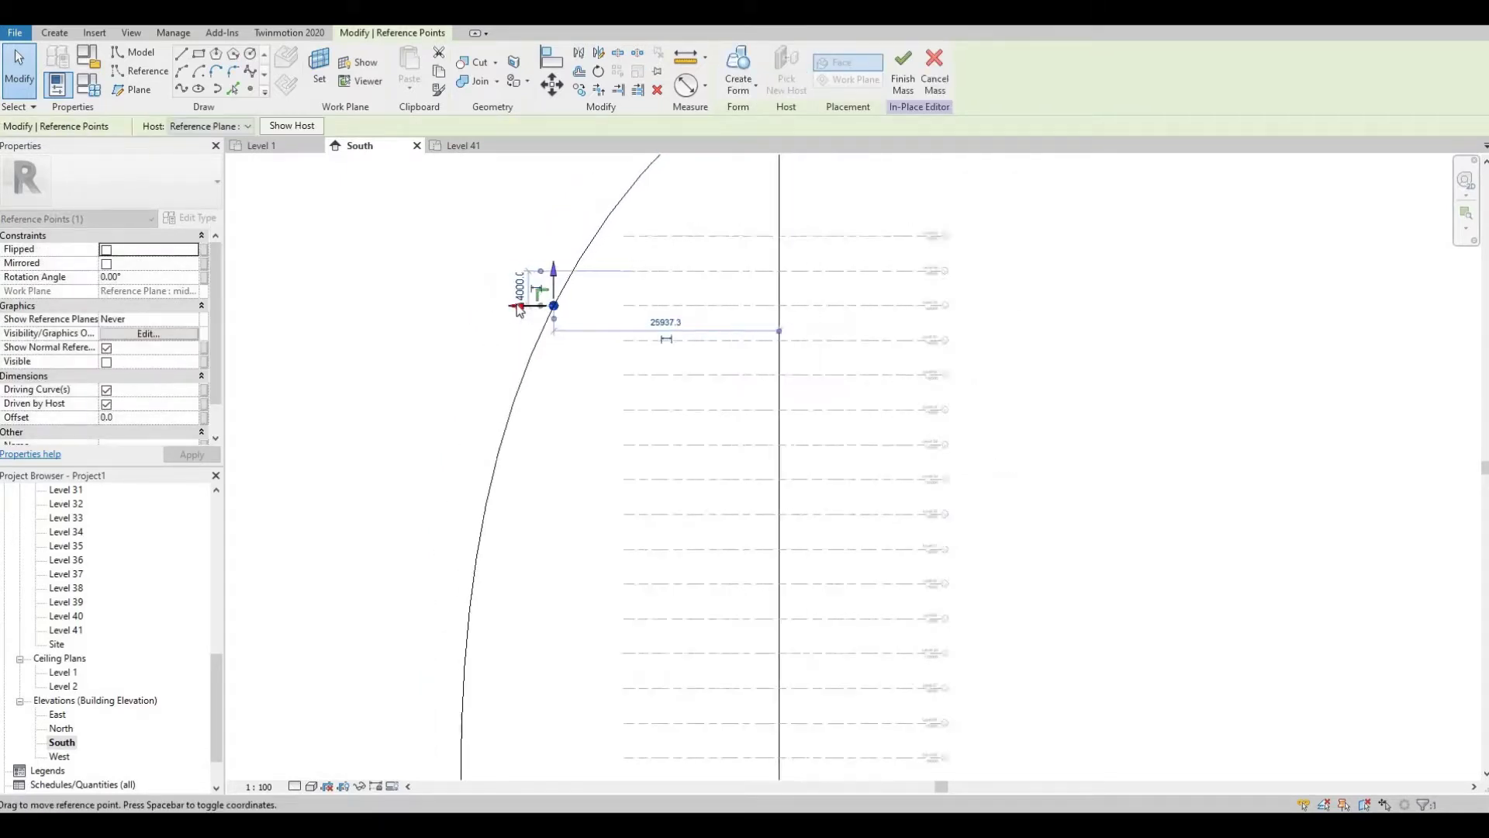
Pull the upper part of the spline farther toward the central axis, making the curve about 185,200 mm long
scroll(516, 313, up, 2)
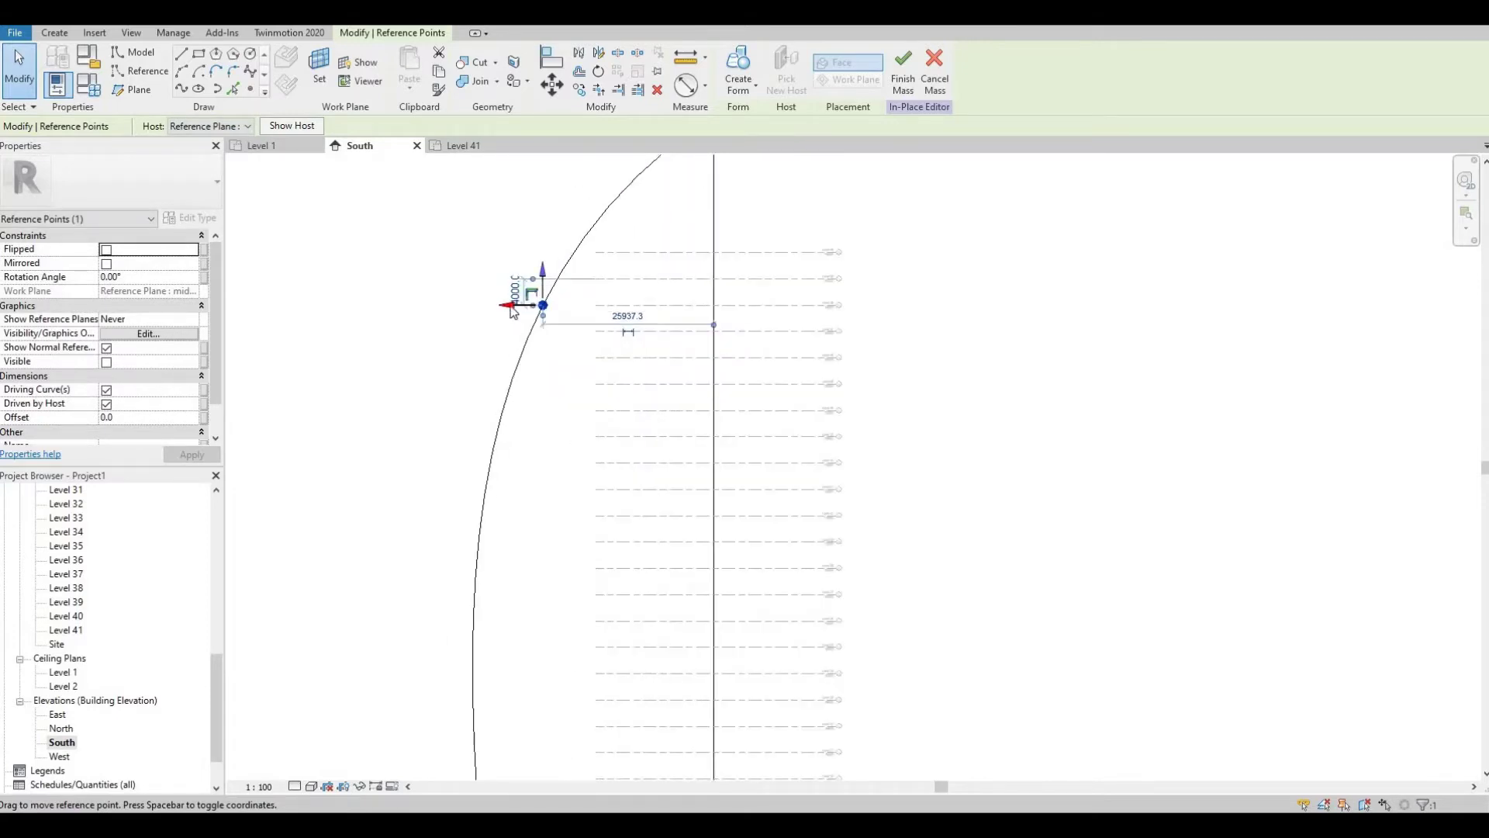
mouse_move(531, 309)
mouse_down()
mouse_move(576, 310)
mouse_move(606, 273)
mouse_move(608, 293)
mouse_up()
click(575, 299)
scroll(615, 323, down, 3)
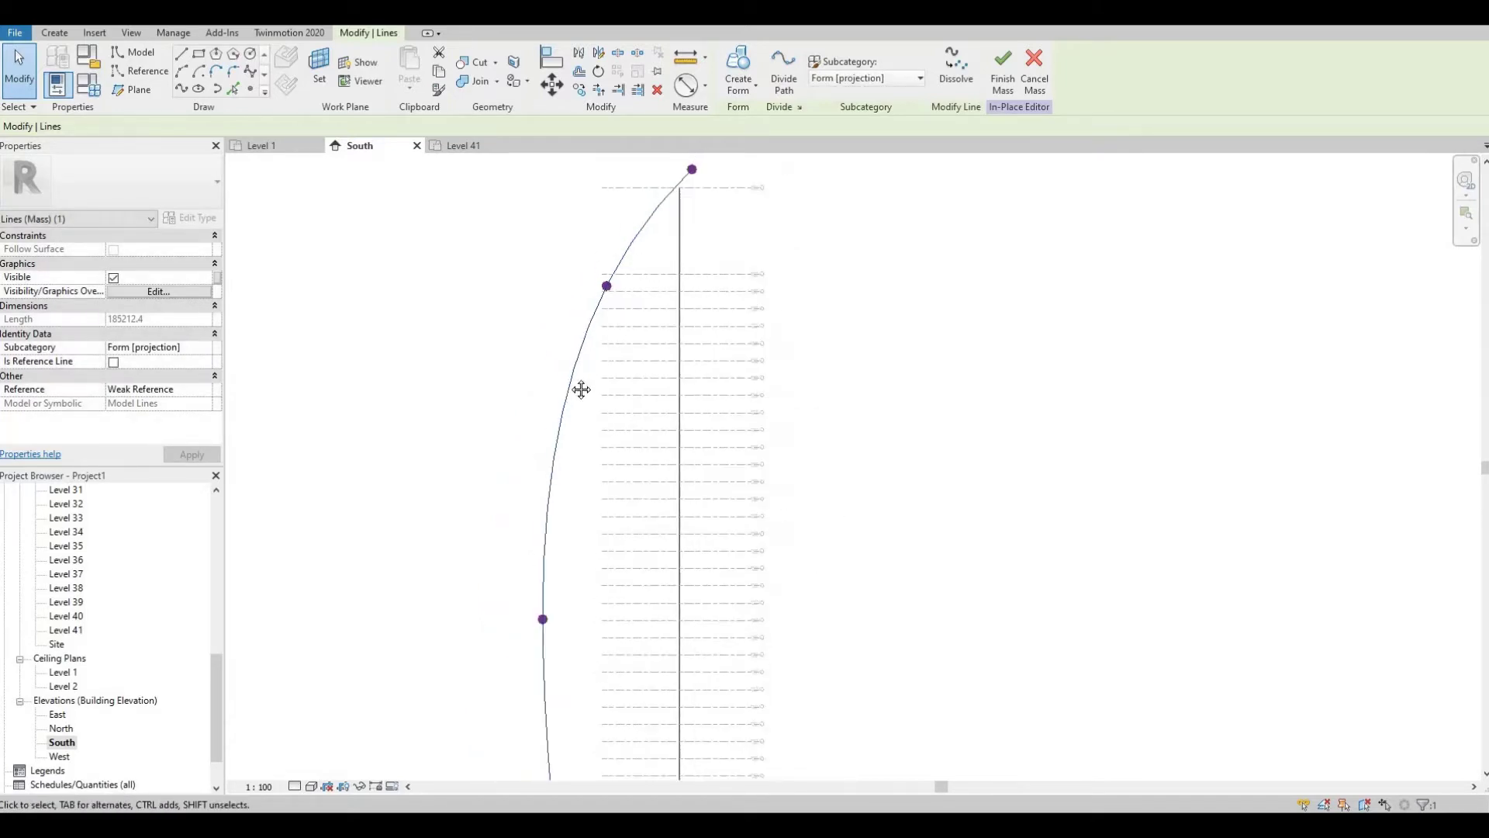
Move the whole spline so its upper end meets the top of the axis line at Level 41
scroll(667, 201, up, 2)
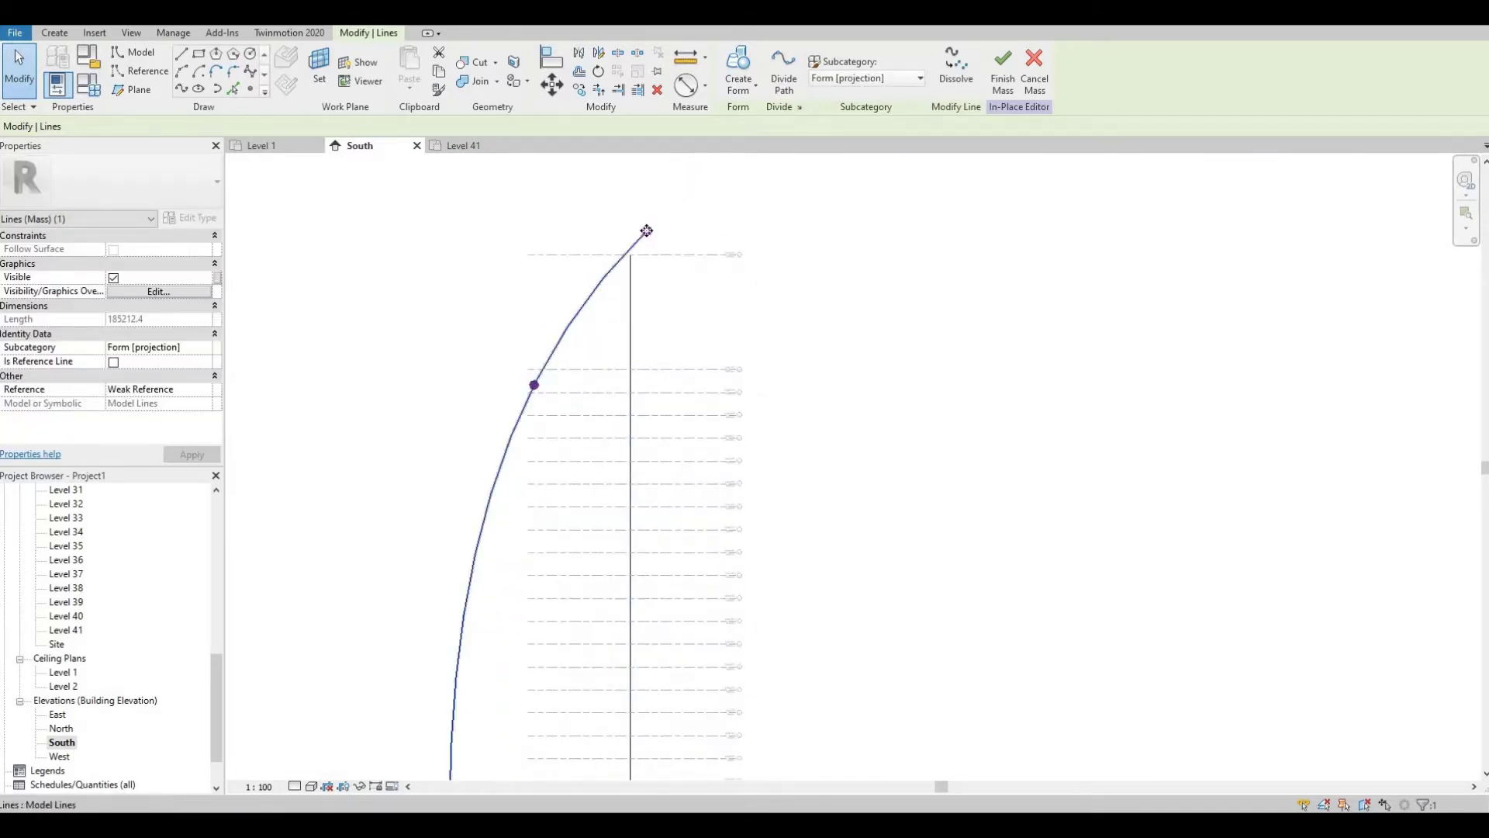
drag(646, 234, 626, 255)
scroll(632, 268, up, 2)
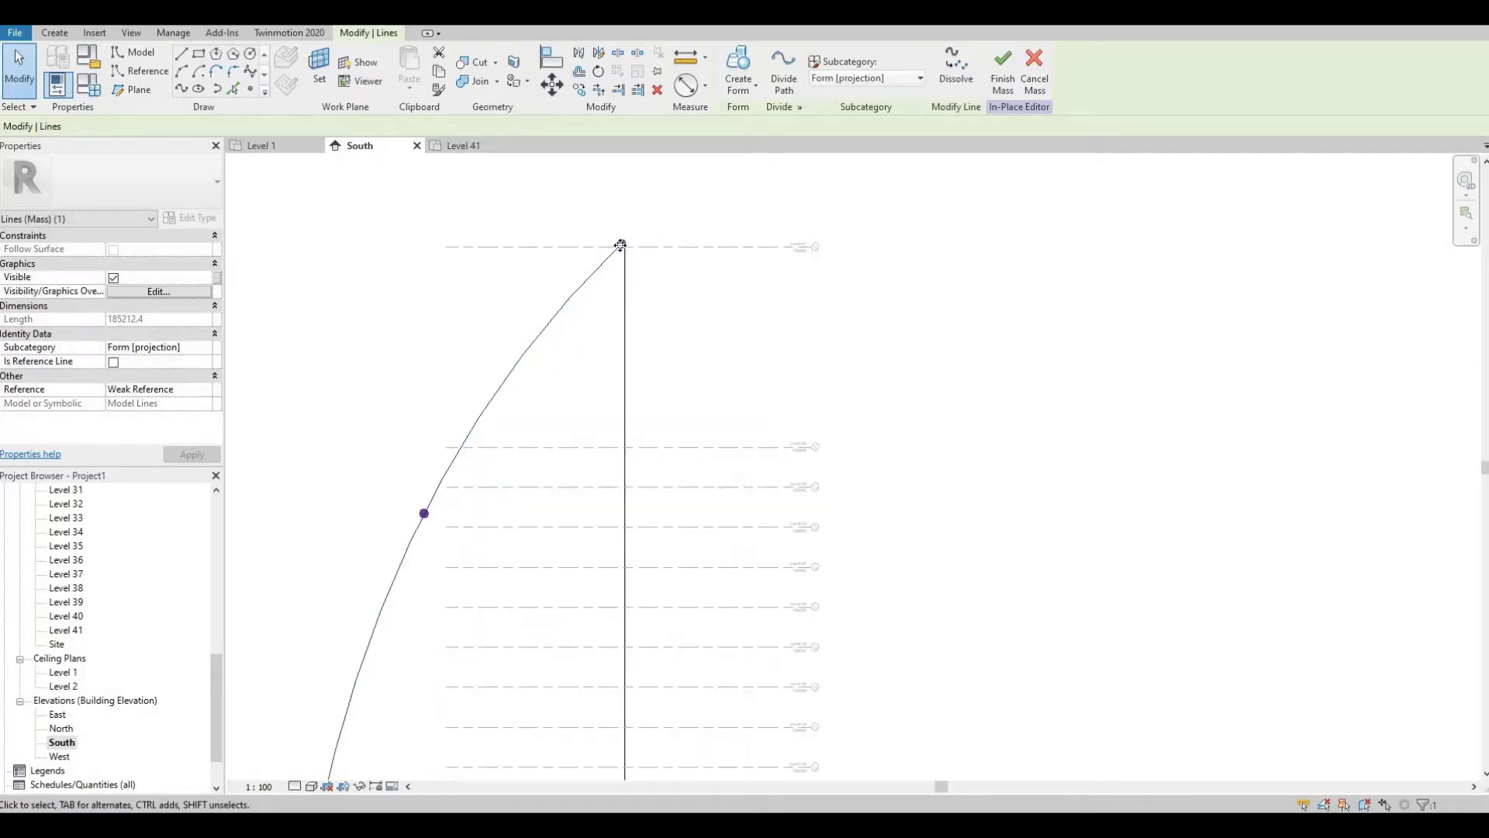
scroll(623, 274, up, 1)
scroll(599, 329, down, 3)
middle_drag(535, 498, 533, 321)
scroll(483, 353, down, 2)
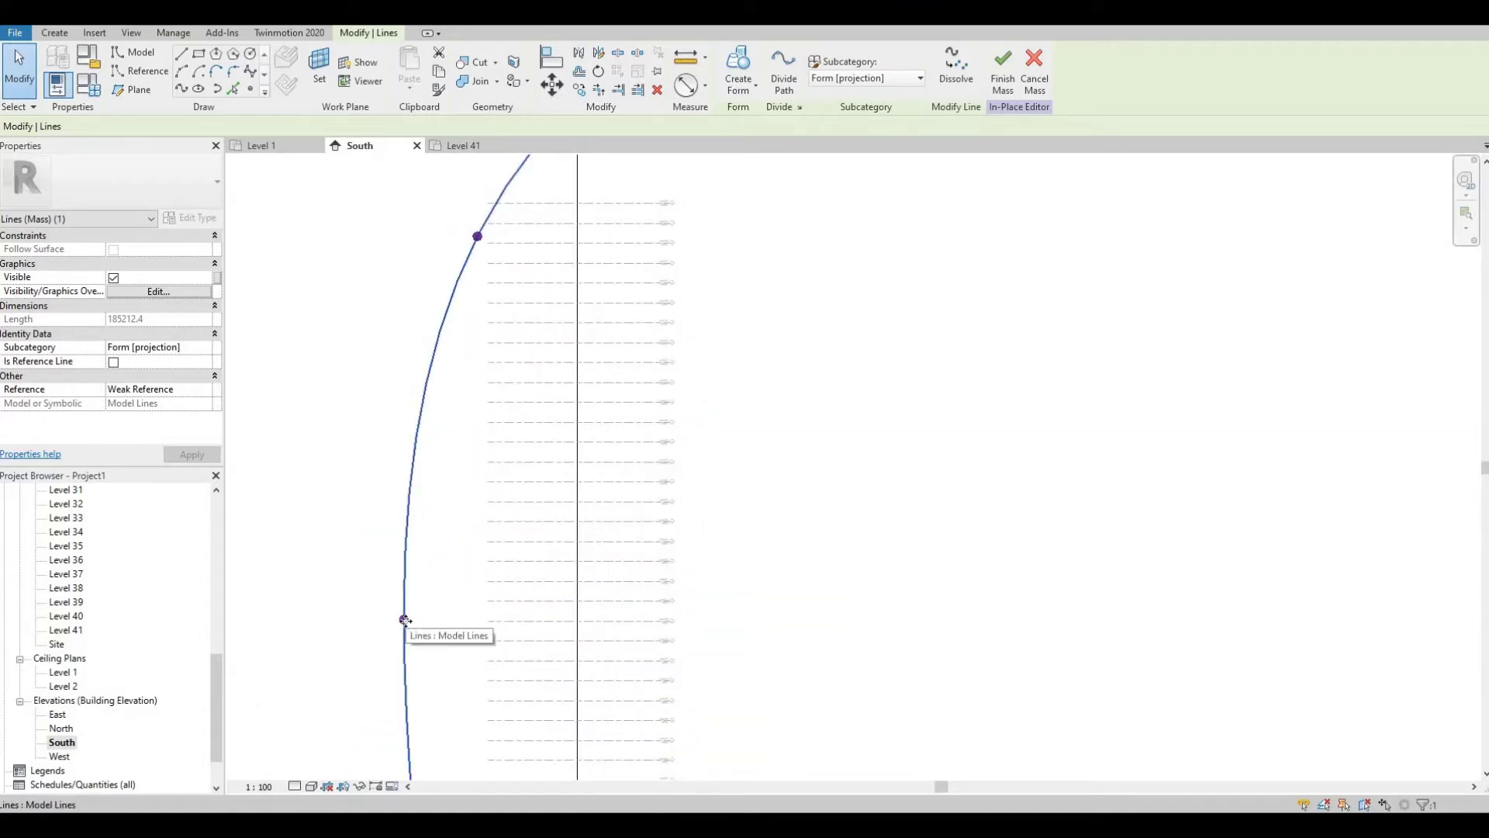
Shift the whole spline sideways toward the axis, so its upper end passes slightly beyond the axis line
drag(429, 624, 439, 596)
scroll(439, 595, down, 1)
middle_drag(452, 598, 481, 425)
scroll(491, 498, down, 2)
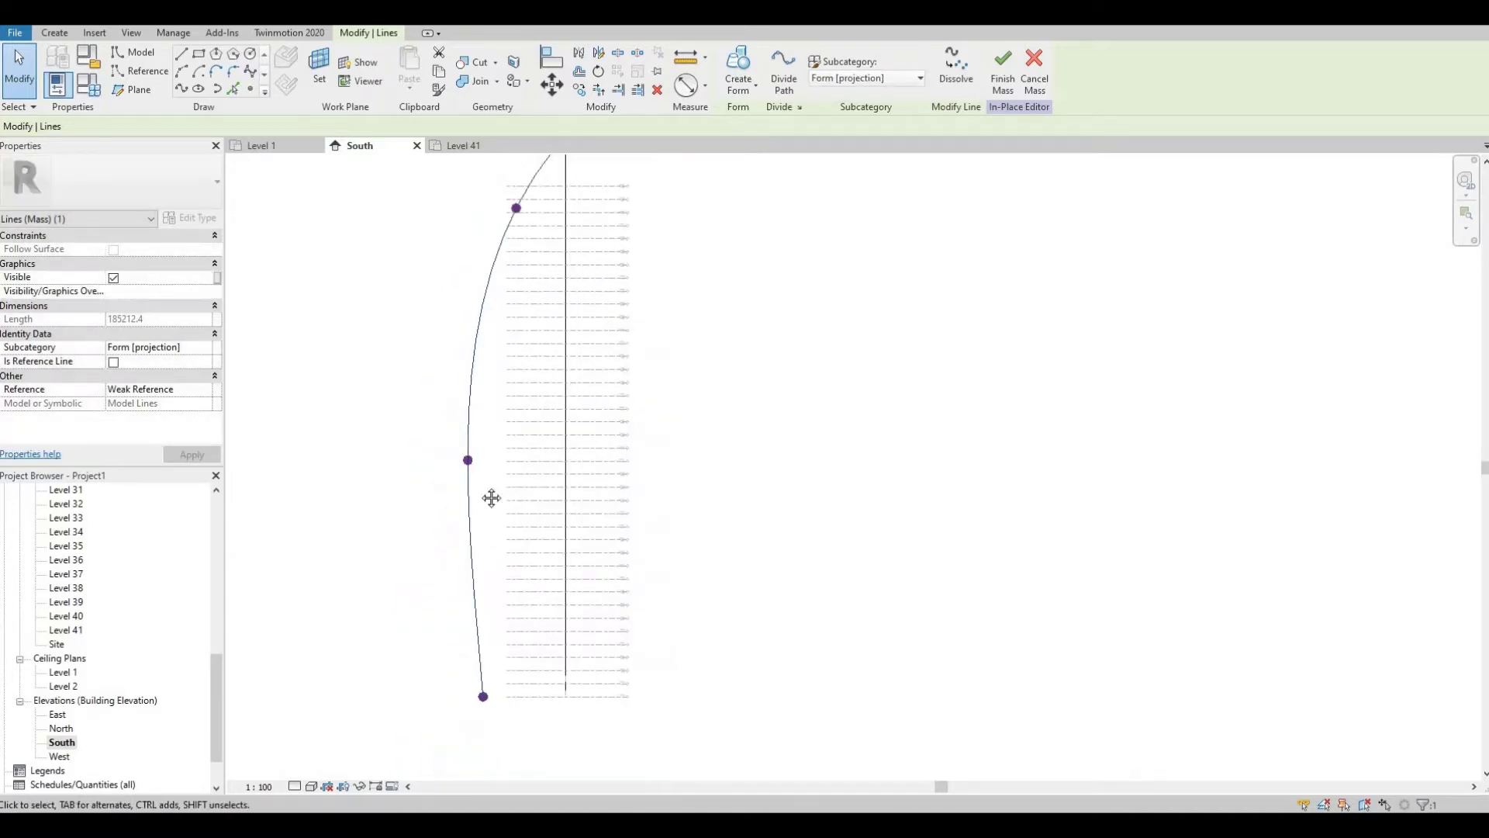
scroll(481, 484, up, 1)
middle_drag(482, 484, 479, 452)
scroll(480, 452, down, 1)
middle_drag(498, 167, 455, 324)
scroll(455, 320, up, 2)
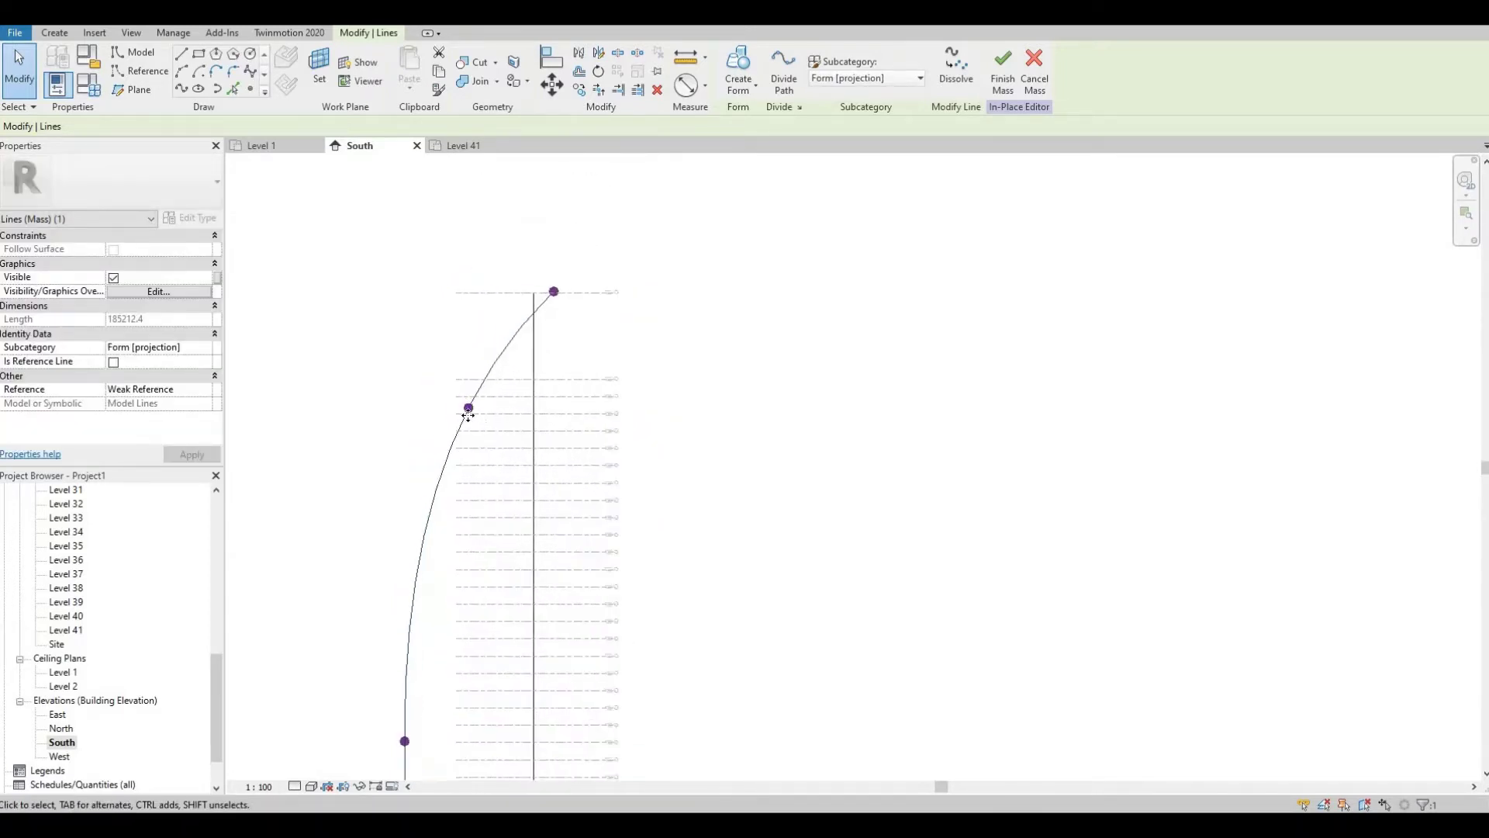
Move the spline's upper intermediate reference point slightly outward, away from the central axis
scroll(475, 394, up, 3)
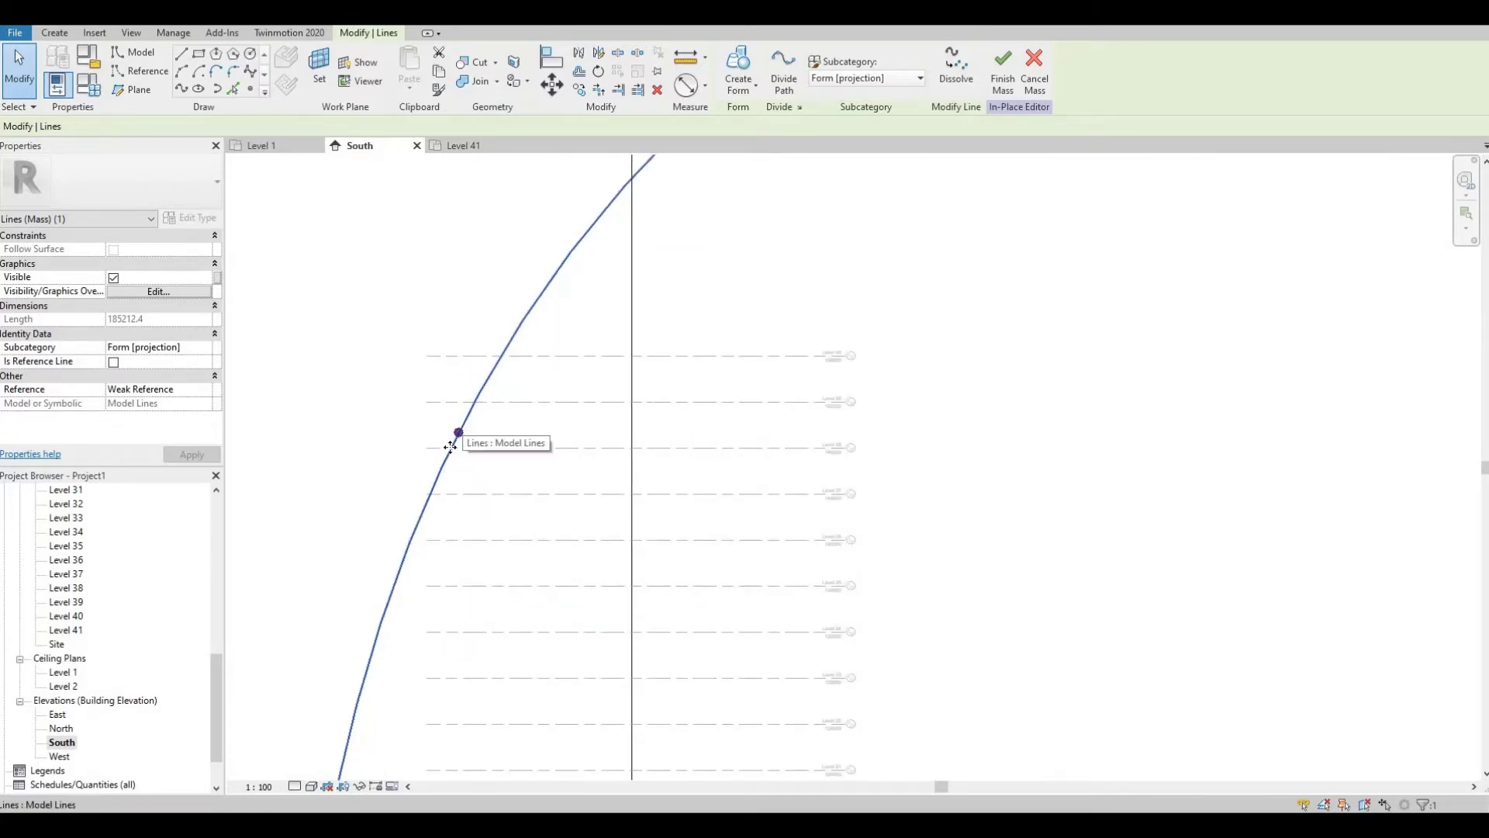
scroll(460, 430, up, 3)
key(Escape)
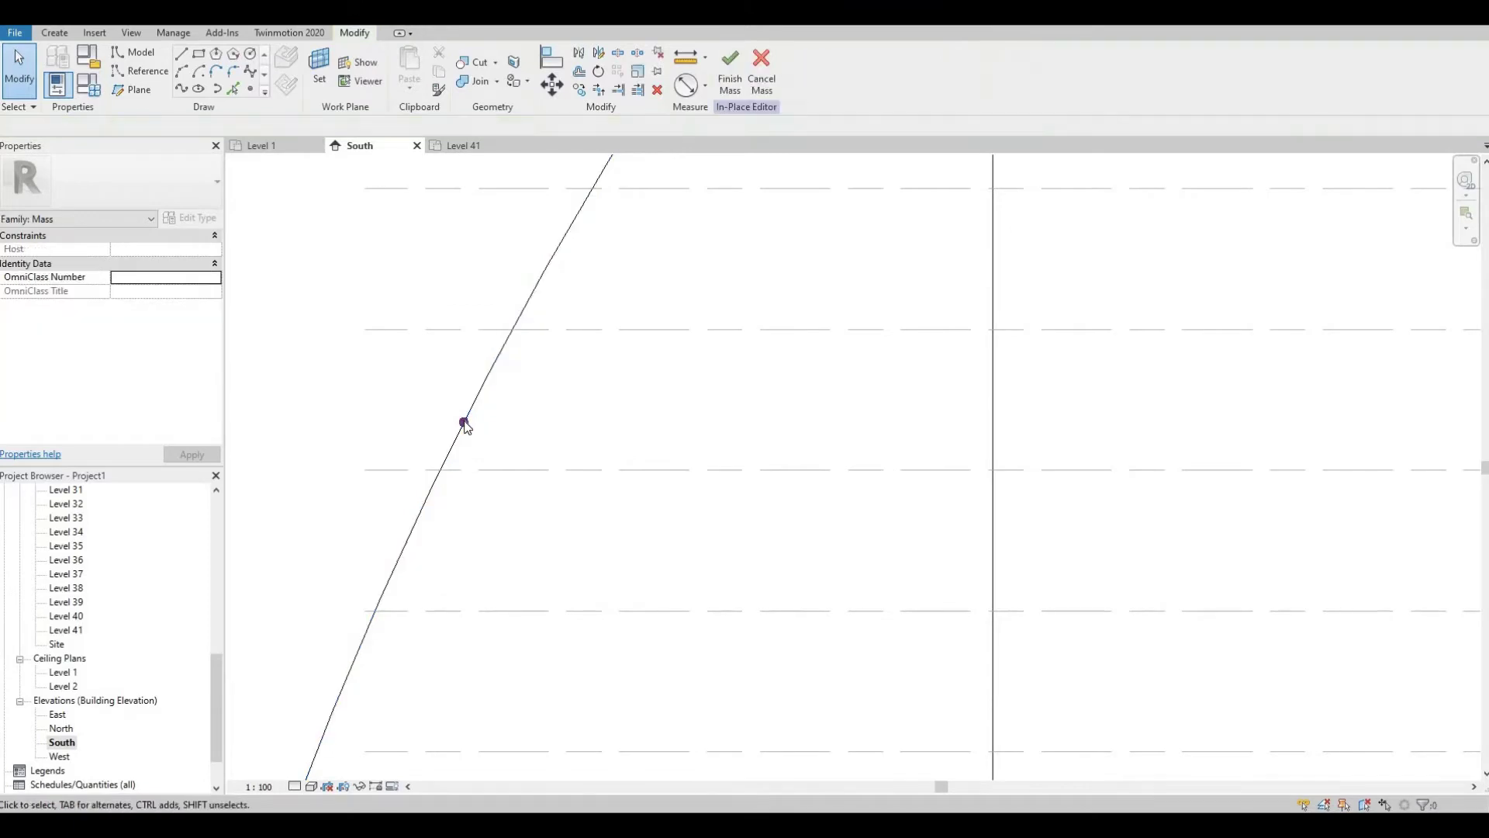
click(463, 421)
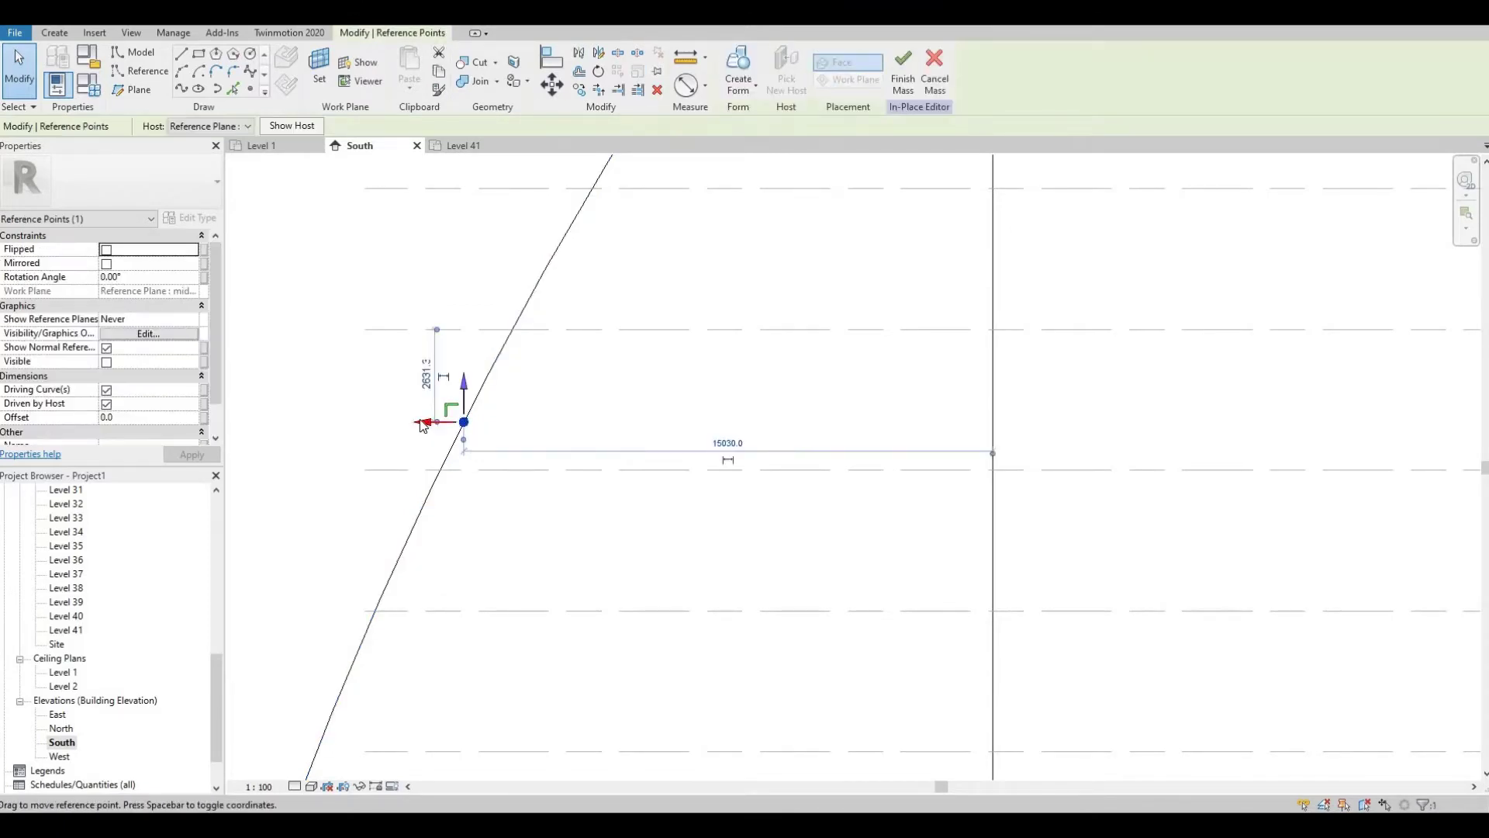
drag(404, 421, 375, 421)
Move the spline's top end point back onto Level 41, about 400 mm left of the axis line
scroll(496, 442, down, 3)
scroll(565, 501, down, 1)
middle_drag(522, 499, 518, 713)
scroll(594, 489, down, 1)
middle_drag(591, 482, 562, 587)
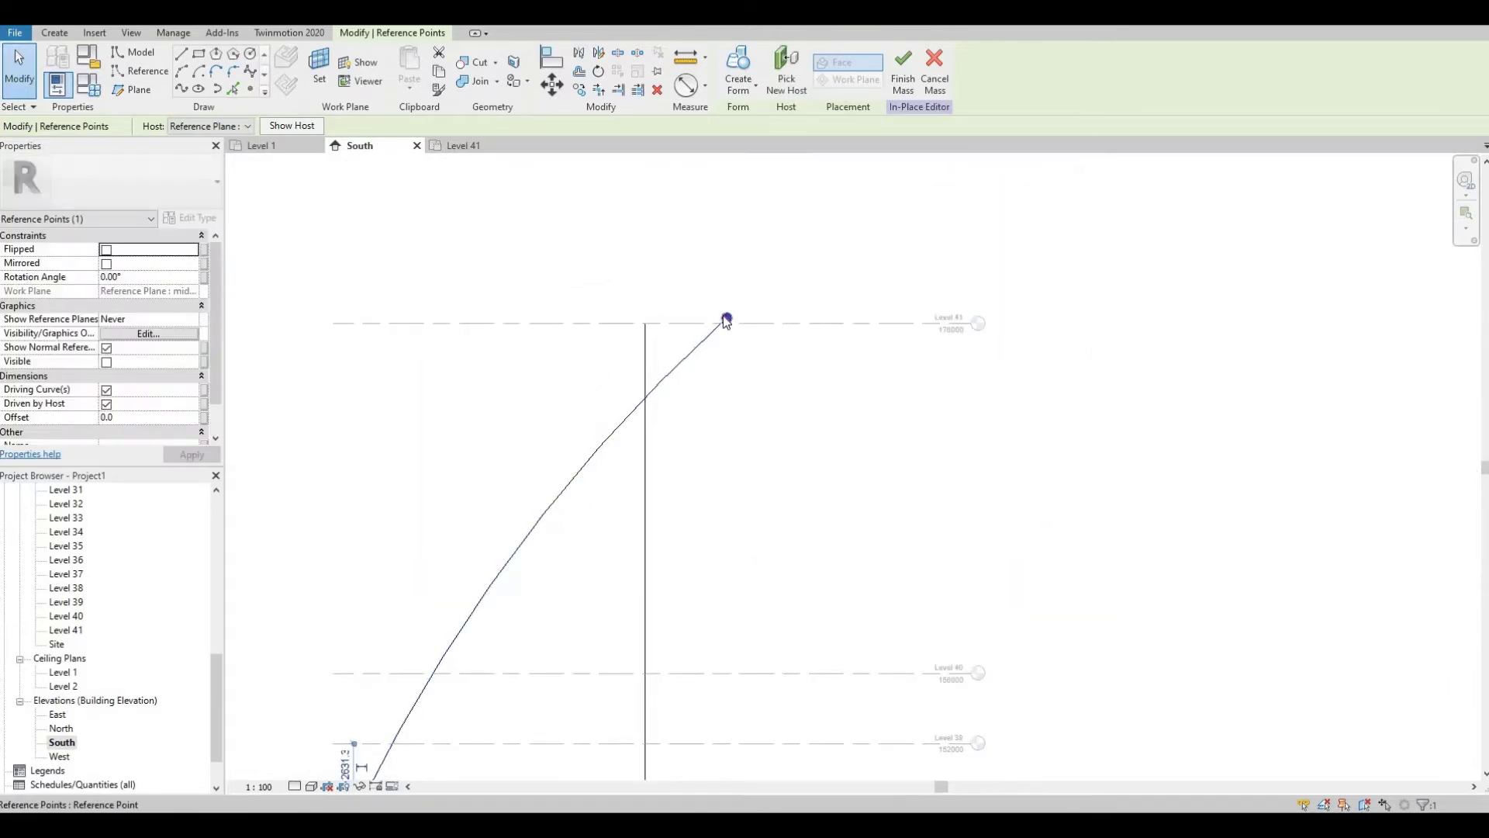
drag(727, 318, 625, 318)
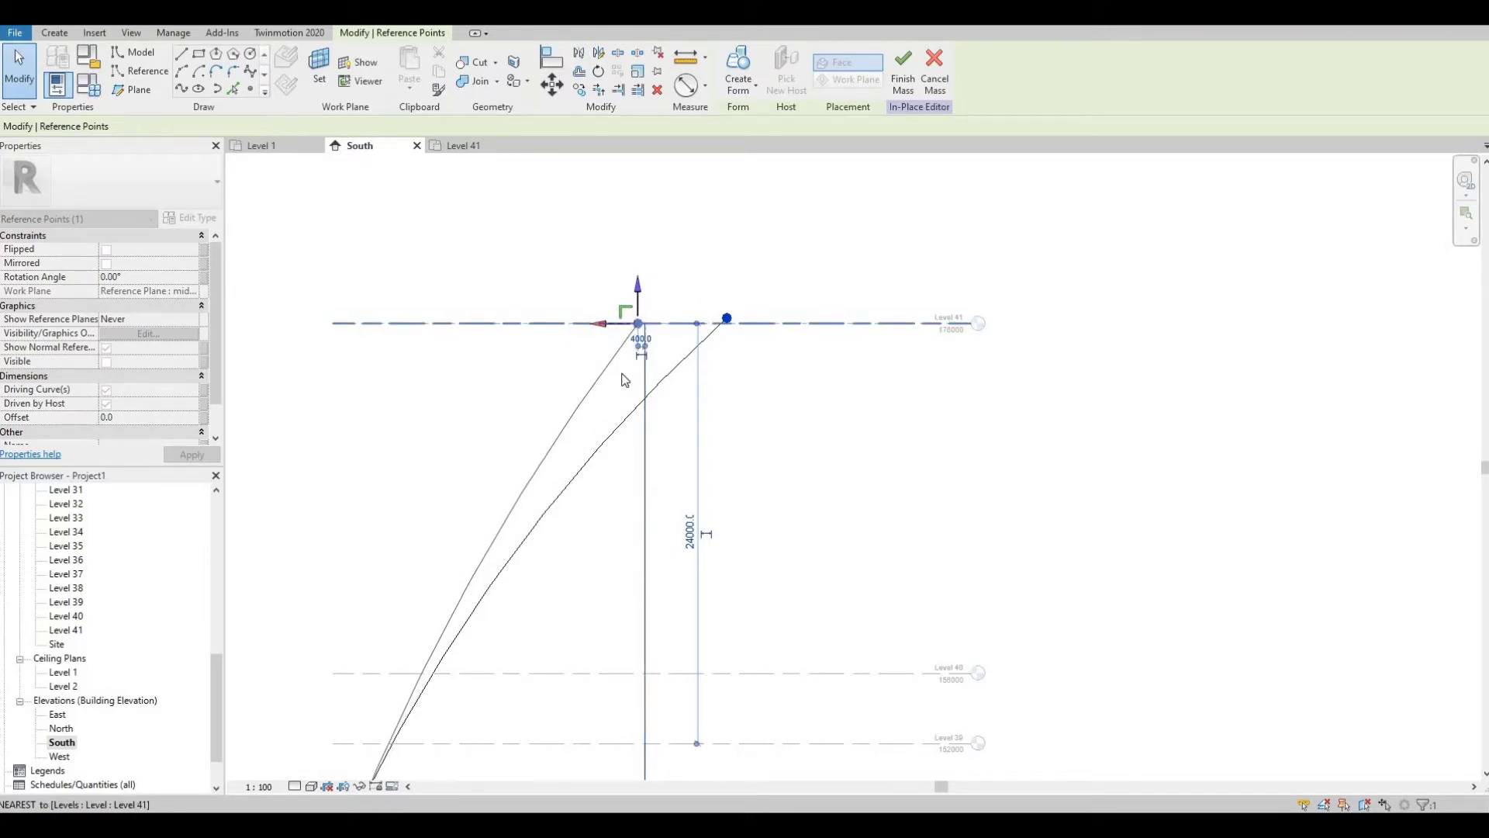
Clear the selection and examine the reshaped spline against the axis line and levels
scroll(618, 376, down, 1)
scroll(572, 528, down, 5)
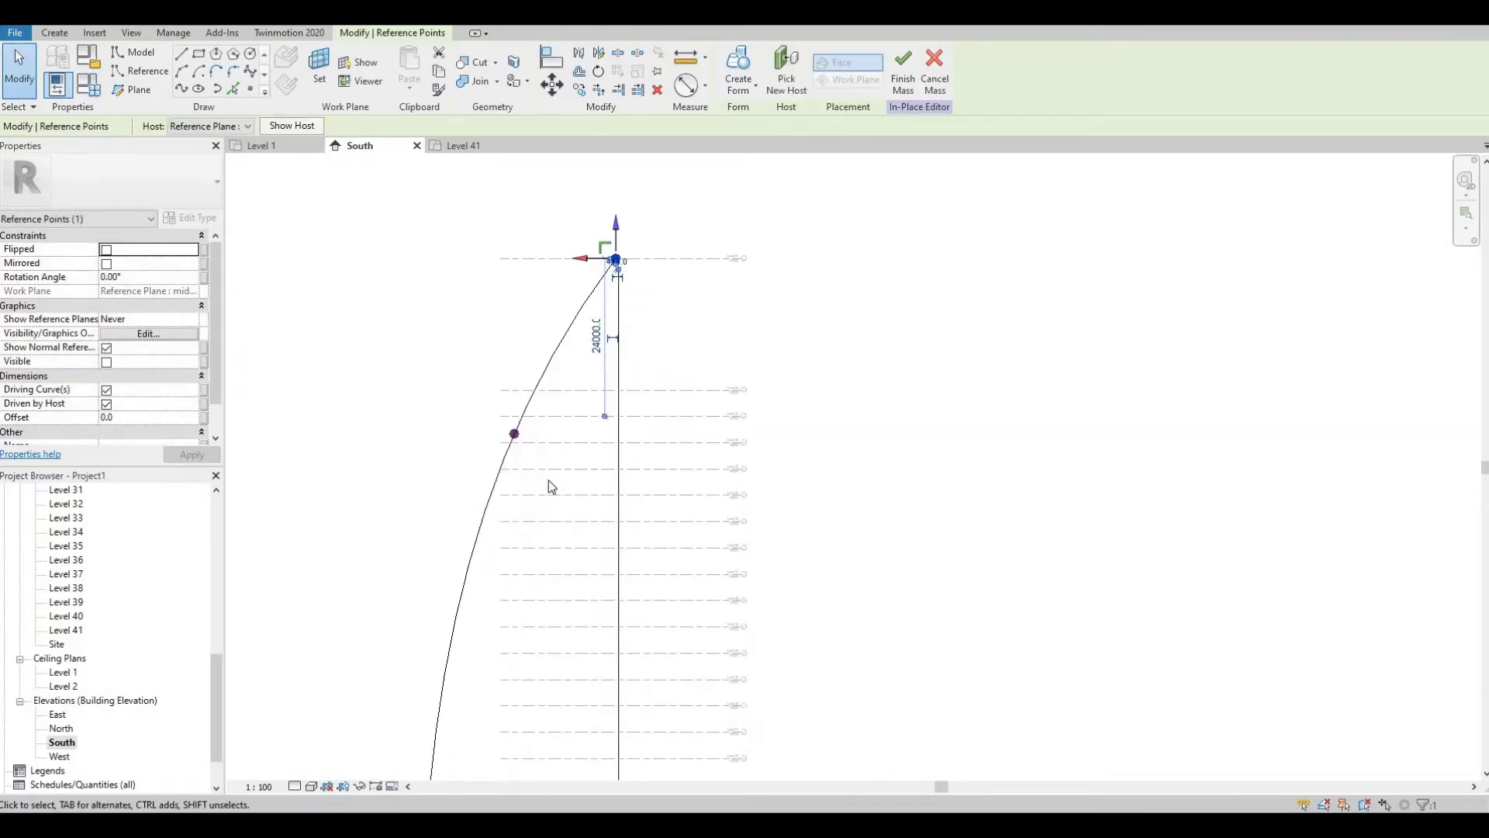
scroll(534, 518, up, 1)
middle_drag(529, 659, 550, 579)
scroll(565, 476, down, 3)
scroll(568, 340, up, 4)
scroll(571, 318, up, 1)
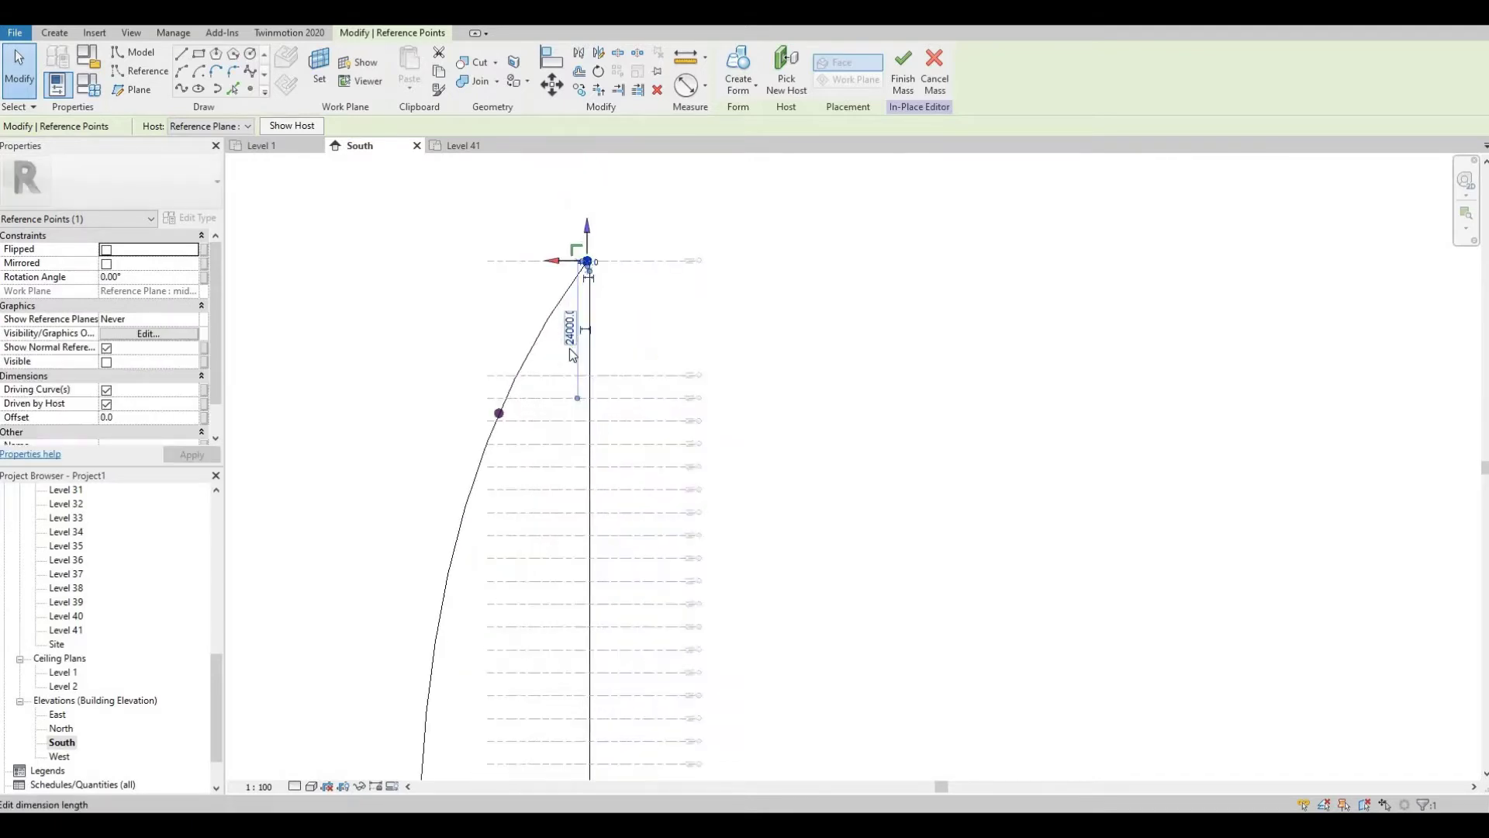
click(574, 376)
middle_drag(618, 408, 656, 334)
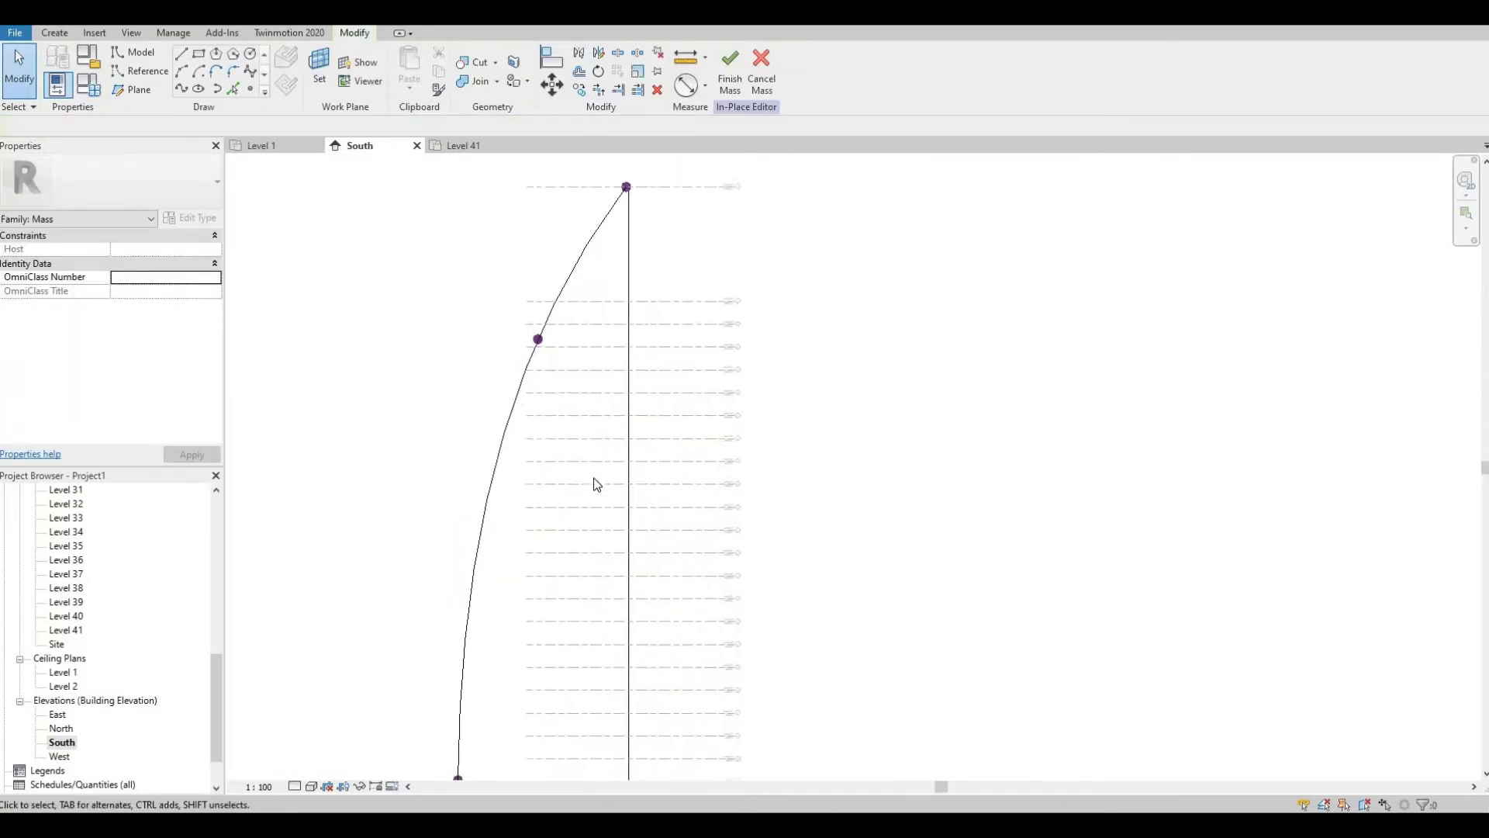
scroll(604, 400, down, 2)
middle_drag(615, 419, 625, 367)
scroll(590, 431, down, 1)
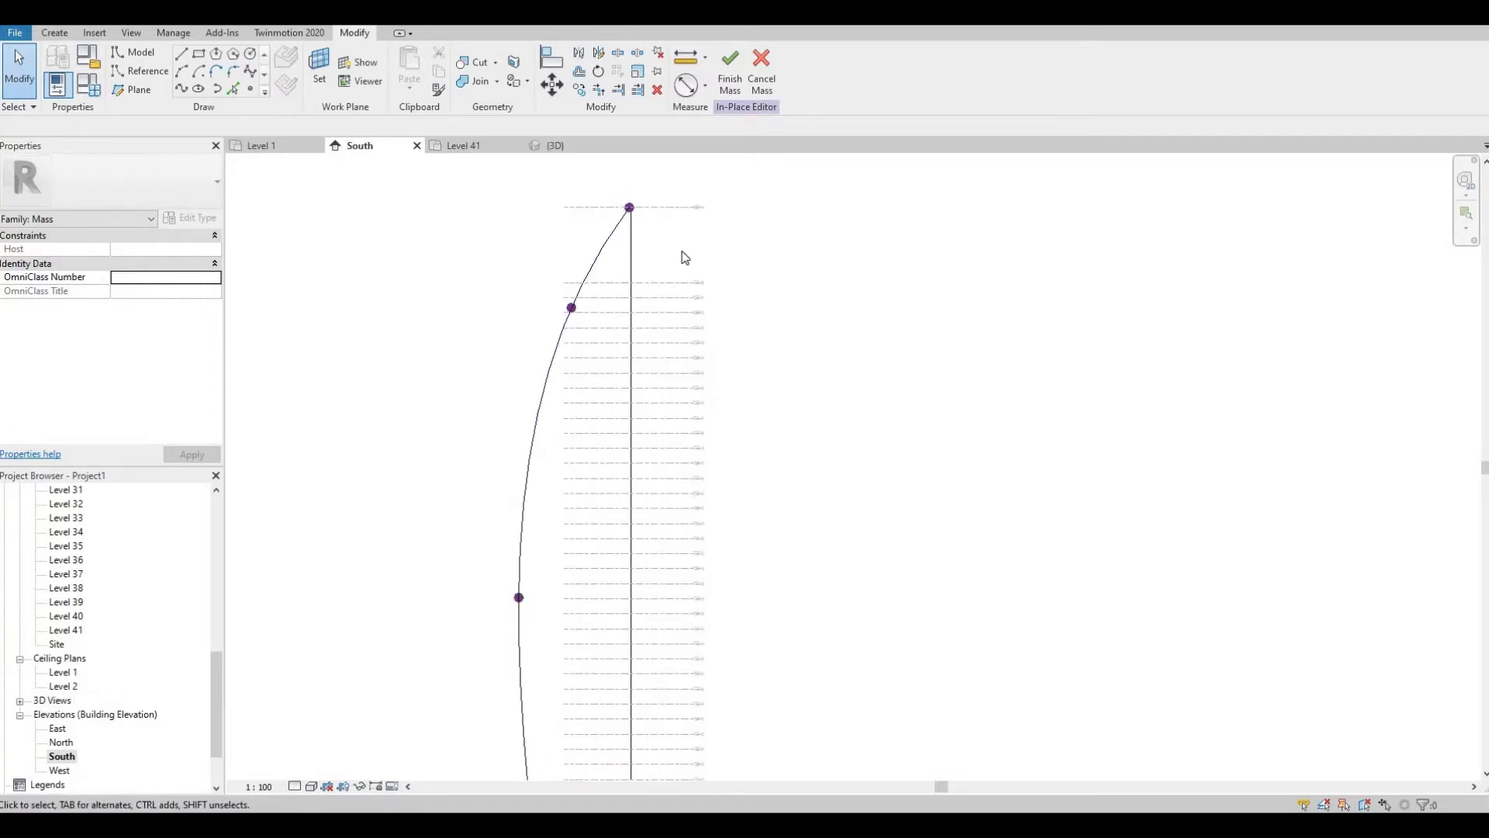
Create a solid form from the spline and axis line, choosing the full revolved tower shape without the hollow half-profile alternative
drag(681, 253, 526, 259)
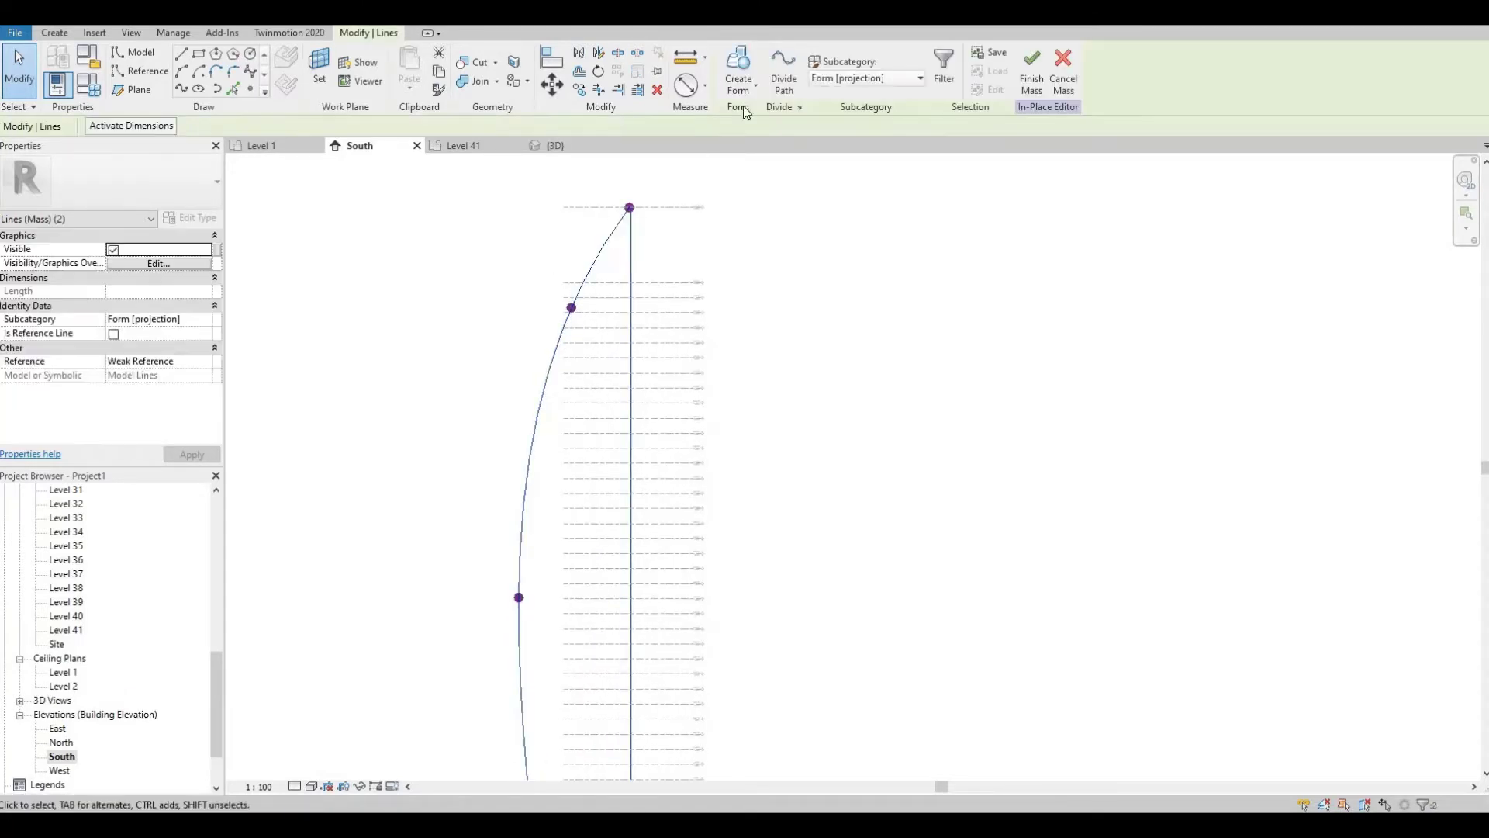
click(749, 91)
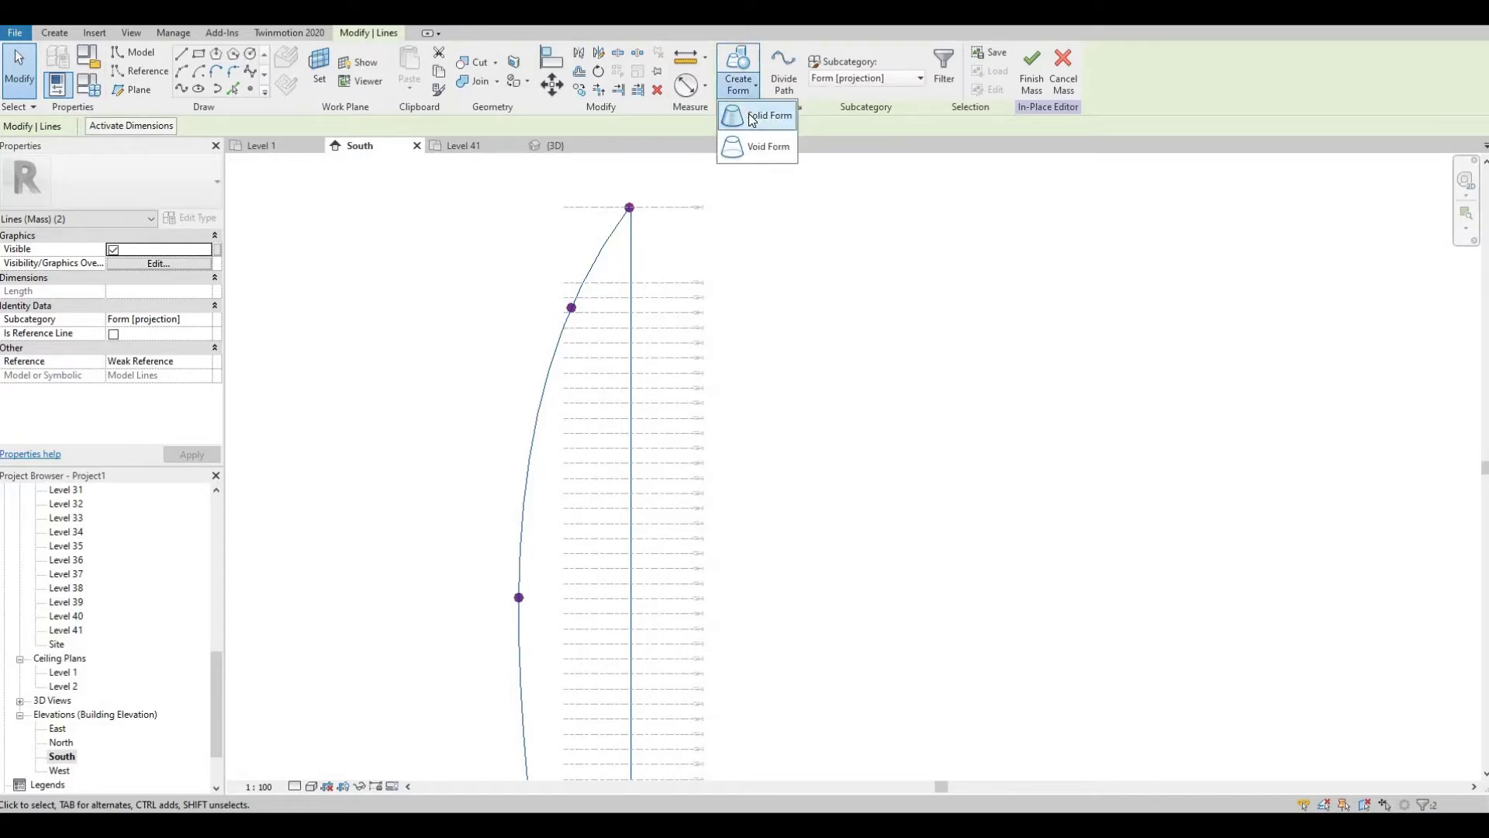
click(751, 116)
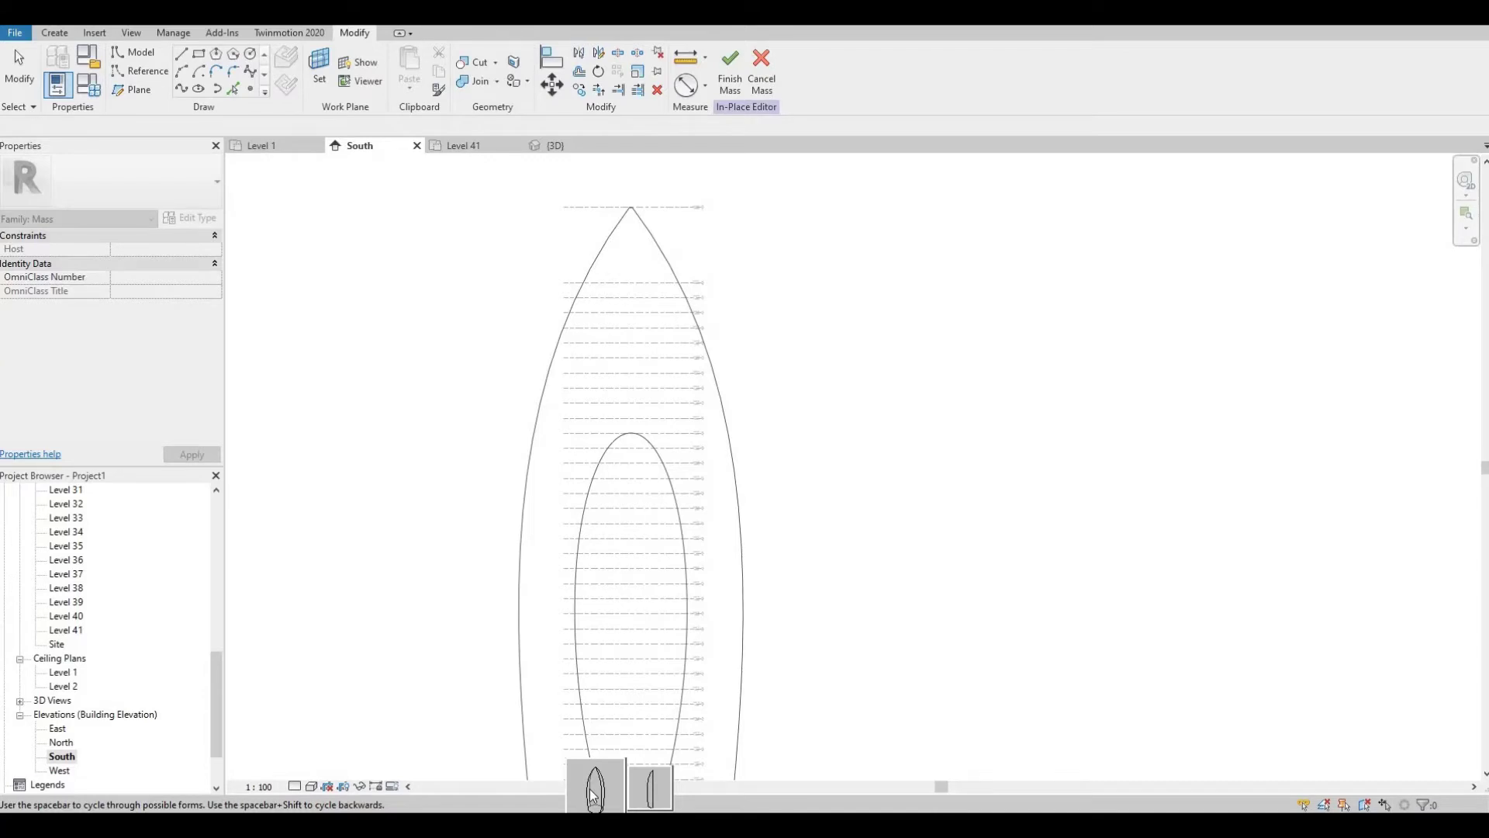
click(594, 795)
scroll(736, 597, down, 3)
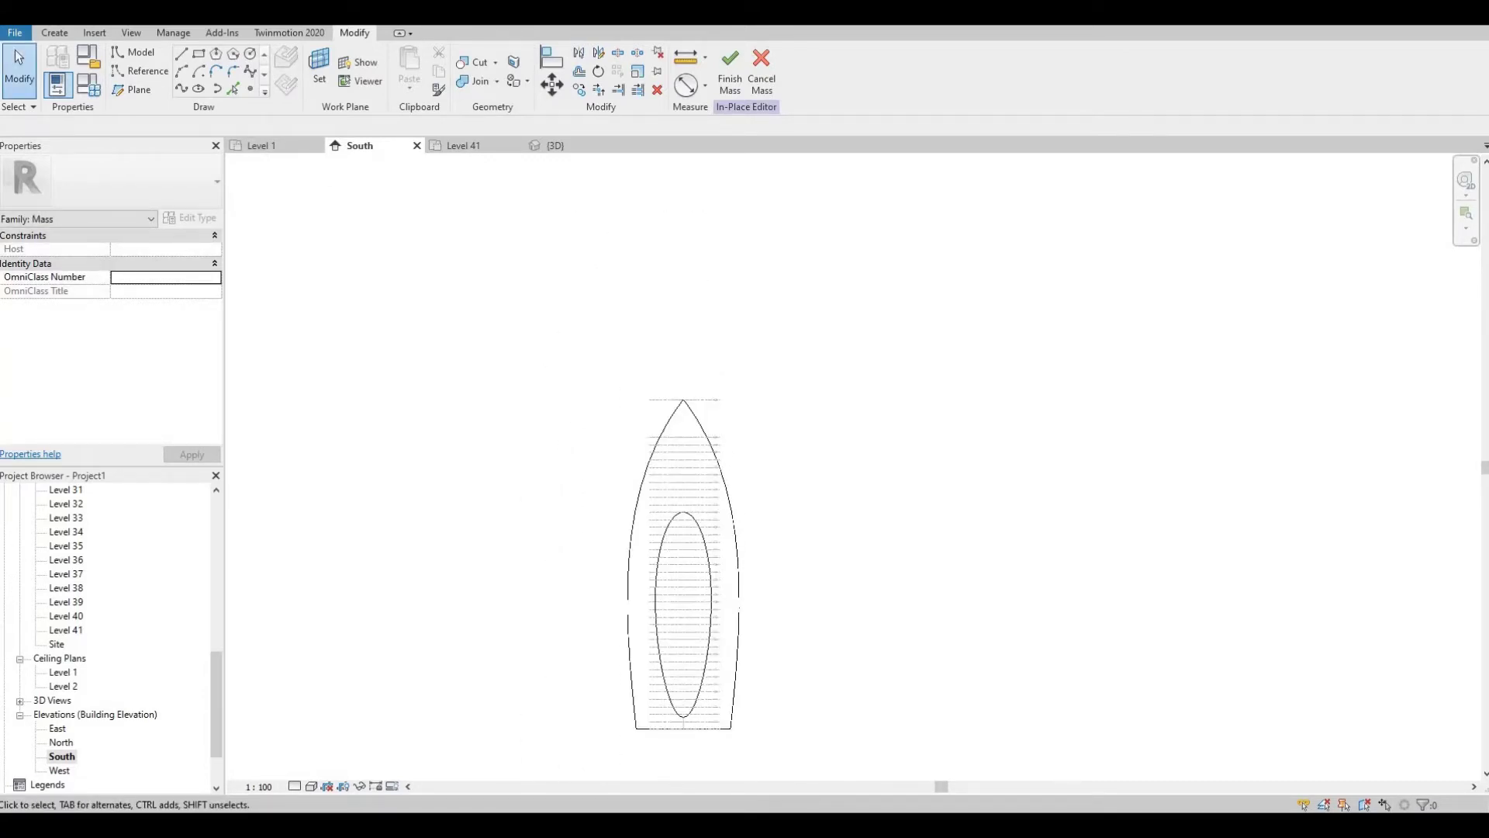
Open the default 3D view and divide both curved side surfaces of the revolved tower form
key(3)
key(d)
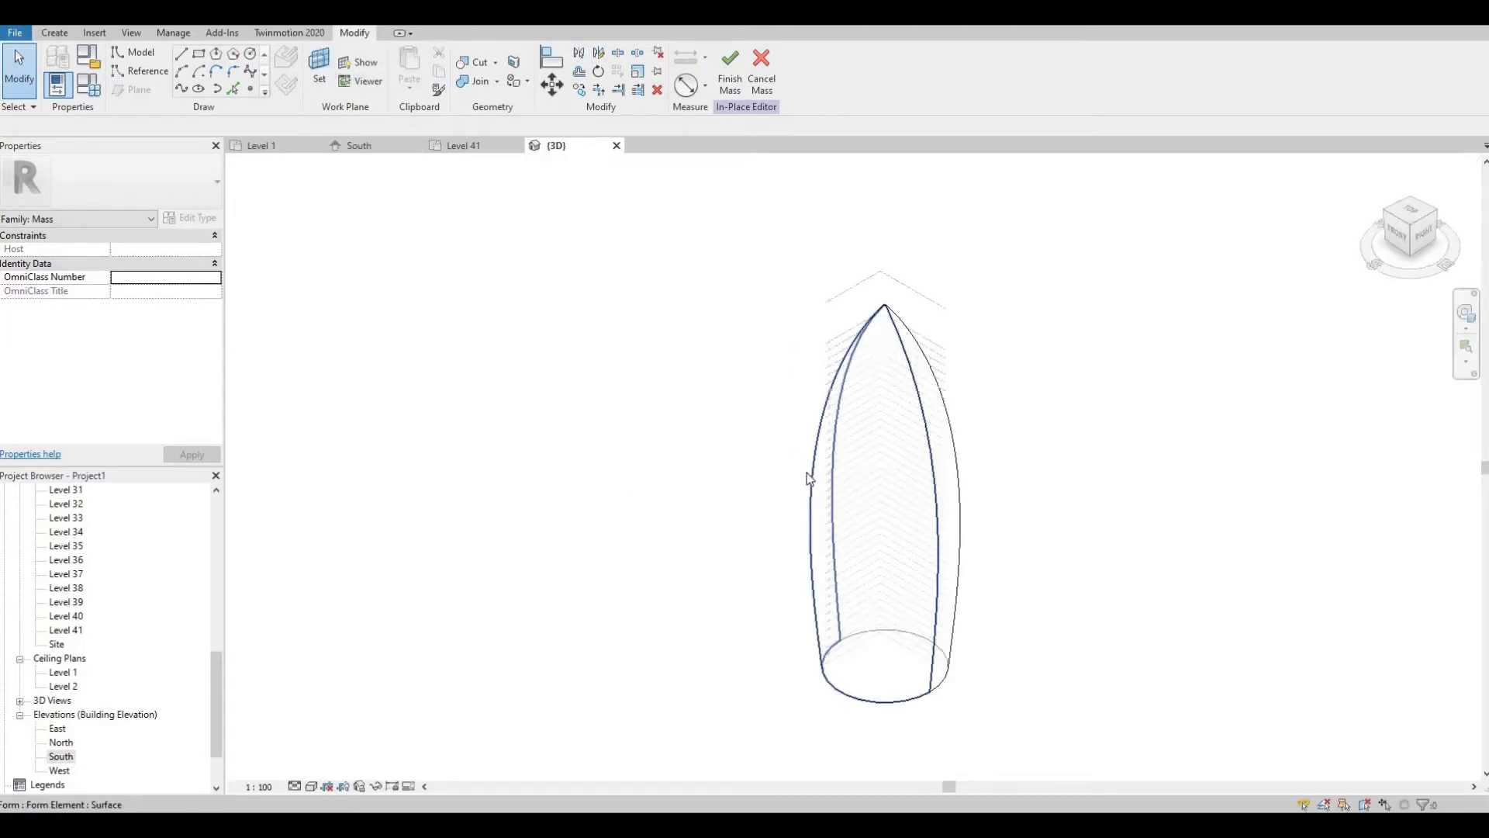
middle_drag(809, 475, 584, 437)
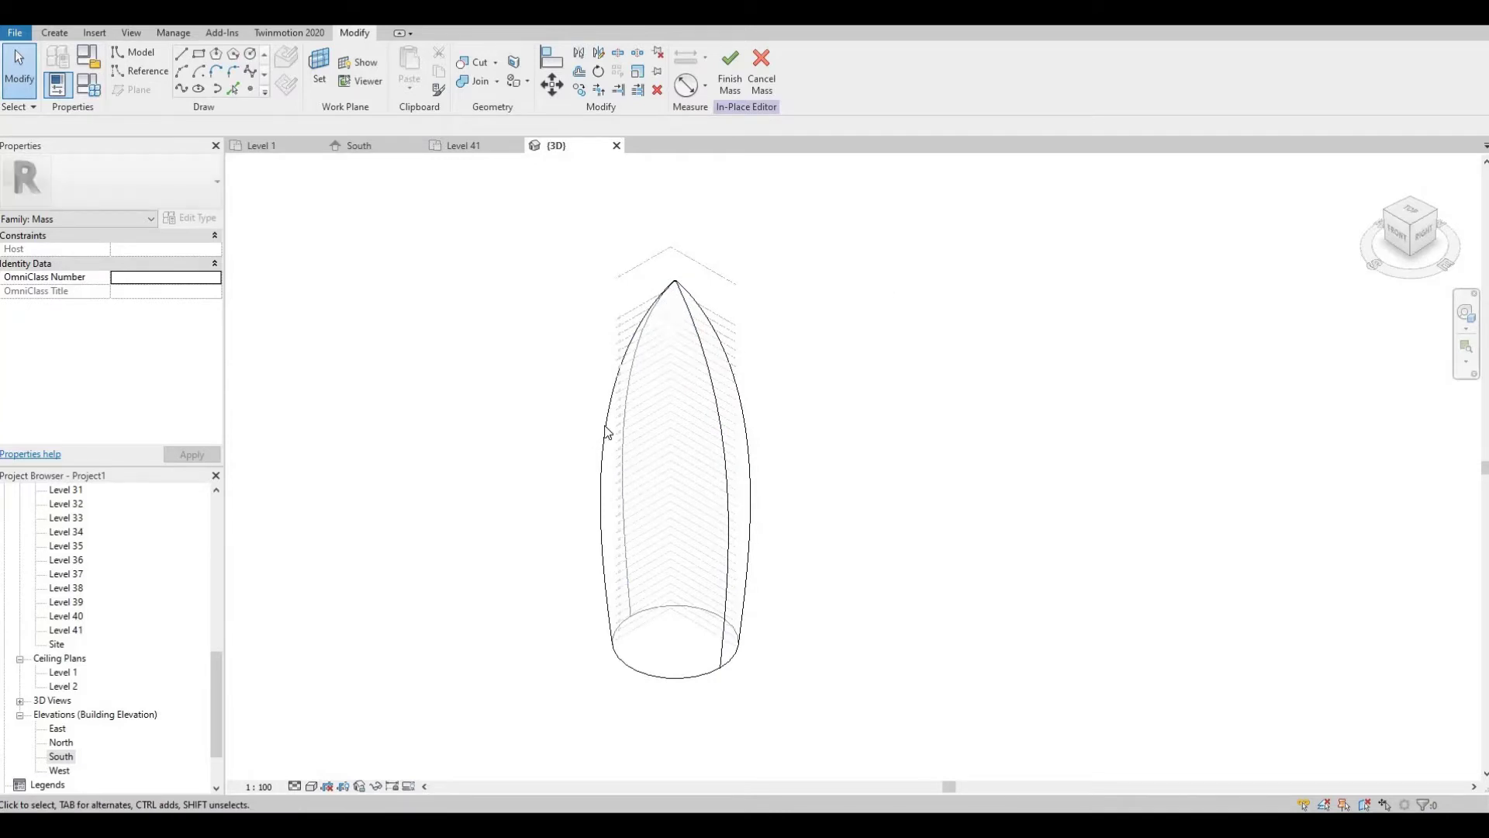
click(611, 431)
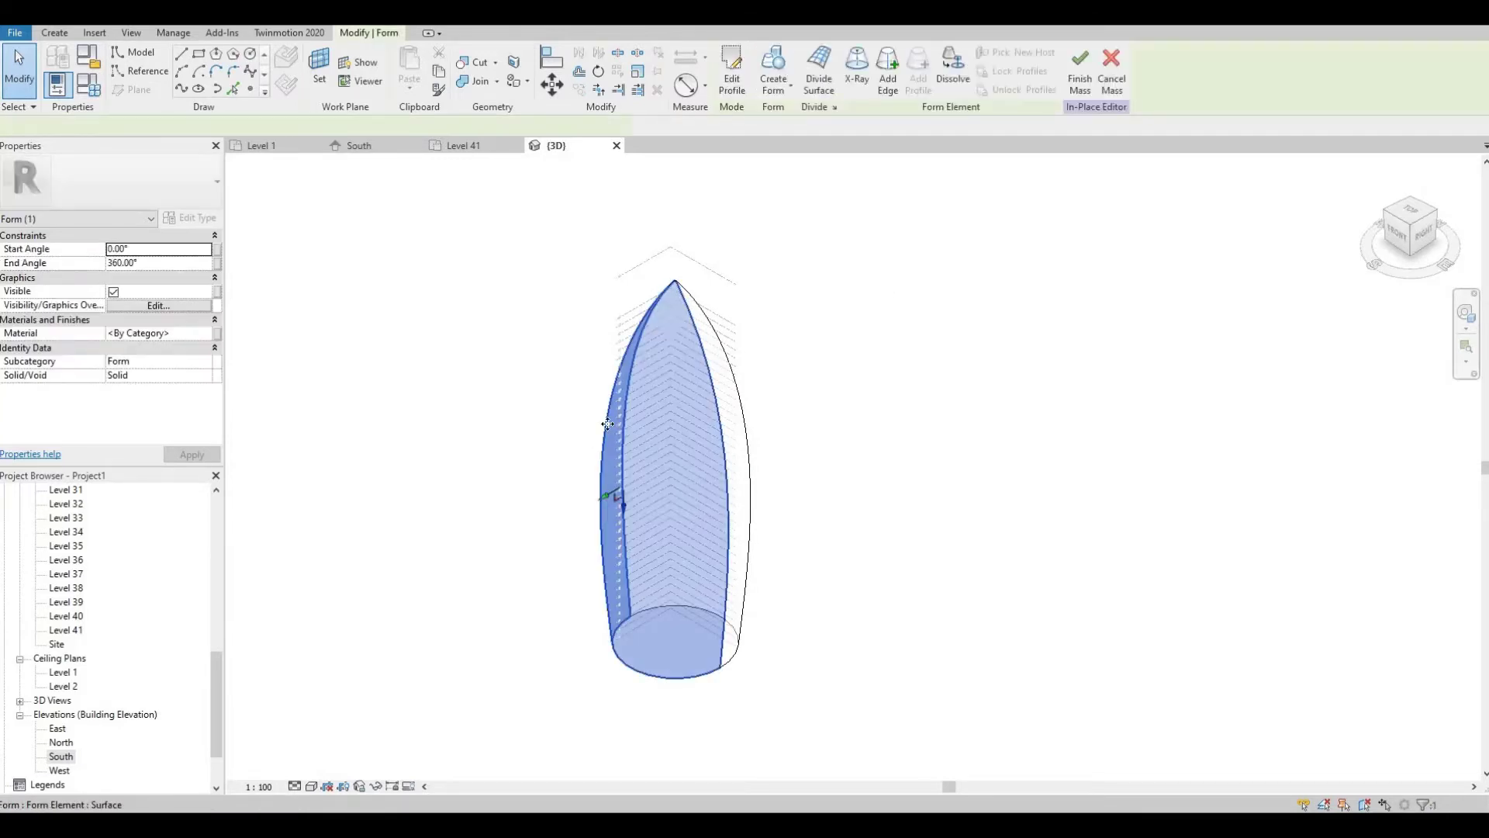
ctrl+click(743, 424)
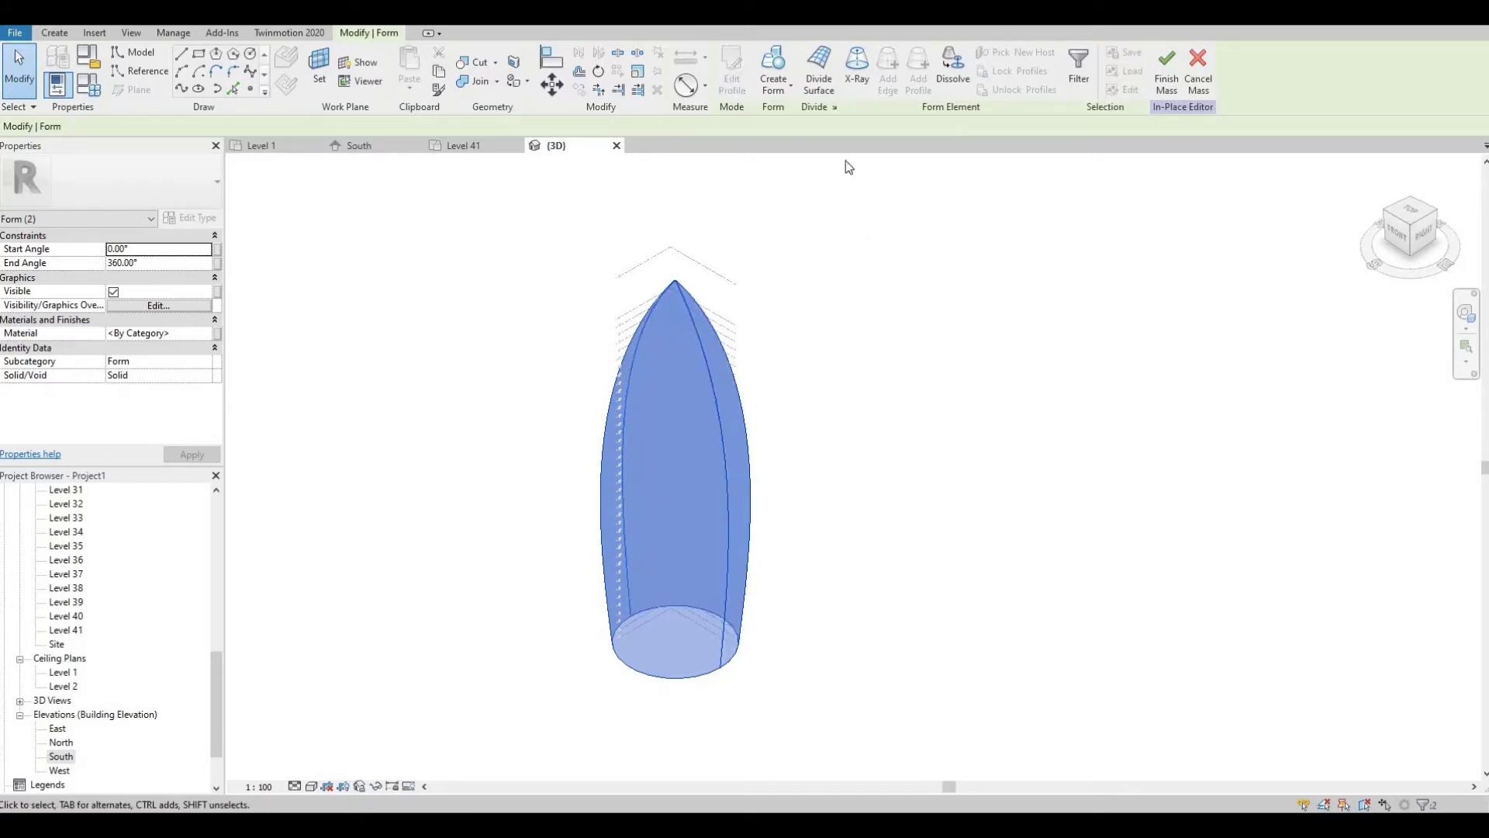
click(819, 84)
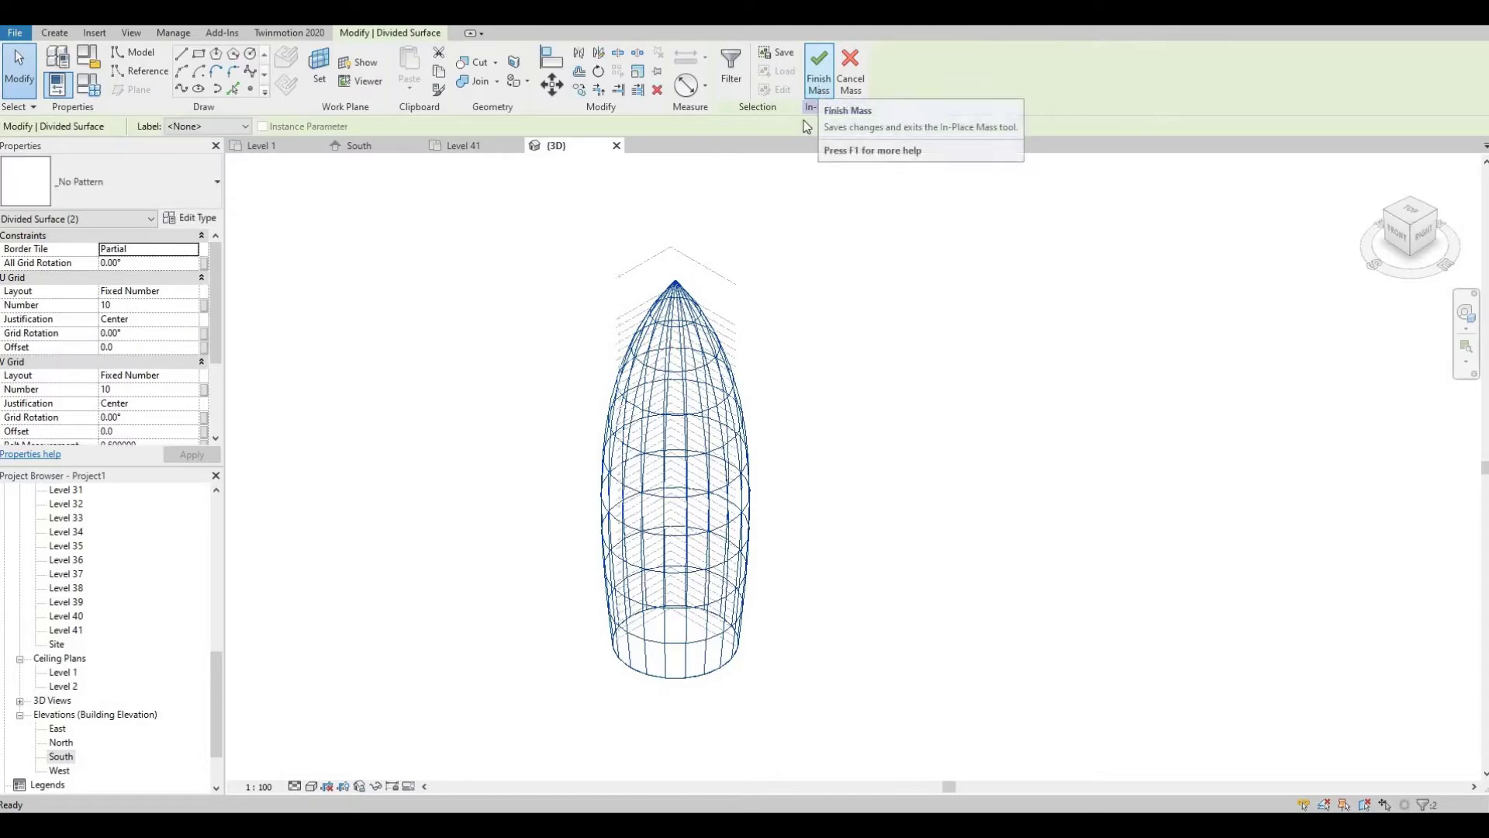
Apply the Triangle (bent) pattern to the two divided surfaces
click(179, 192)
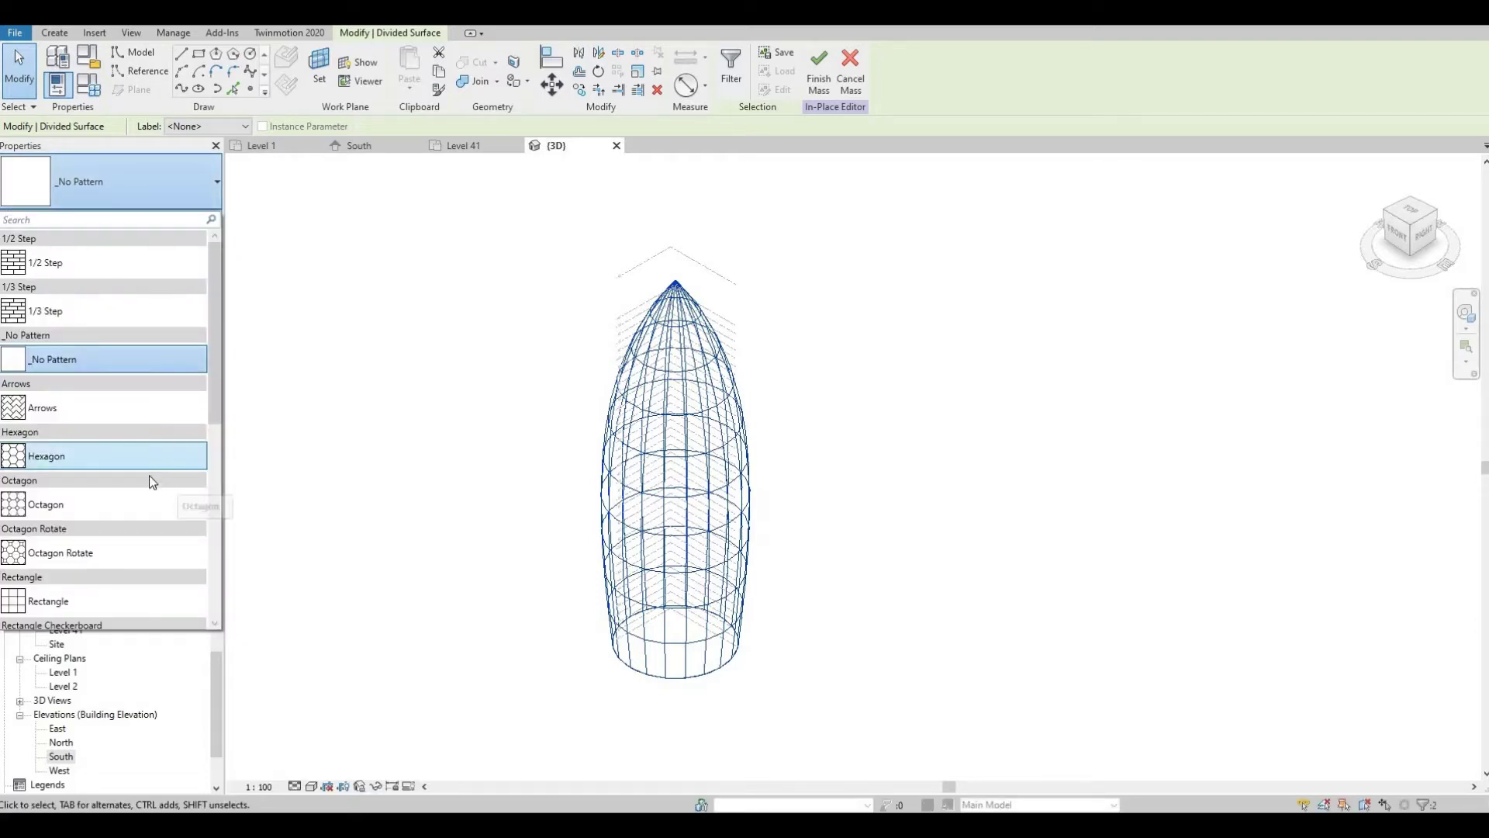
scroll(146, 468, down, 2)
scroll(147, 468, down, 3)
scroll(146, 469, down, 3)
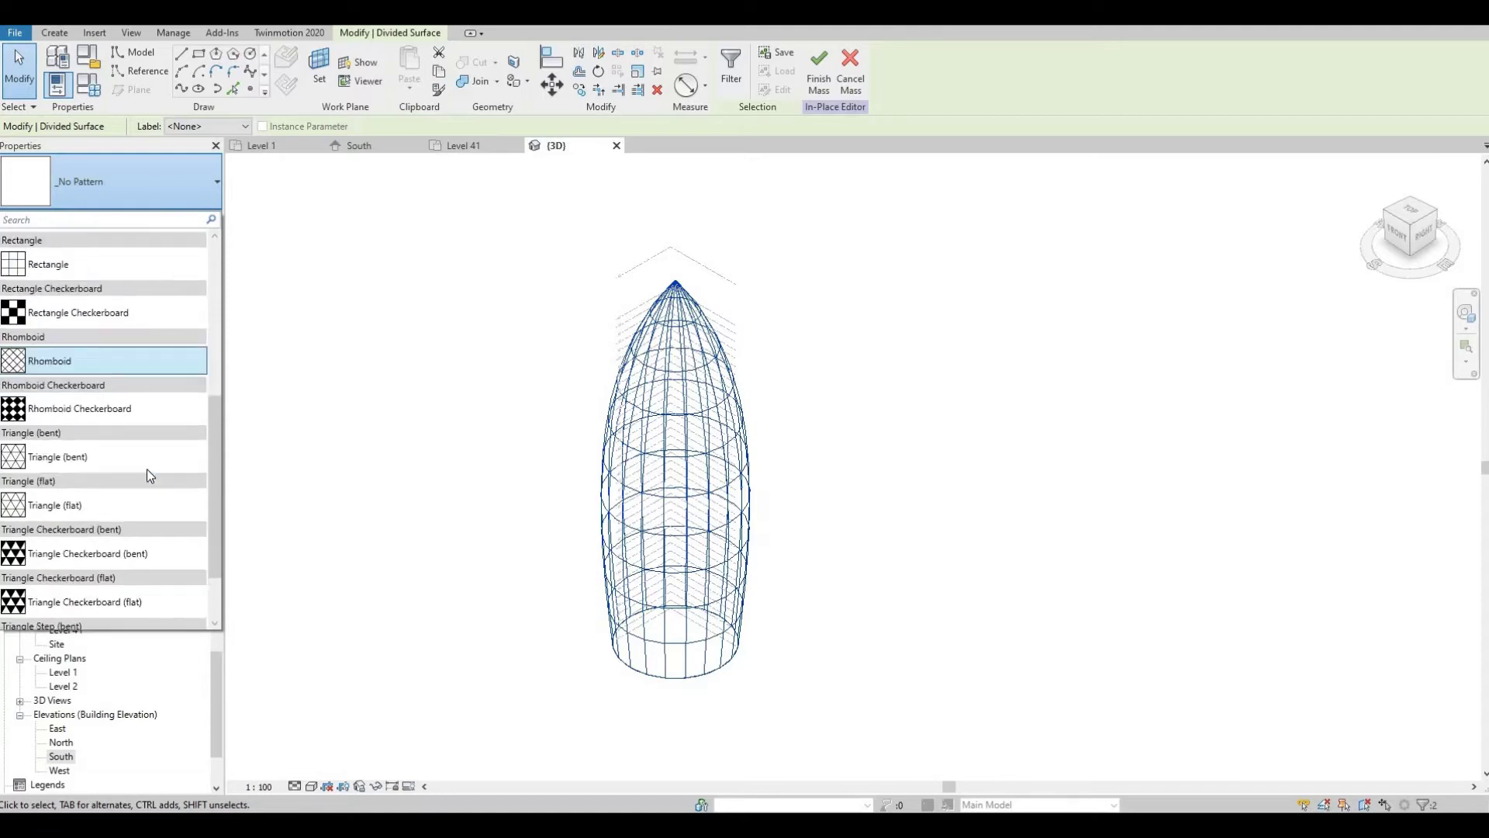
click(94, 423)
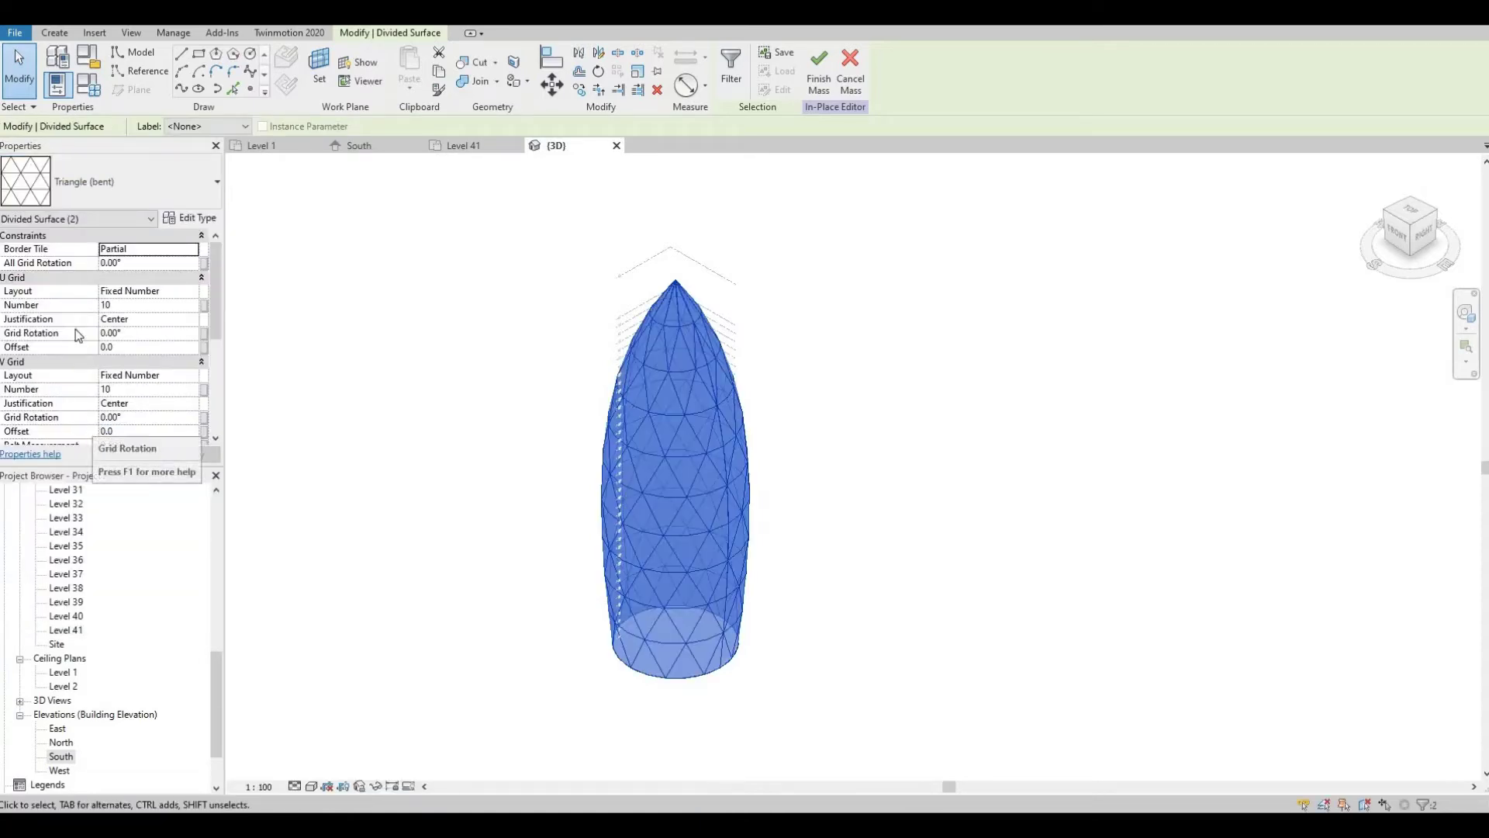
Increase the number of U and V grid divisions on both divided surfaces and inspect the denser triangular pattern from several angles
click(121, 304)
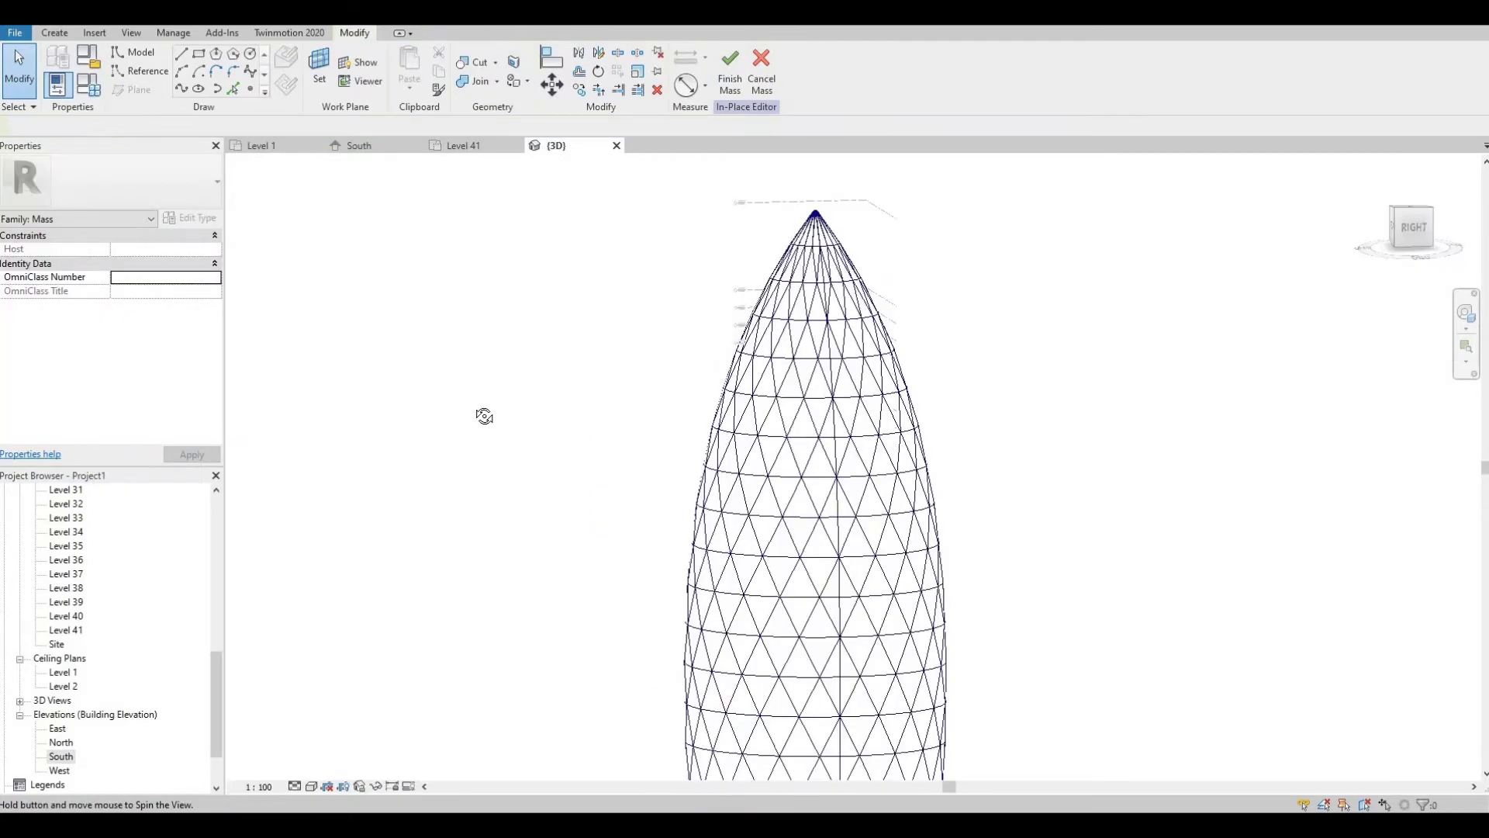
shift+middle_drag(542, 422, 618, 417)
scroll(618, 435, down, 4)
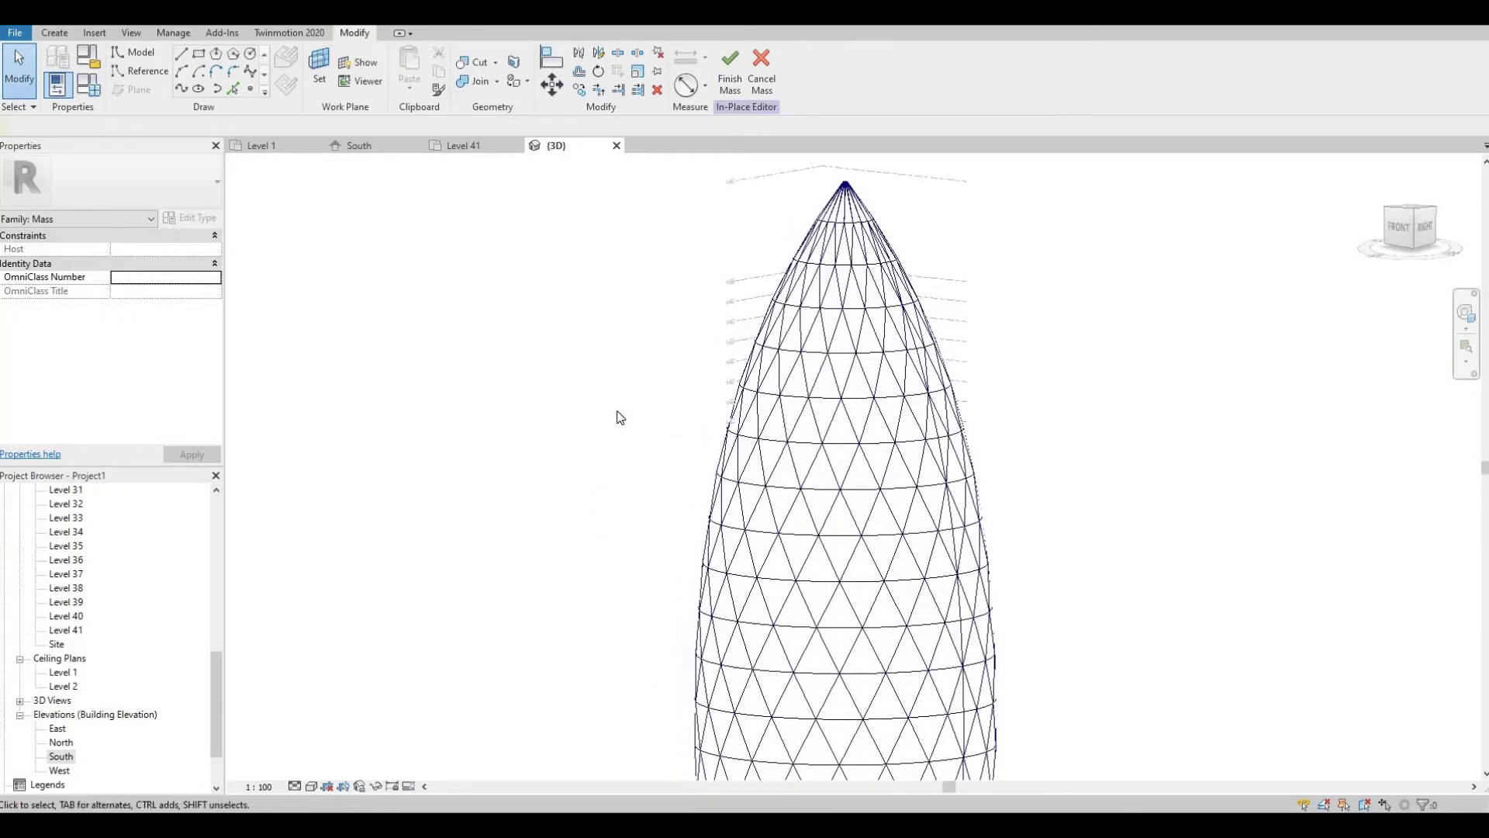
shift+middle_drag(745, 451, 522, 366)
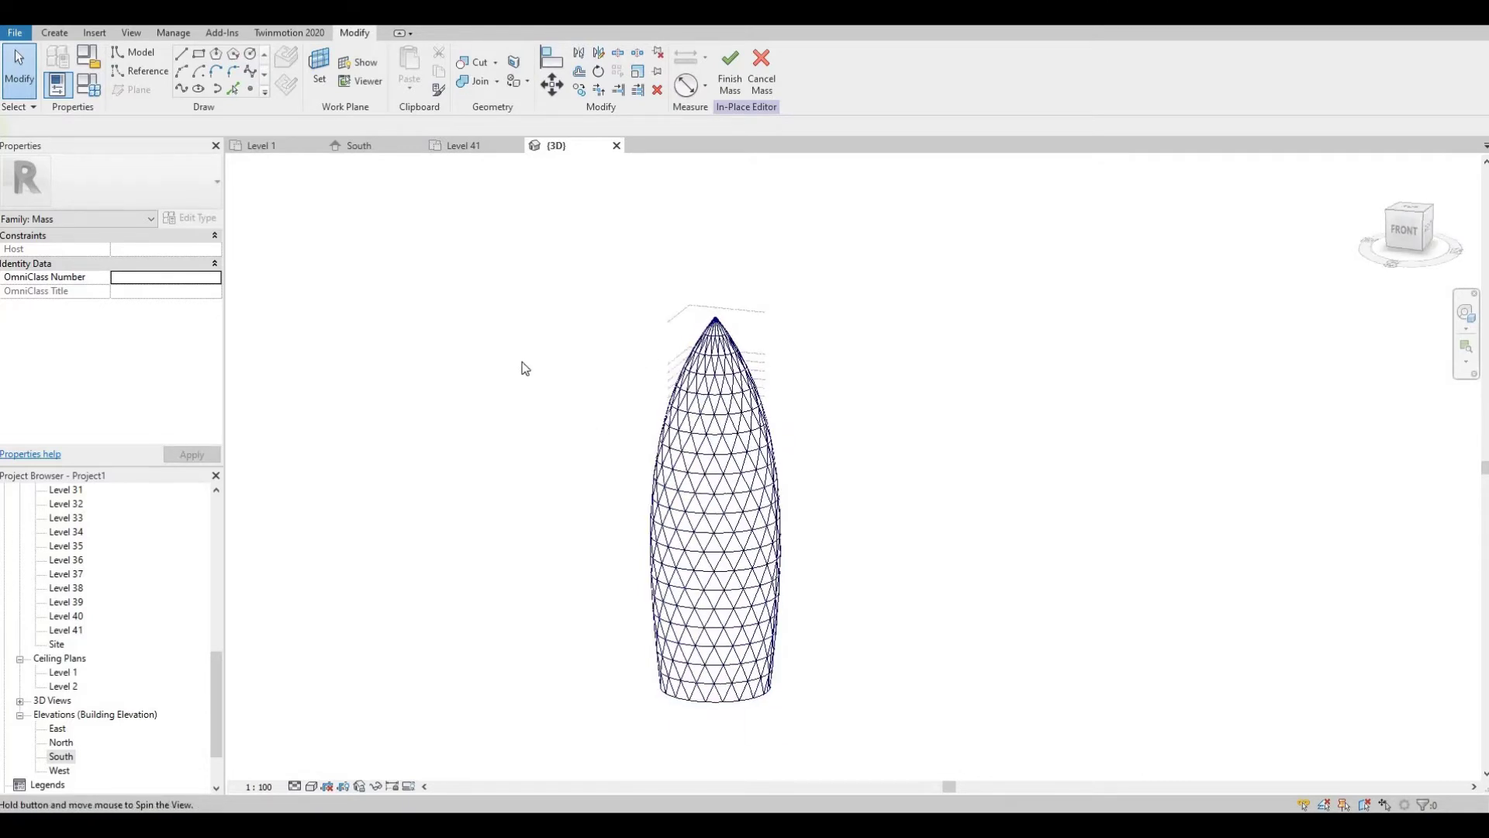
Create a new family from the Metric Curtain Panel Pattern Based.rft template
click(17, 34)
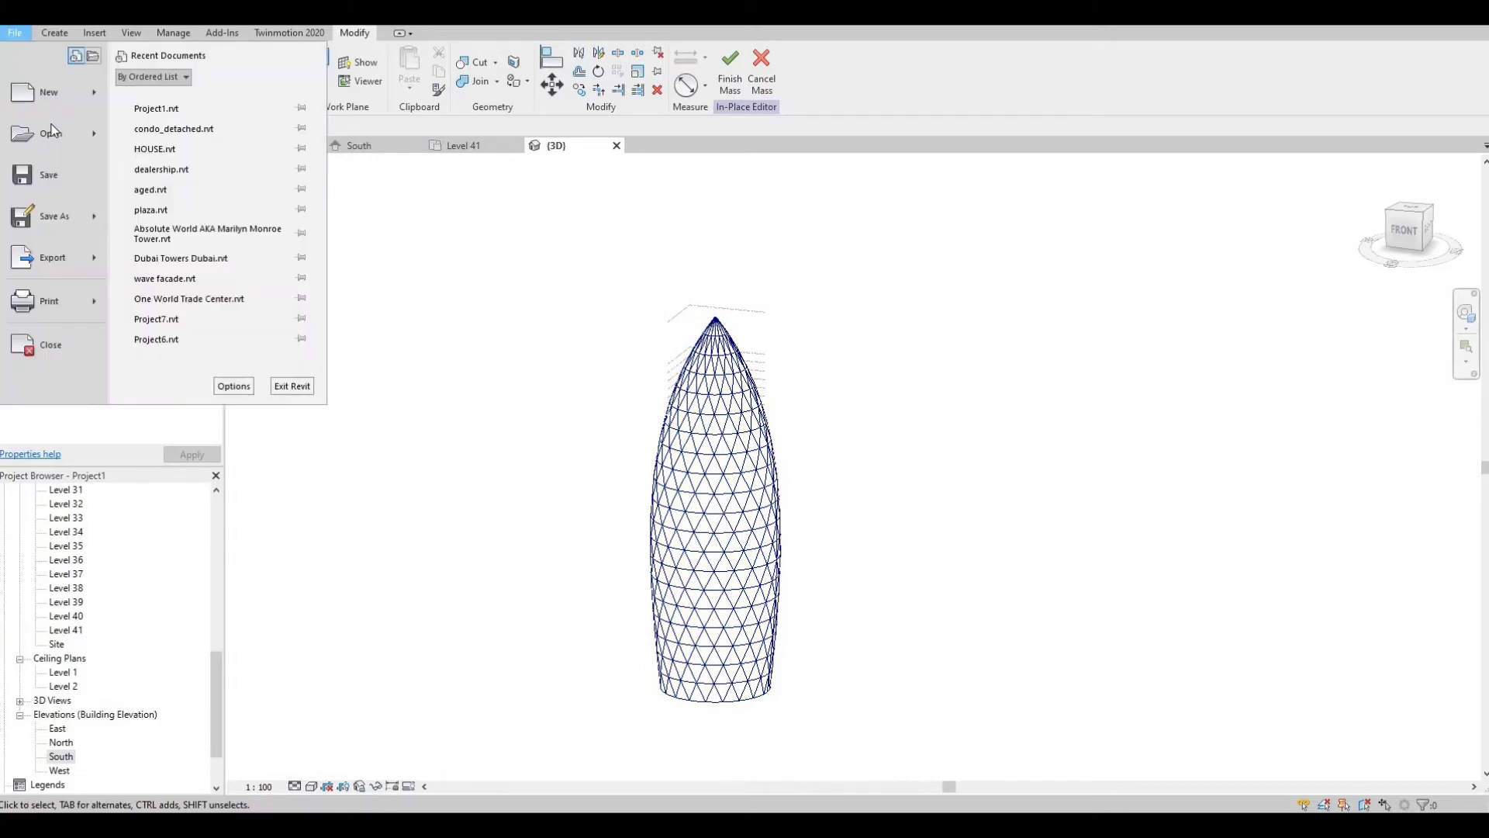
mouse_move(92, 95)
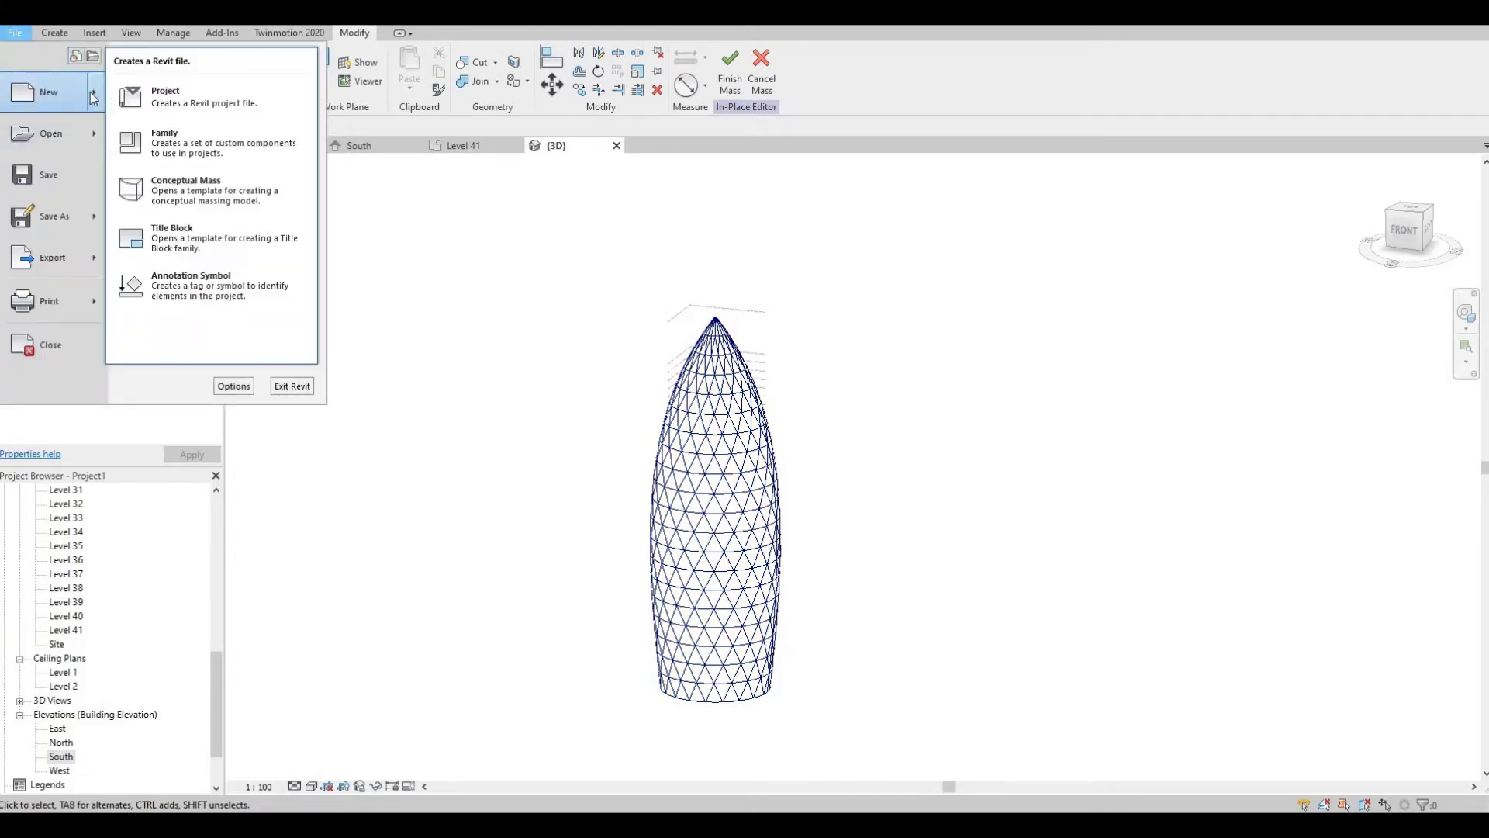
click(151, 138)
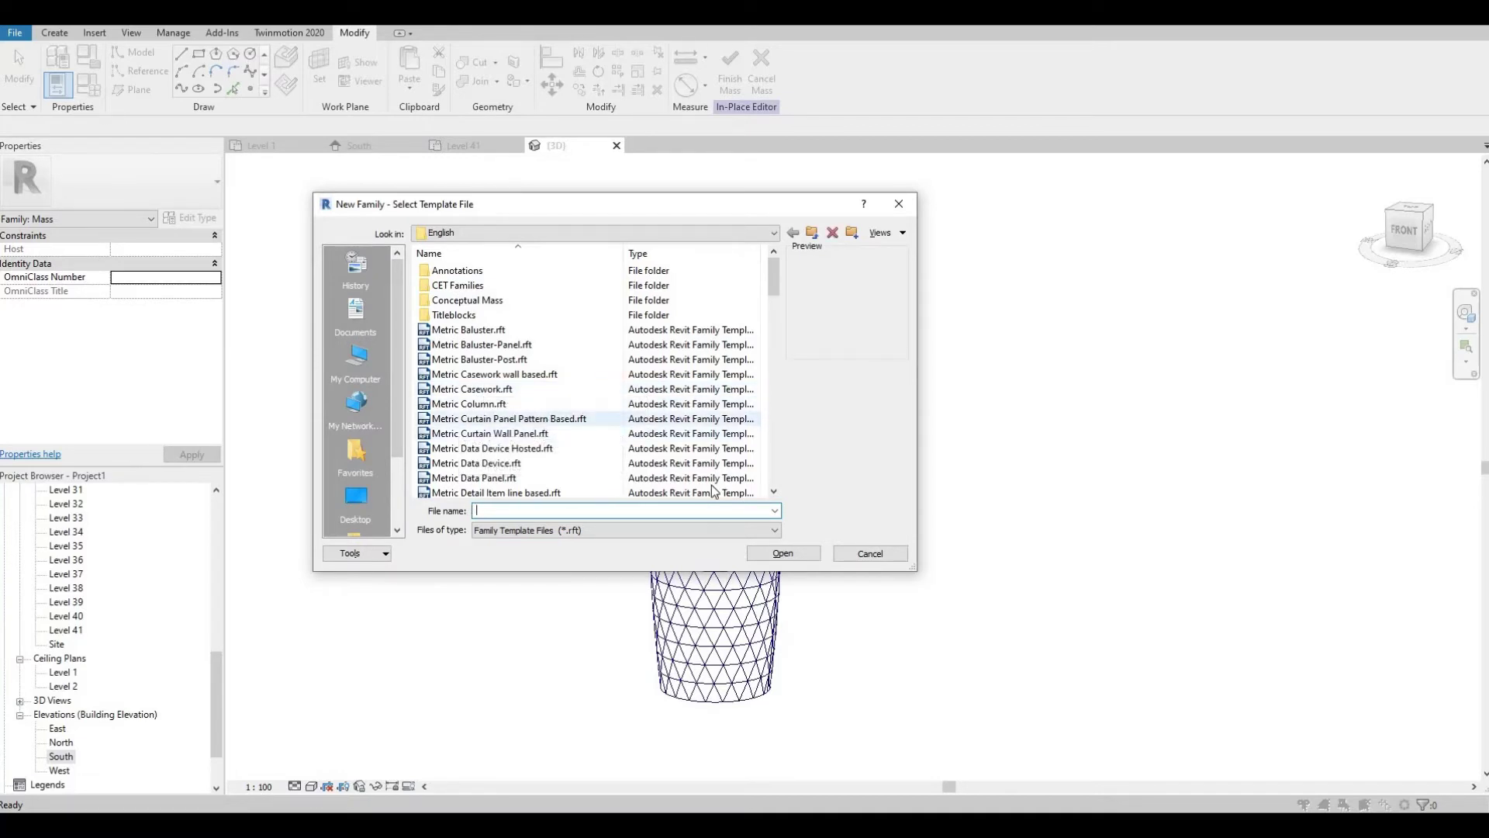
click(547, 421)
click(783, 553)
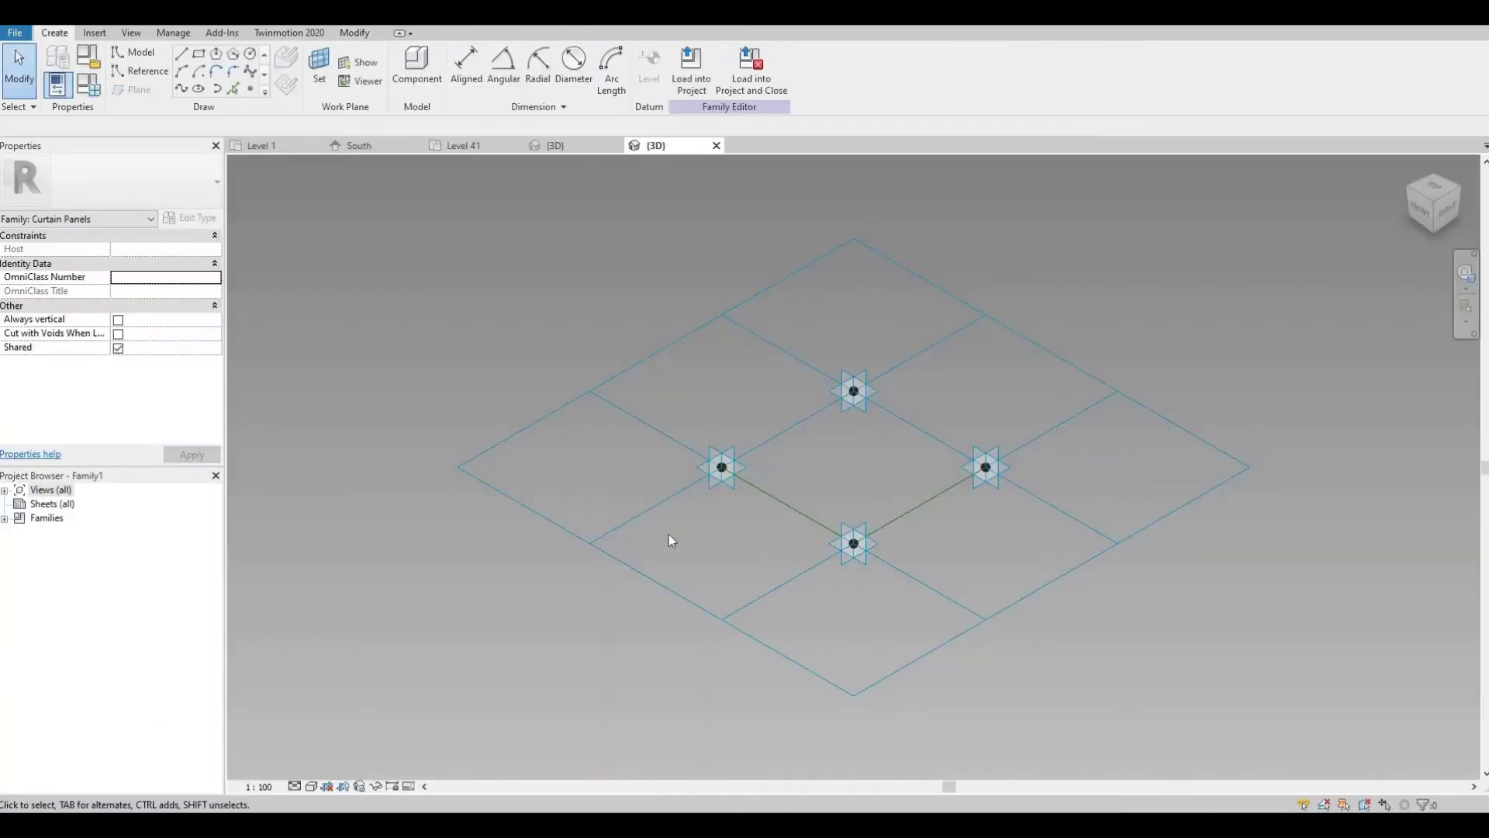
Change the tile pattern grid of the panel family to Triangle (bent)
click(649, 577)
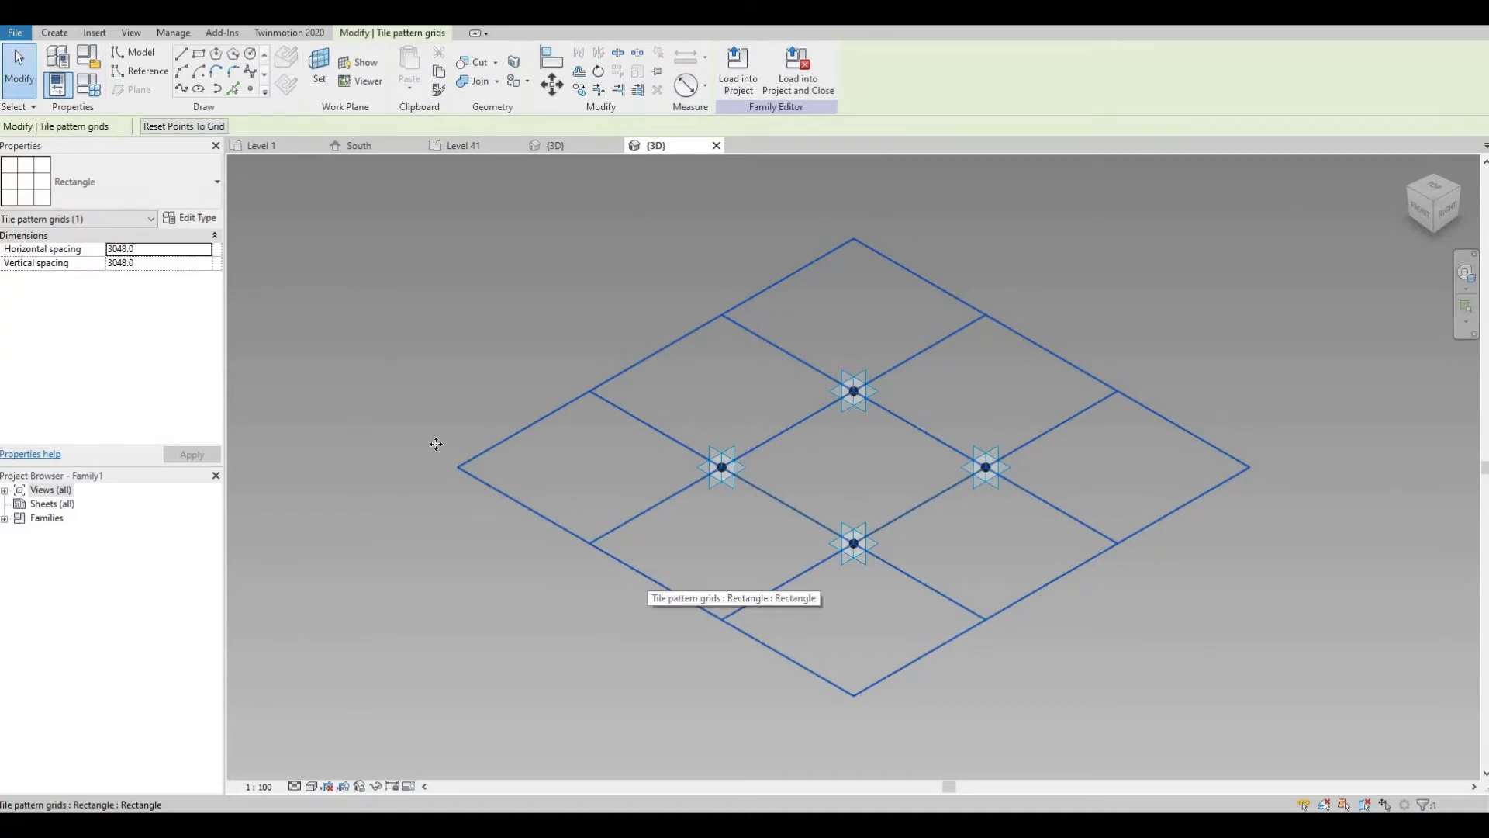
click(205, 197)
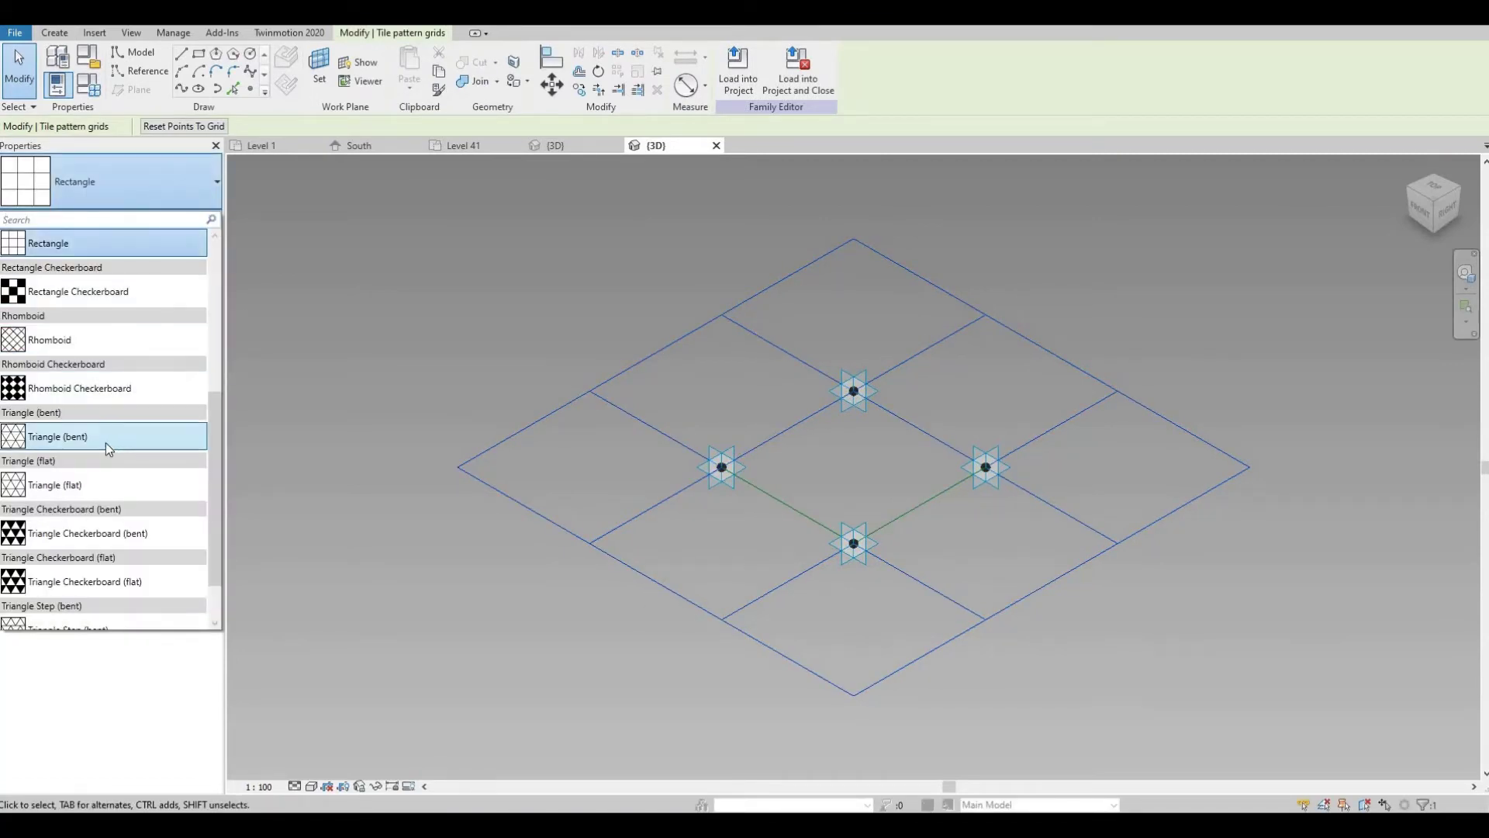
click(104, 438)
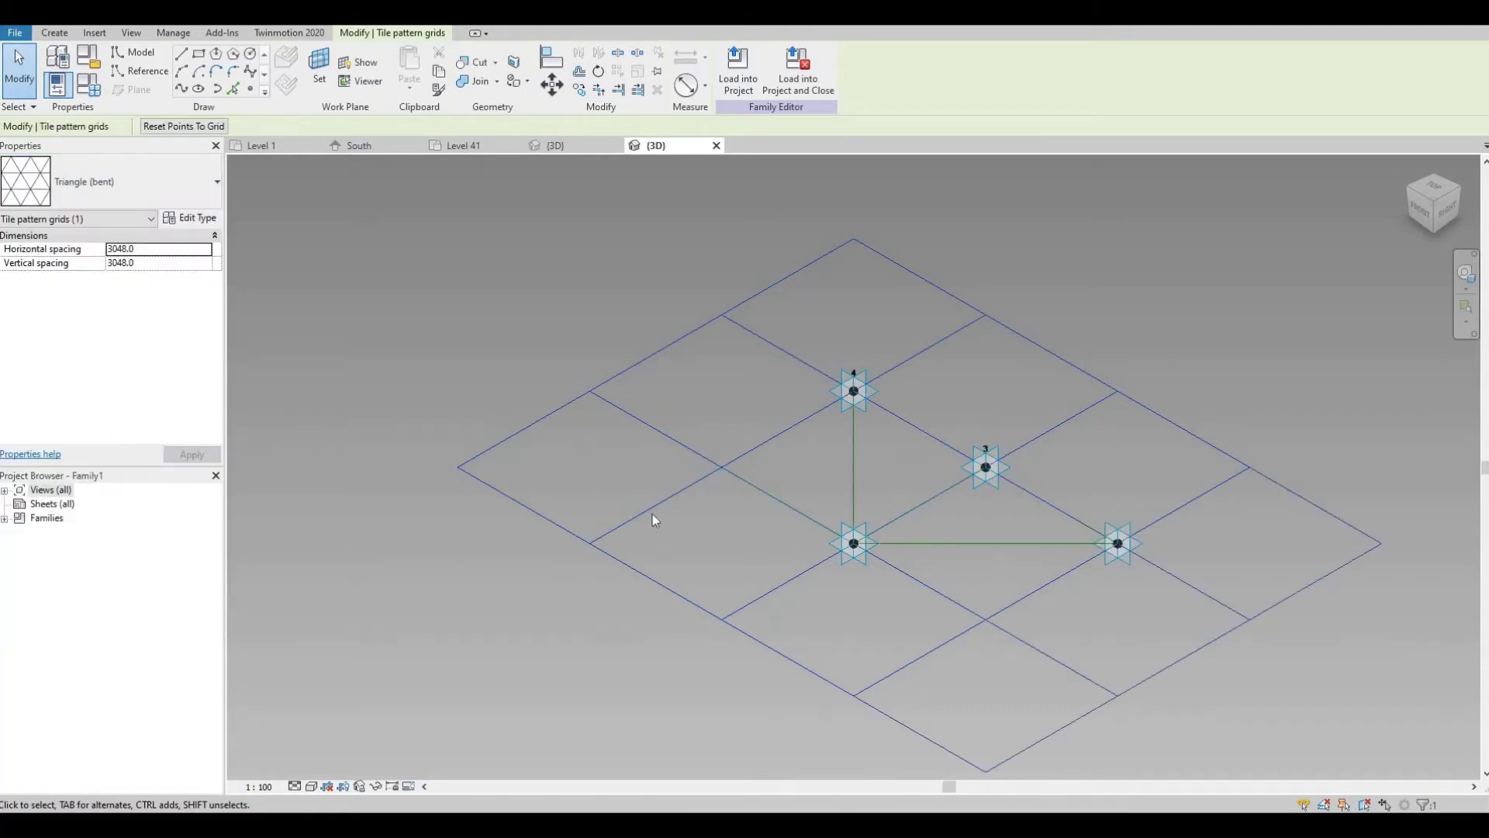
Place a reference point near the middle of the reference line between adaptive points 1 and 4
scroll(799, 543, up, 3)
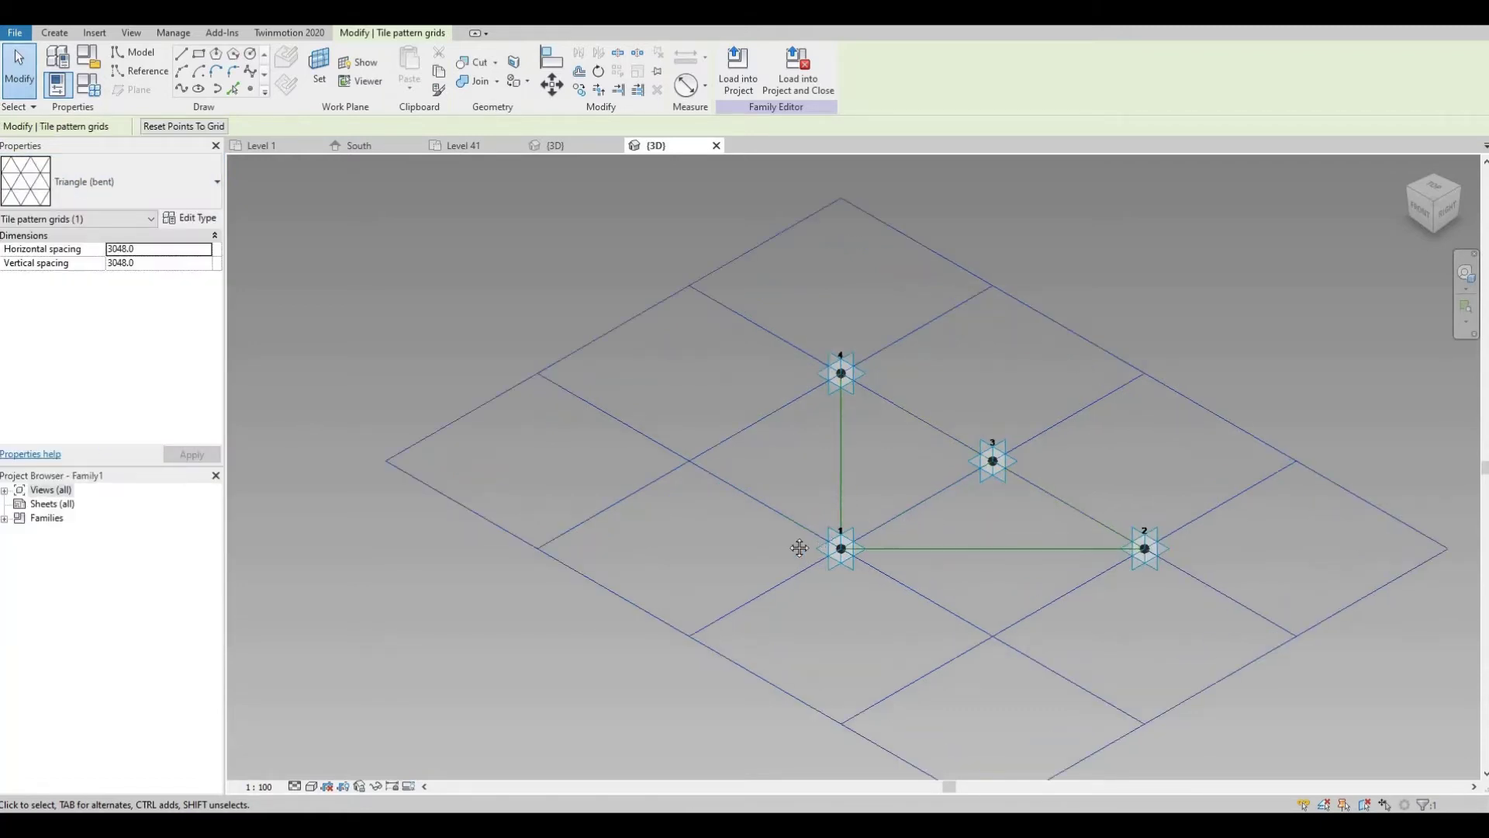
scroll(797, 485, up, 1)
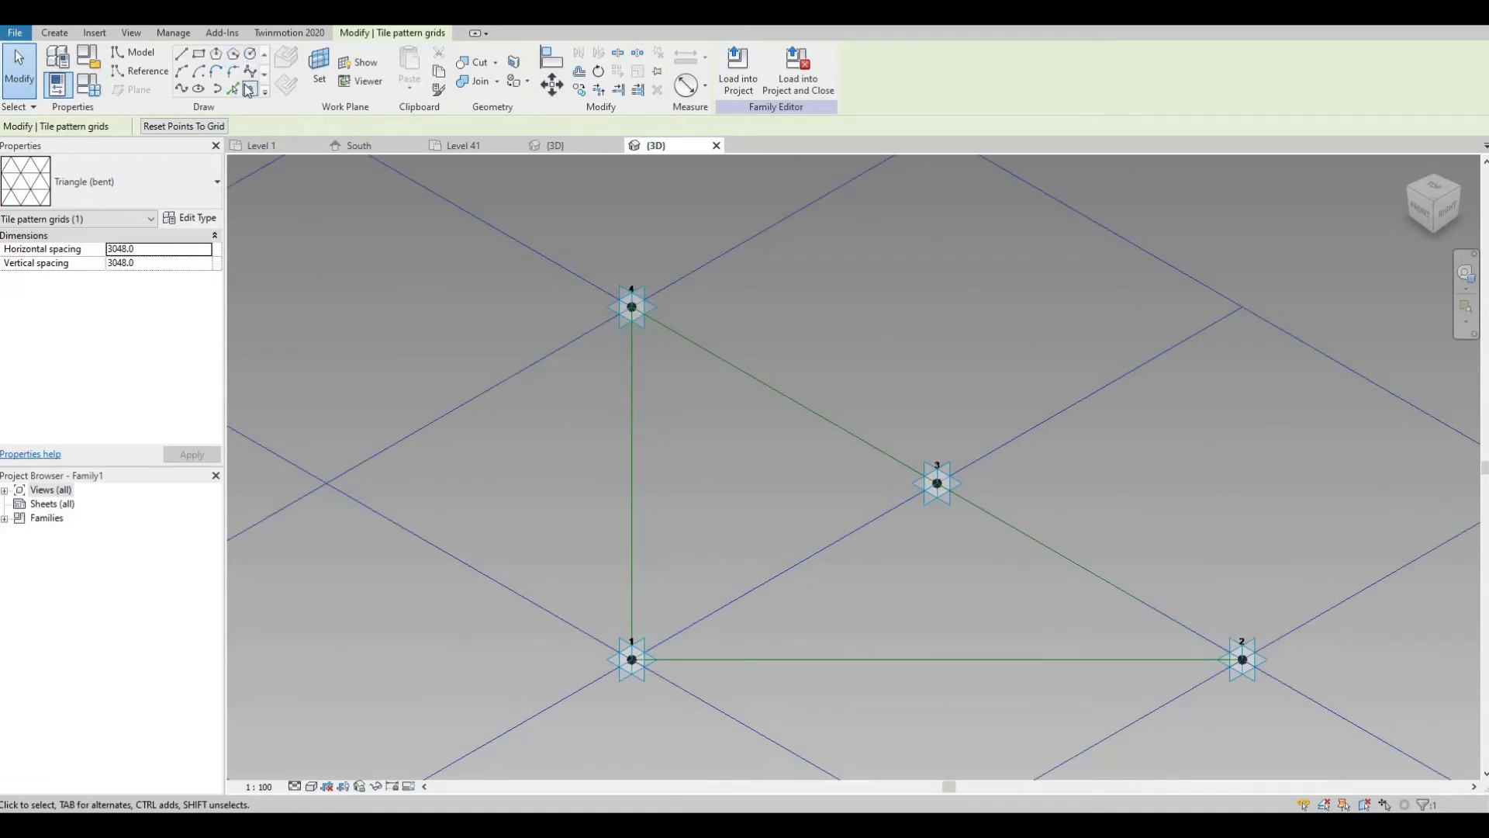
click(249, 88)
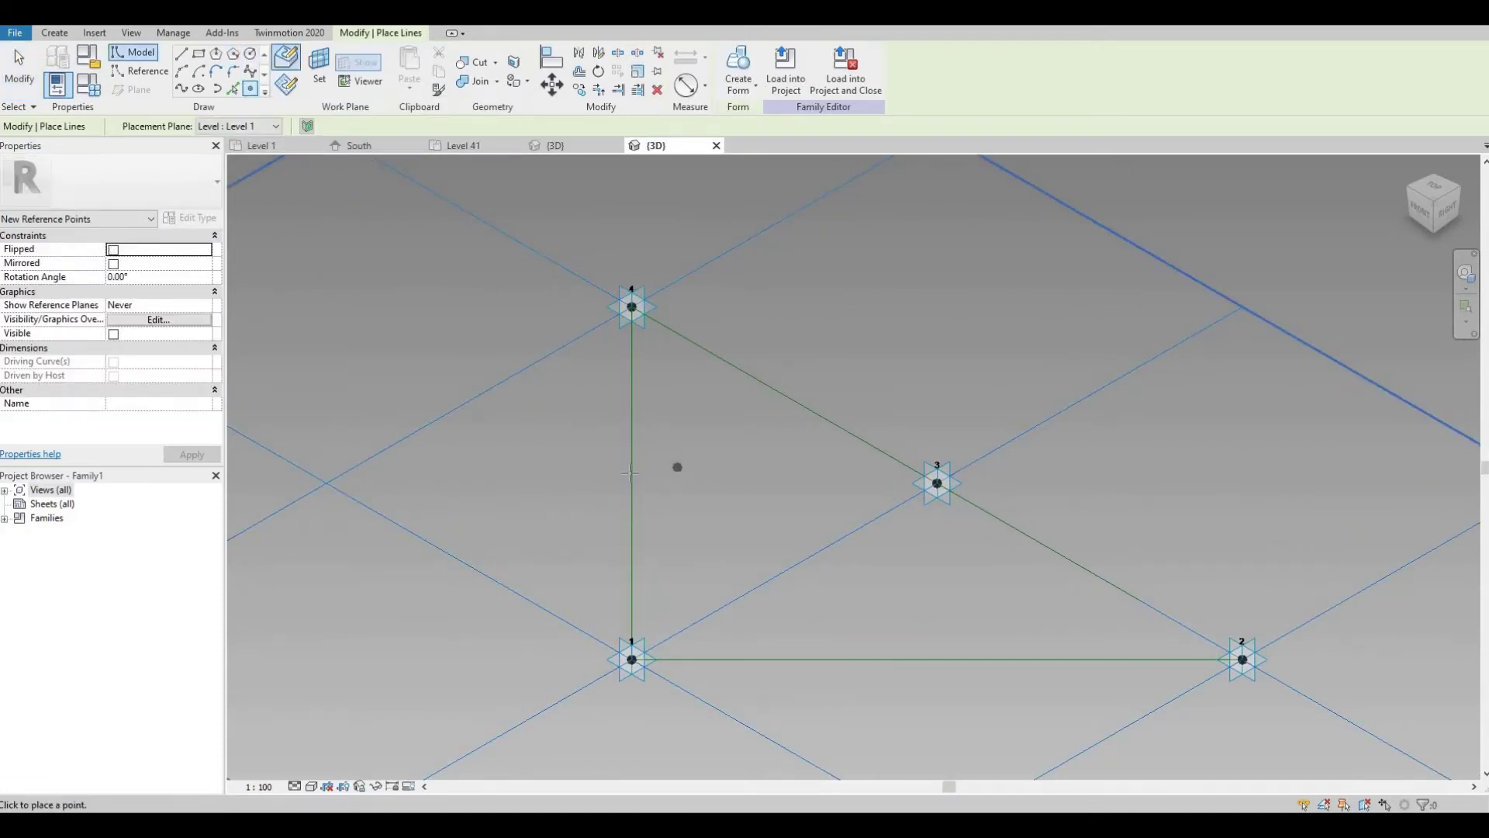
click(630, 473)
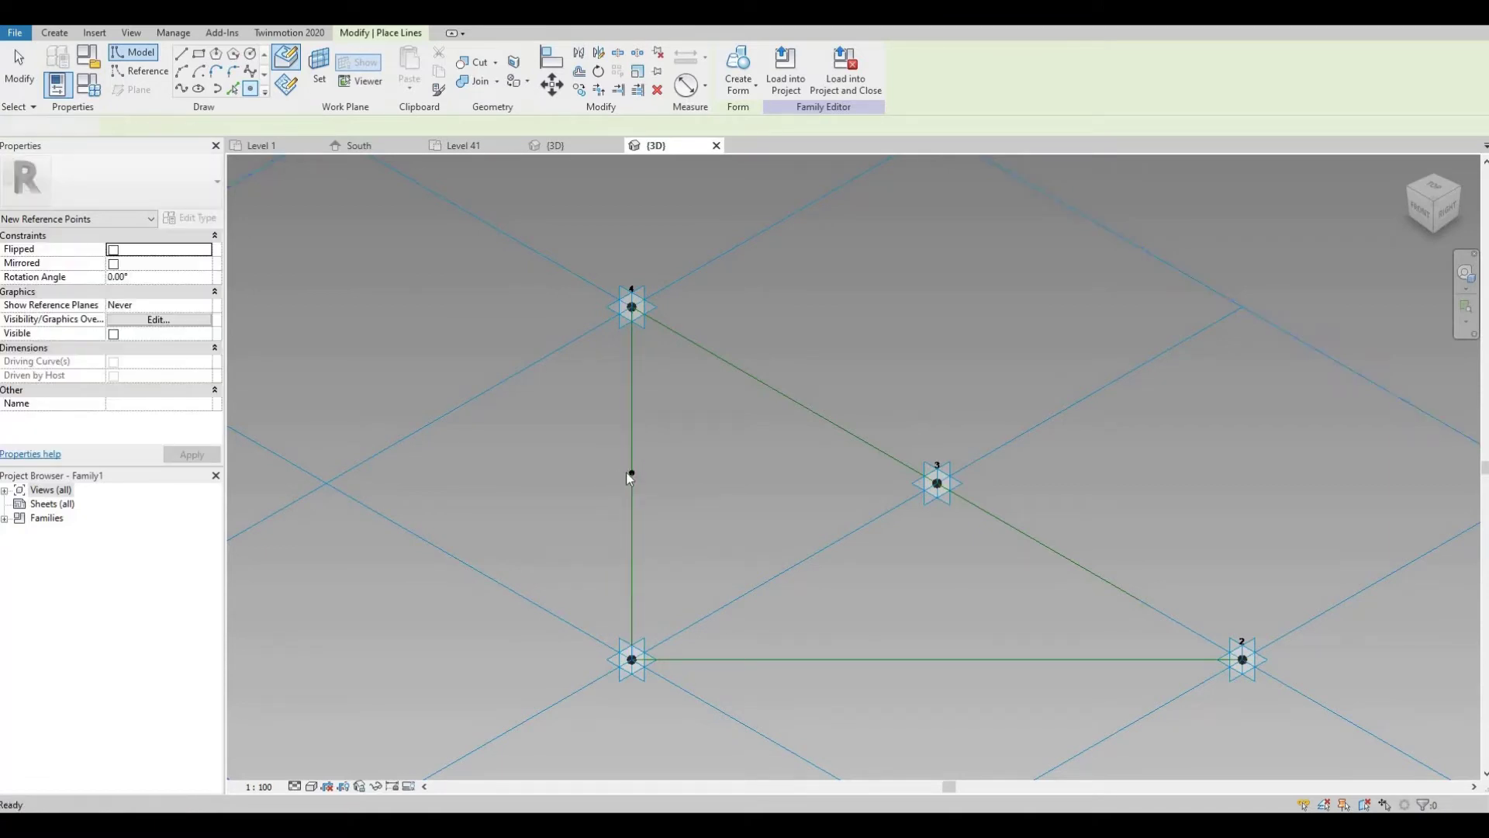
key(Escape)
key(Escape)
Draw a model-line circle with a radius of 300 centred on the new reference point, on that point's own work plane
scroll(636, 472, up, 2)
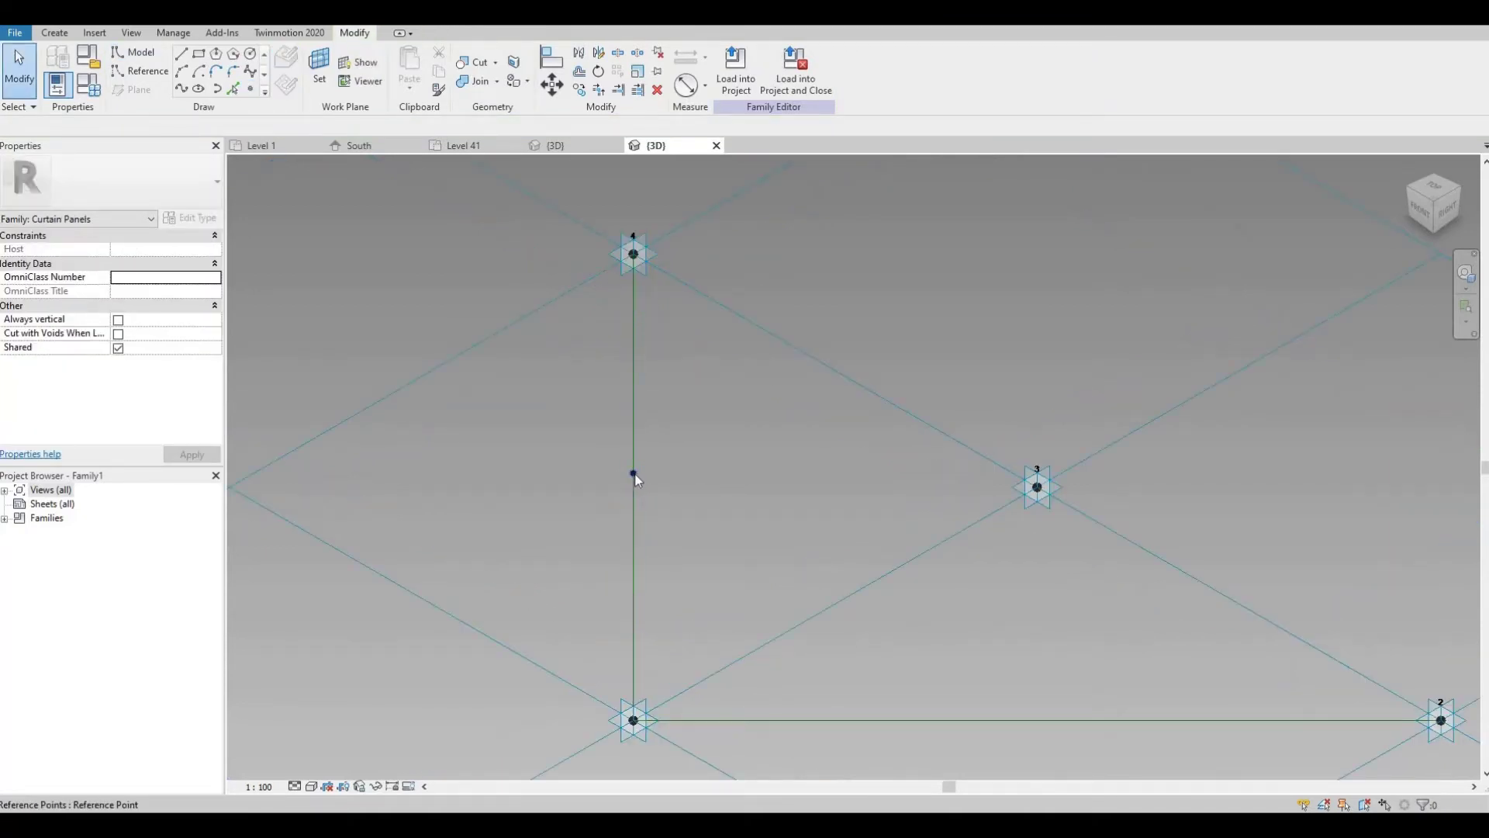
click(642, 472)
scroll(664, 468, up, 3)
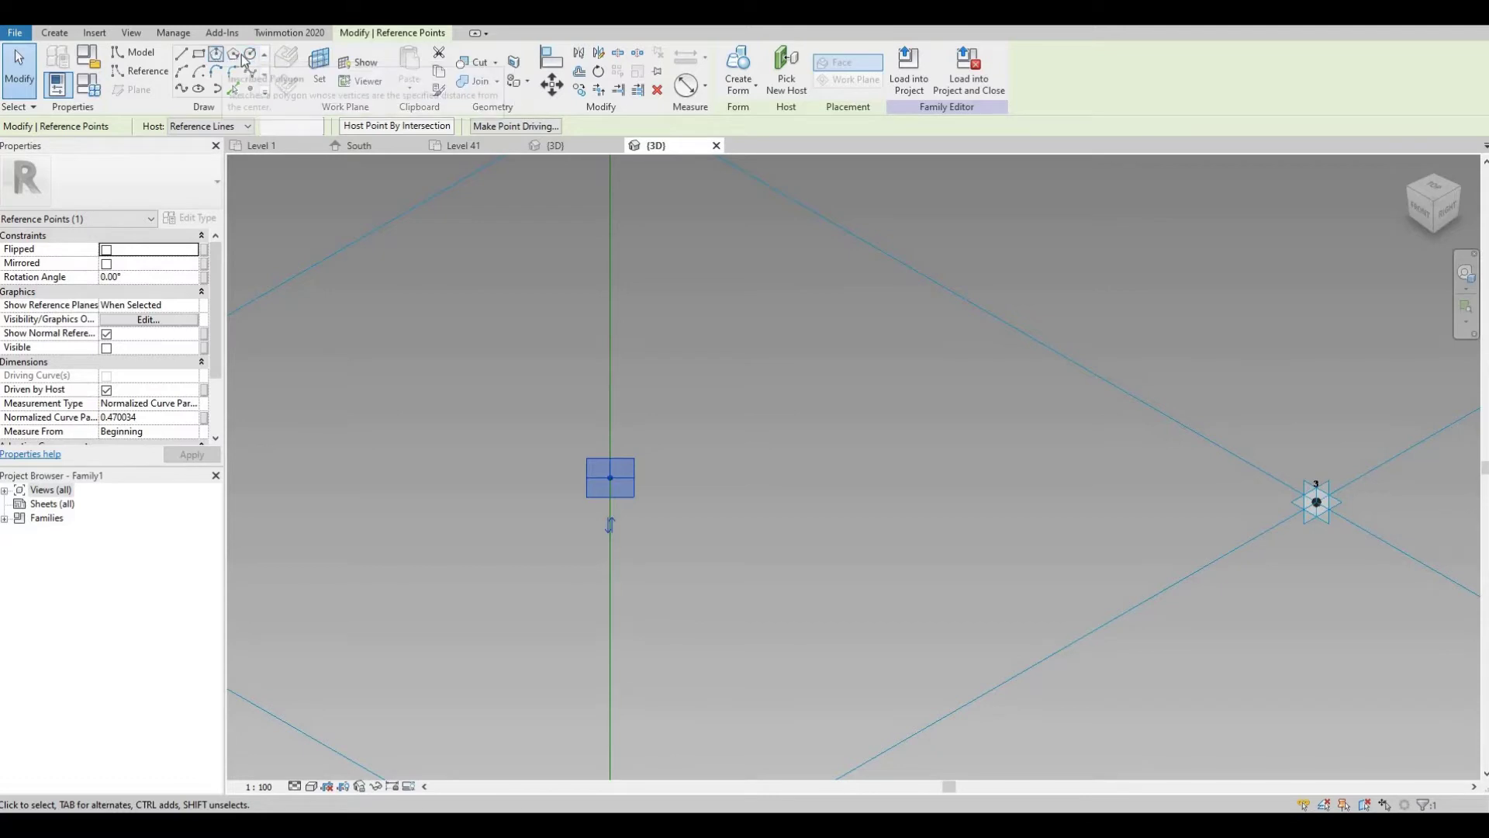
click(216, 54)
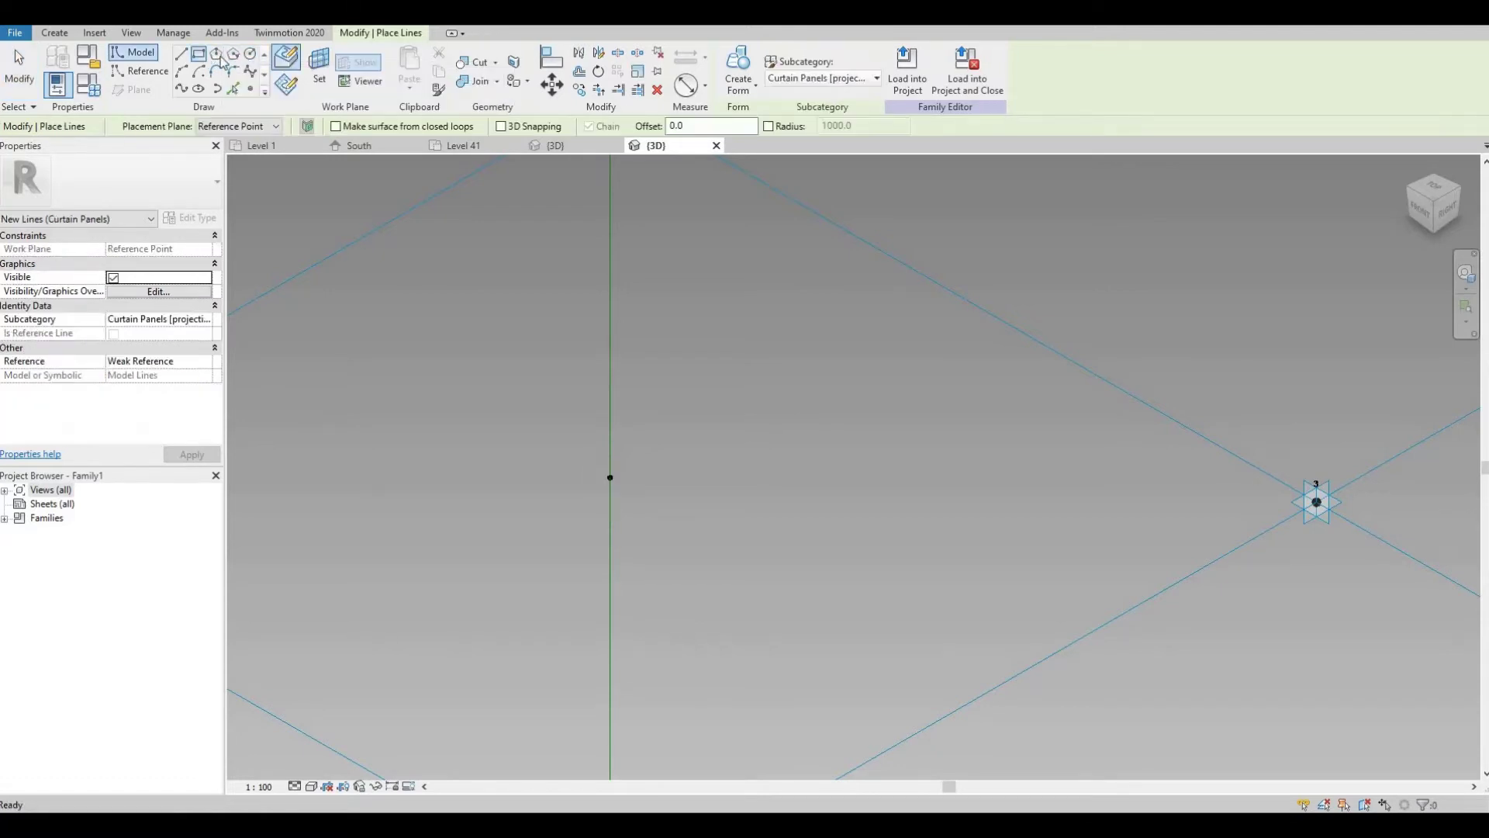
click(250, 54)
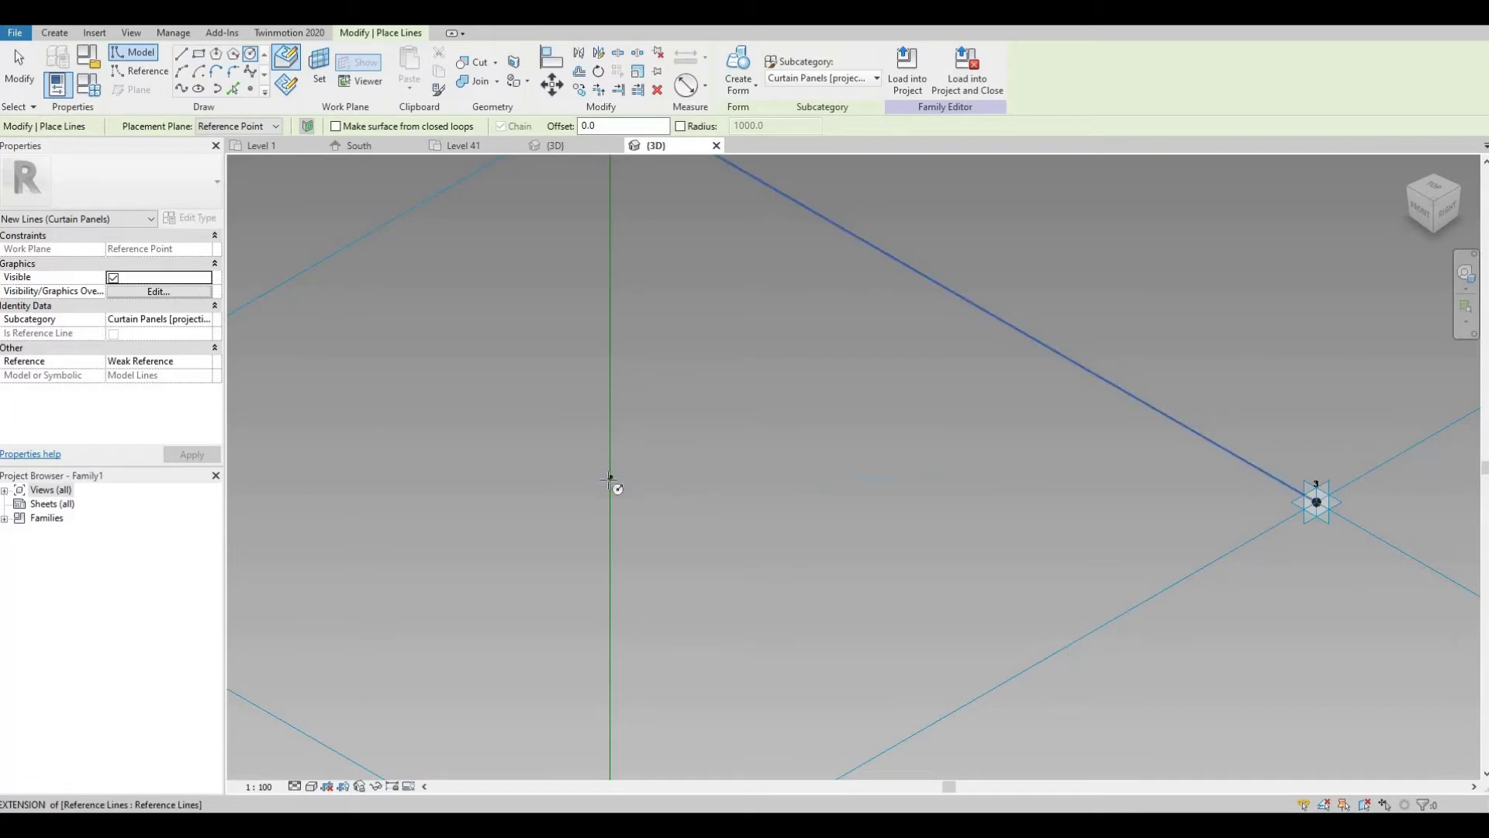
click(645, 486)
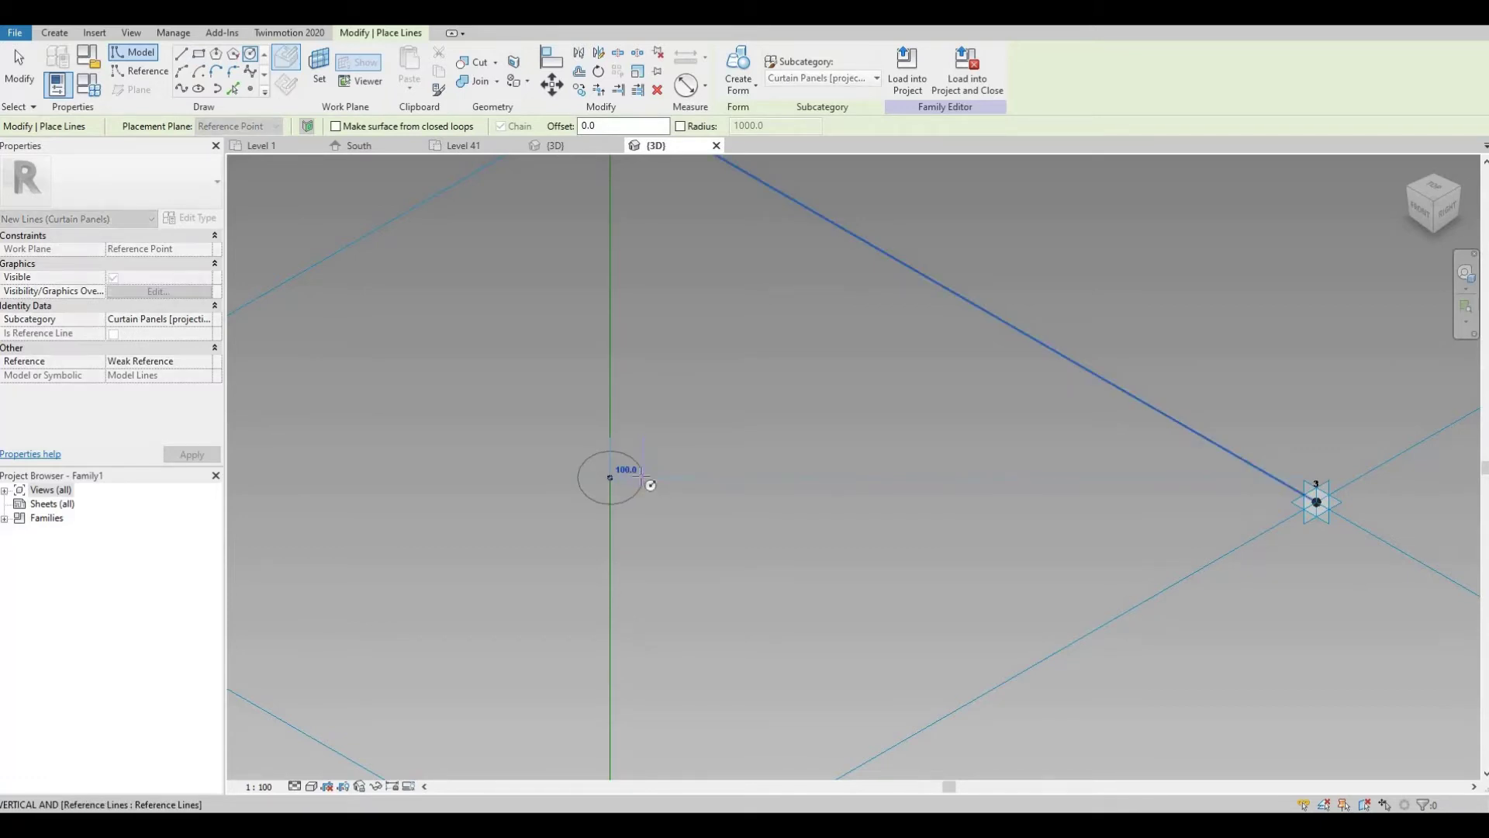
text(300)
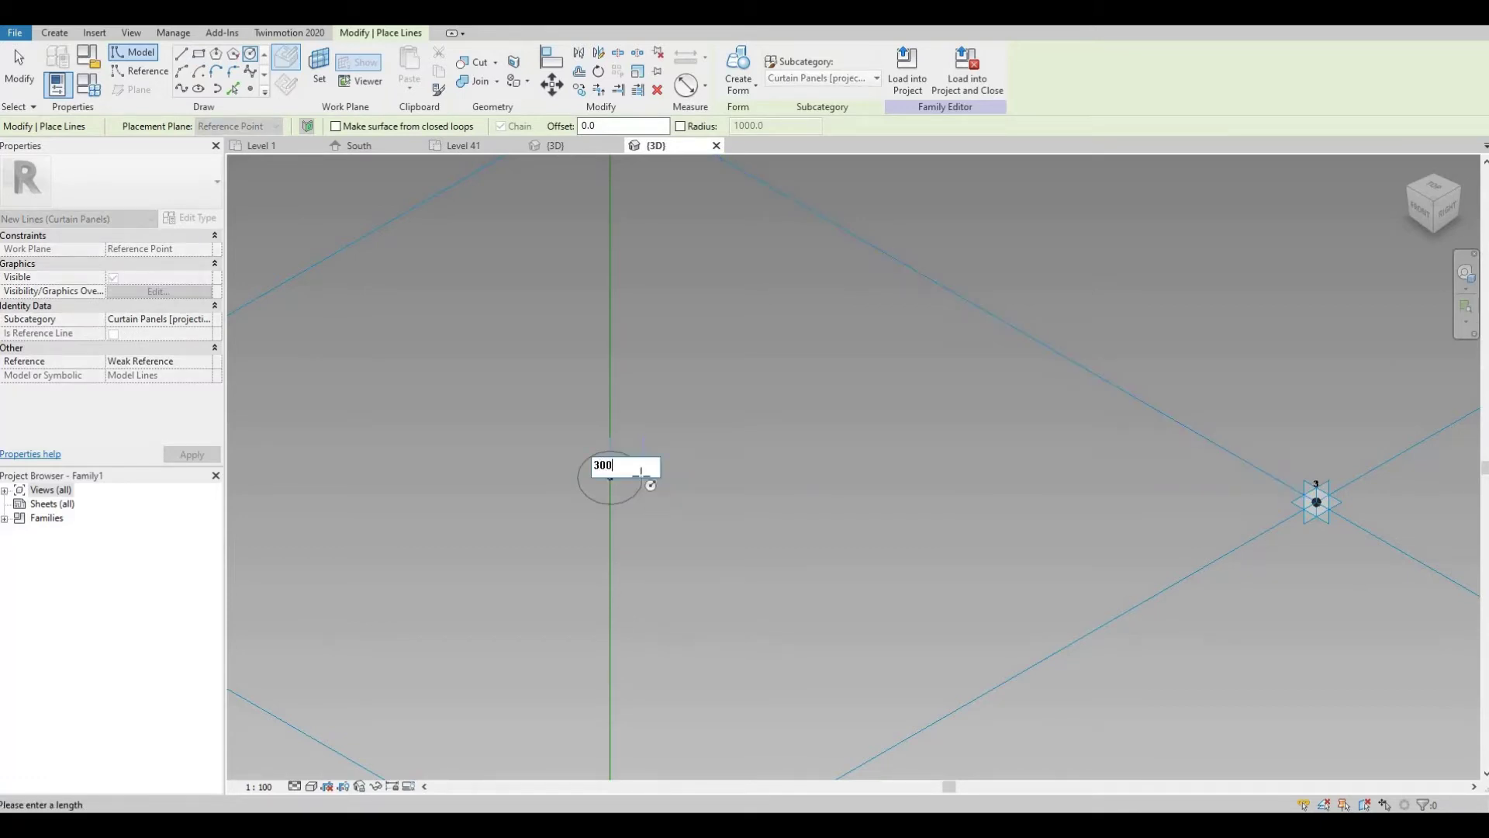
key(Return)
scroll(638, 475, down, 3)
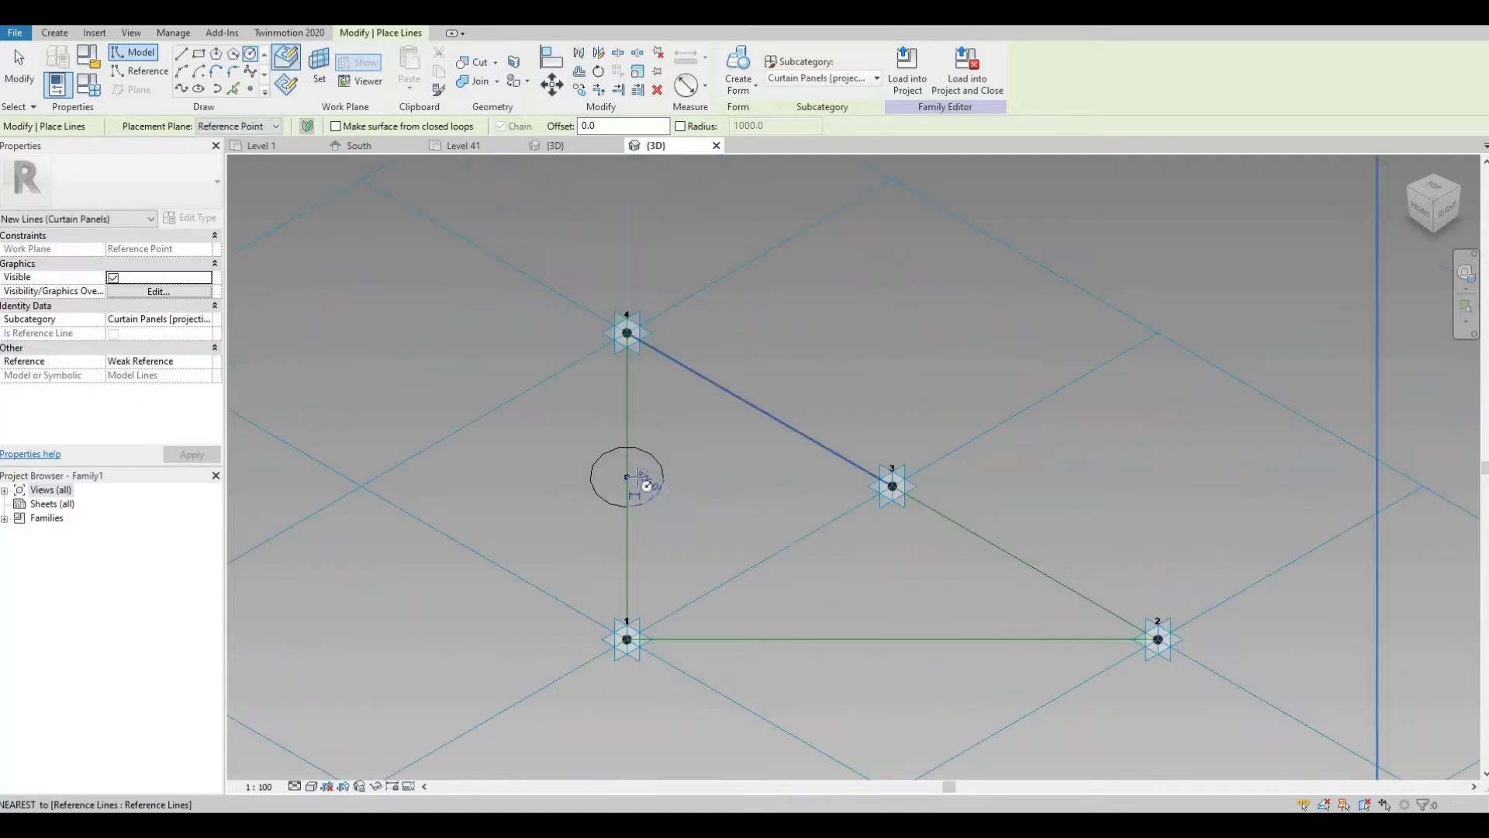
scroll(636, 475, up, 2)
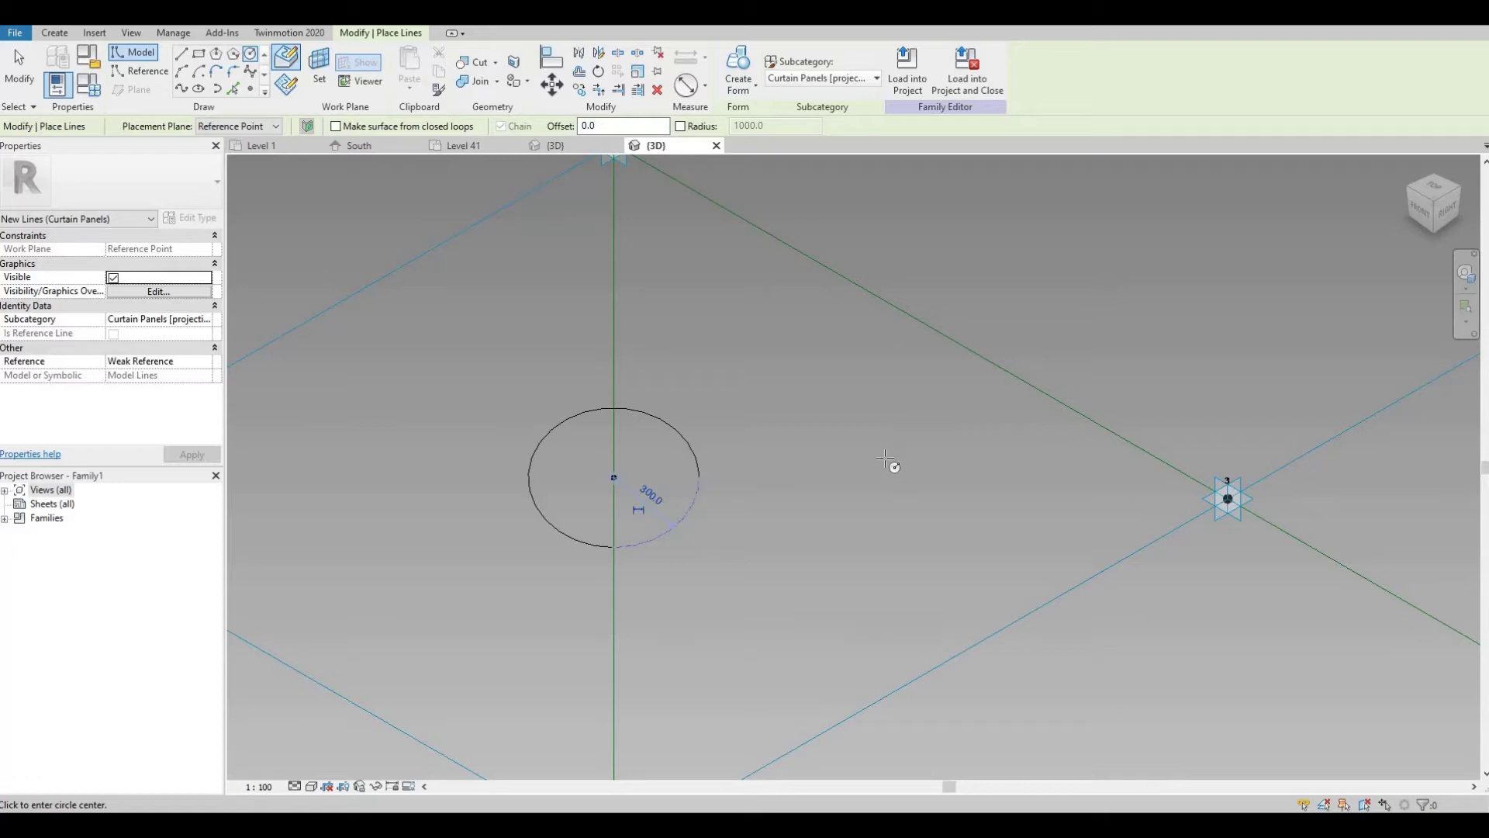
scroll(519, 399, down, 1)
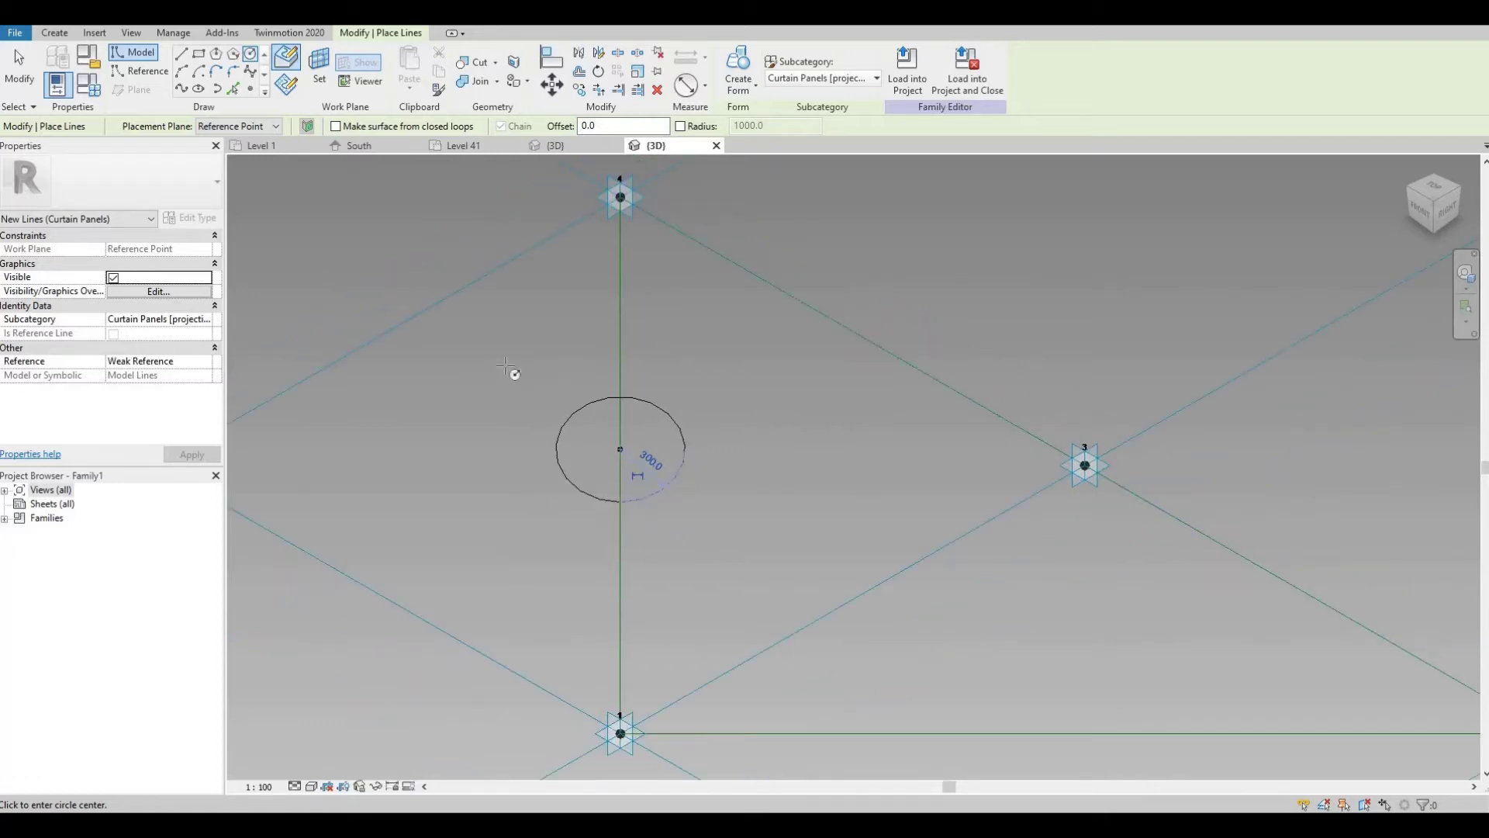
scroll(515, 365, up, 2)
key(Escape)
key(Escape)
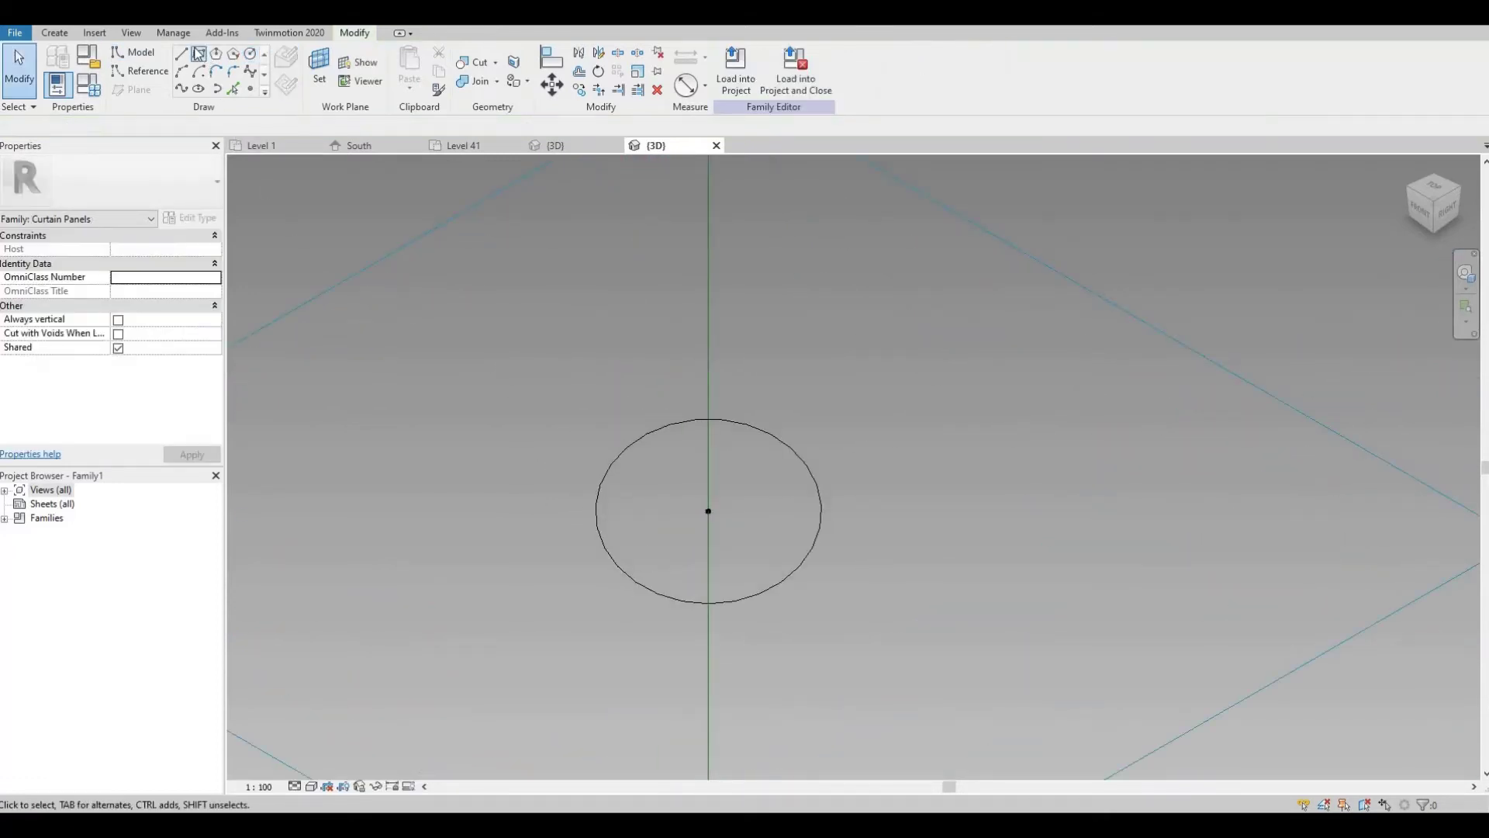
Draw straight model lines from the circle's left quadrant to its top quadrant and to its bottom quadrant
click(181, 55)
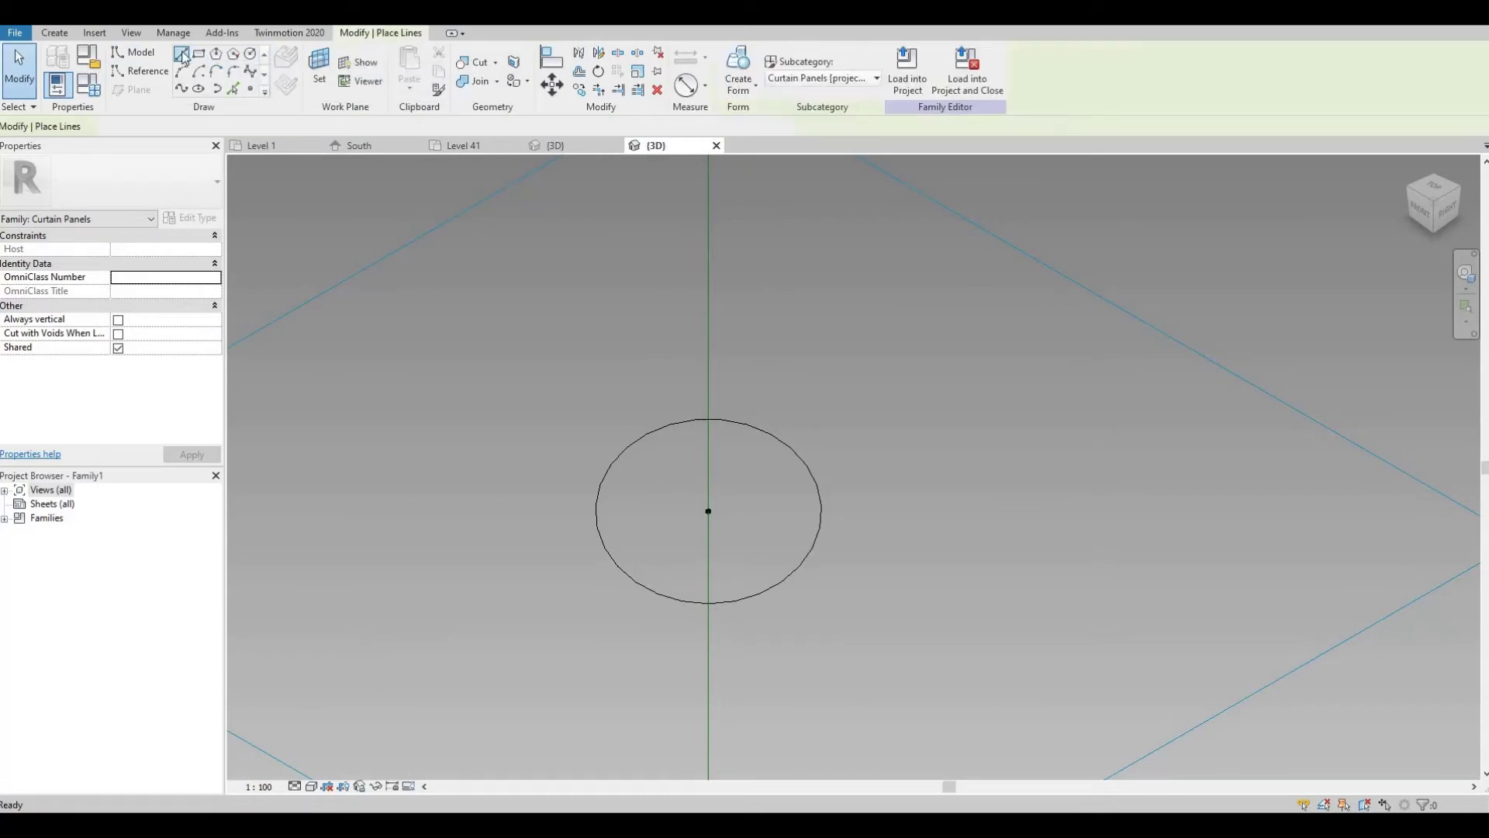
click(602, 518)
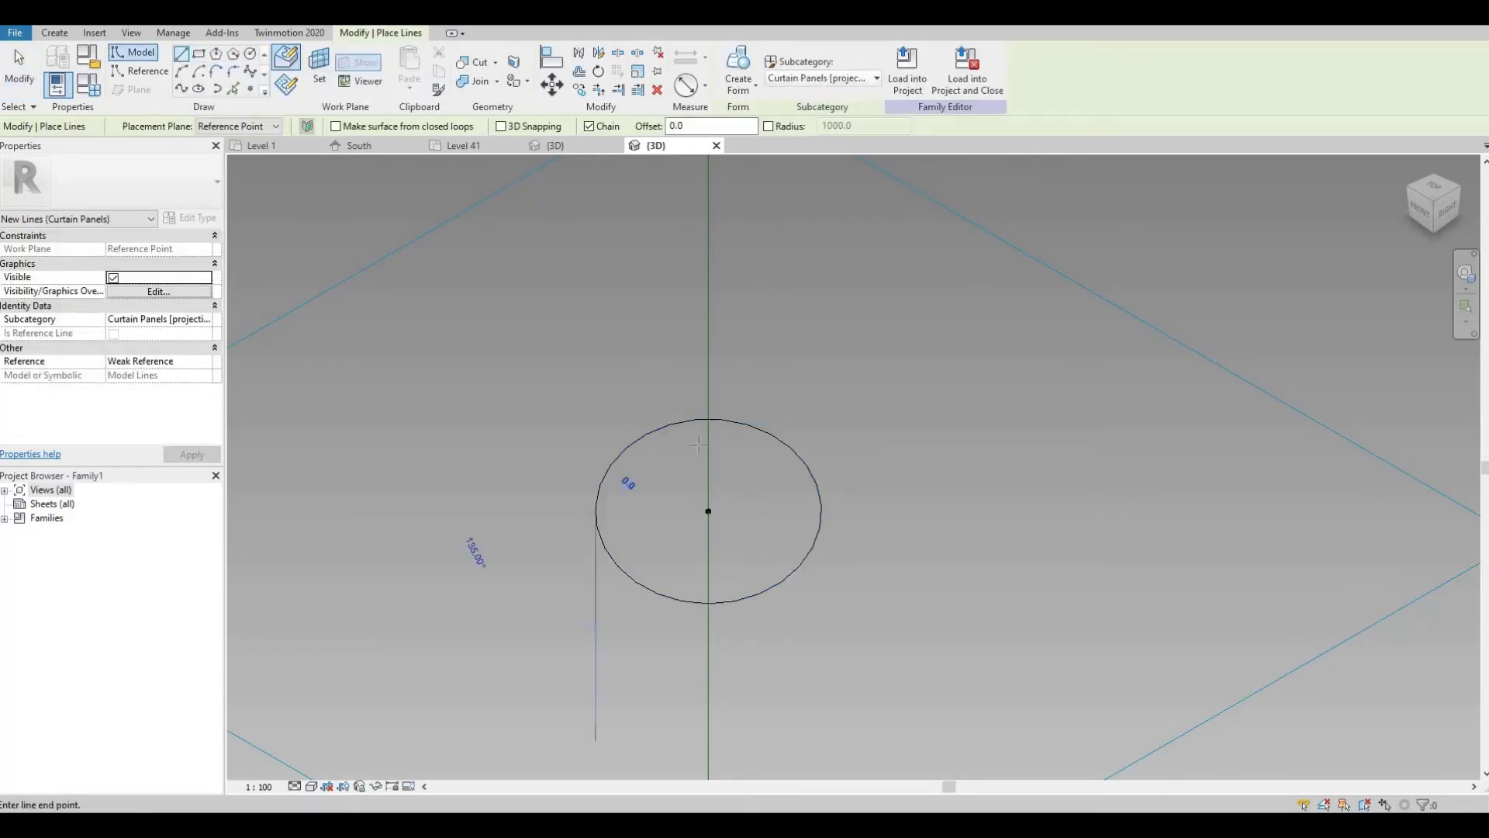
click(710, 419)
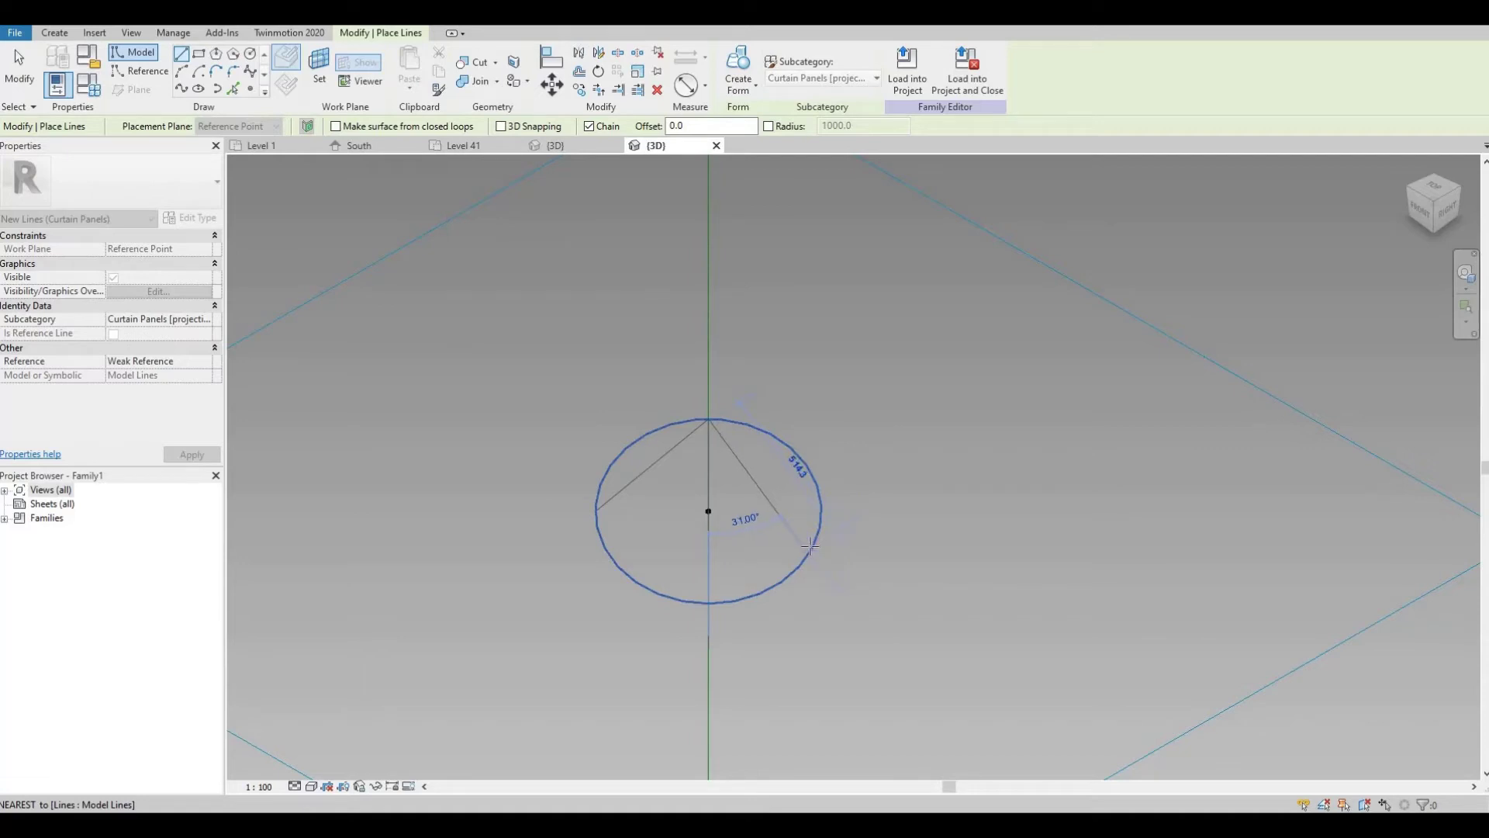
scroll(812, 541, up, 3)
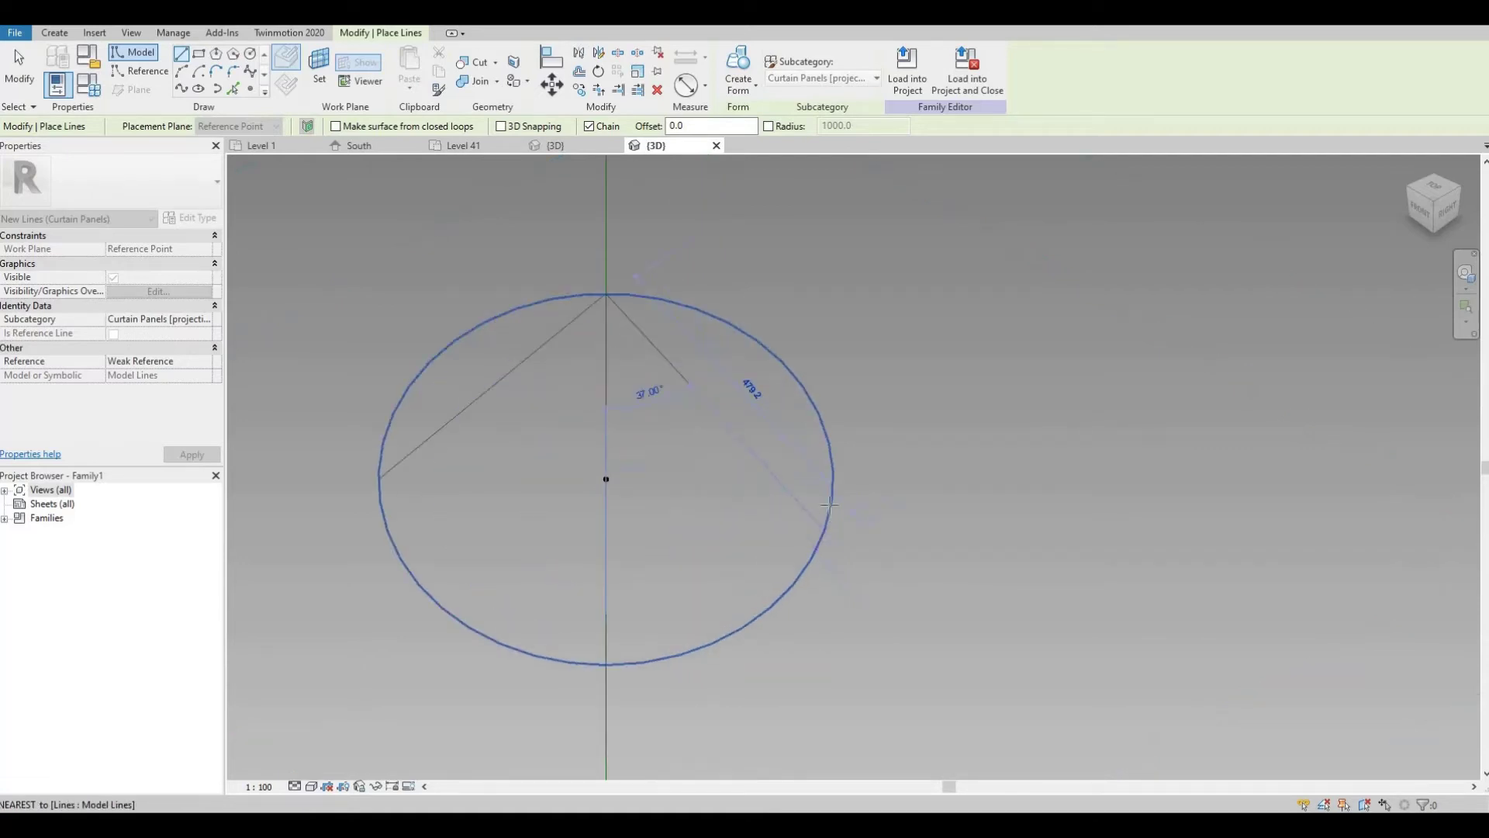
key(Escape)
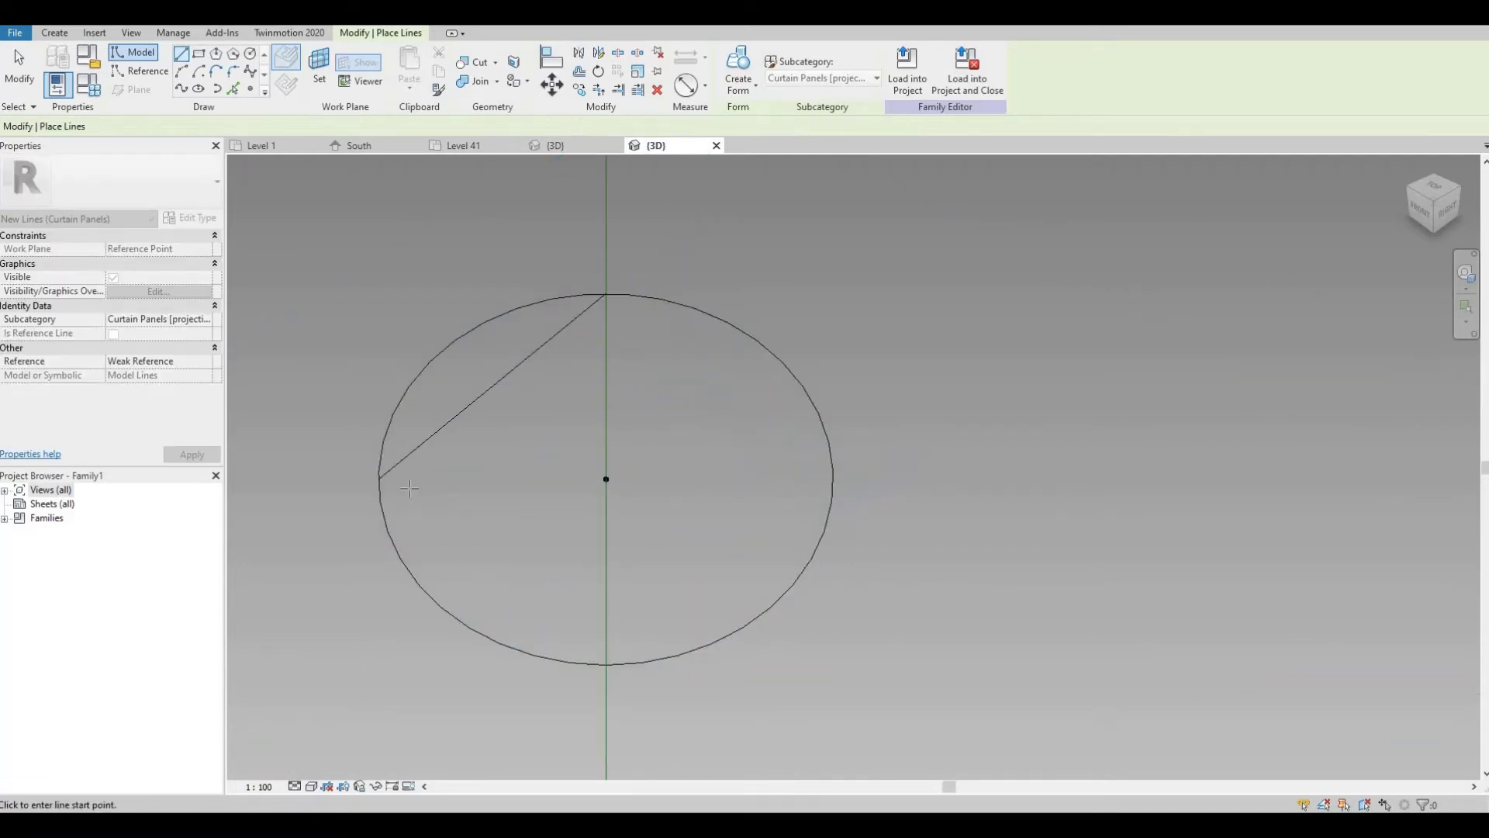
click(377, 479)
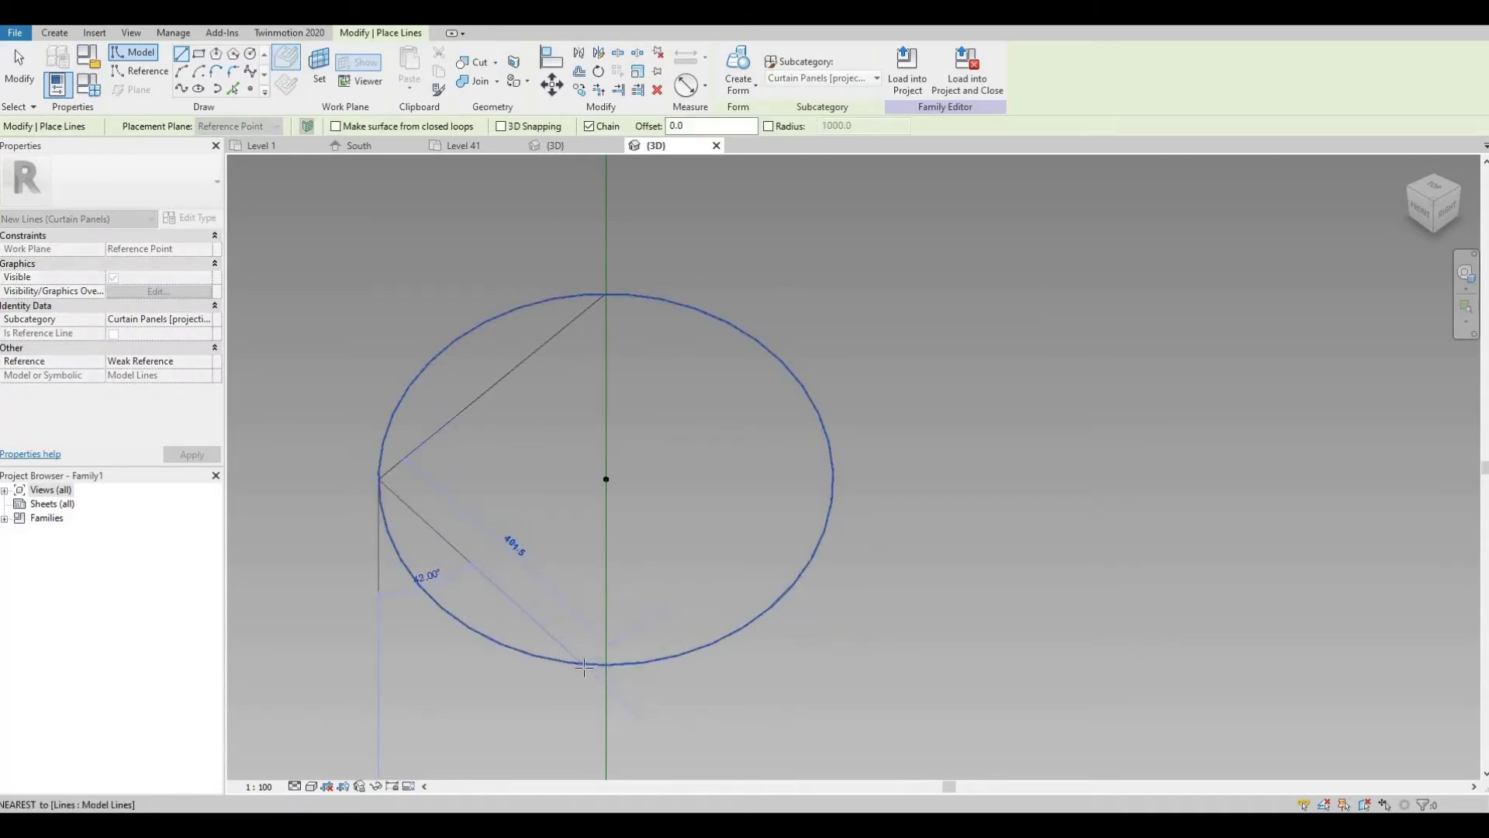
scroll(587, 673, up, 1)
scroll(588, 677, up, 1)
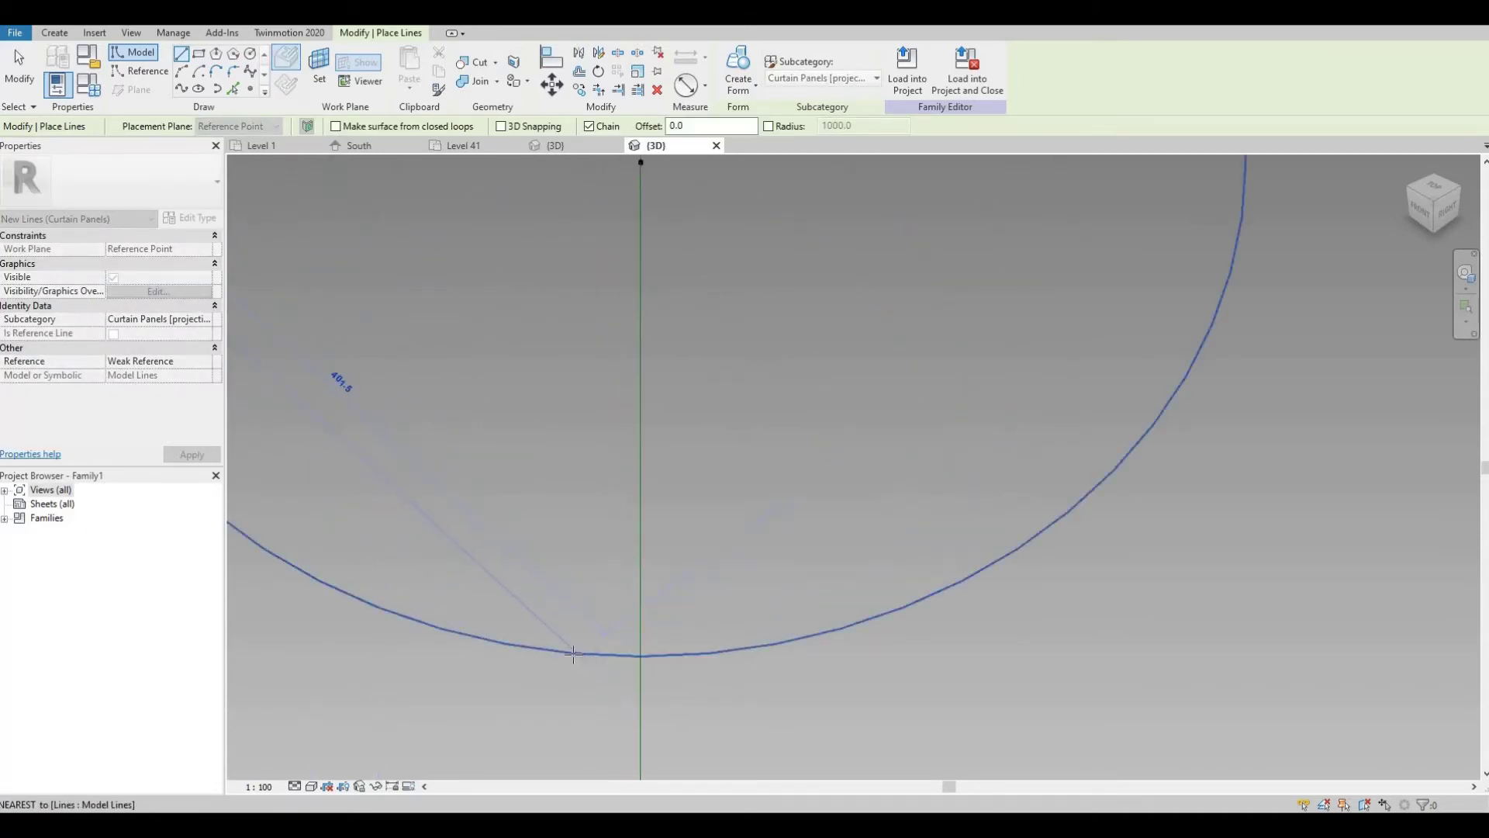
click(641, 656)
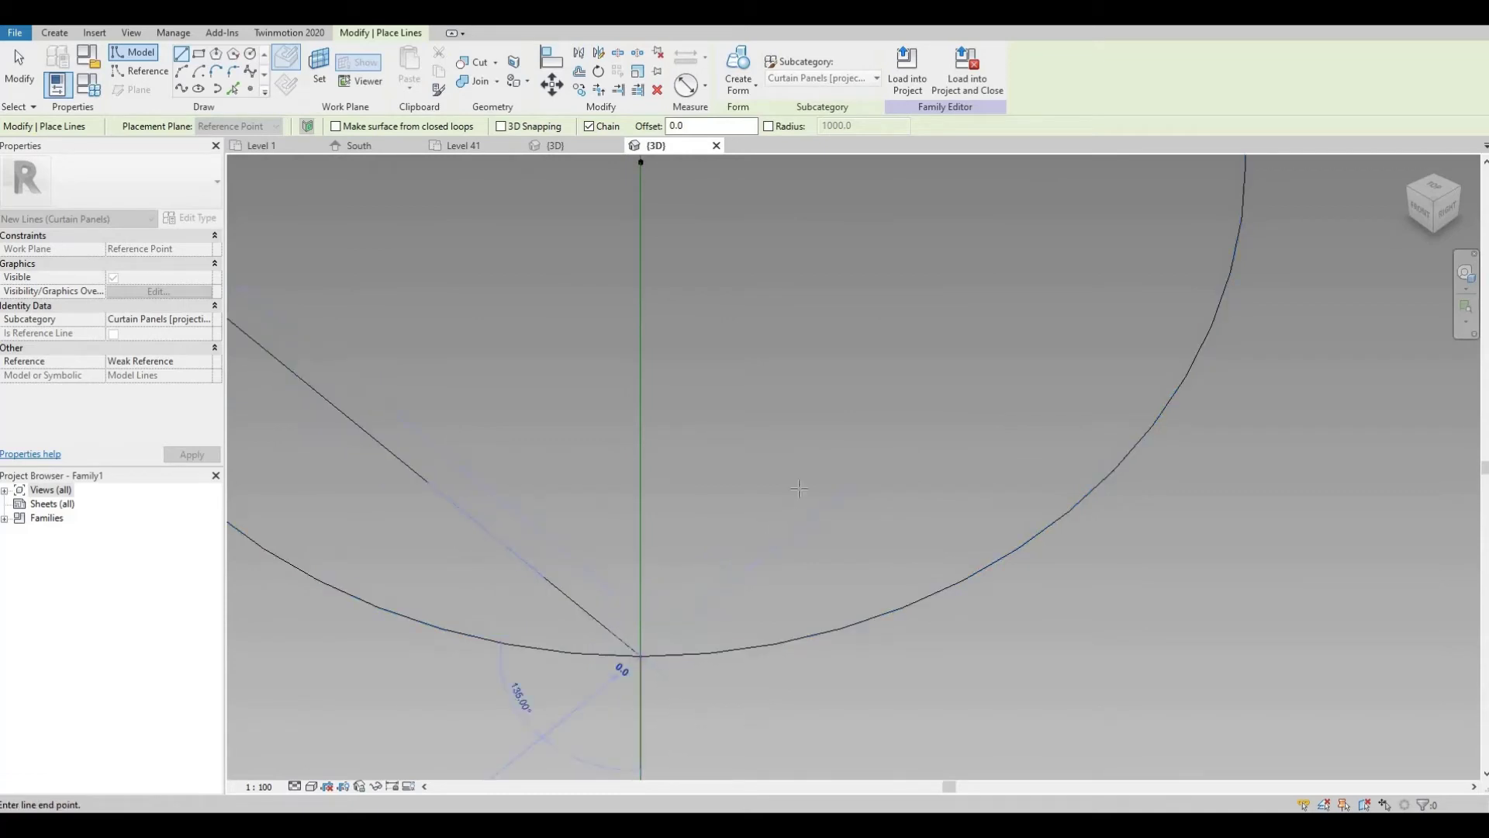
Close the inscribed square with model lines from the circle's top quadrant through its right quadrant to its bottom quadrant
scroll(831, 439, down, 1)
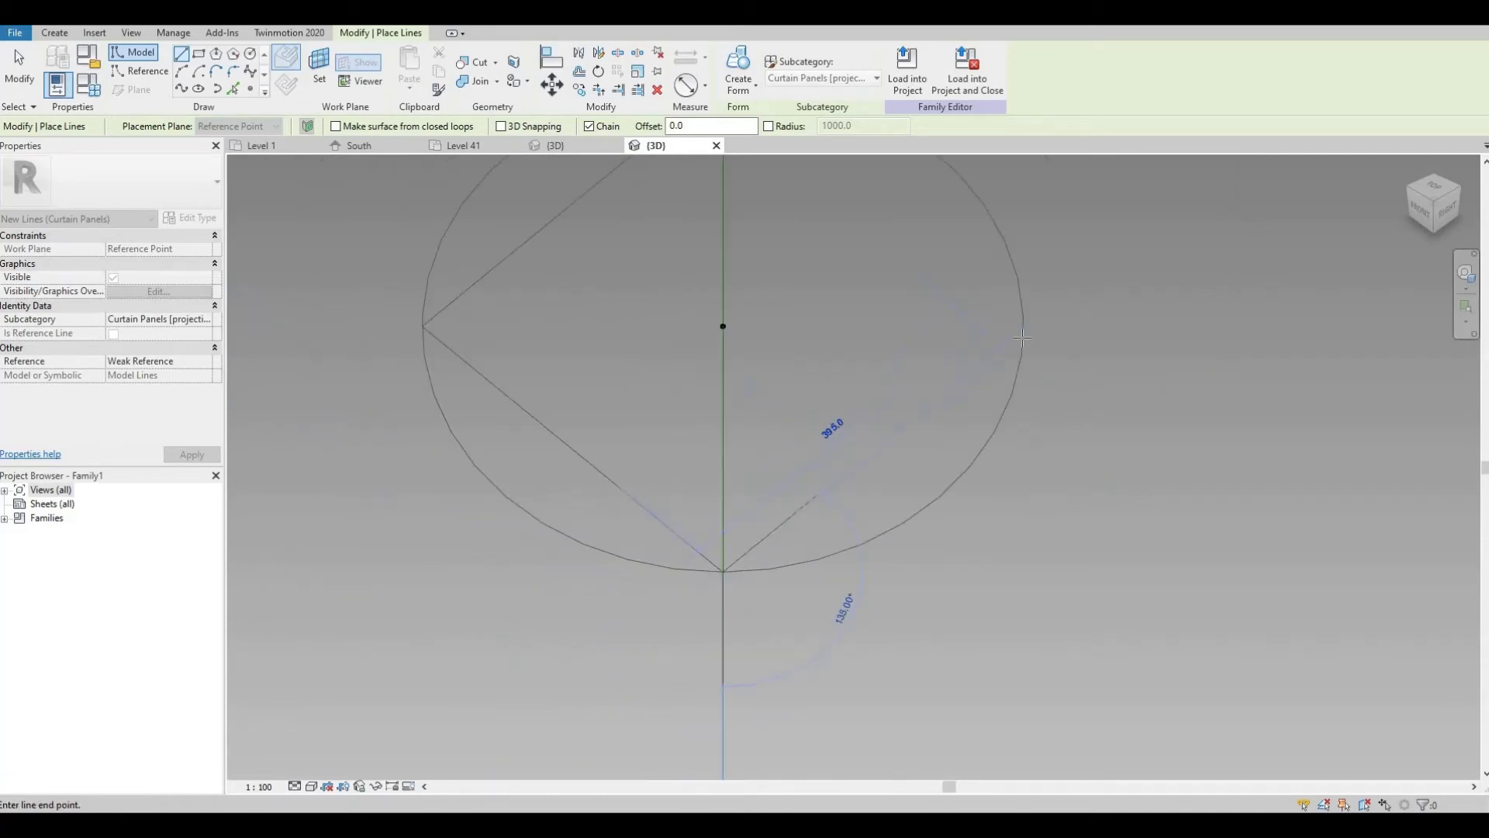
scroll(1023, 338, down, 1)
scroll(1023, 338, up, 2)
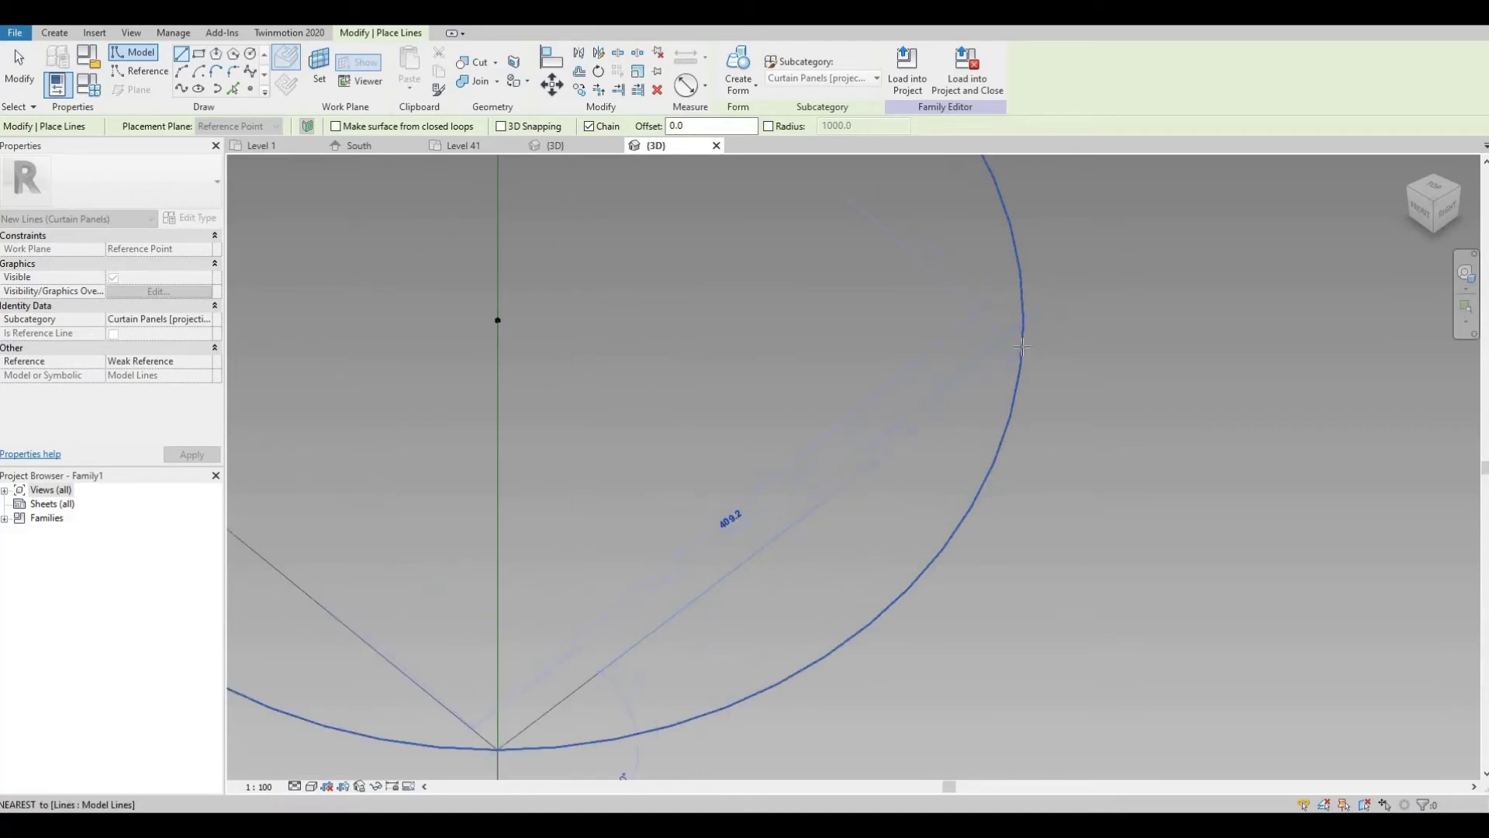
scroll(1024, 325, down, 2)
key(Escape)
middle_drag(892, 256, 813, 451)
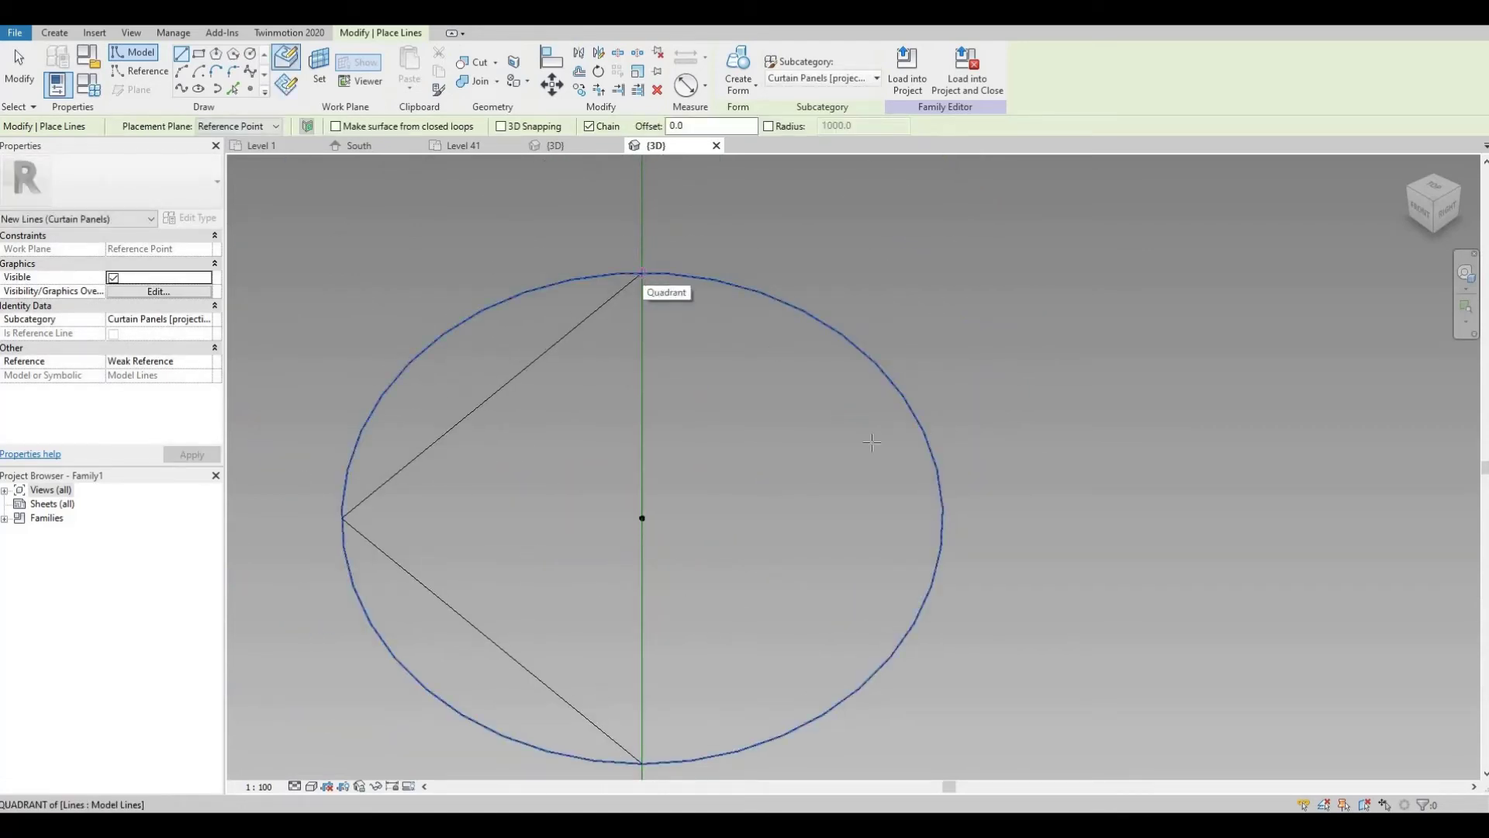
click(642, 273)
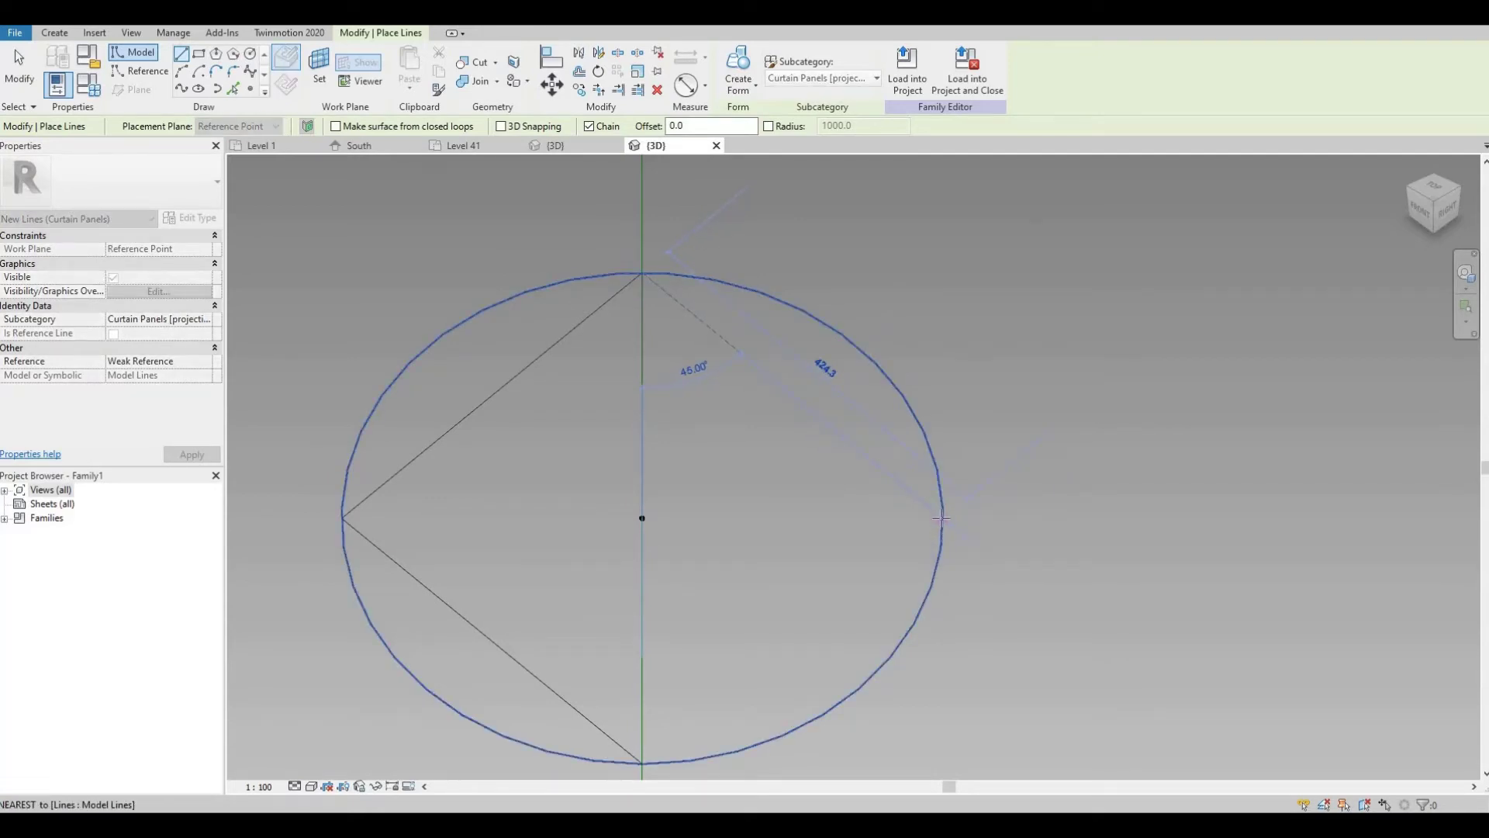
click(942, 517)
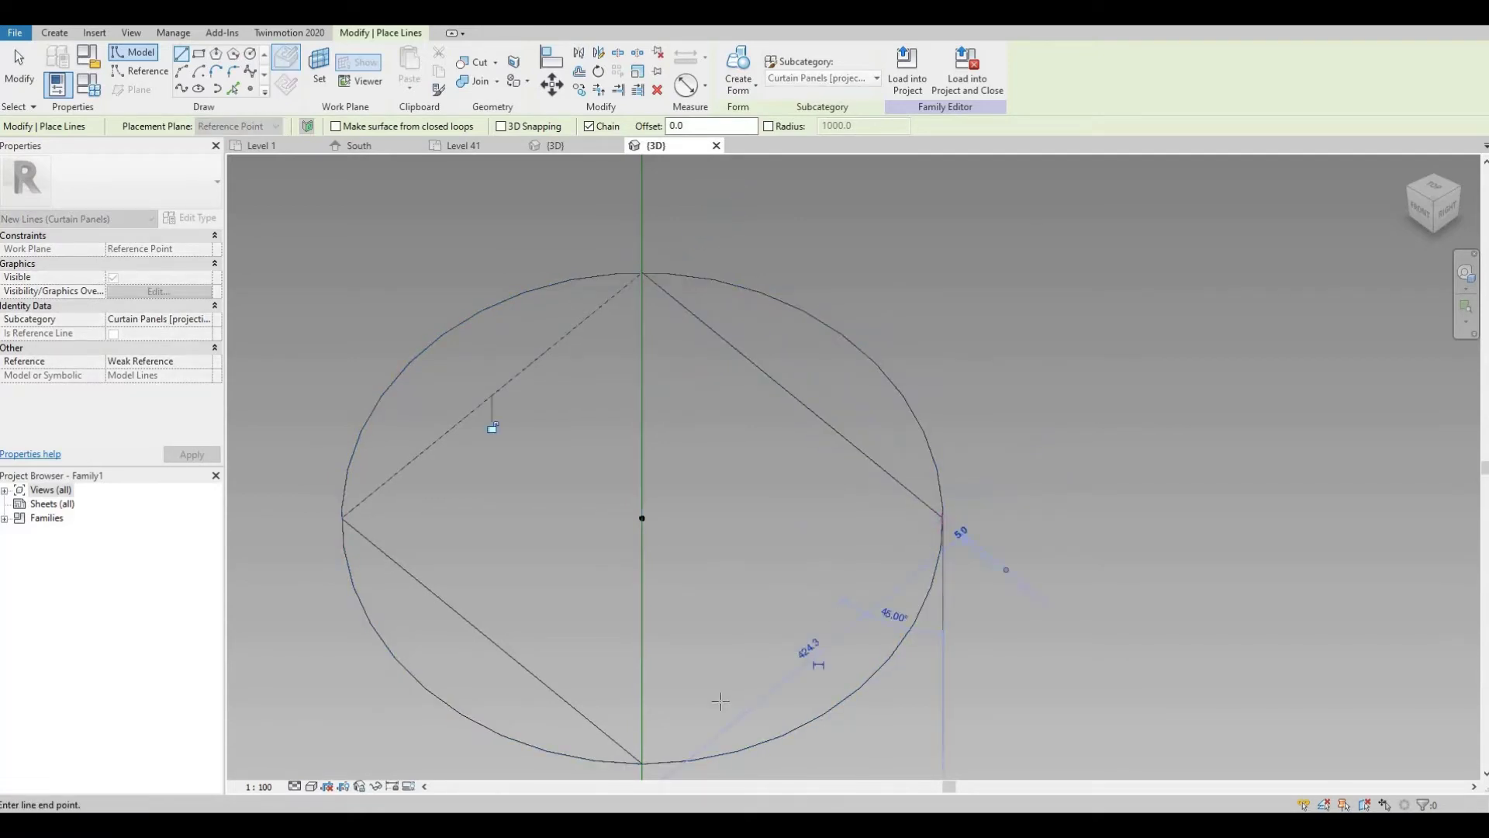
click(643, 762)
key(Escape)
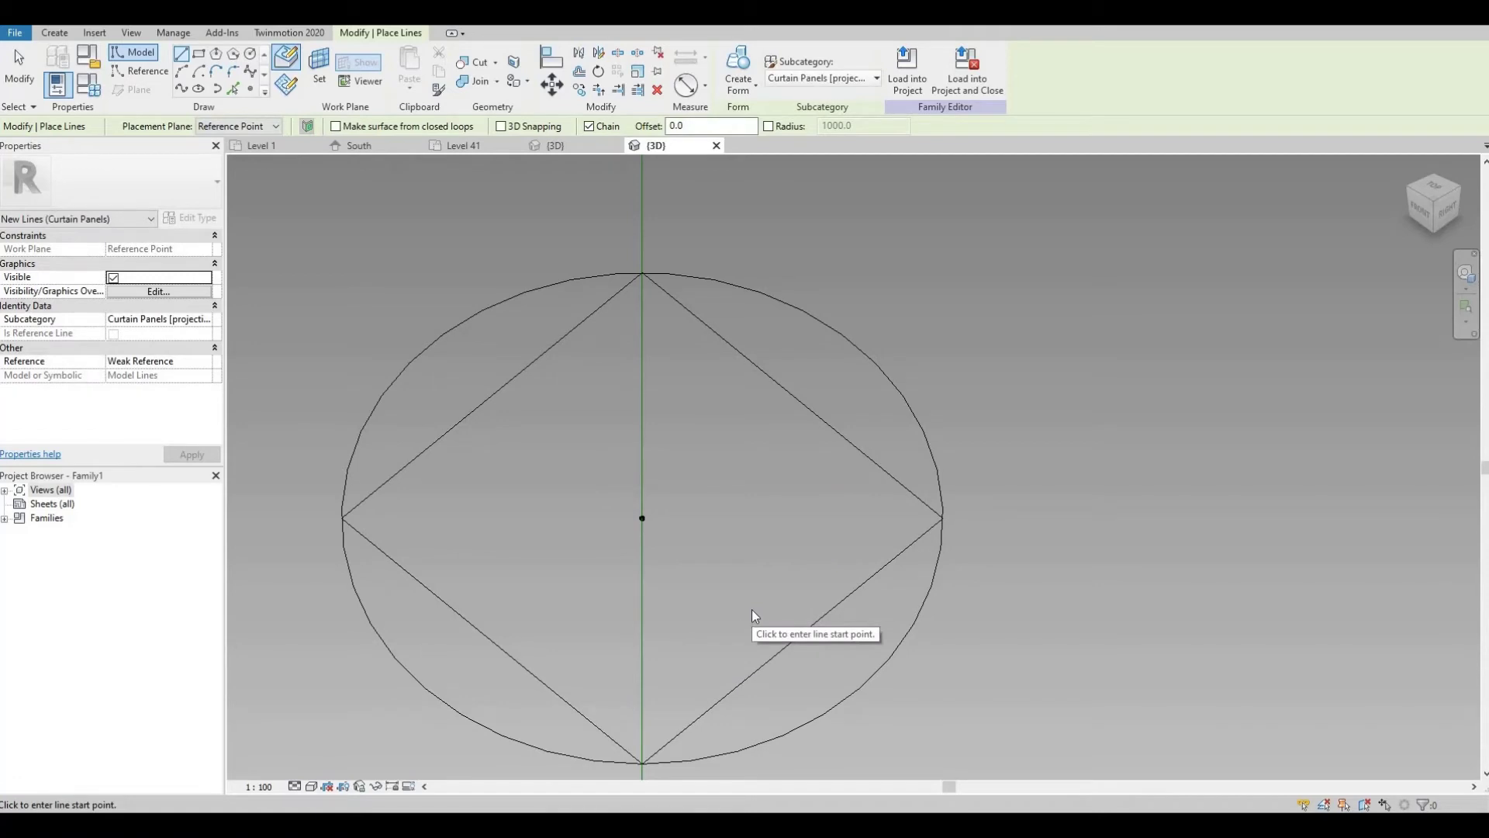
Delete the construction circle around the inscribed square, keeping the four square lines
key(Escape)
scroll(753, 597, down, 2)
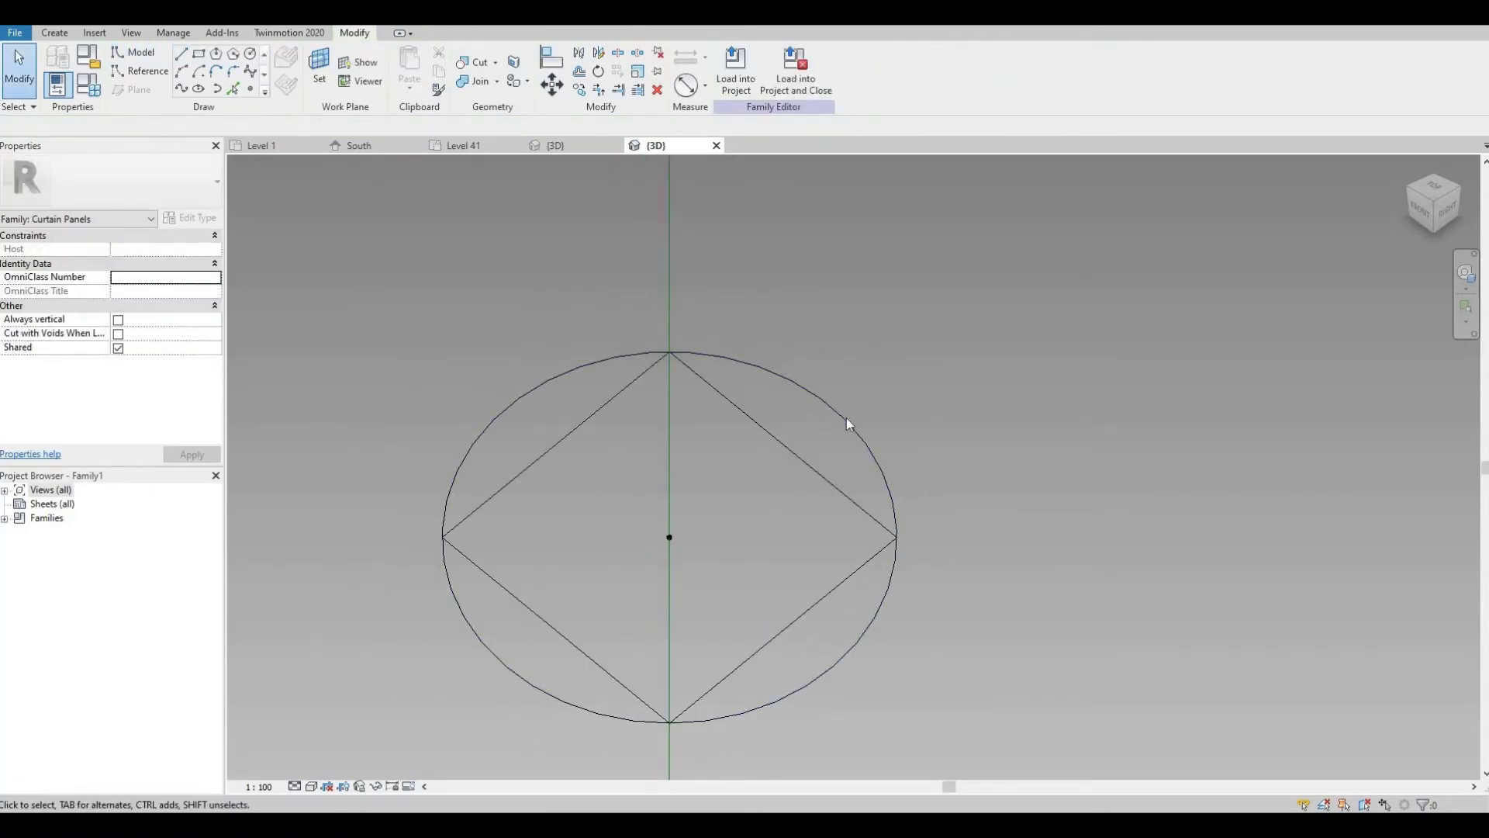
click(846, 417)
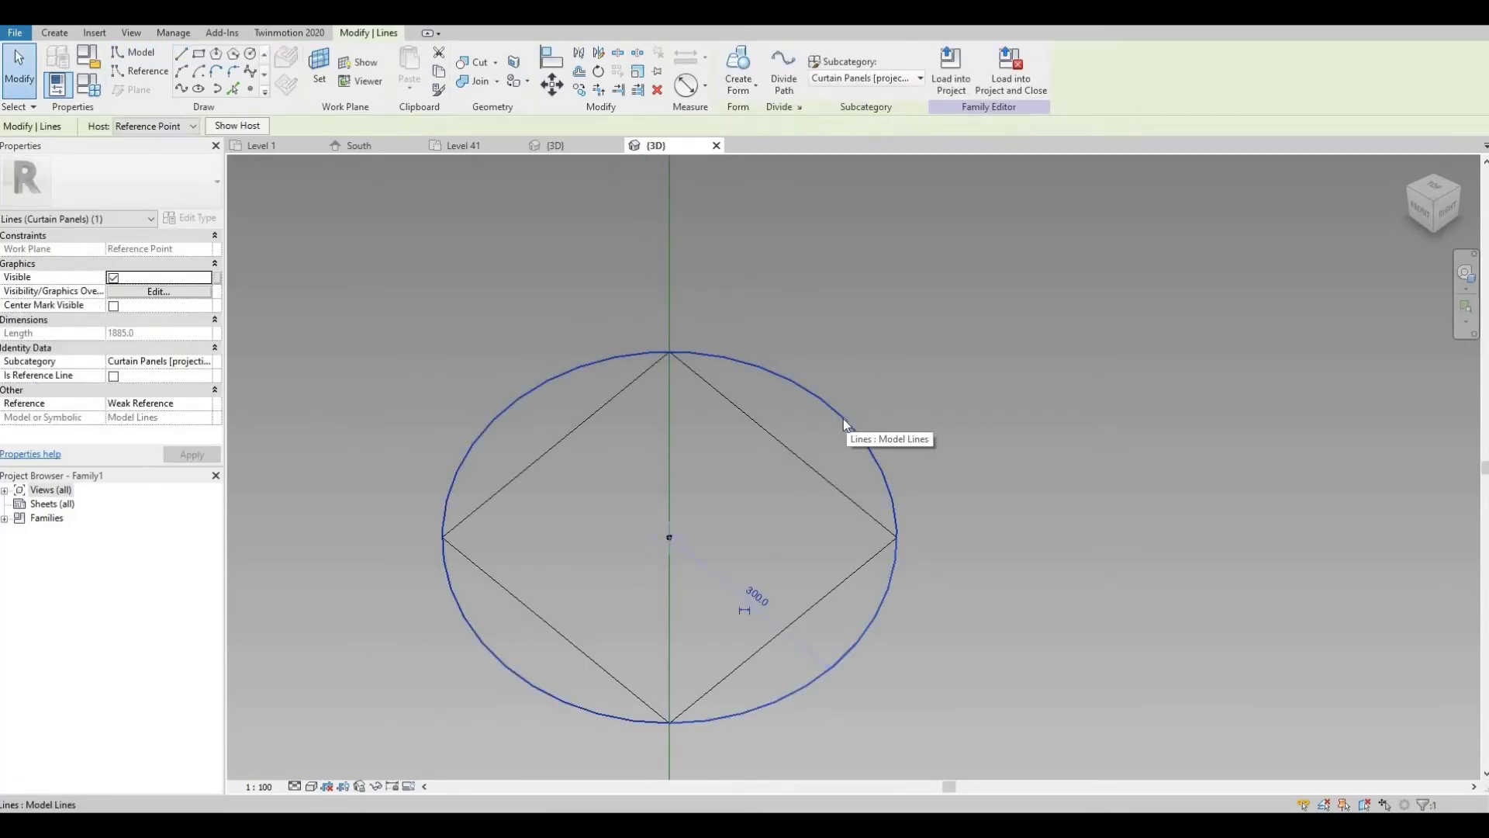
key(Delete)
Create a solid form by sweeping the square profile along the chain of reference lines joining the adaptive points
key(Tab)
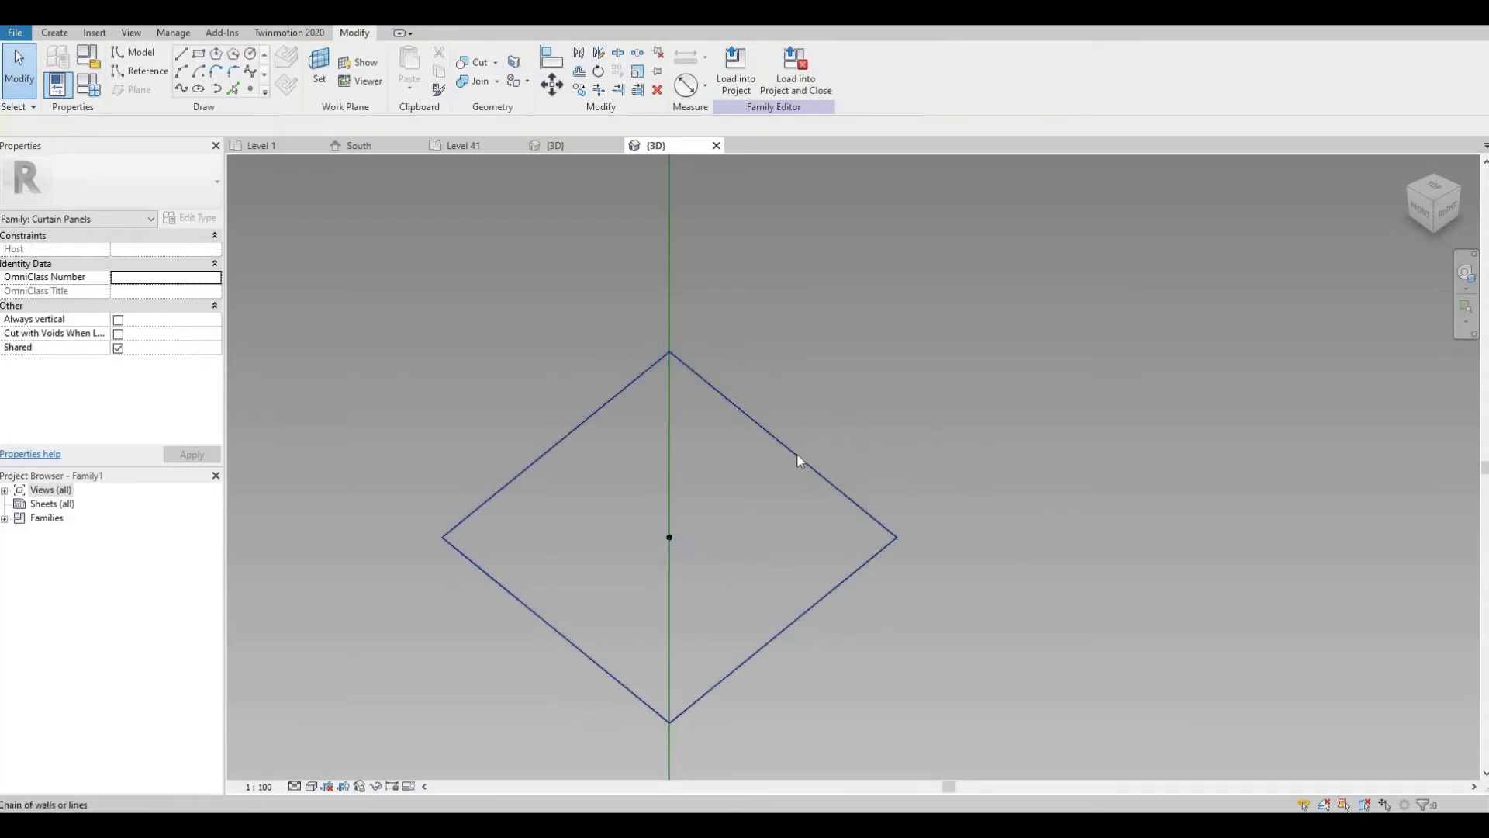
click(798, 458)
scroll(797, 457, down, 4)
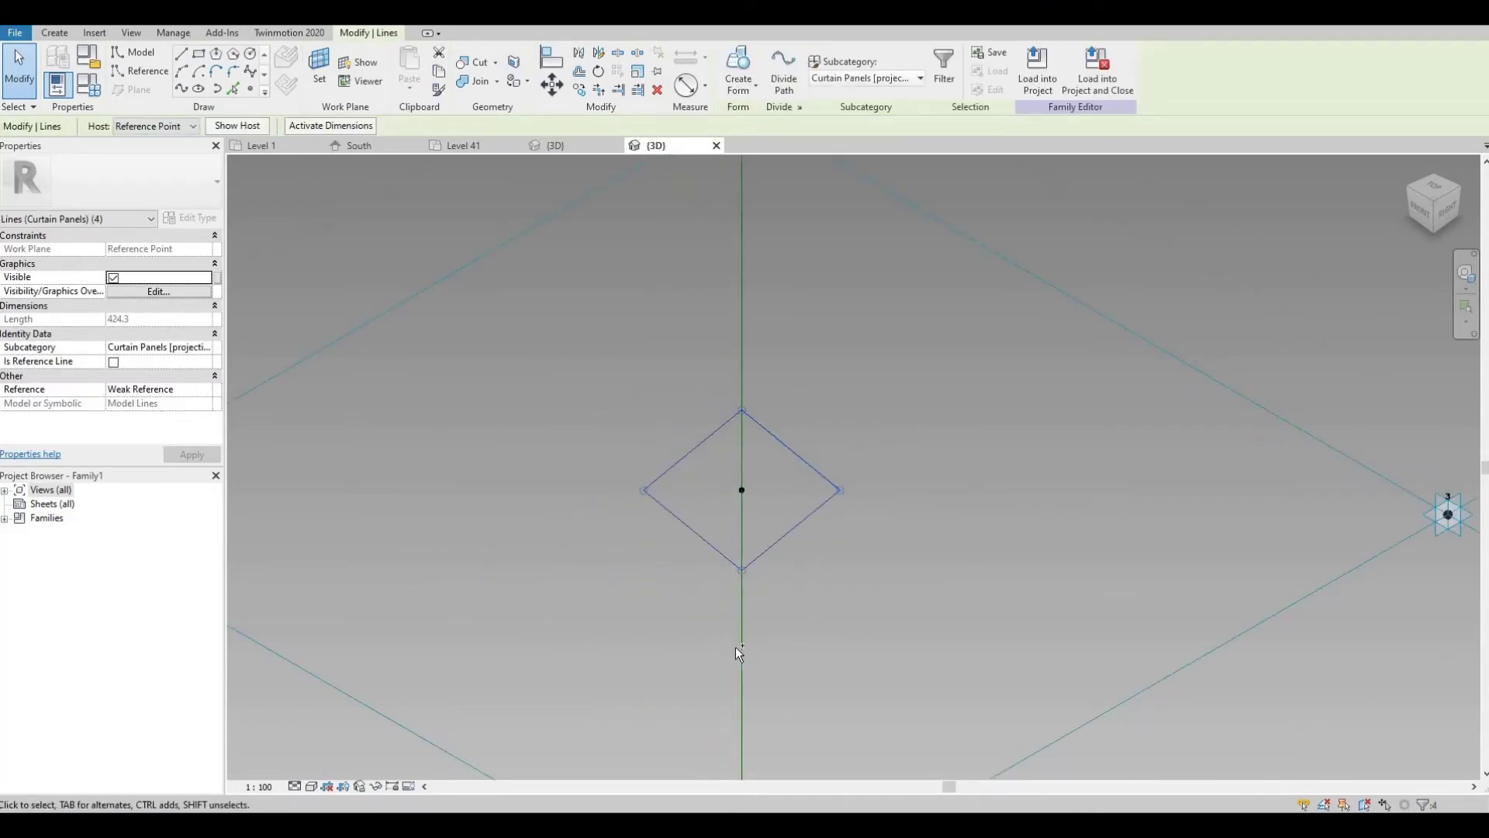
key(Tab)
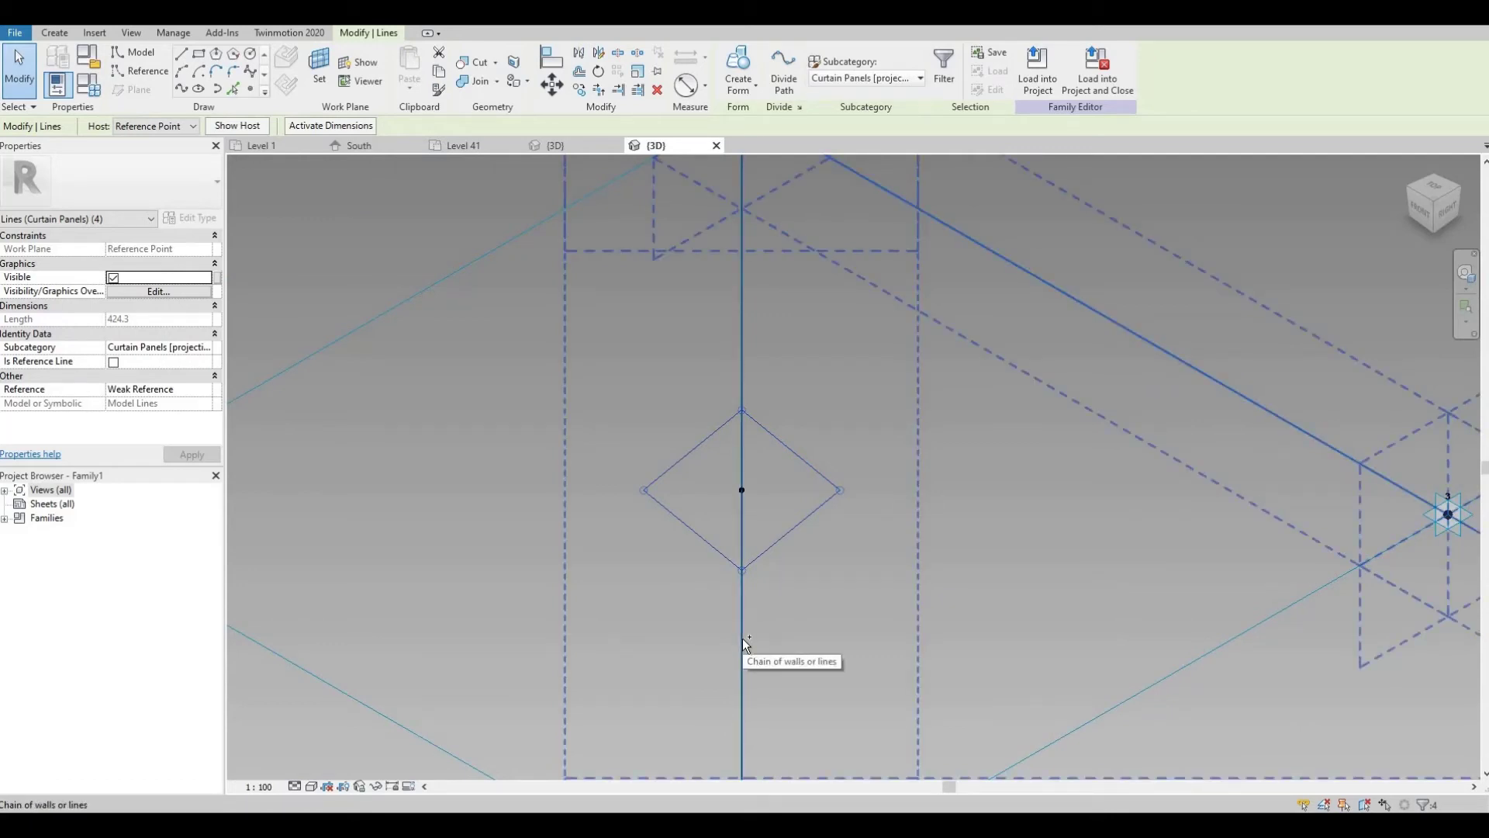
ctrl+click(743, 638)
scroll(739, 585, down, 1)
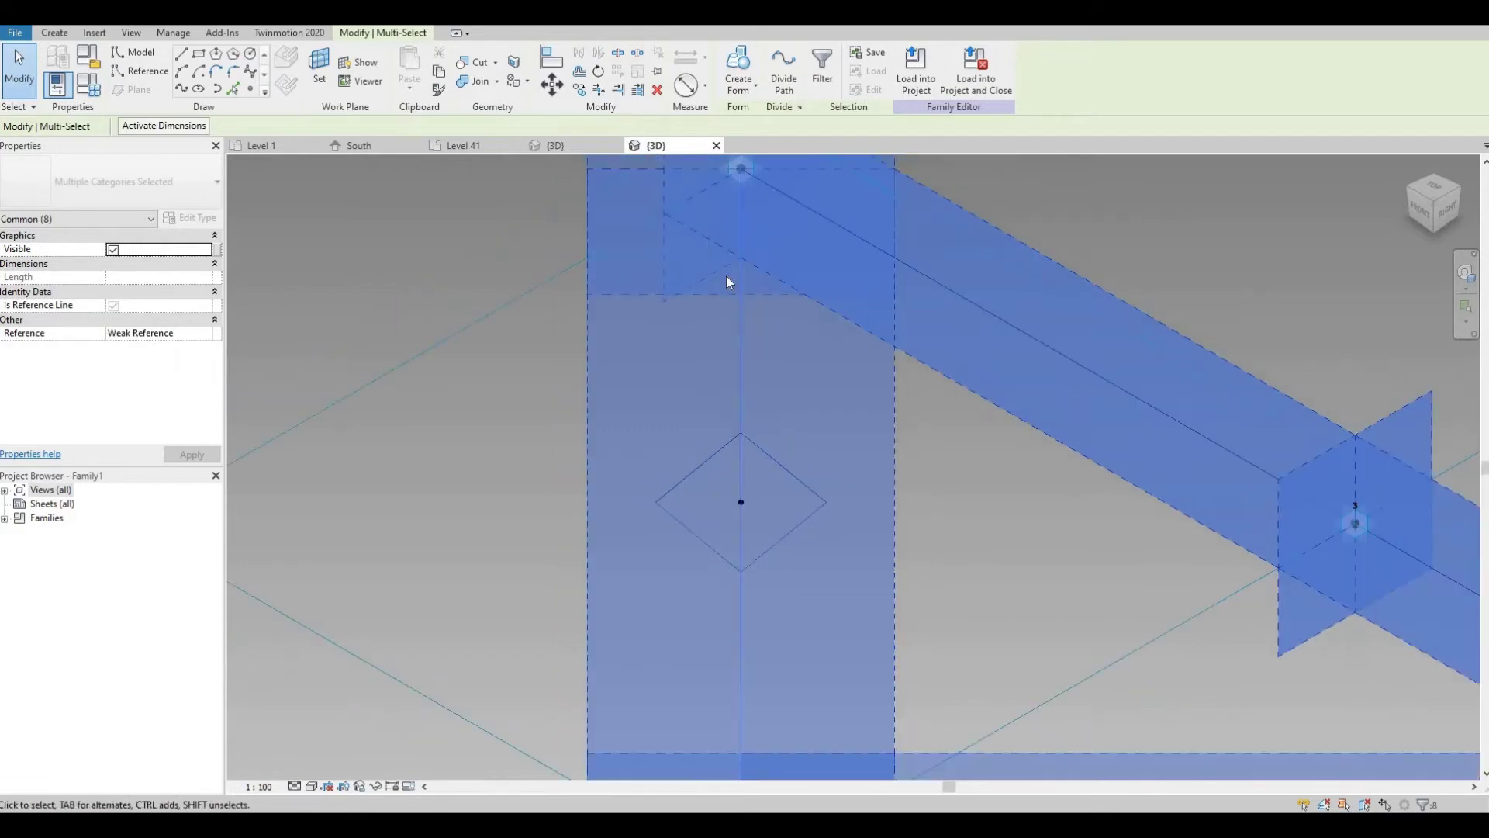
click(748, 92)
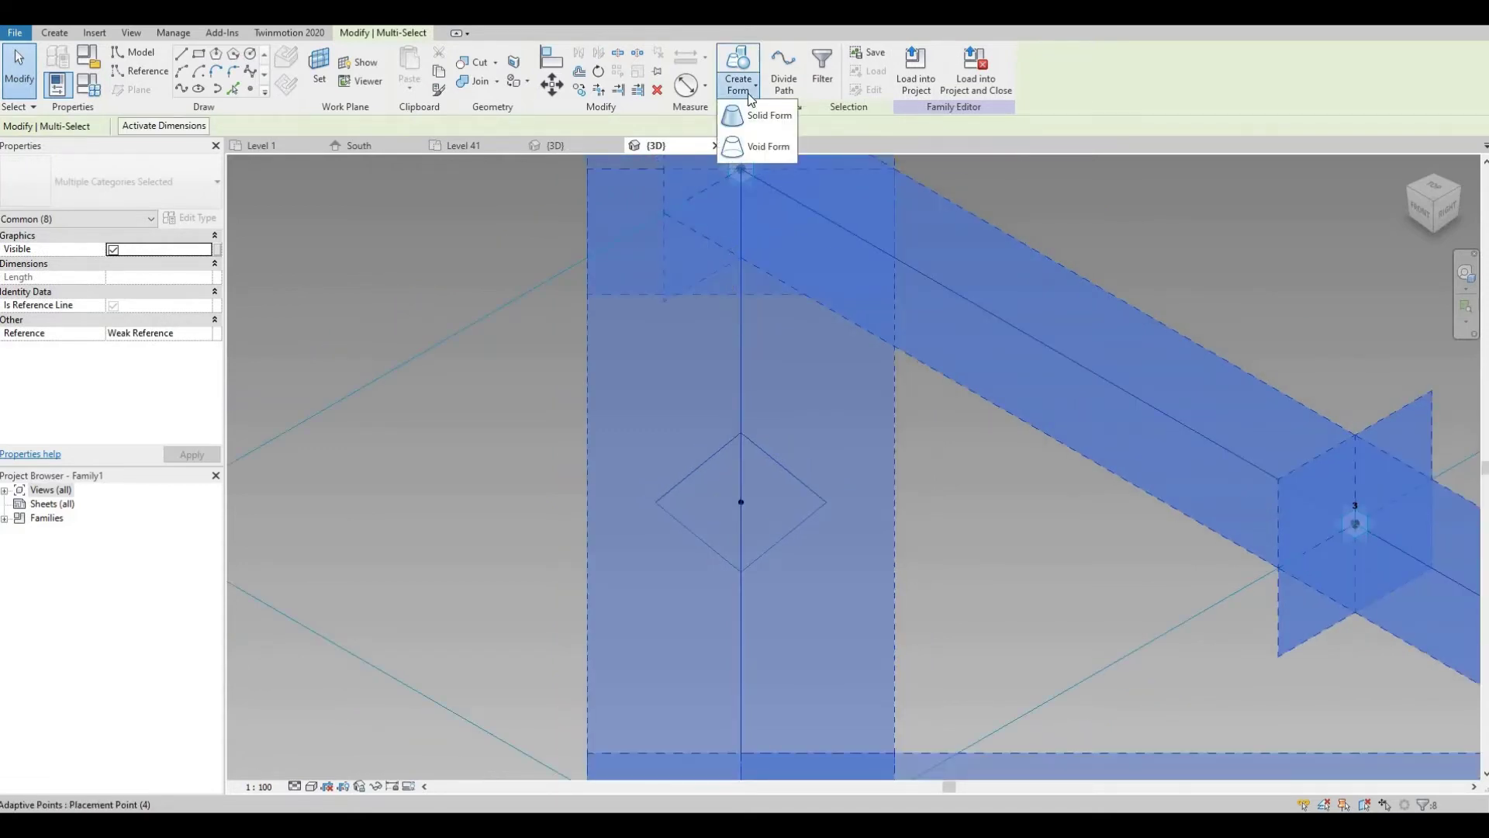
click(746, 121)
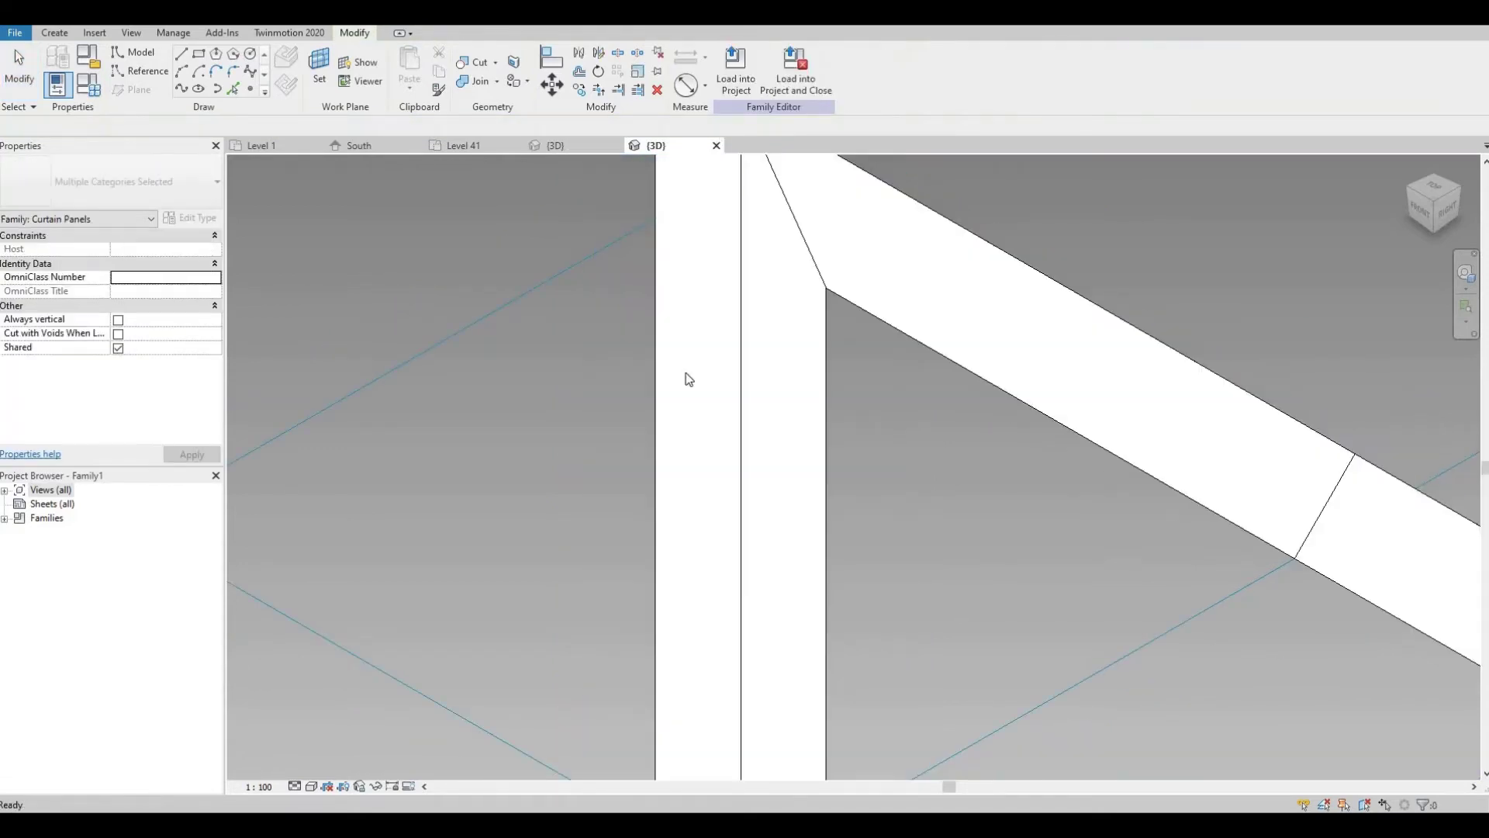
scroll(672, 407, down, 4)
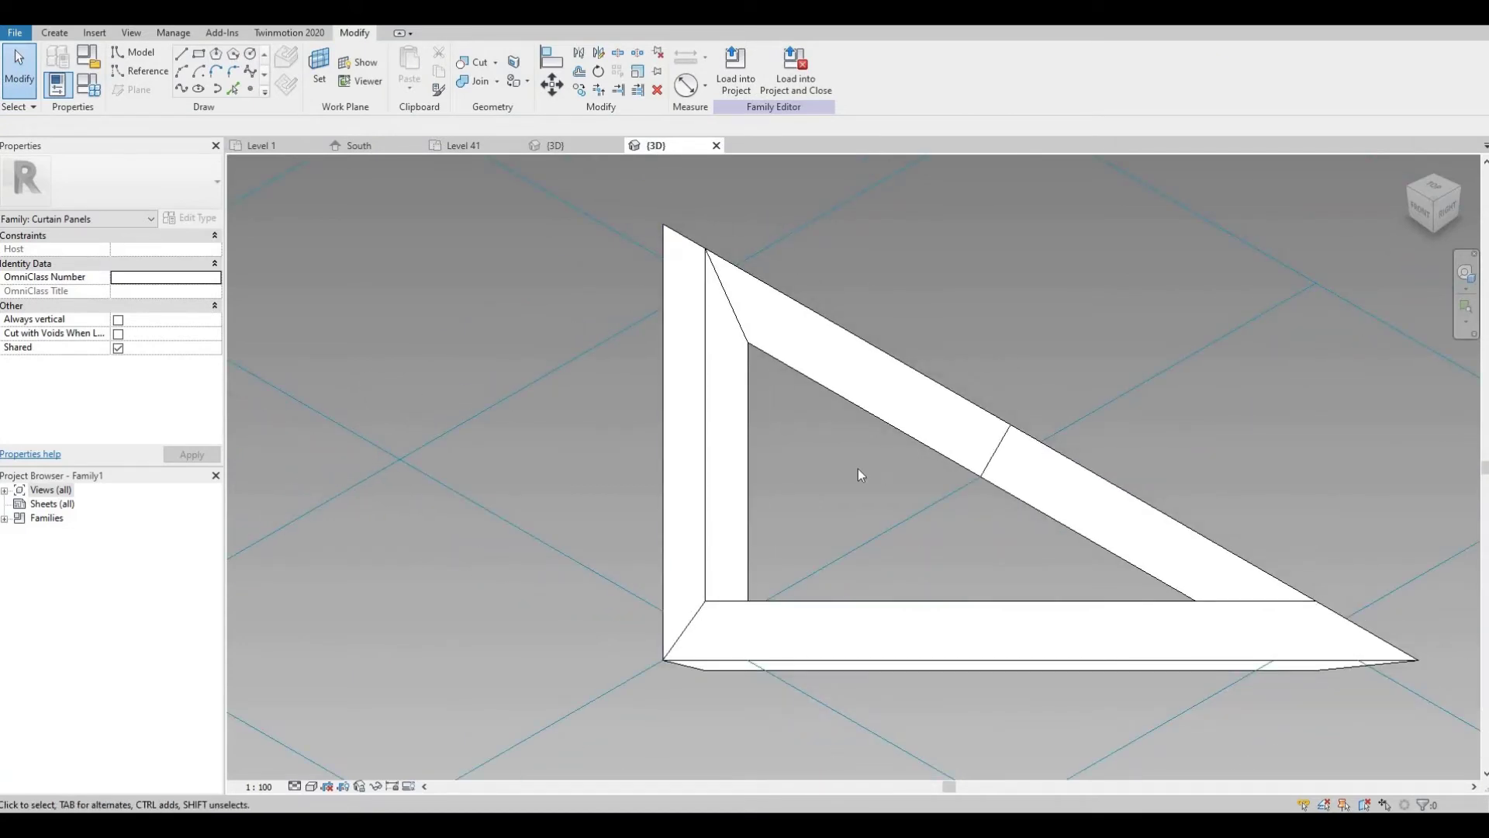
Create a solid extrusion from the closed chain of reference lines for the infill panel, choosing the extruded form over the flat surface
key(Tab)
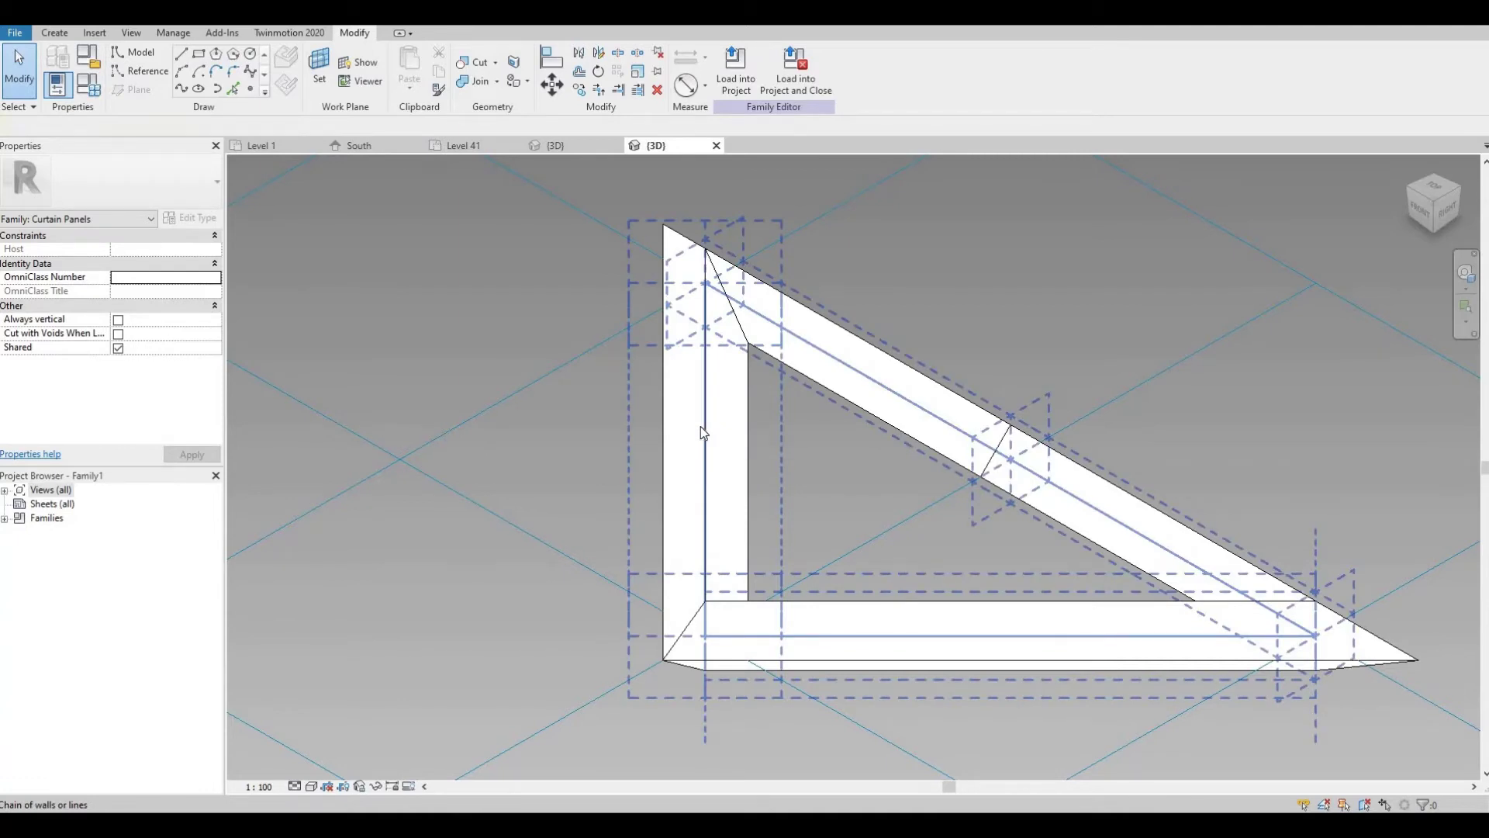
click(700, 425)
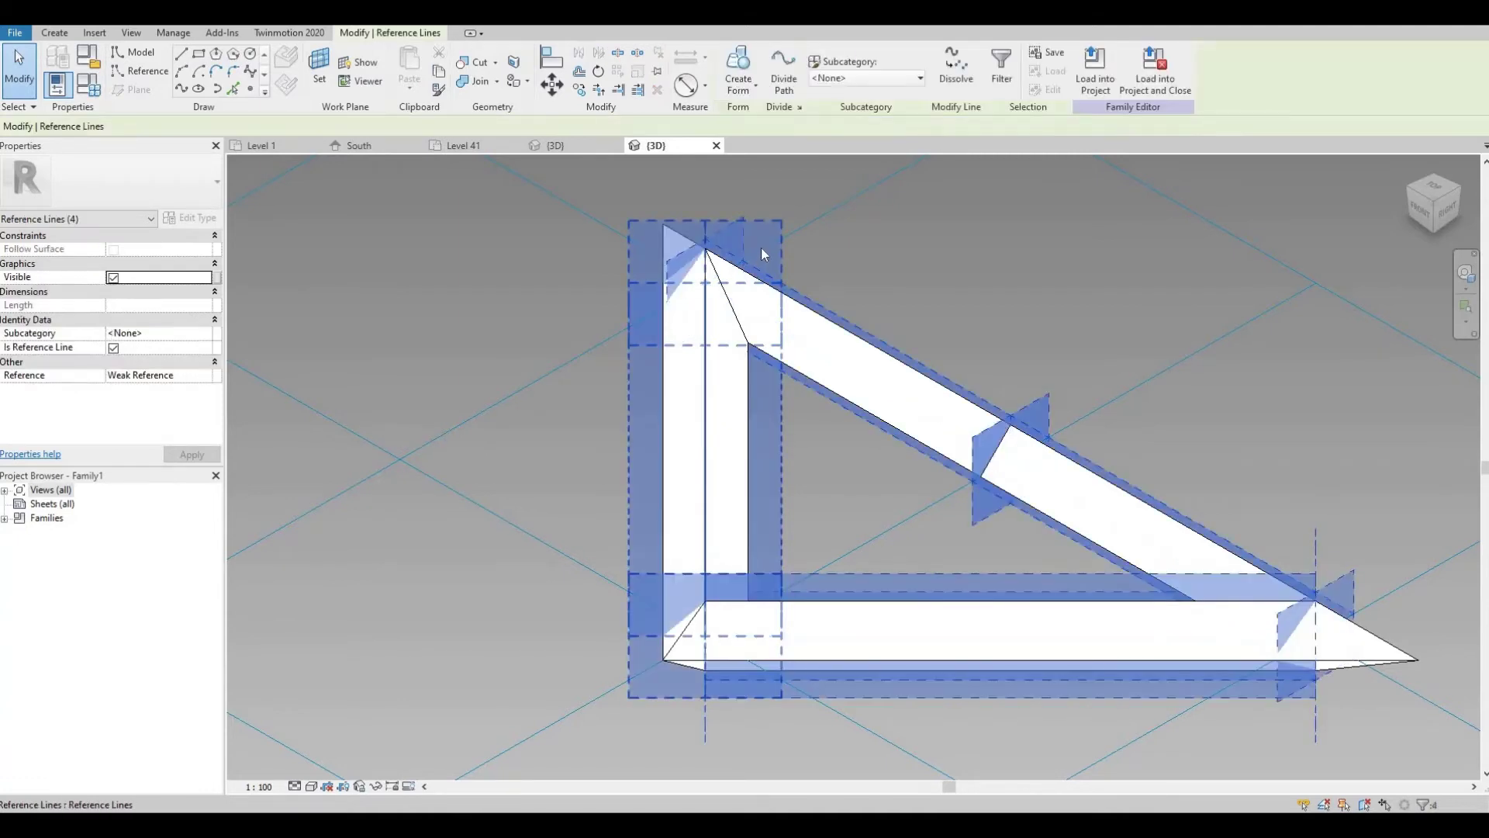
click(747, 90)
click(746, 110)
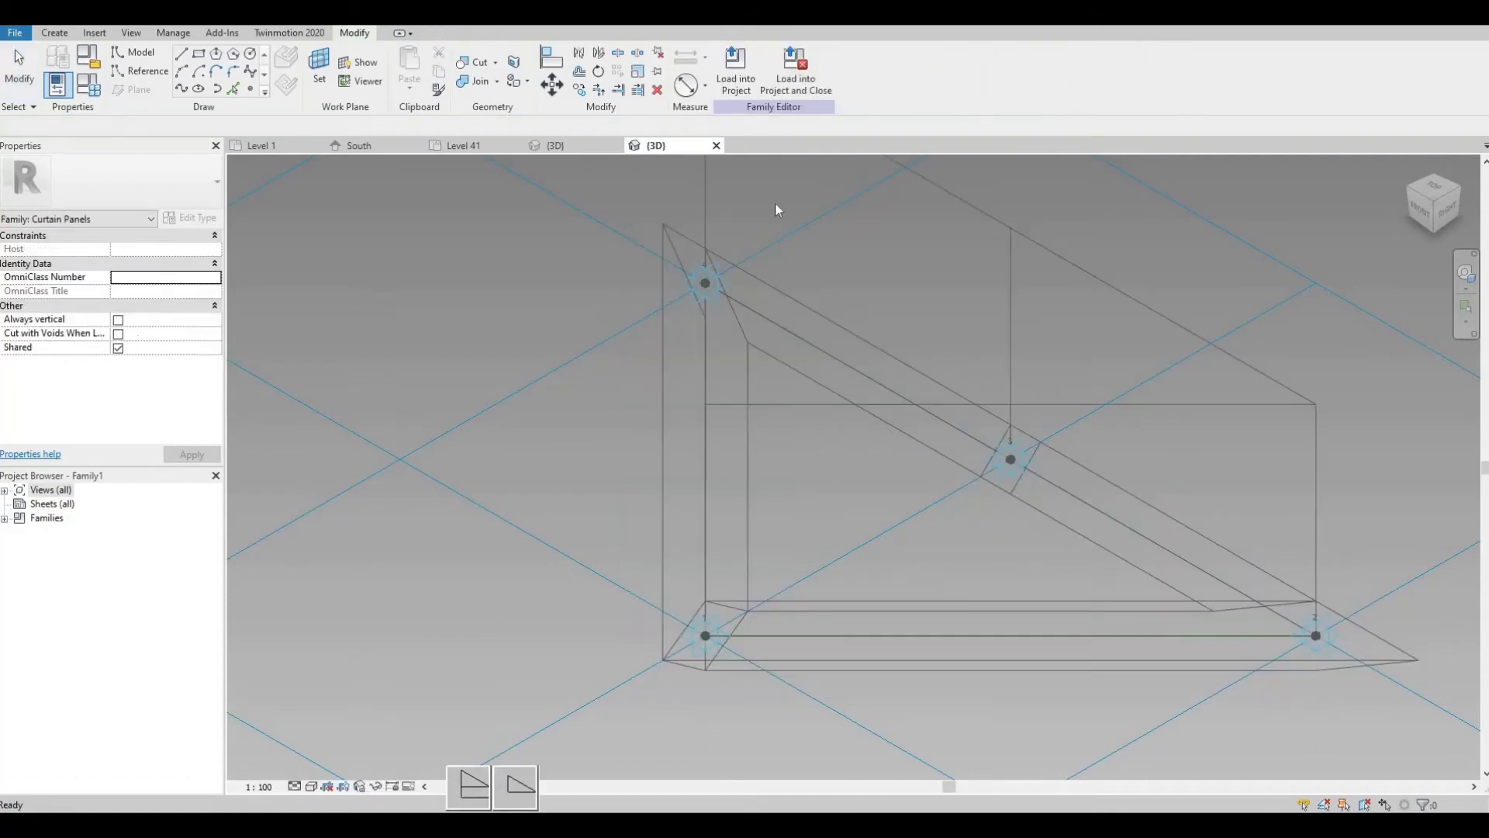
click(472, 788)
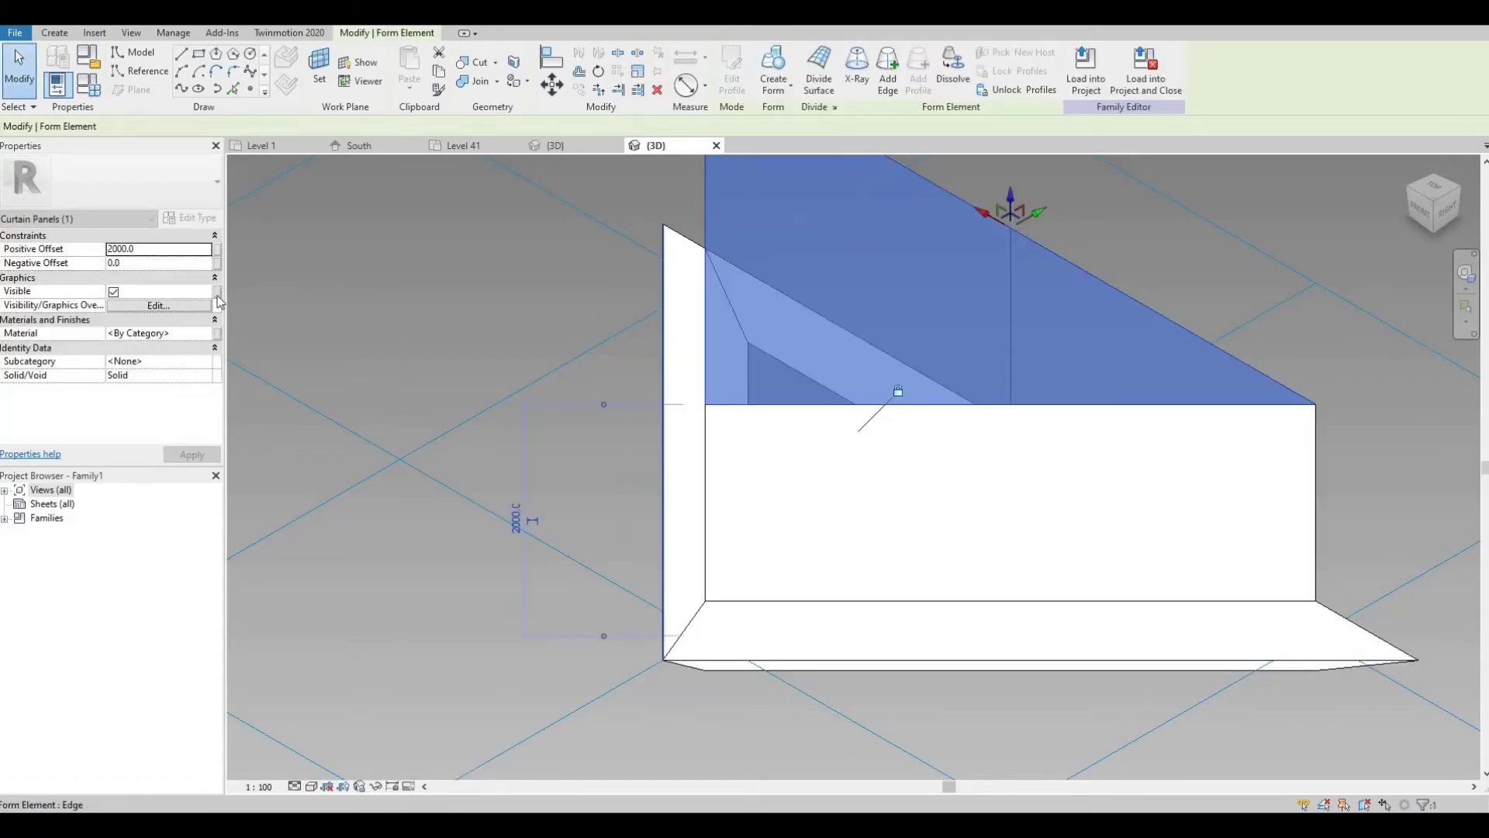
Set the infill panel's positive offset to 30
click(137, 249)
click(80, 246)
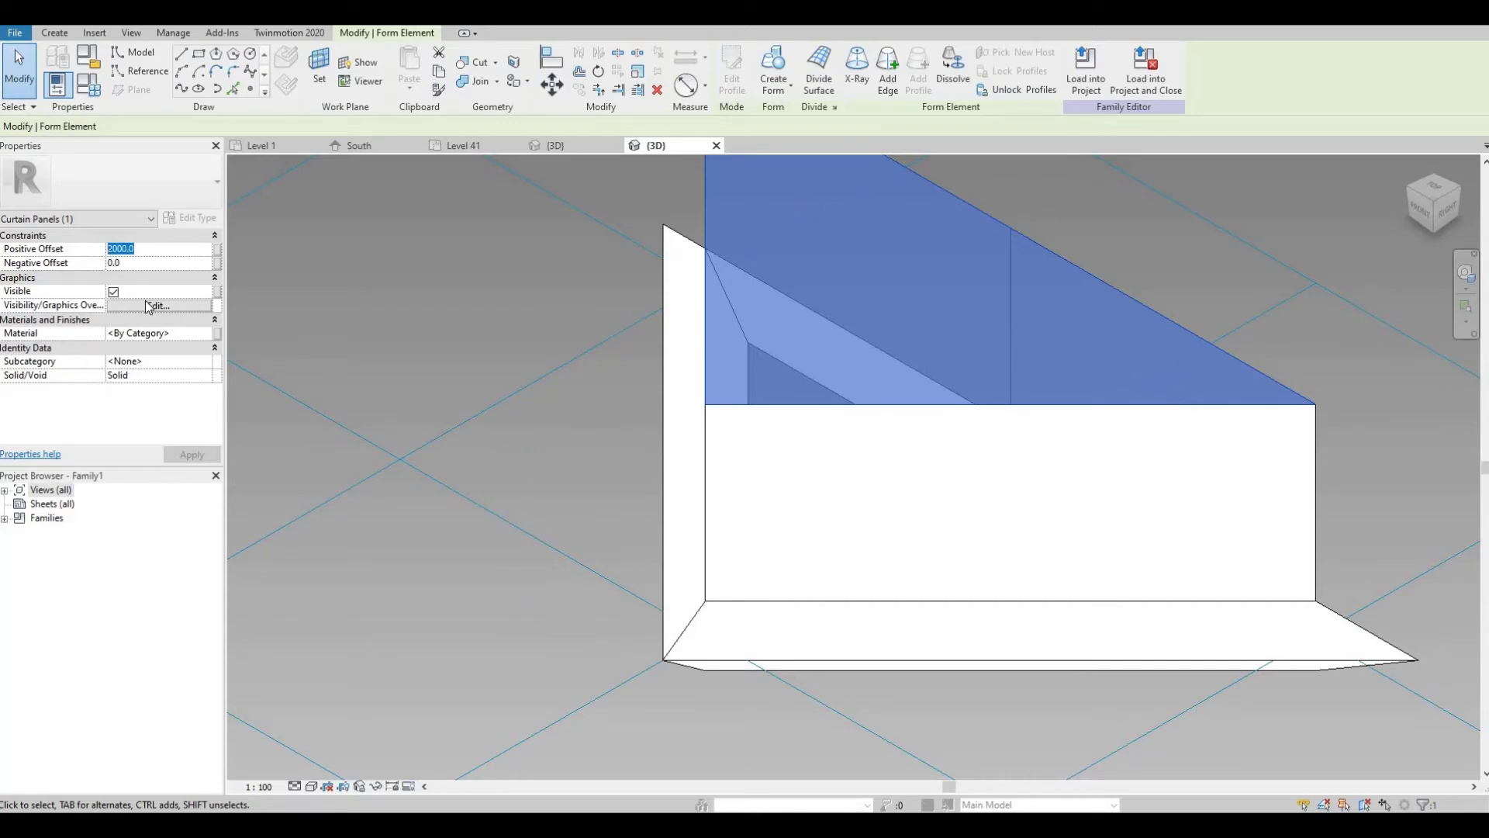
text(30)
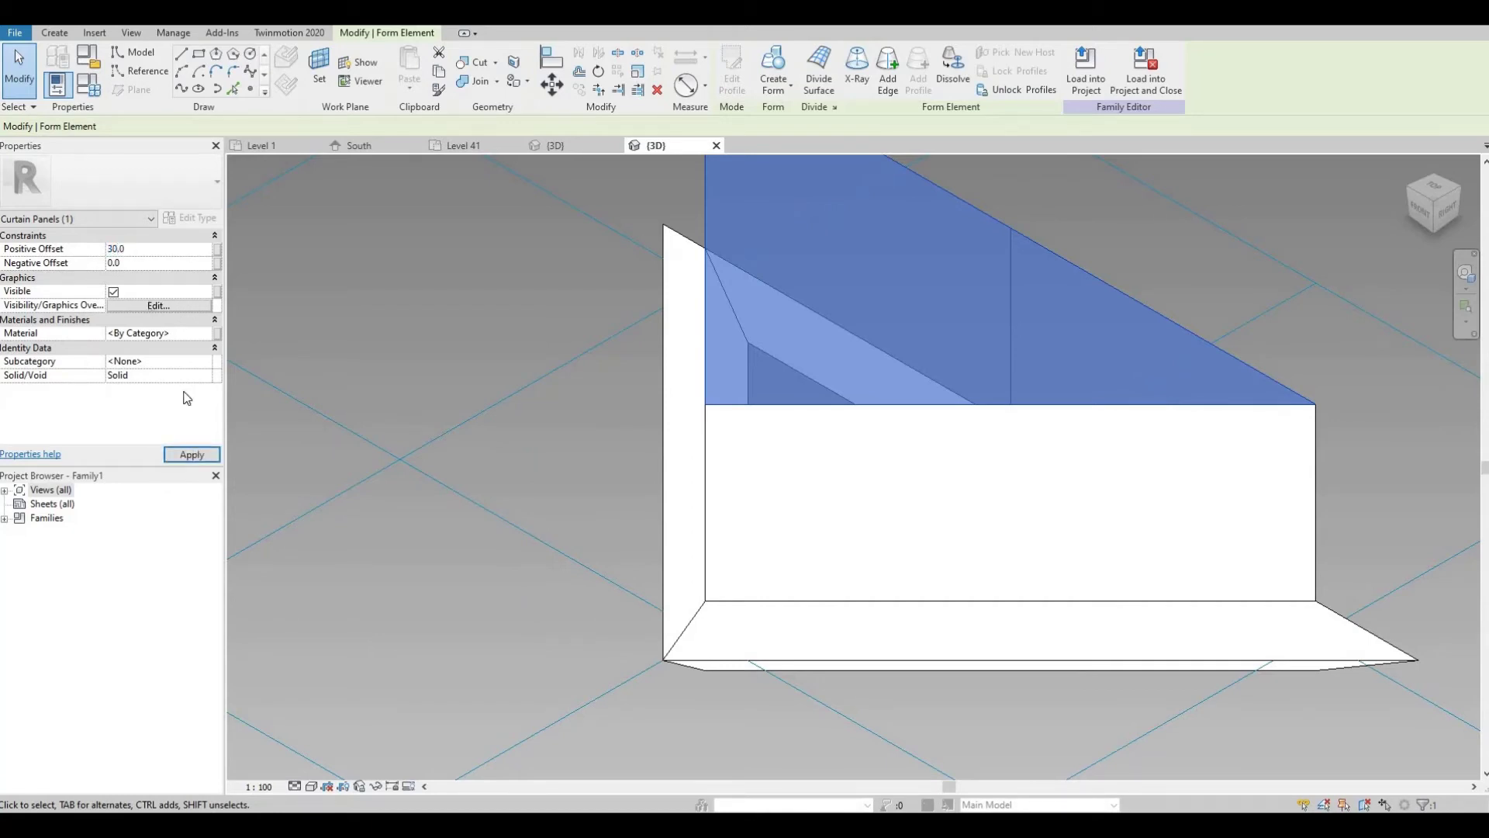
click(180, 457)
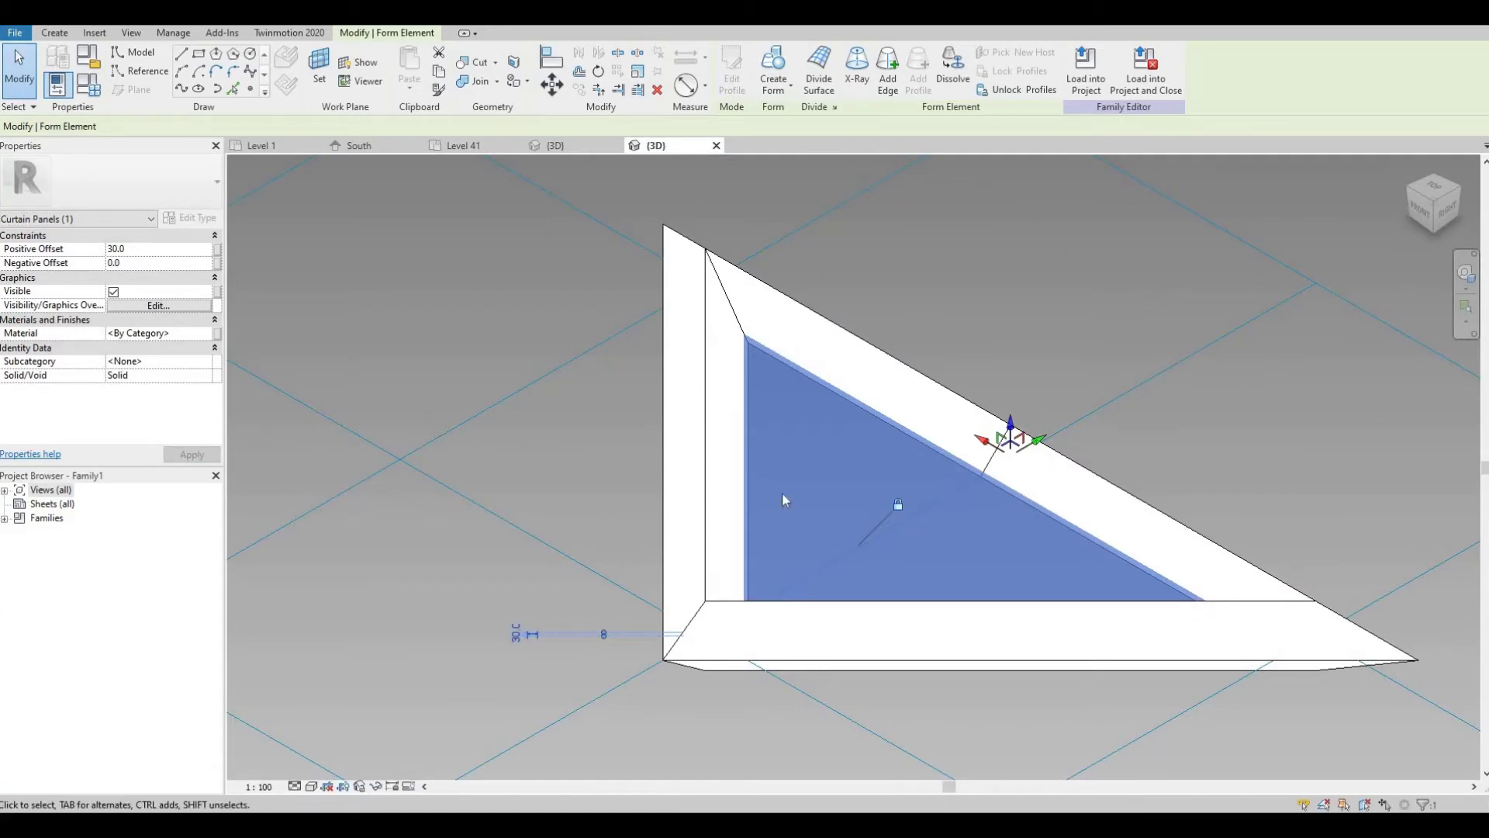
Associate the infill panel's material with a new instance family parameter named Glass
click(216, 335)
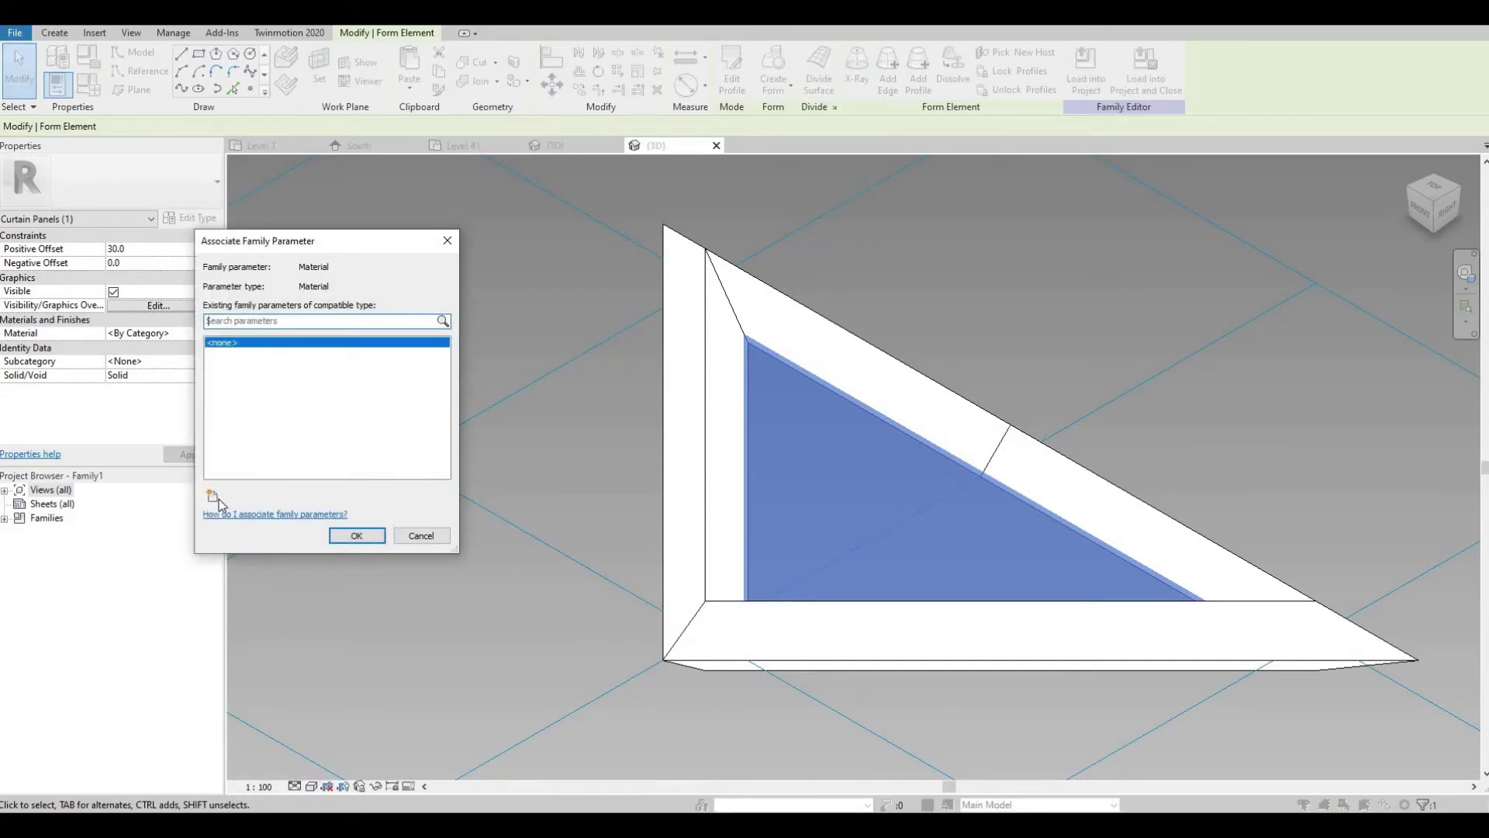
click(214, 497)
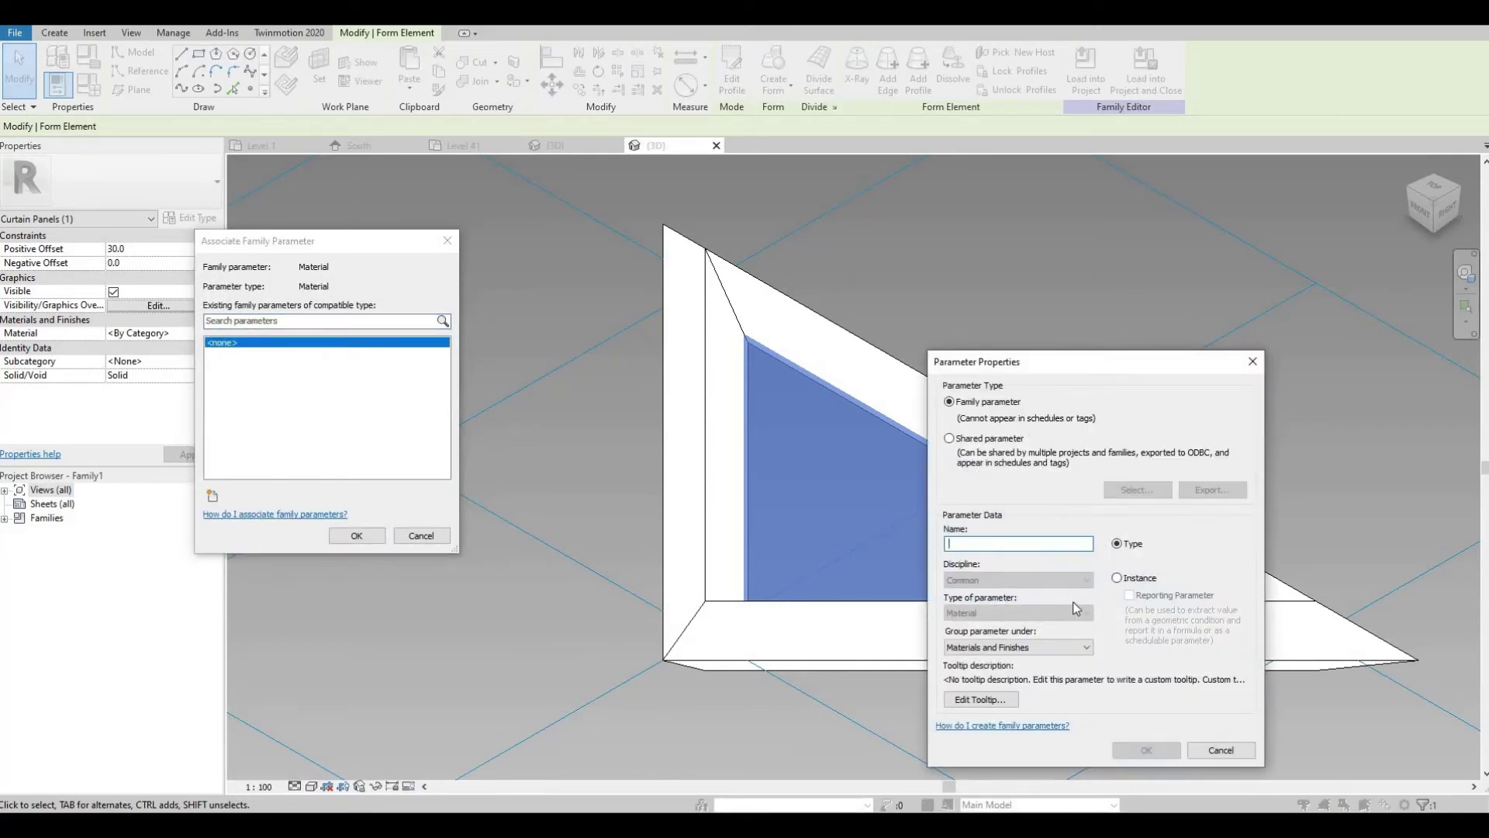
click(1118, 578)
click(984, 545)
text(Glass)
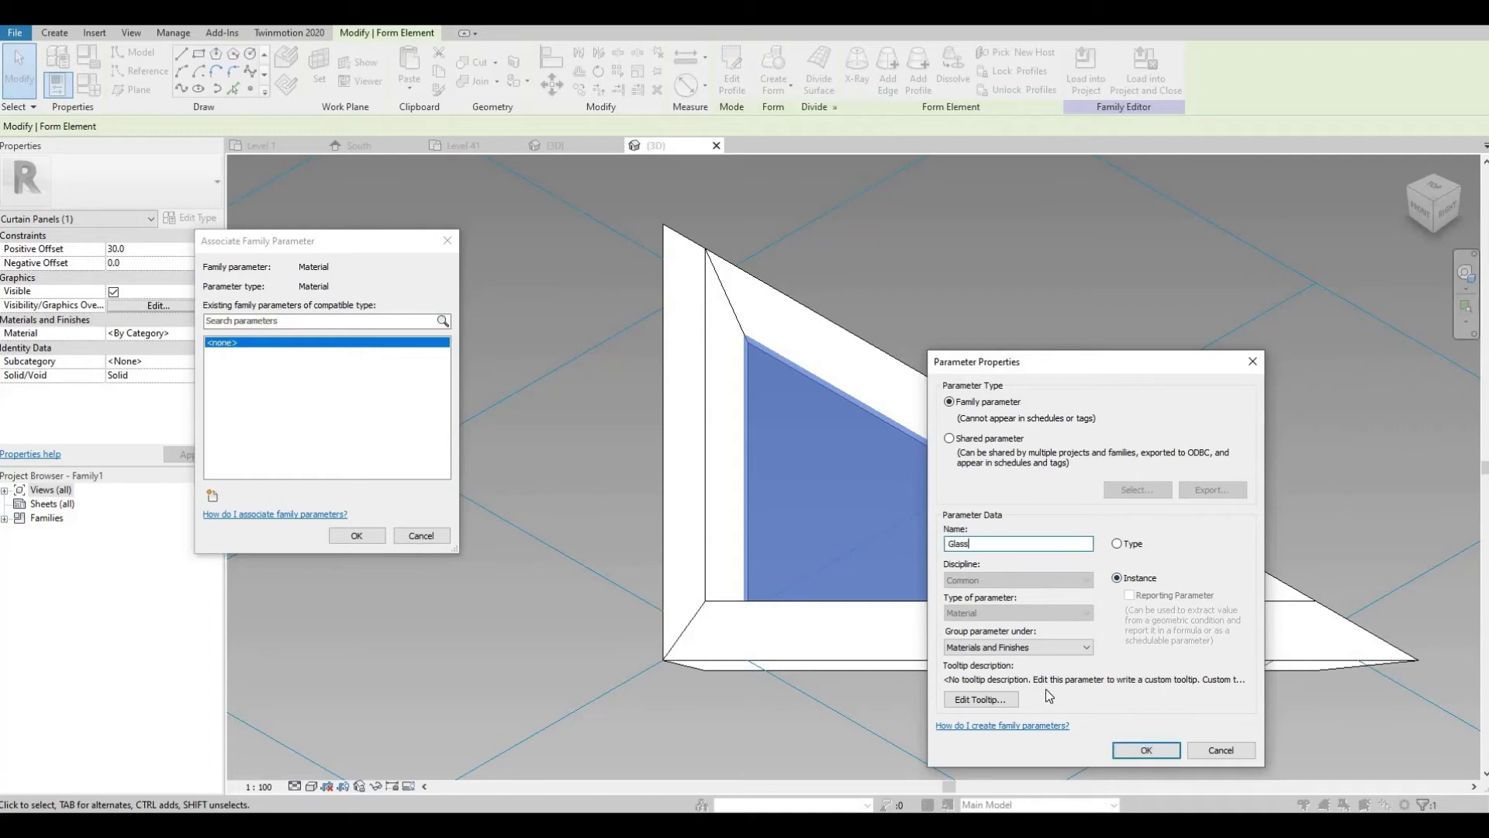
click(1146, 750)
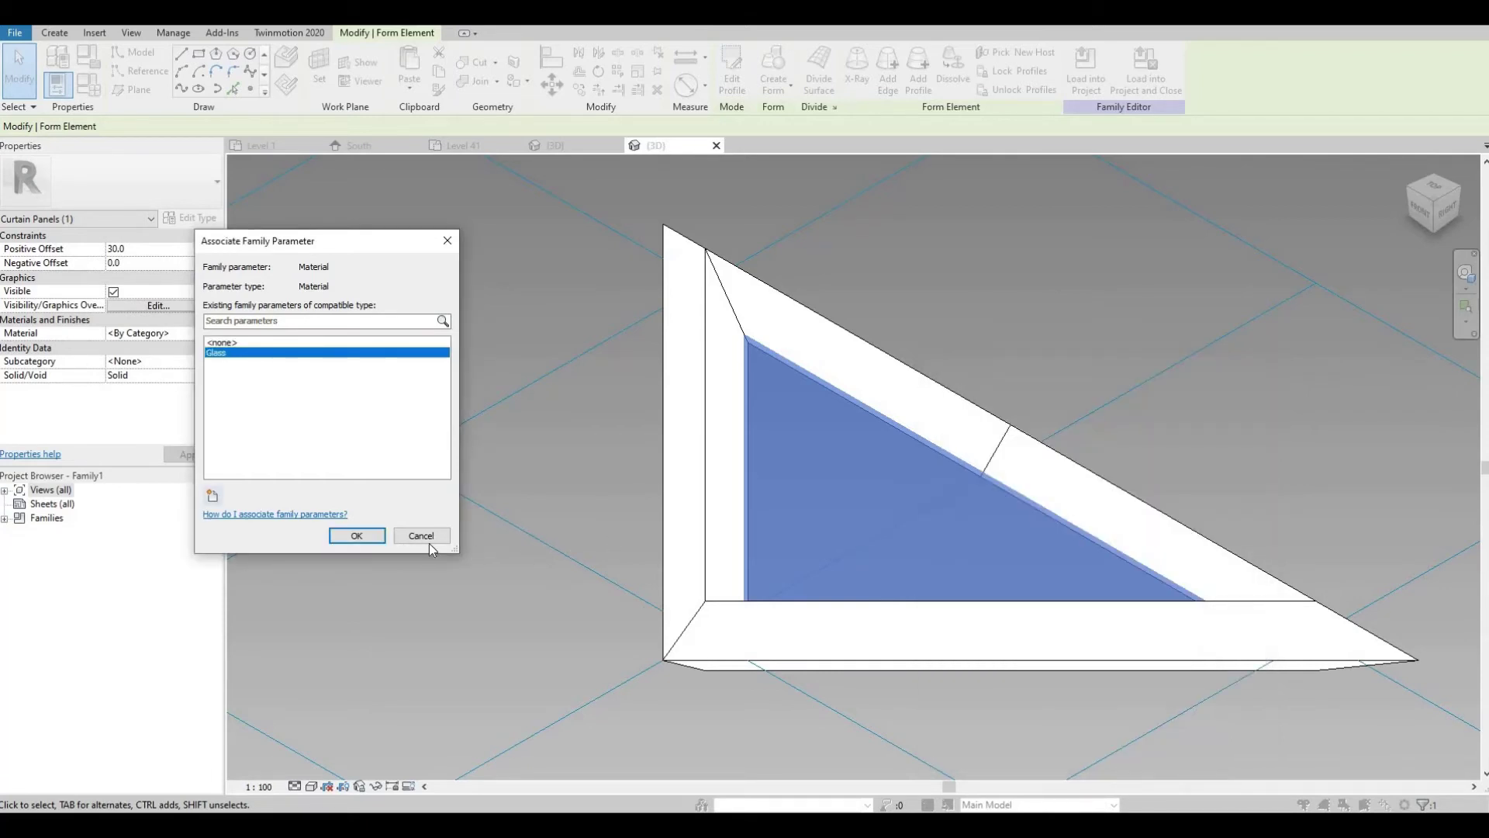
click(353, 536)
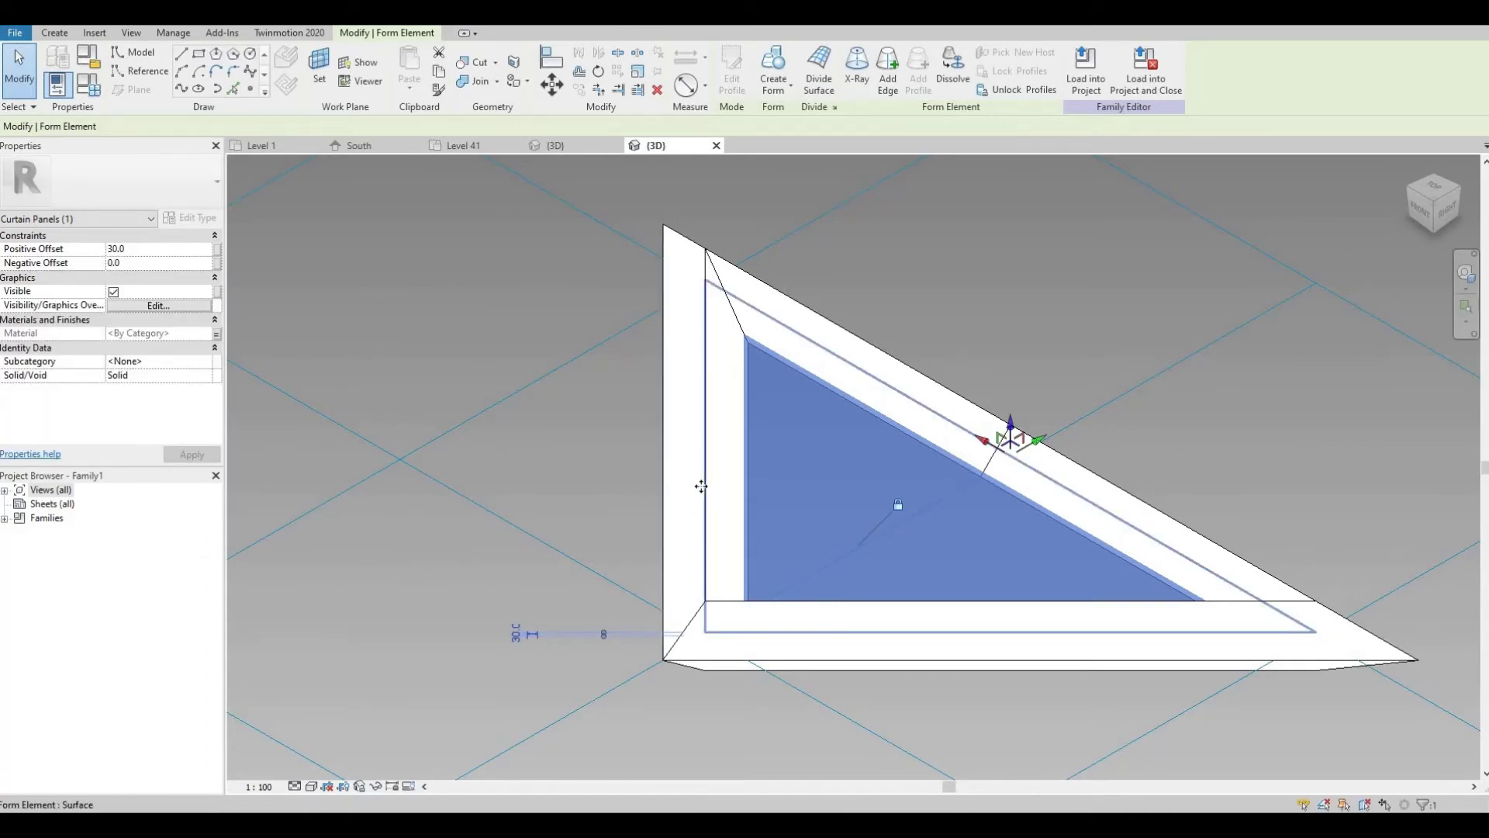
key(Escape)
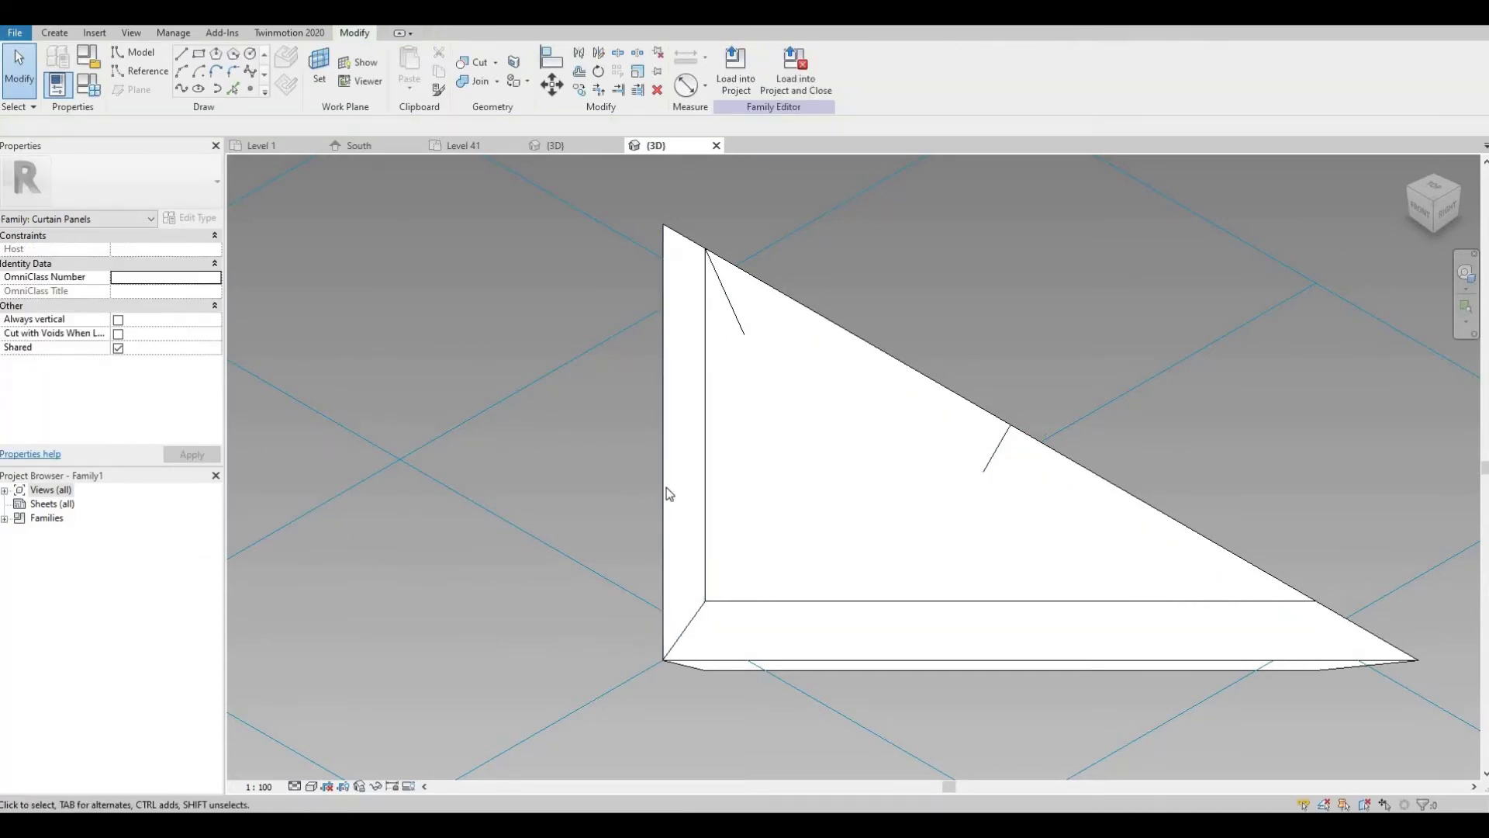
Select the whole swept frame form and associate its material with a new instance family parameter named Frame
click(665, 490)
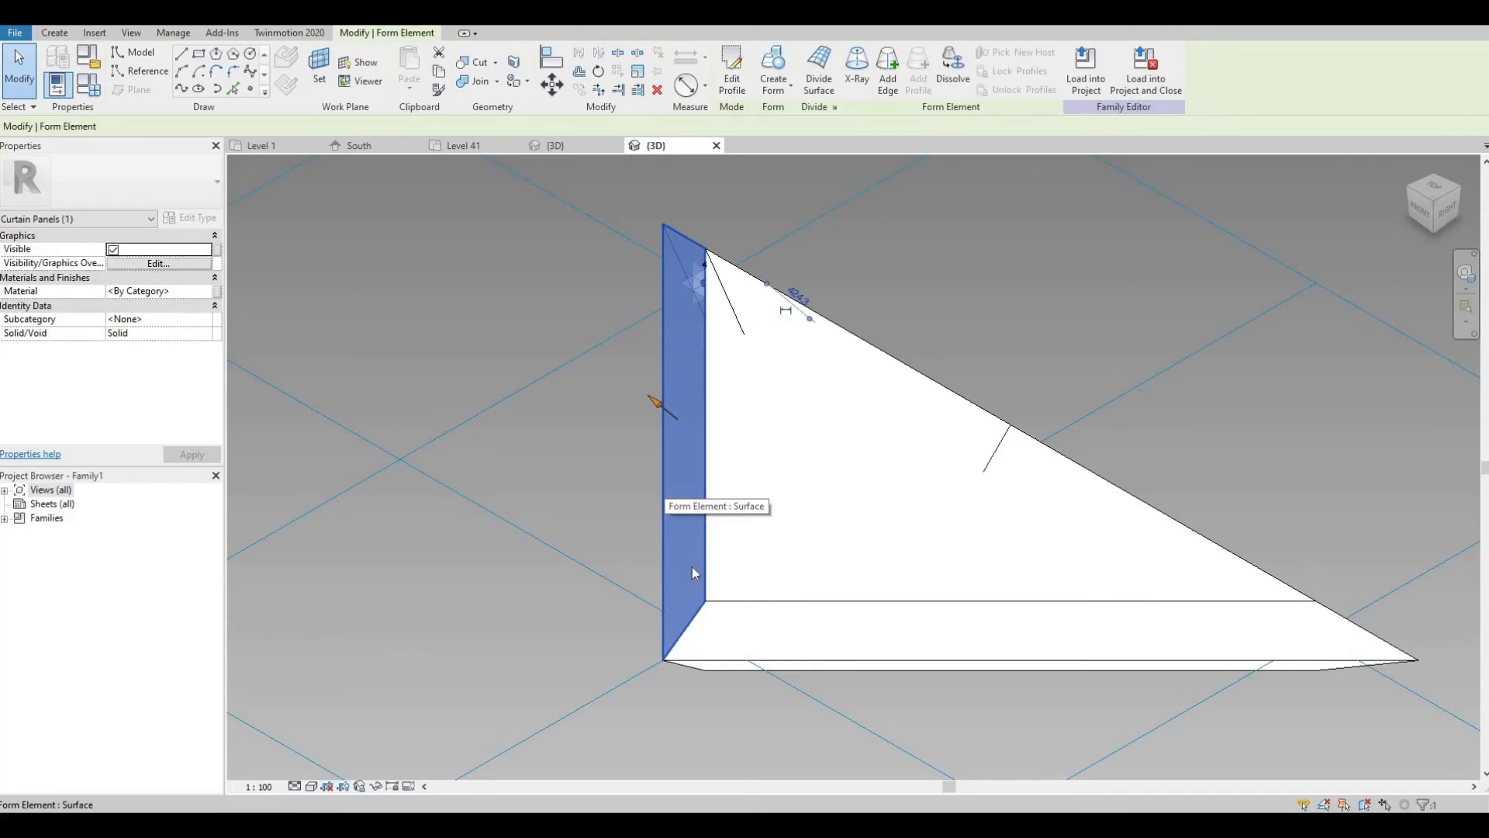
key(Escape)
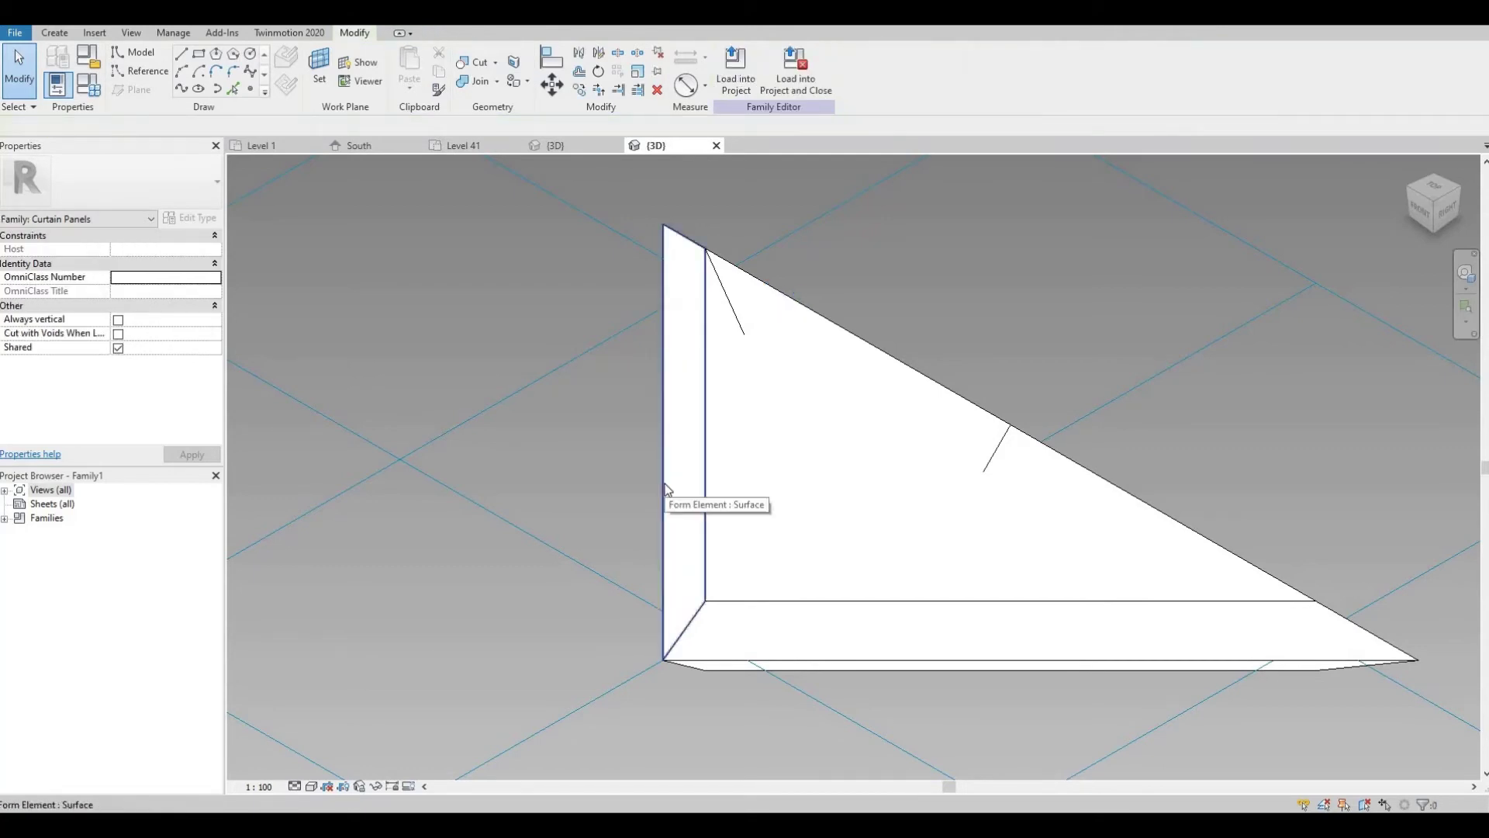
key(Tab)
click(666, 490)
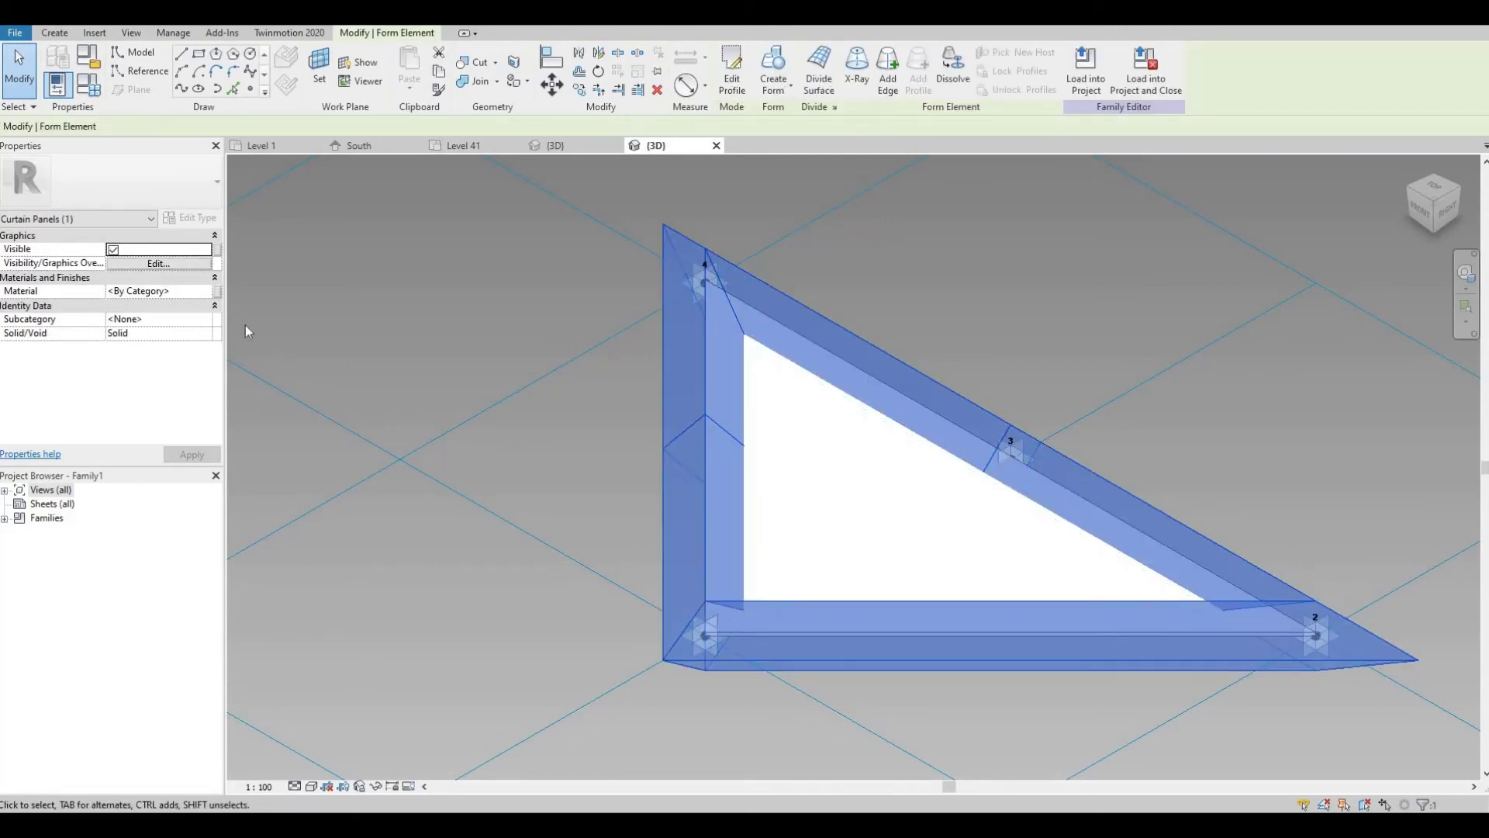
click(218, 297)
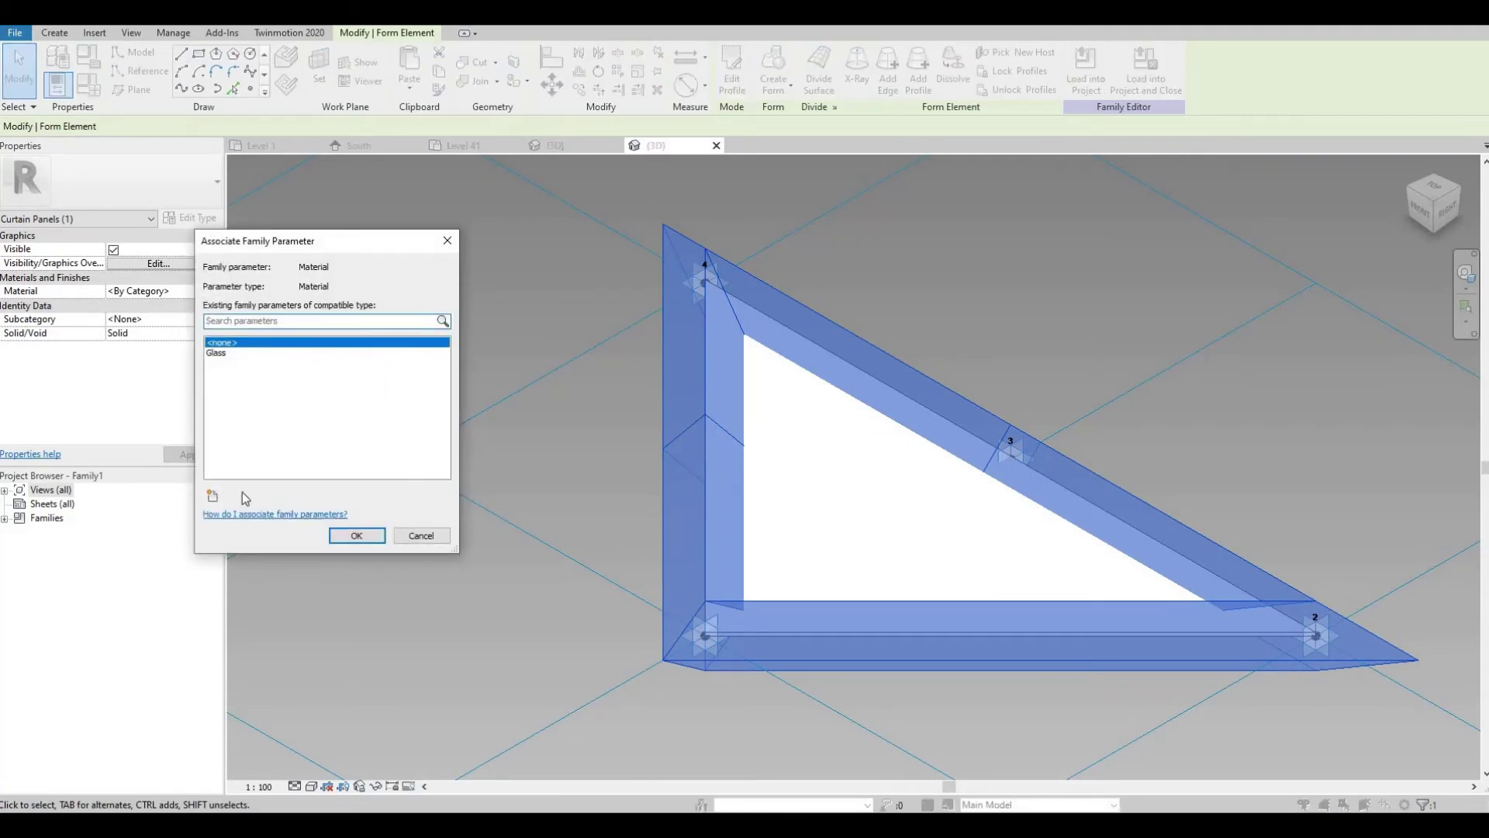
click(213, 495)
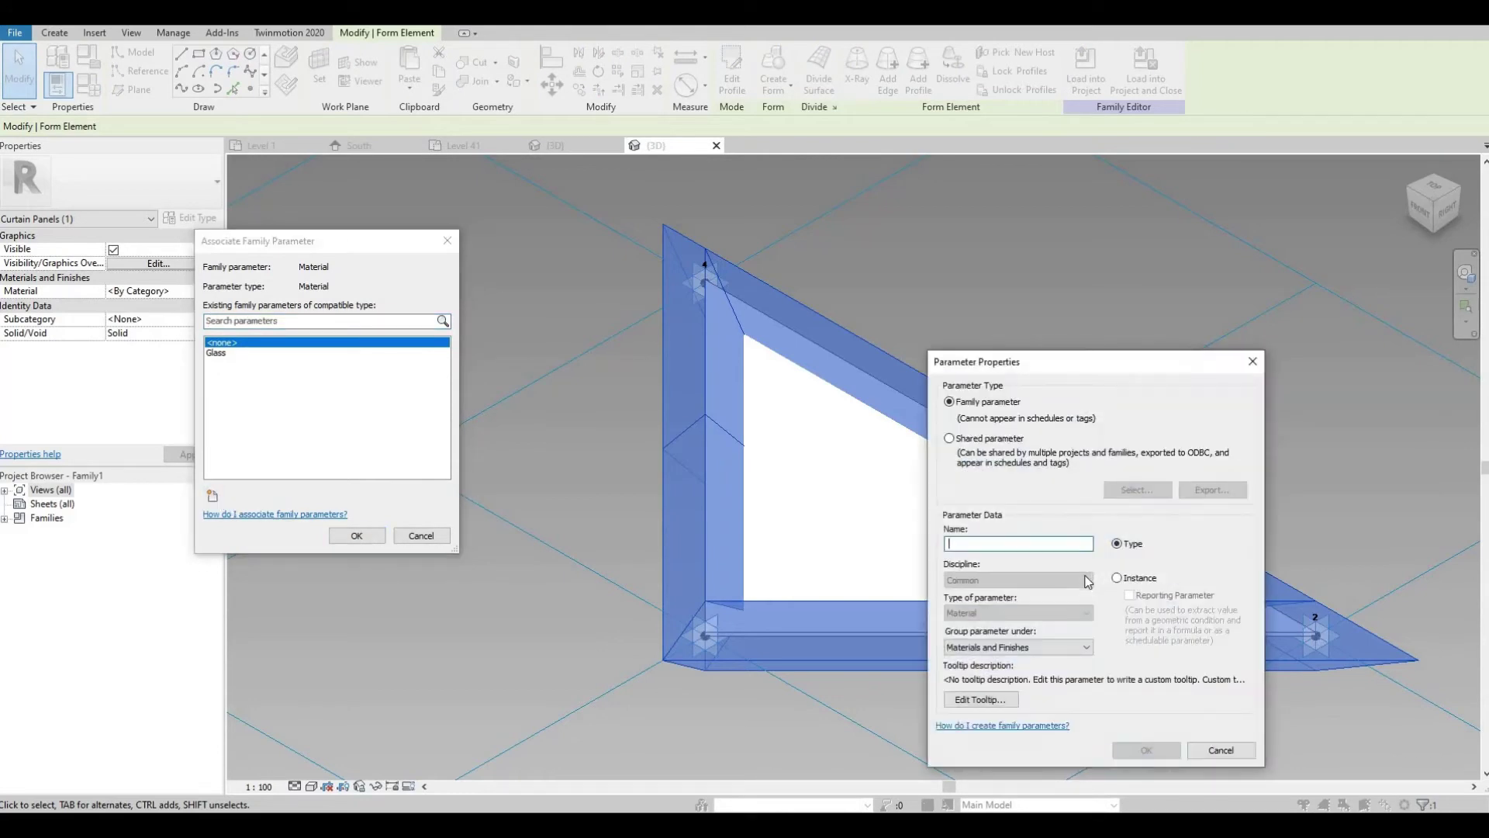
text(Frame)
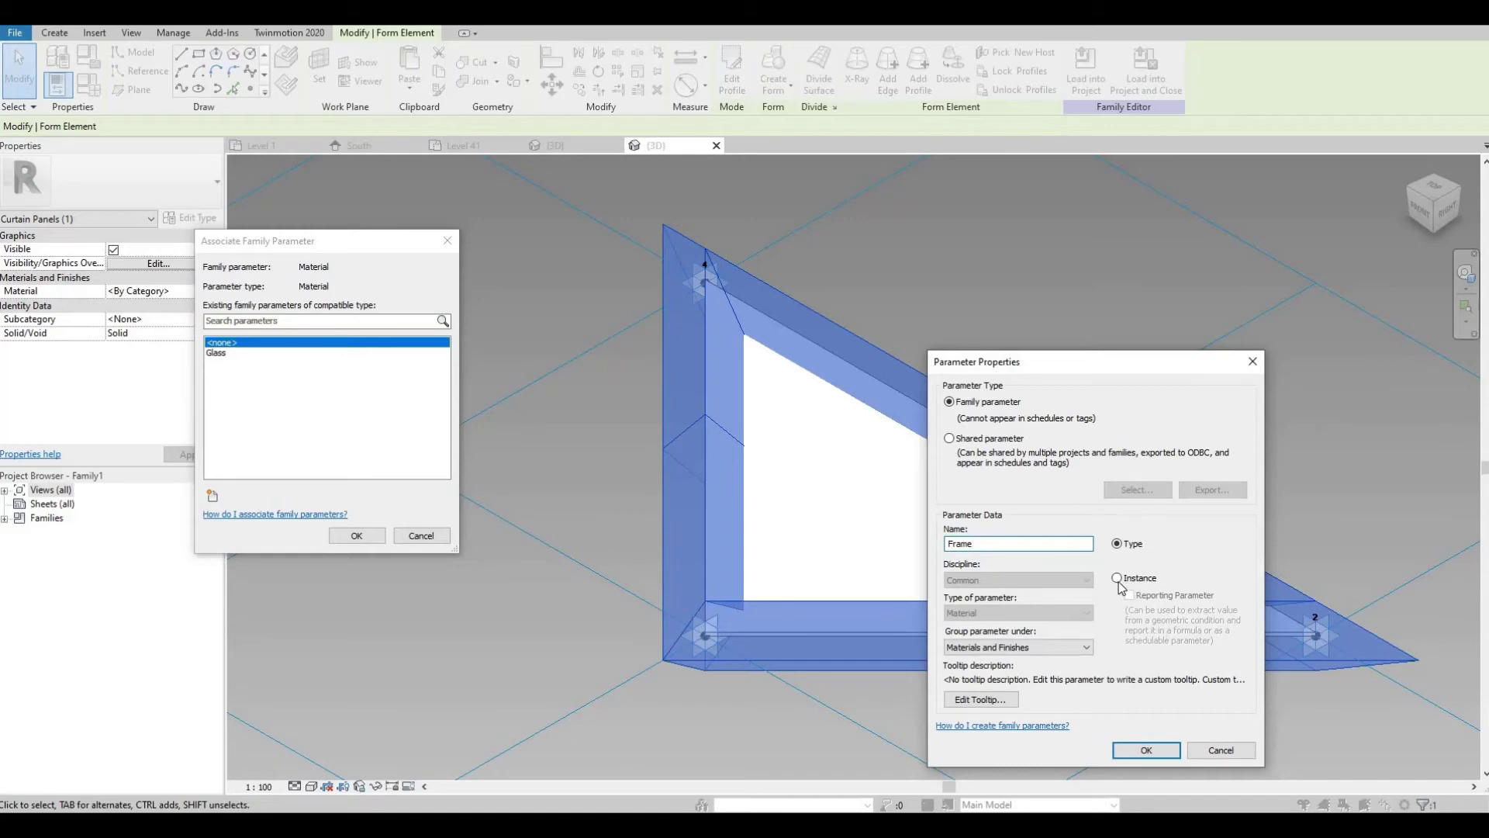
click(1116, 579)
click(1146, 749)
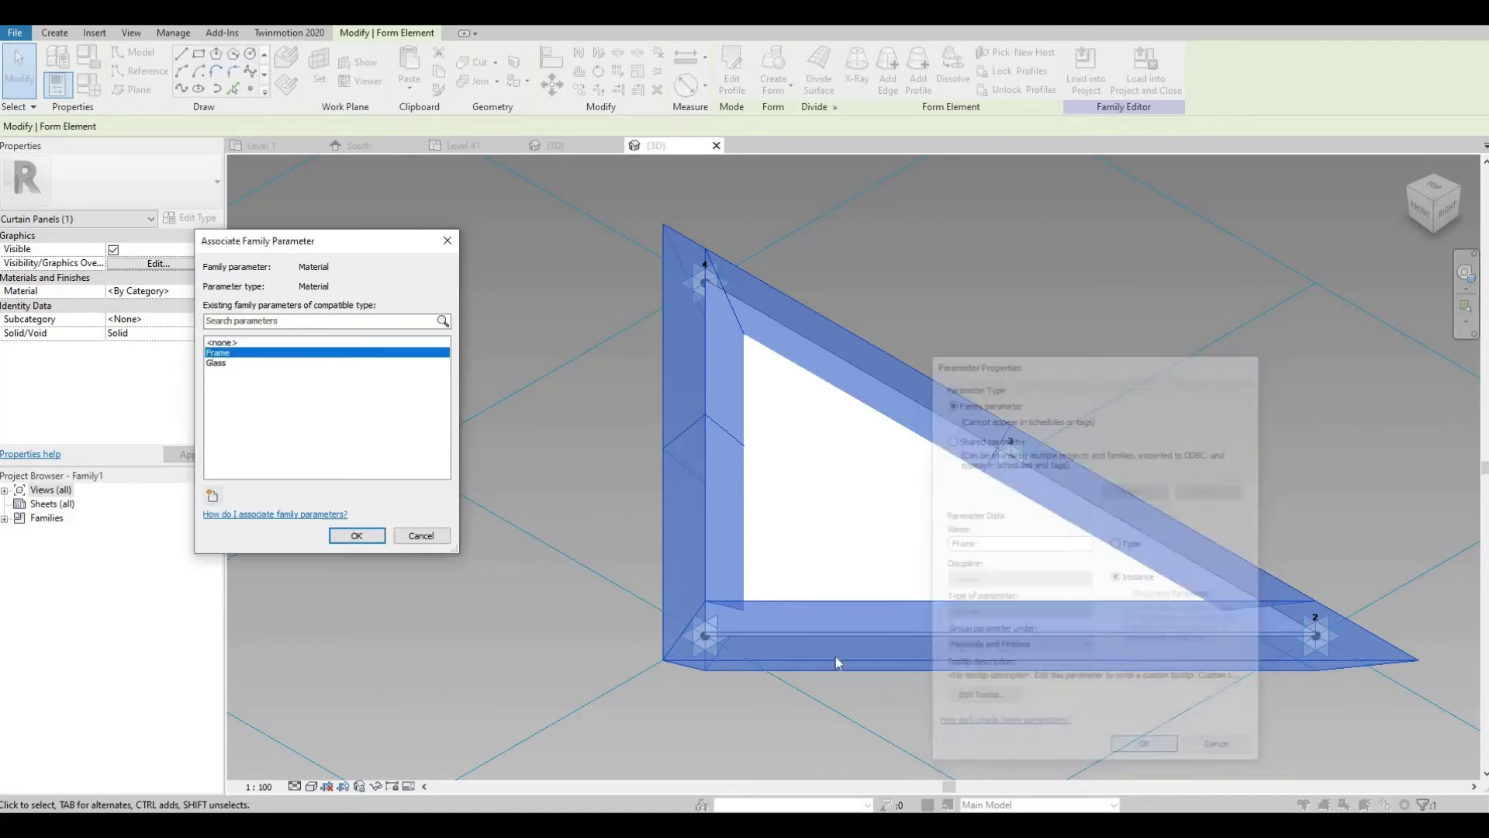
click(367, 541)
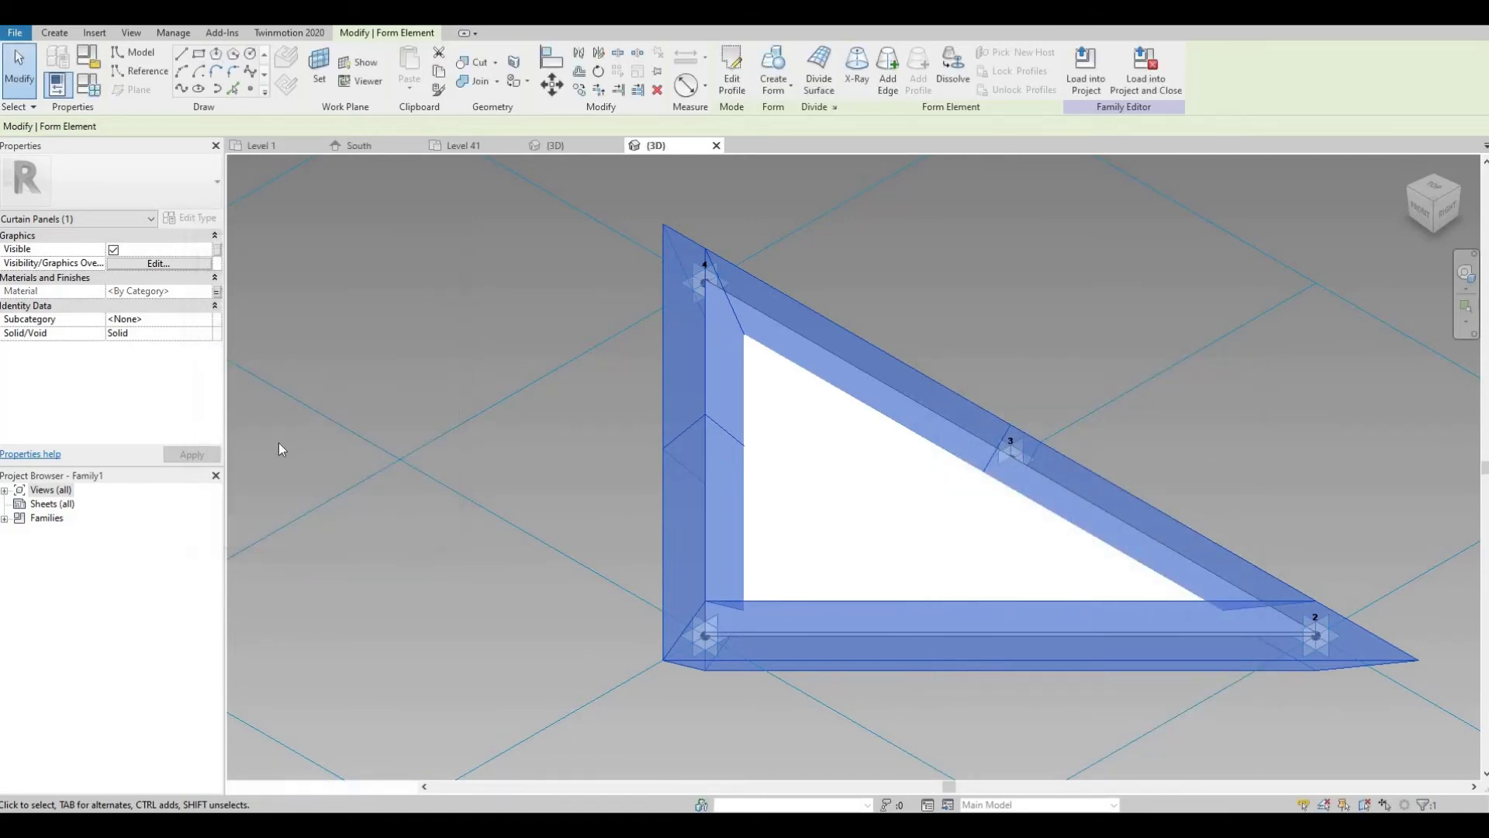
click(304, 334)
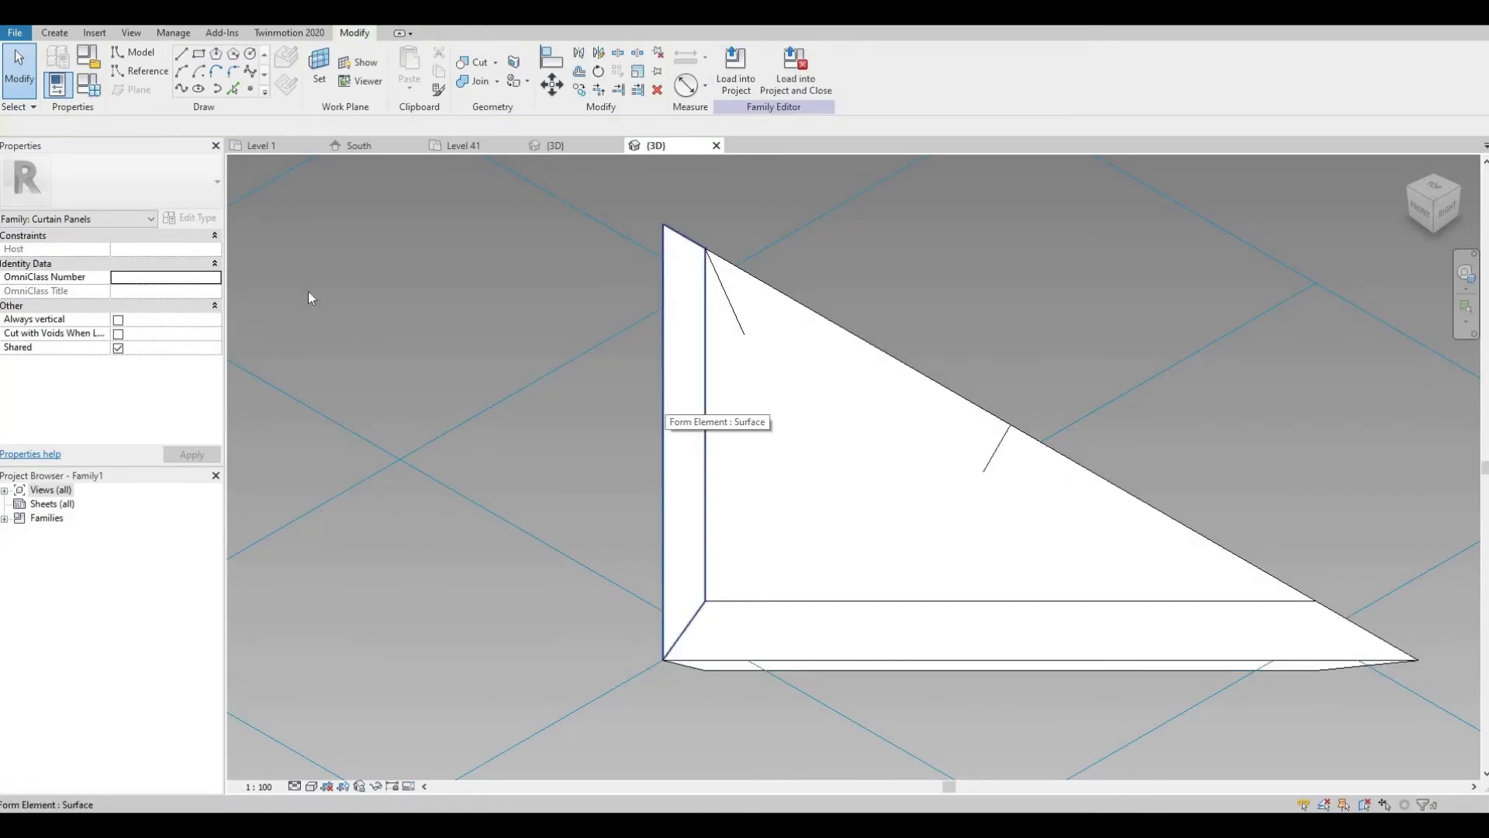
Assign the Aluminum material from the AEC library to the Frame parameter in the family types
click(90, 92)
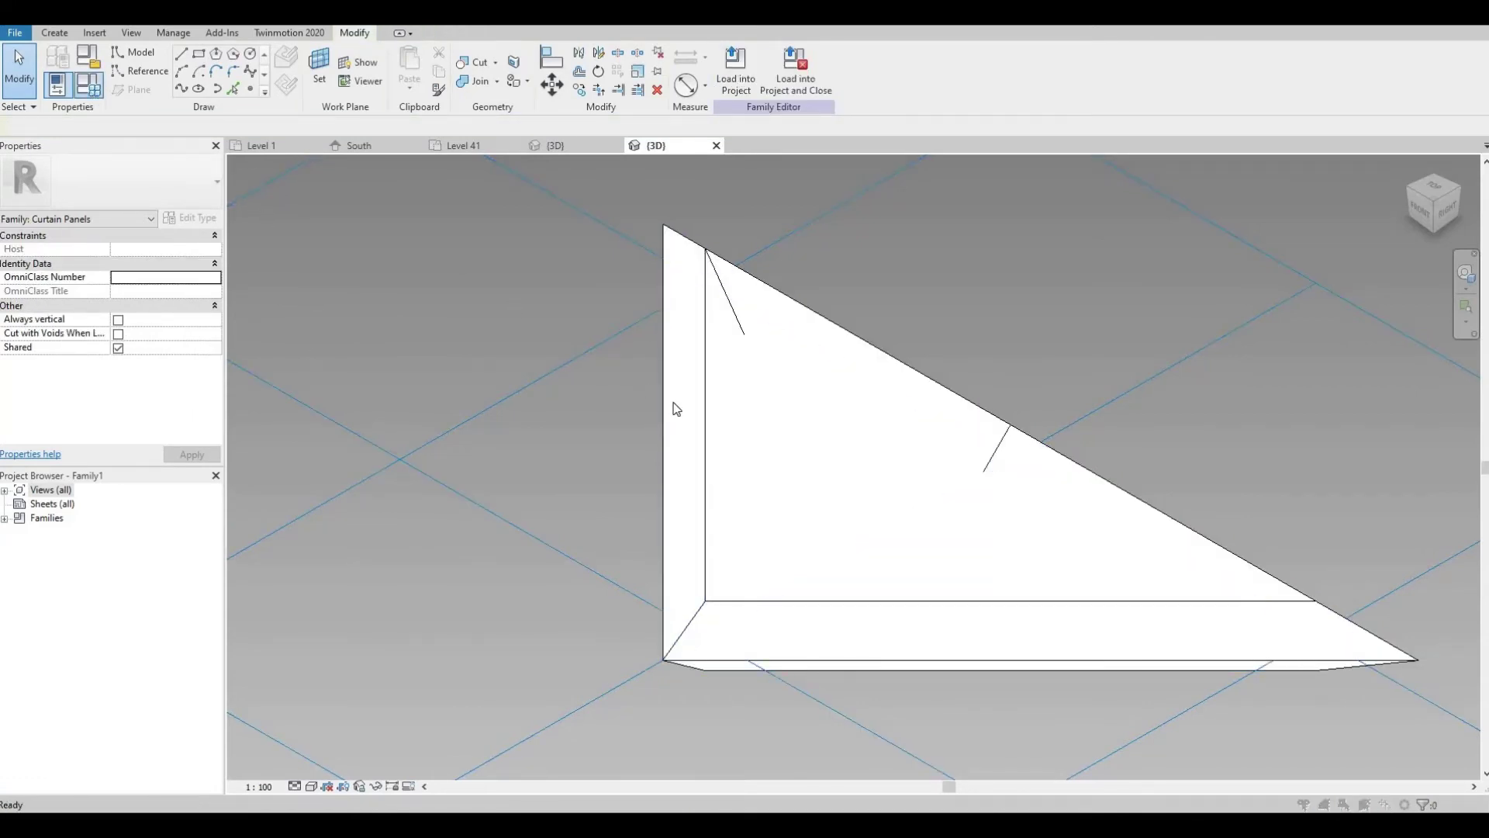
click(438, 376)
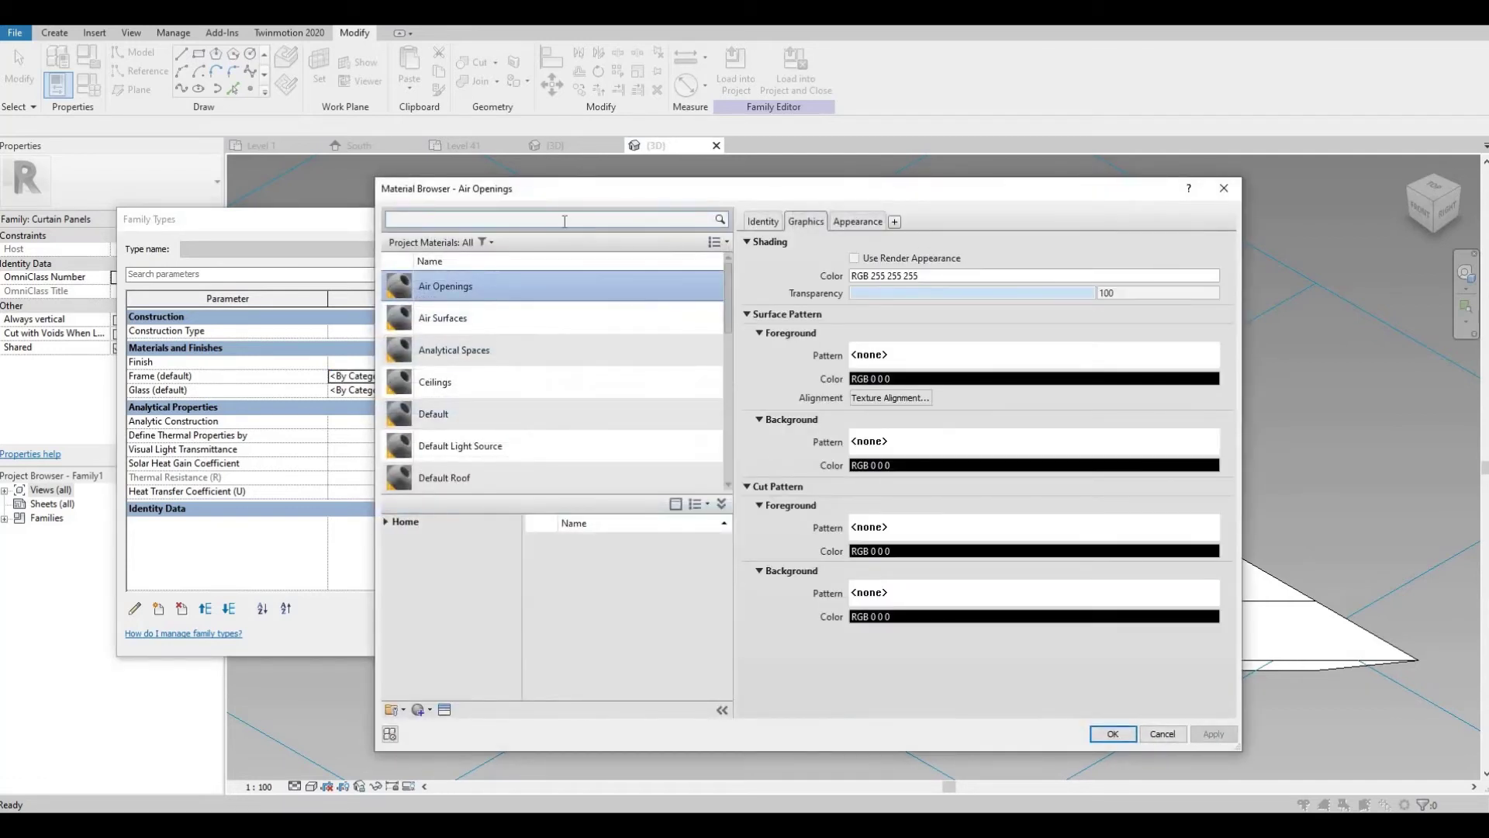
click(561, 219)
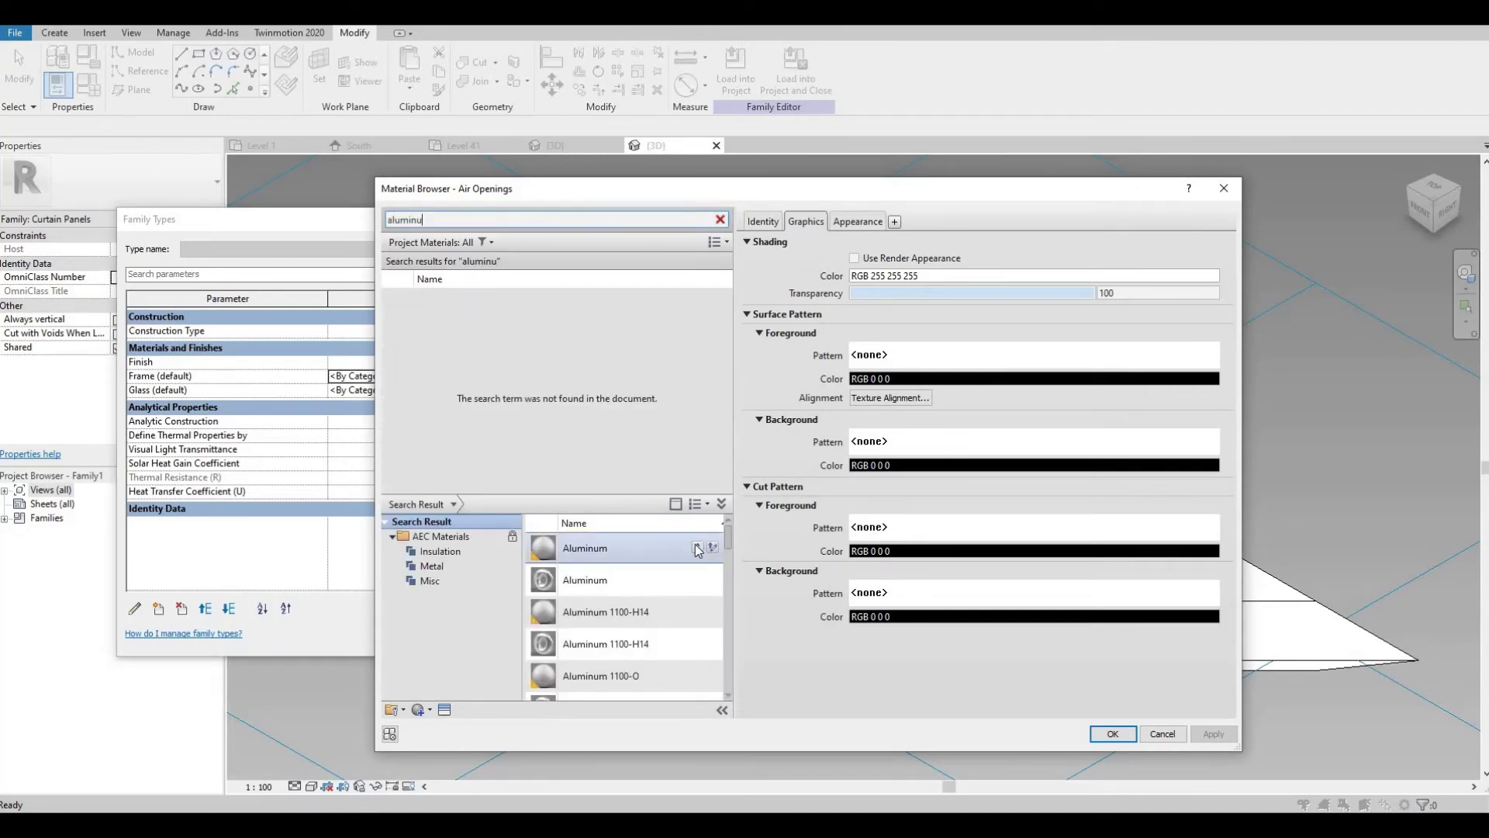
click(698, 547)
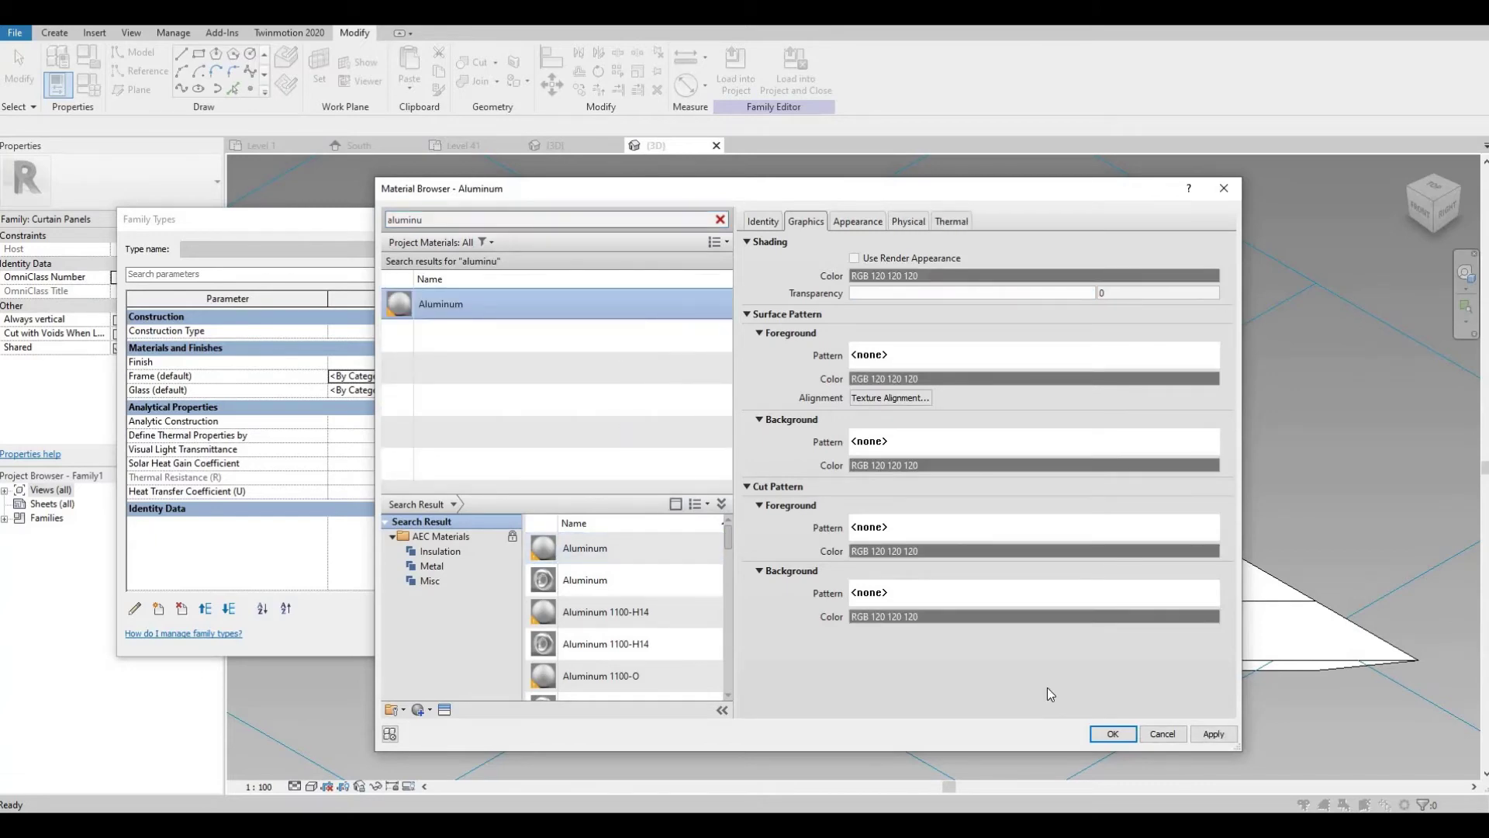
key(Return)
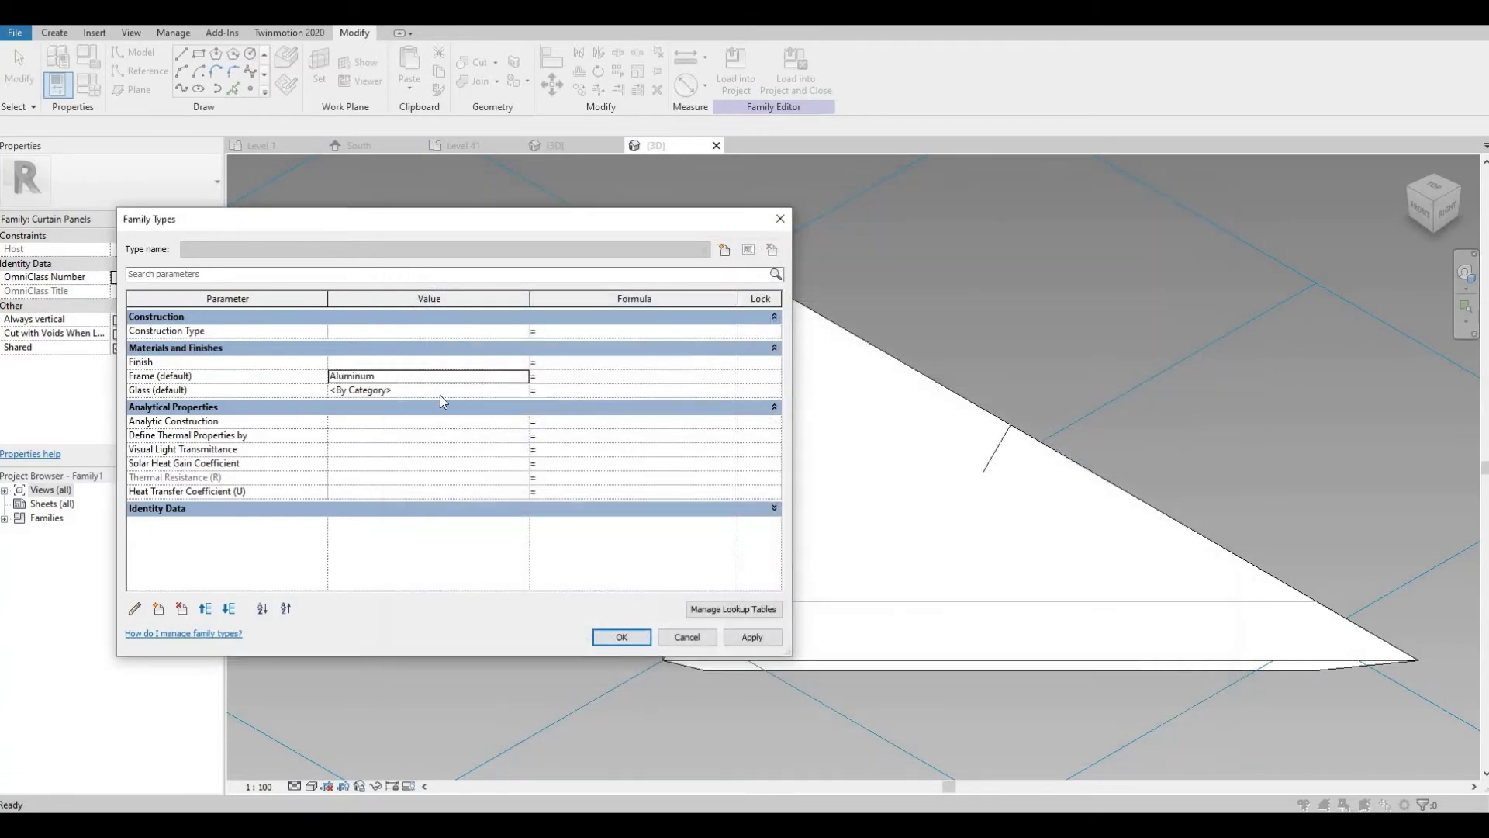
Assign the Acrylic, Clear material from the AEC library to the Glass parameter and accept the family types
click(521, 391)
click(523, 391)
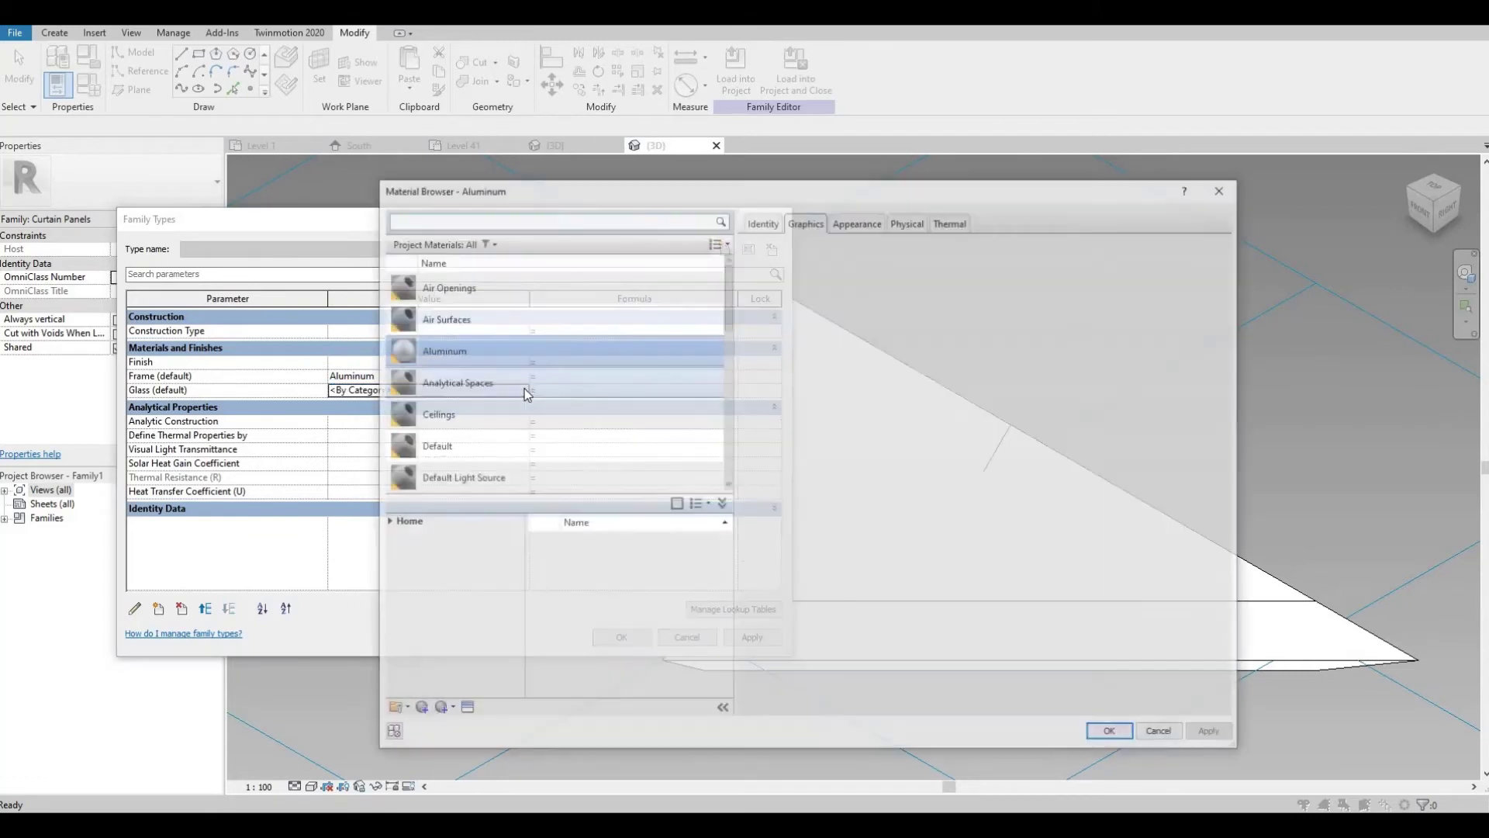
click(502, 218)
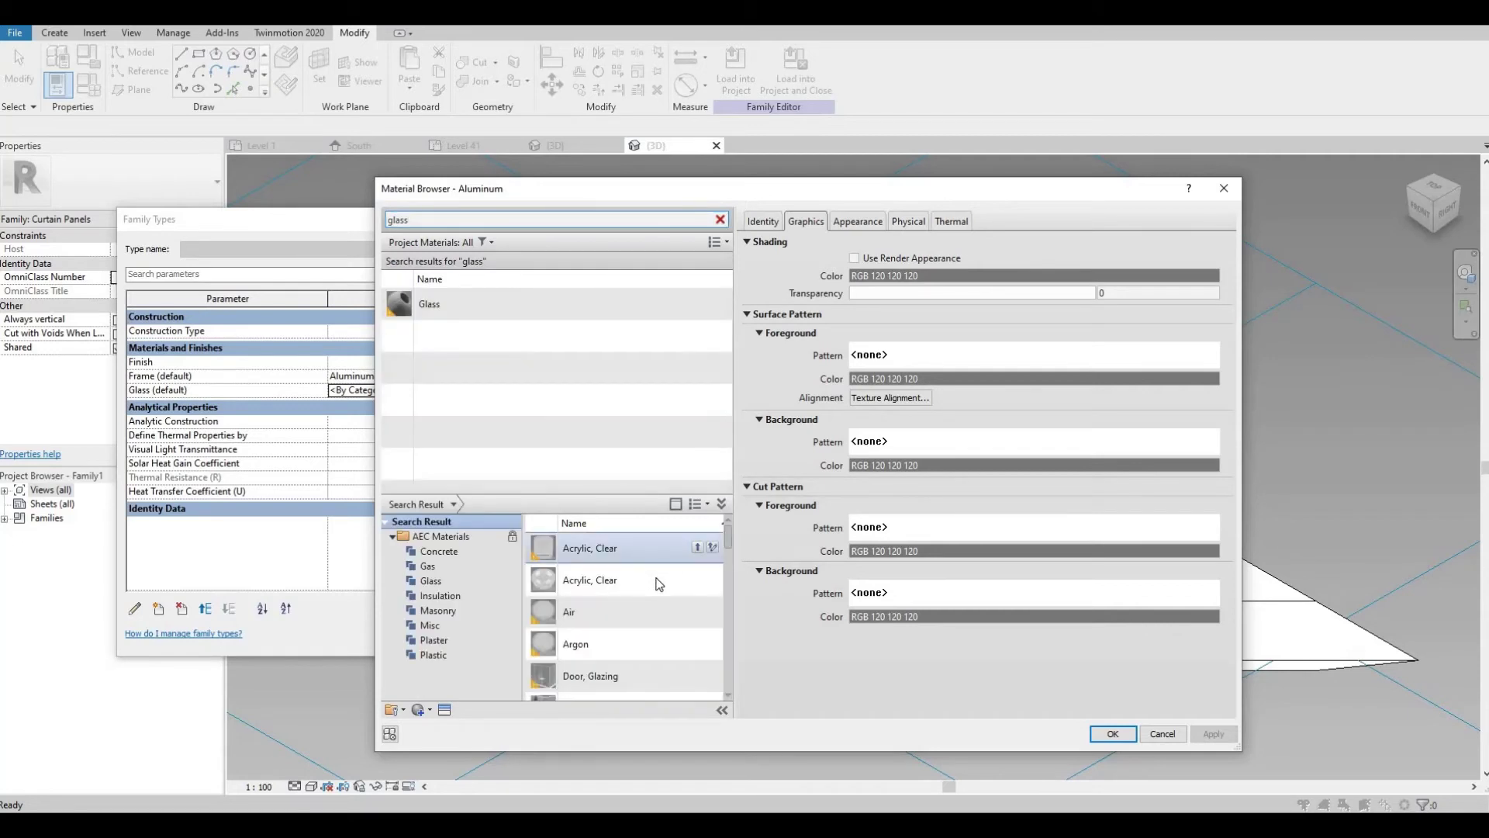
click(697, 547)
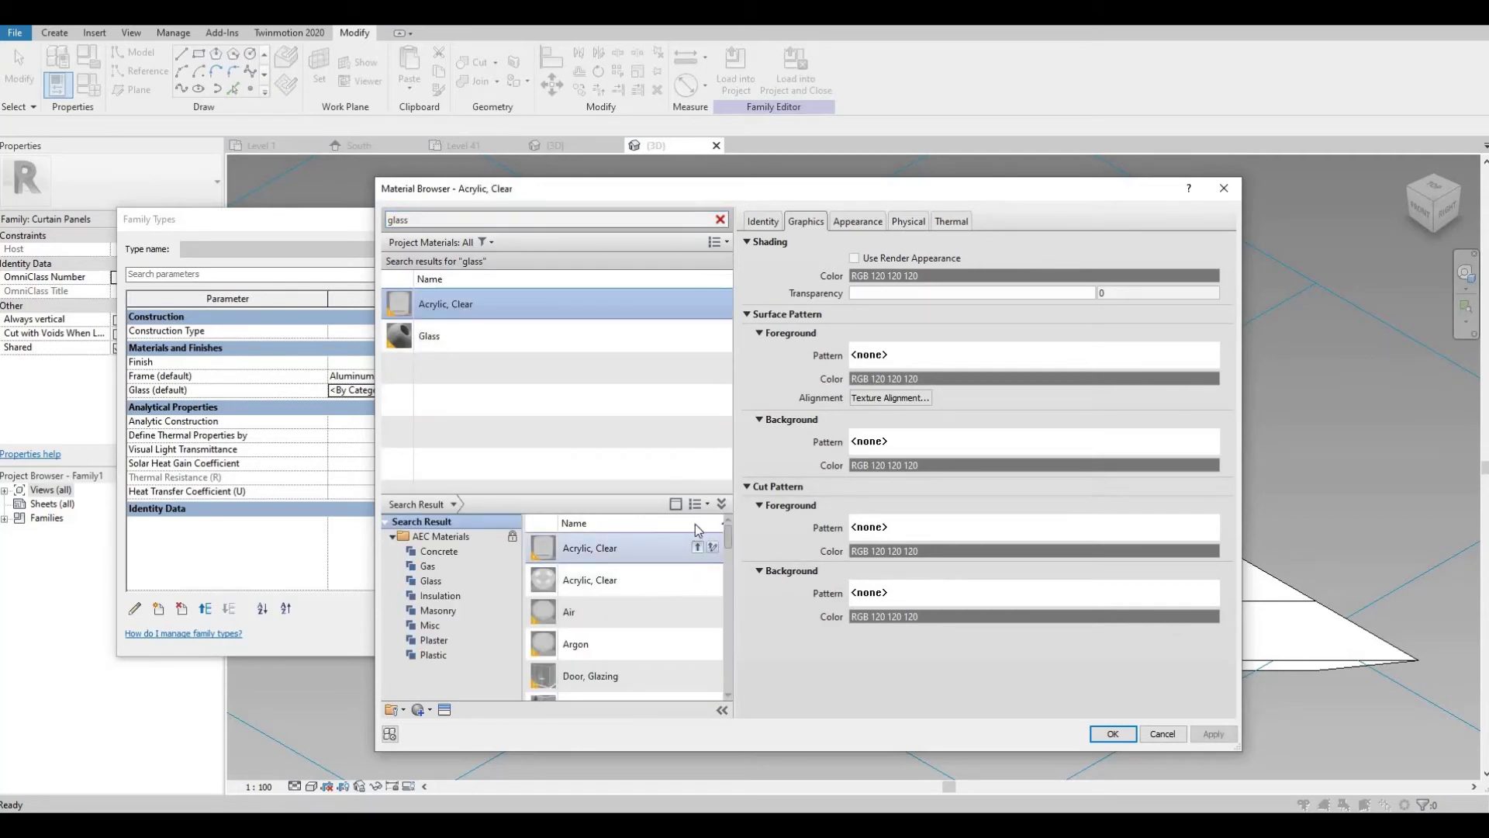
click(1112, 734)
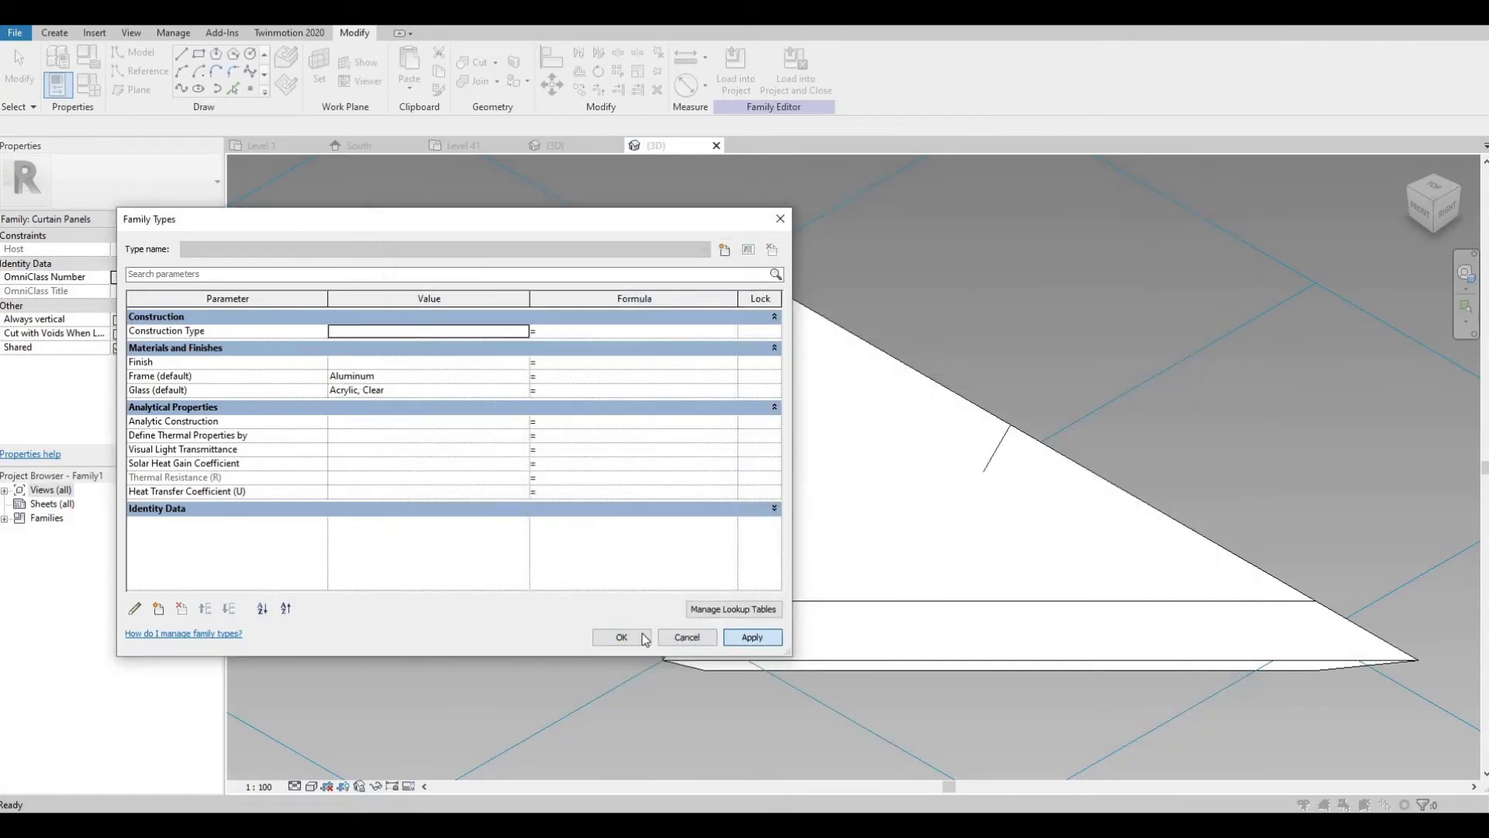
click(621, 637)
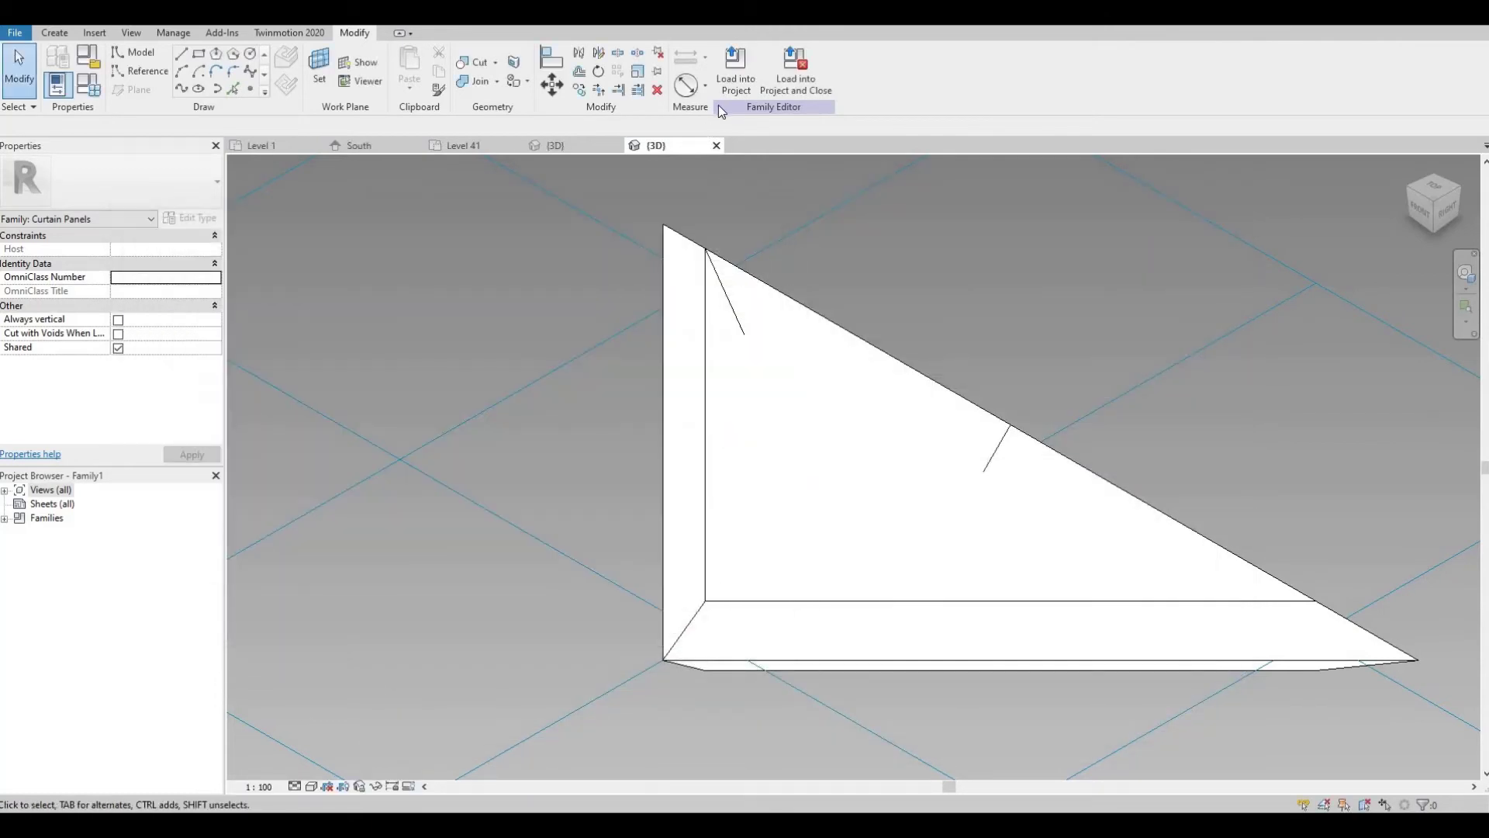
Save the panel family as Family1 in the Revit Files folder and load it into the tower project
key(ctrl+s)
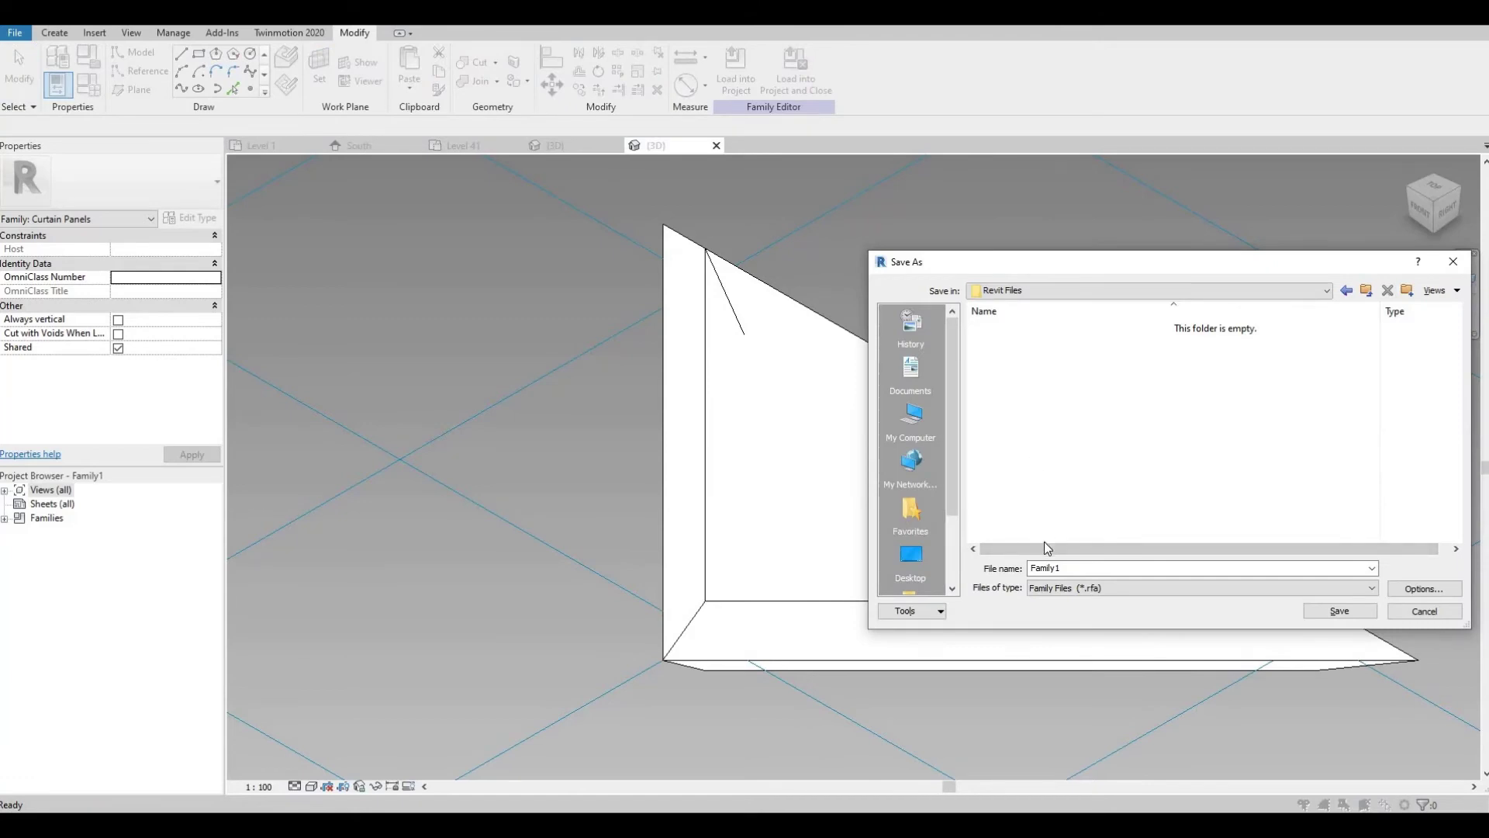
click(1341, 611)
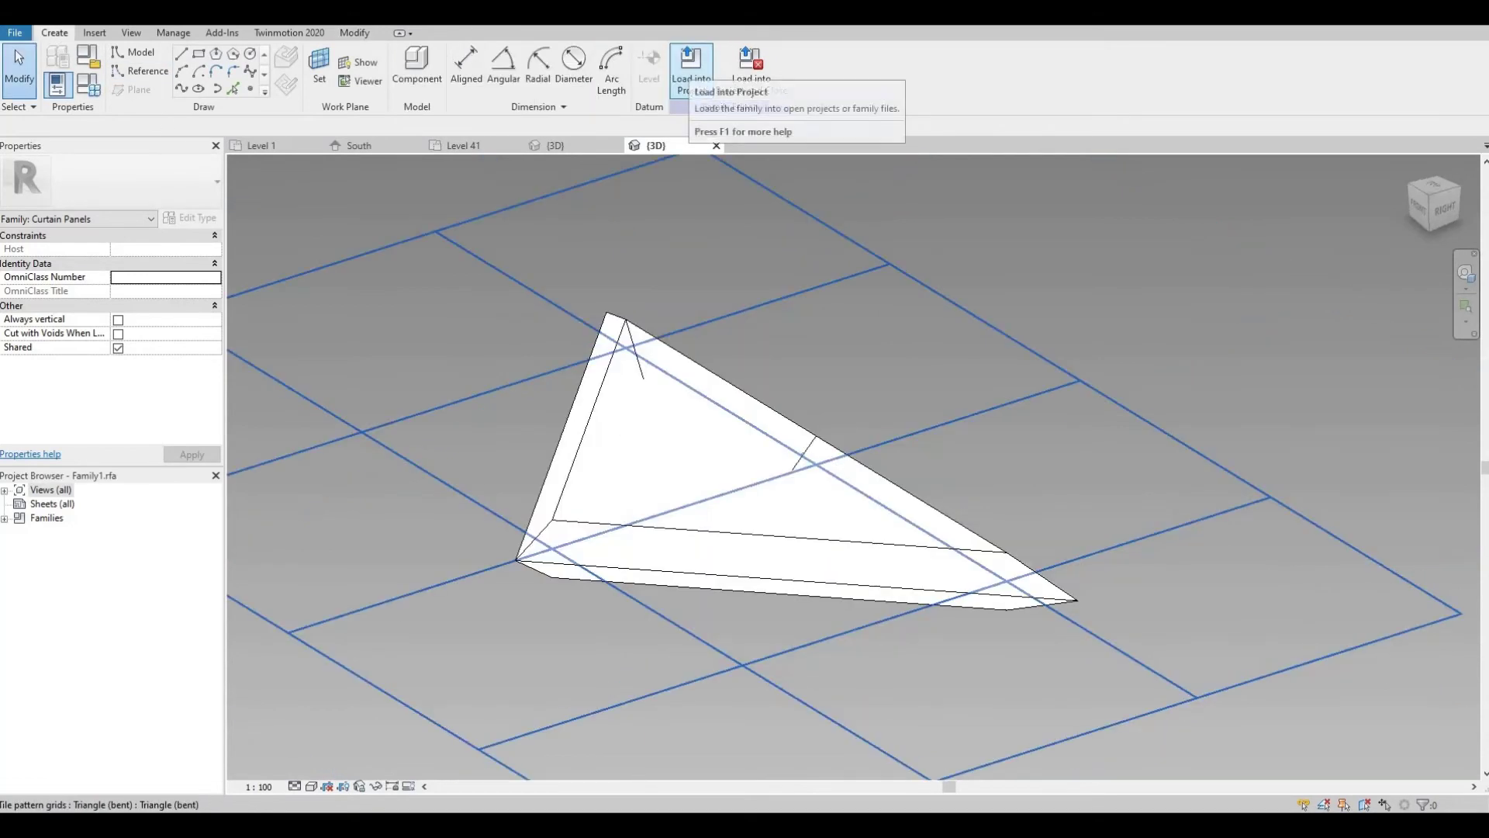
click(690, 69)
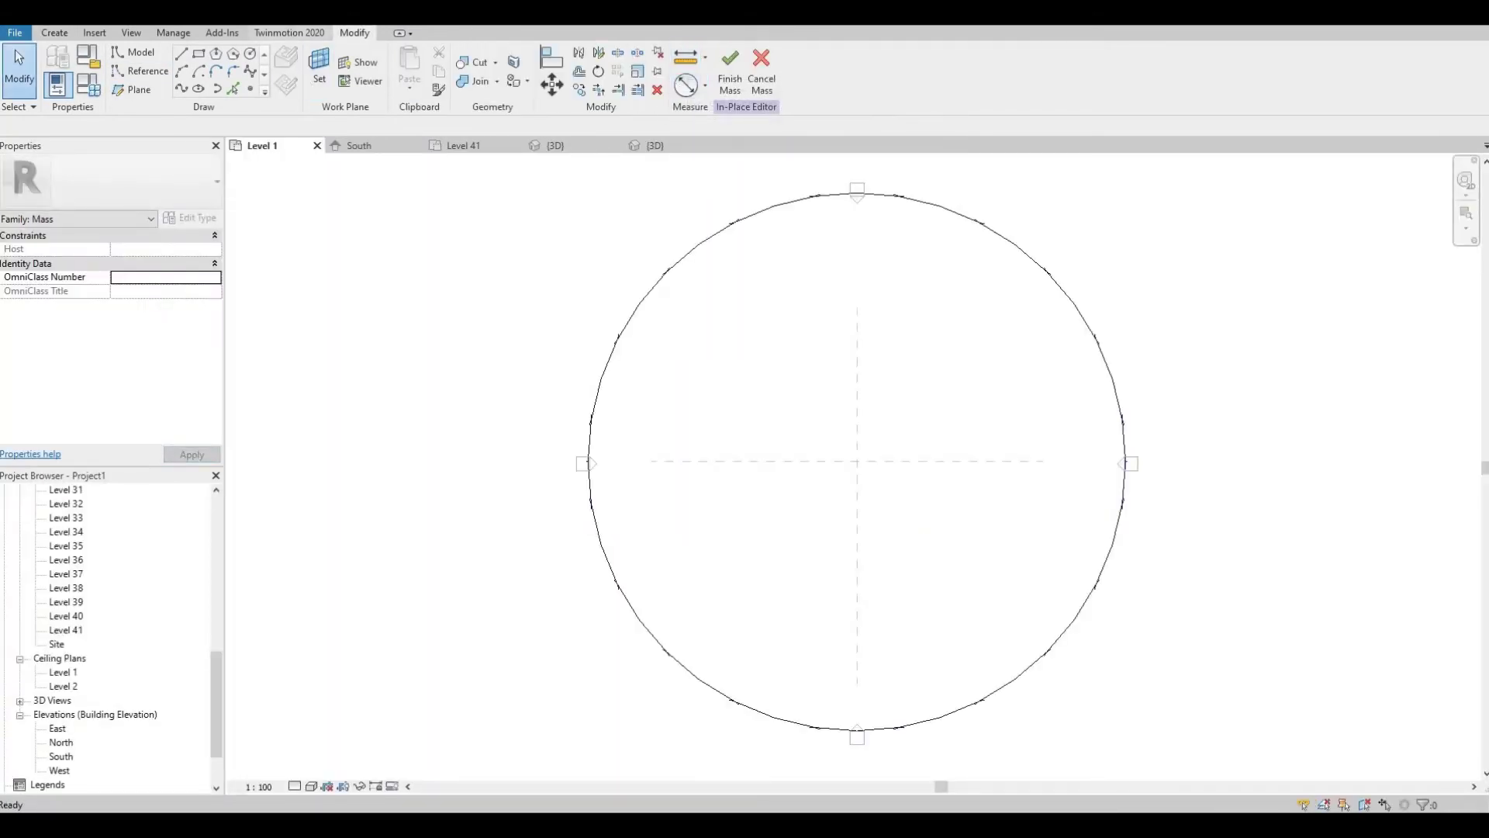
Apply the Triangle (bent) Family1 panel type to both divided surfaces of the tower in 3D, resolving the type errors with Delete Type
click(557, 146)
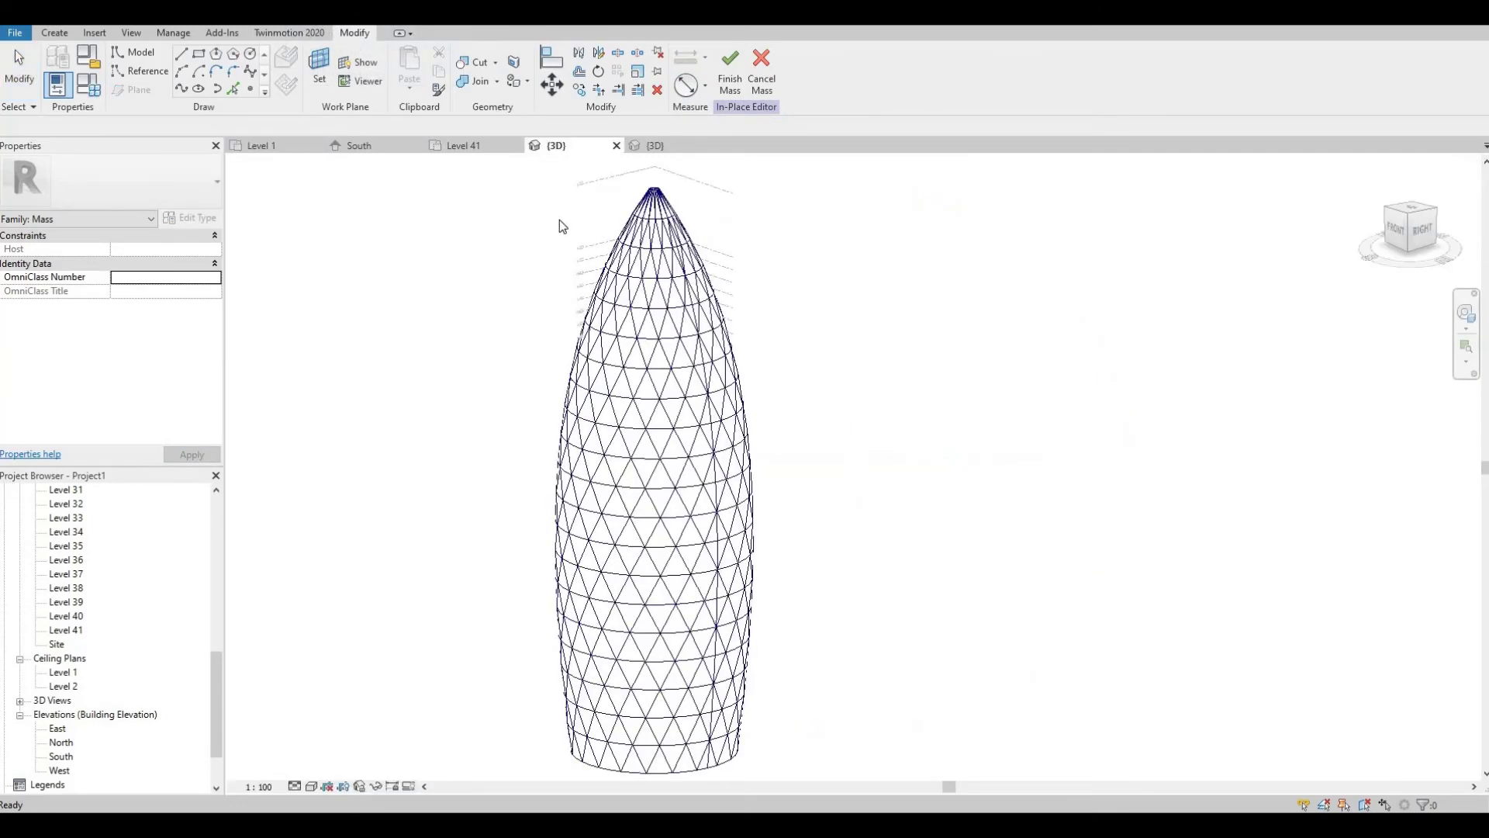
click(611, 287)
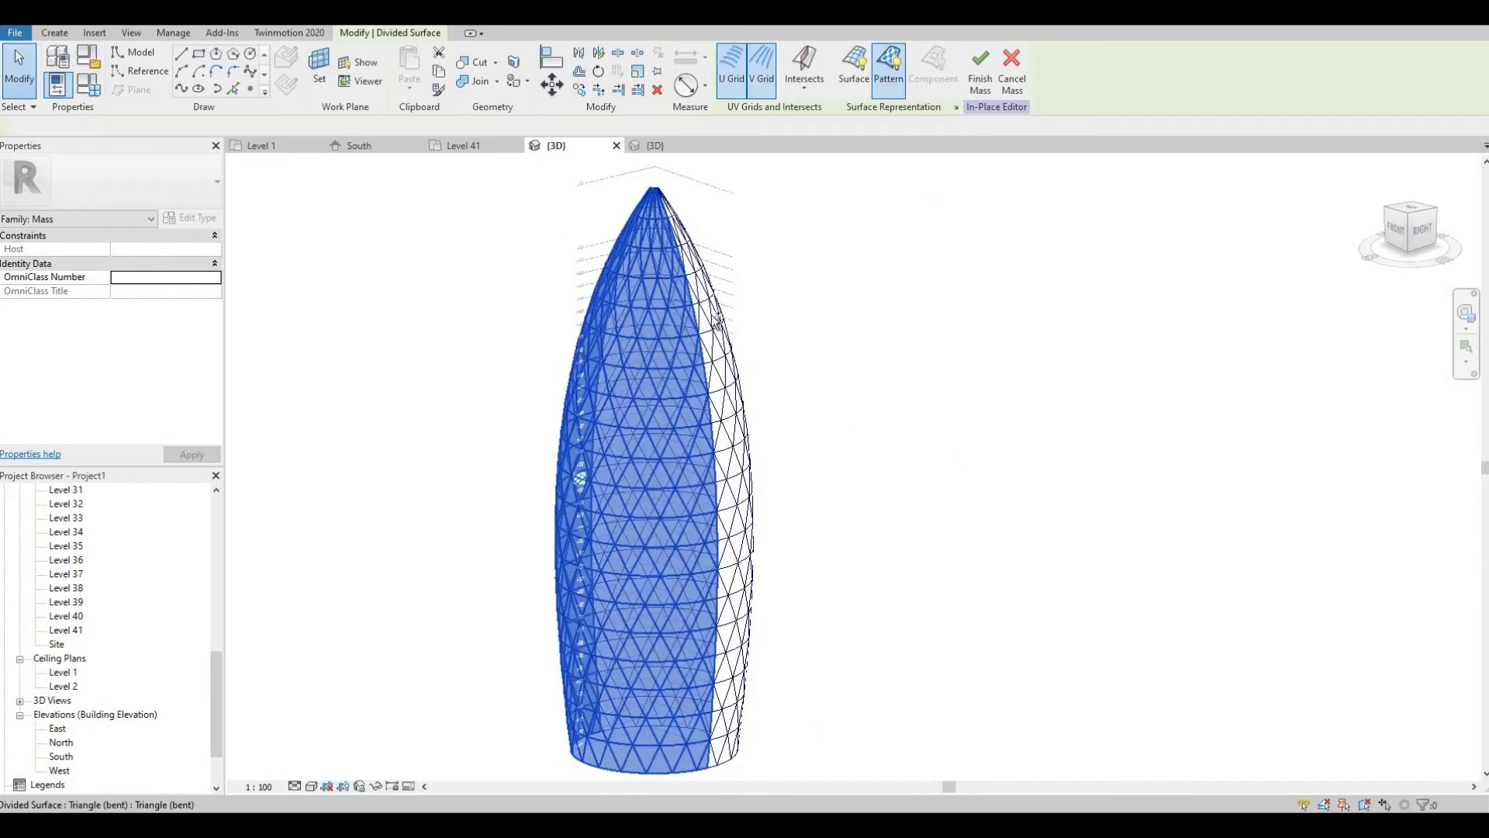
ctrl+click(714, 319)
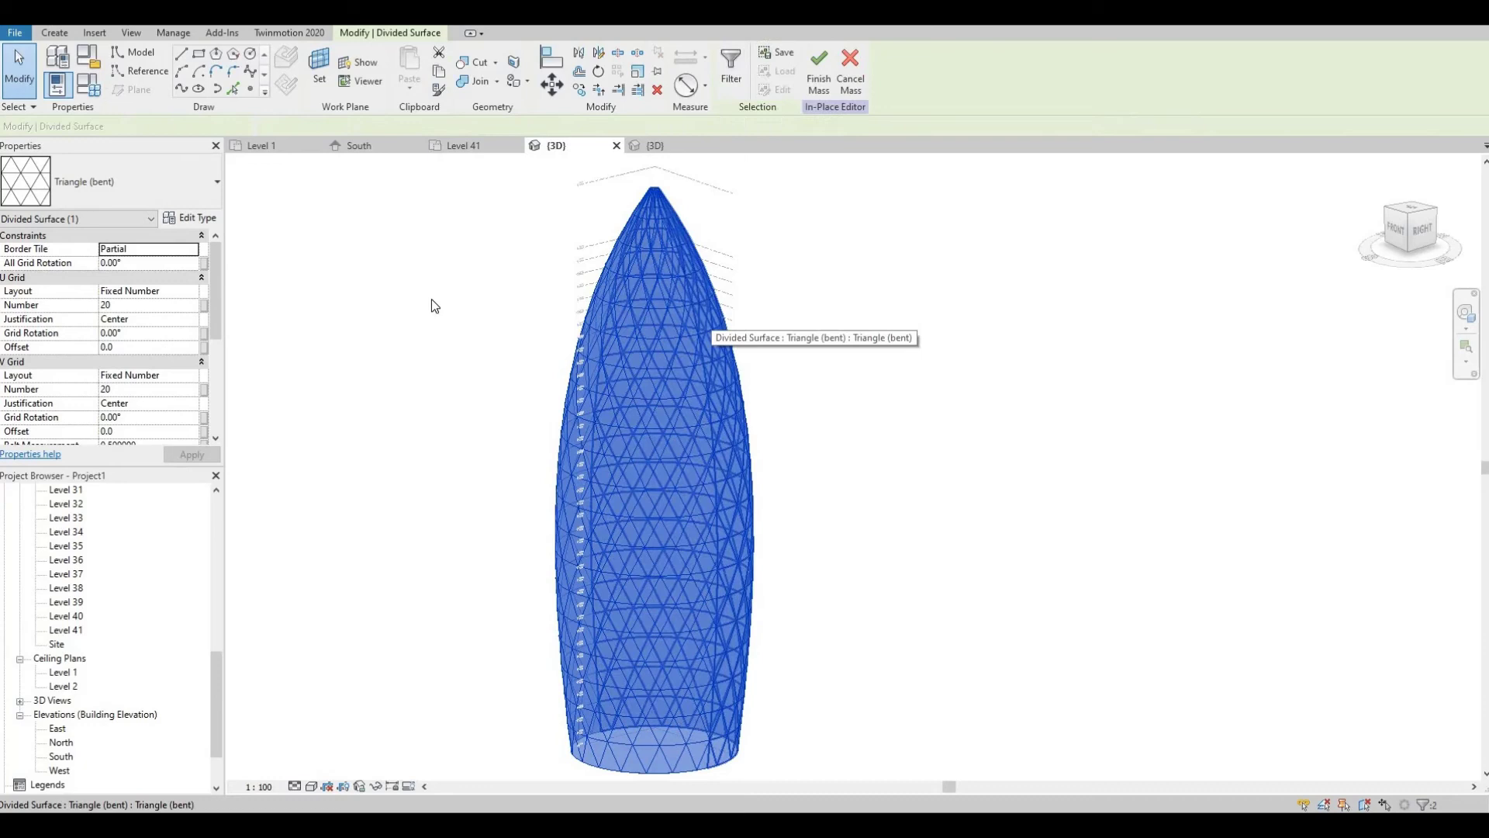
click(155, 190)
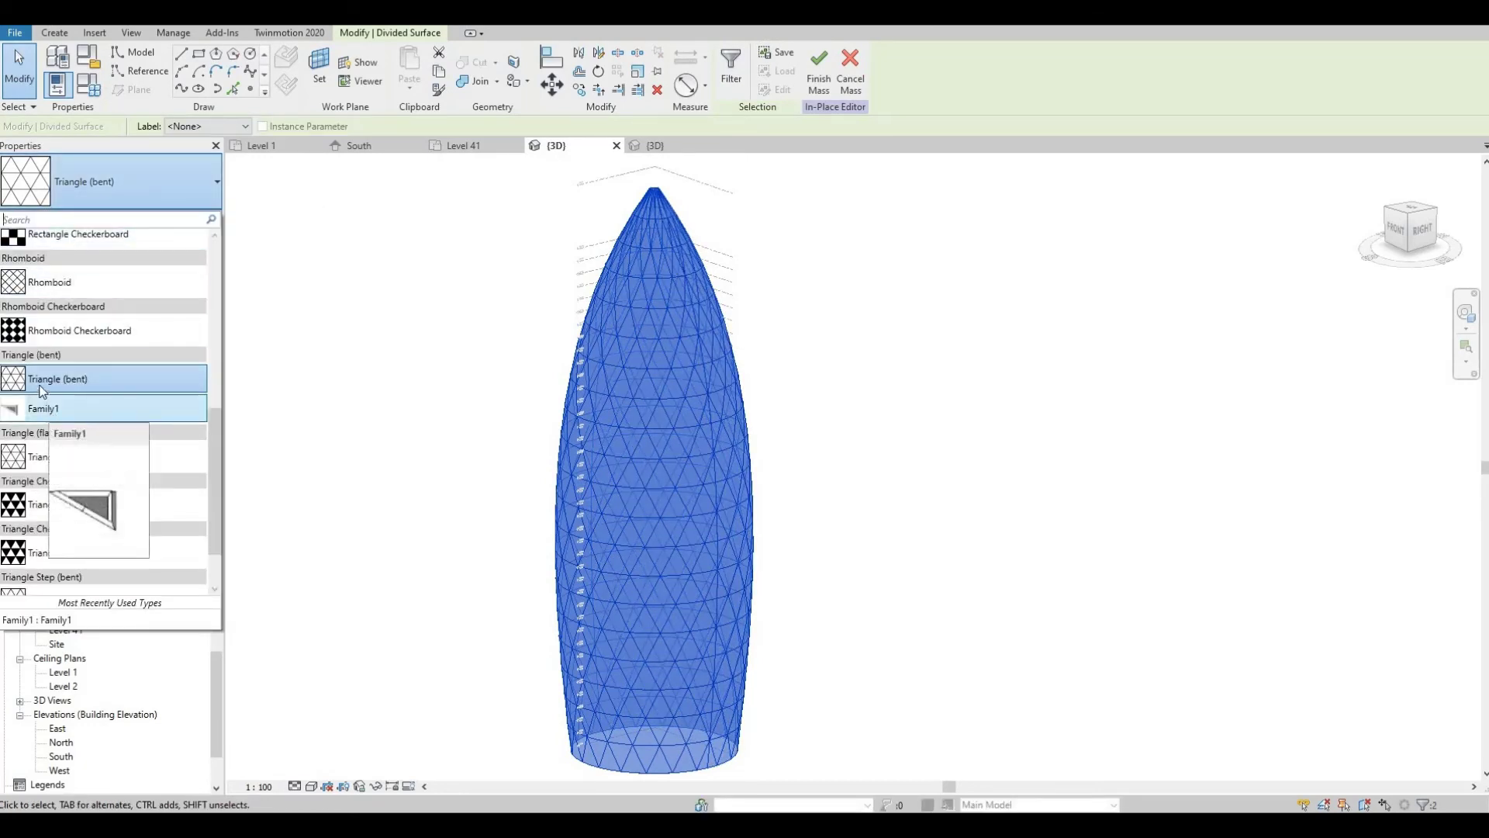
click(325, 406)
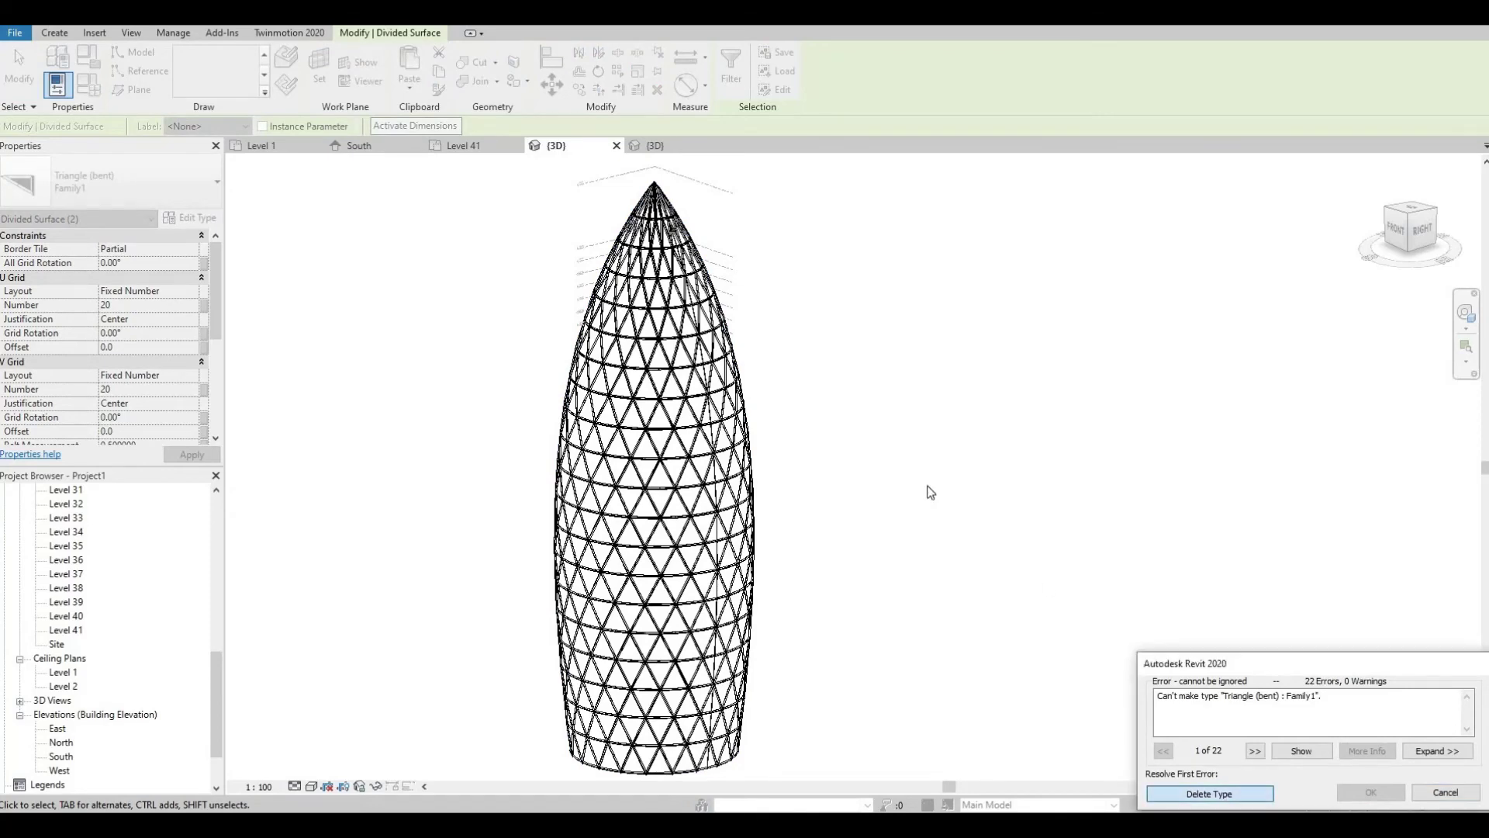
key(Return)
Set the glass of the first diagonal band of panels descending the facade to Glass, Cast, Gray
scroll(665, 313, up, 3)
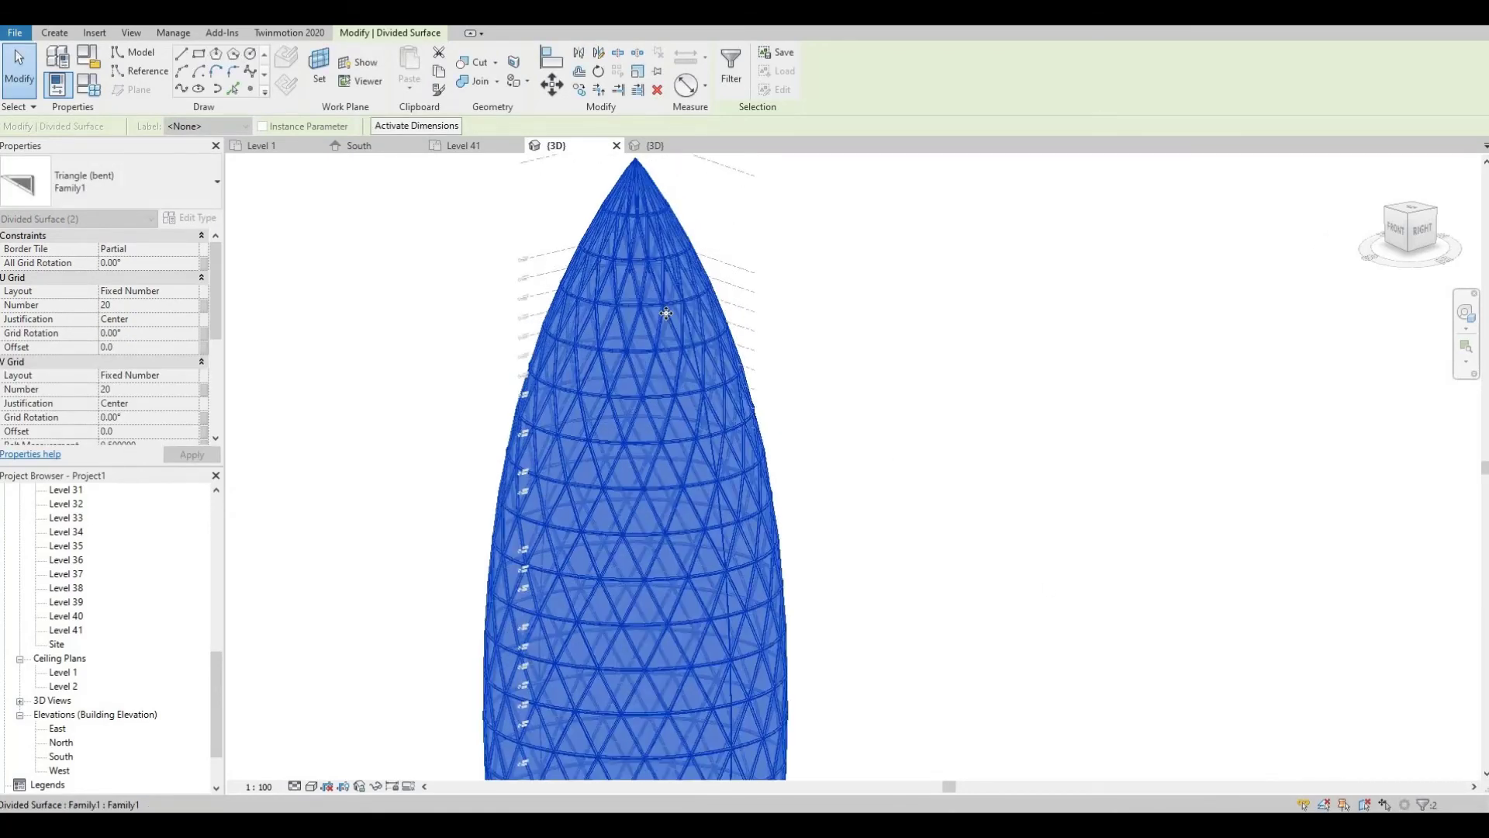
double_click(668, 307)
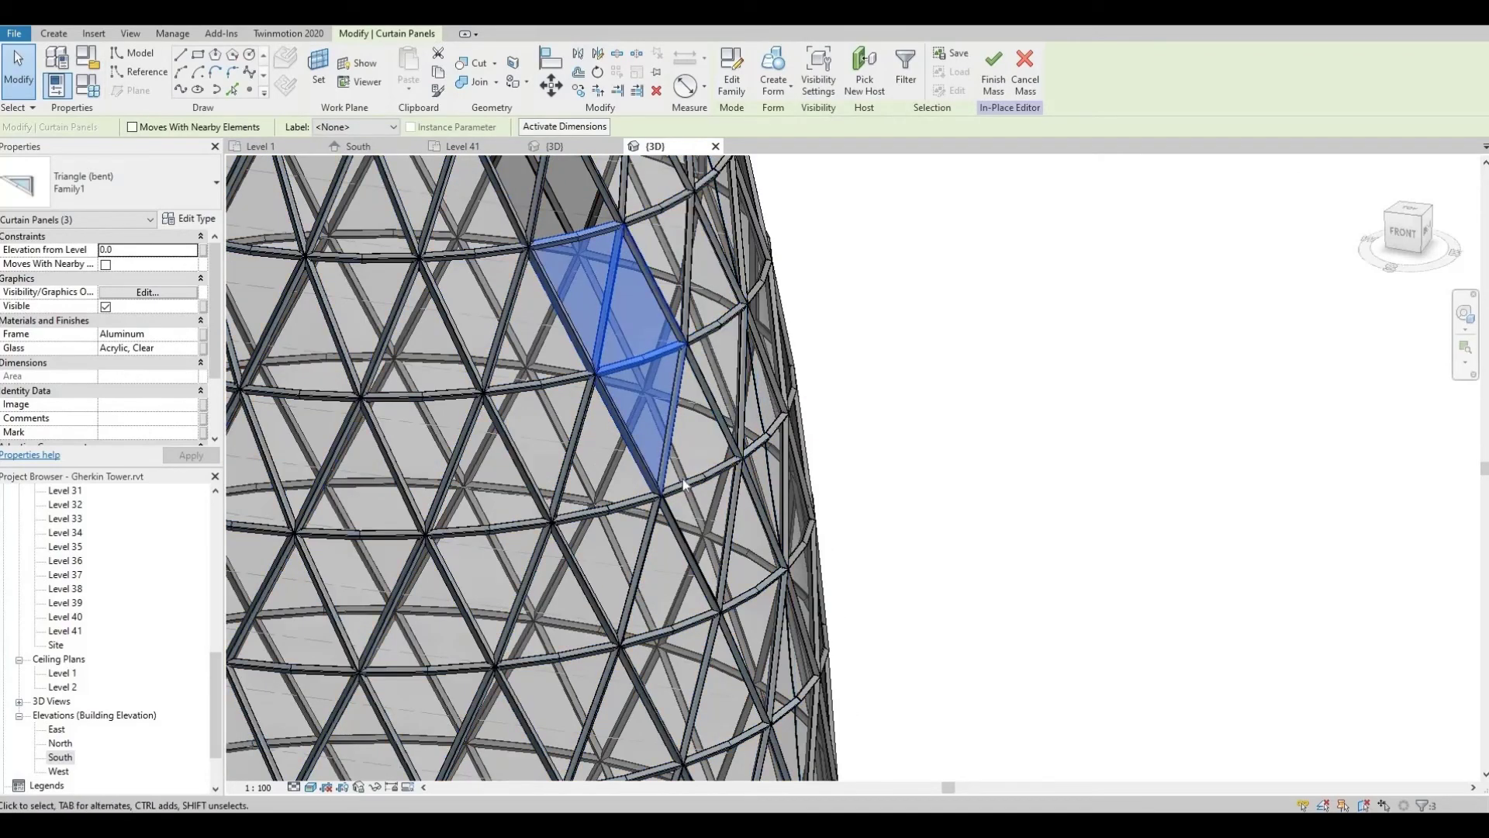
ctrl+click(684, 484)
ctrl+click(720, 416)
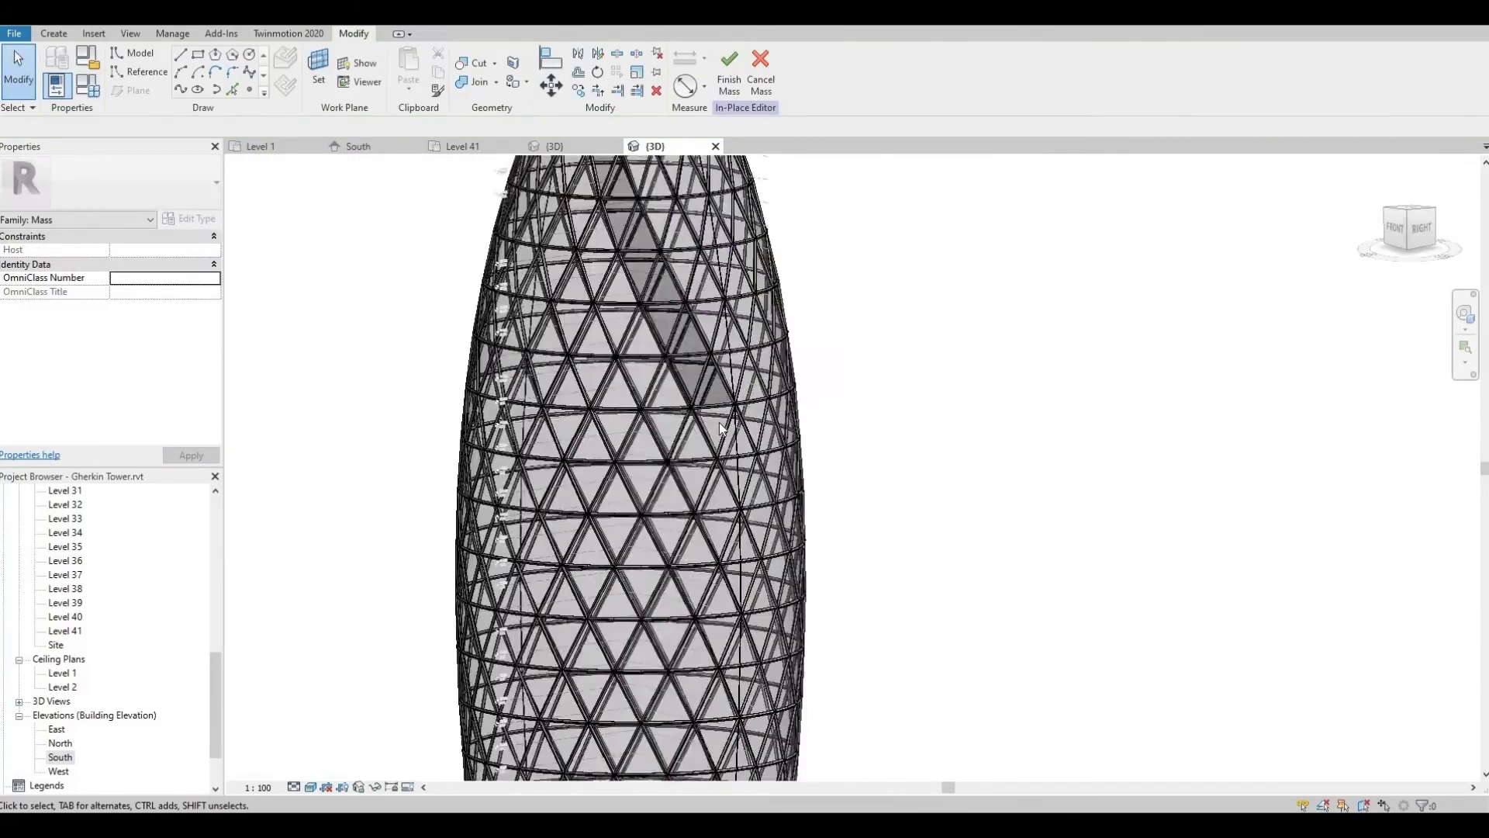
Set the glass of the clear panels around the second ring below the tower's peak to Glass, Cast, Gray
scroll(719, 422, up, 3)
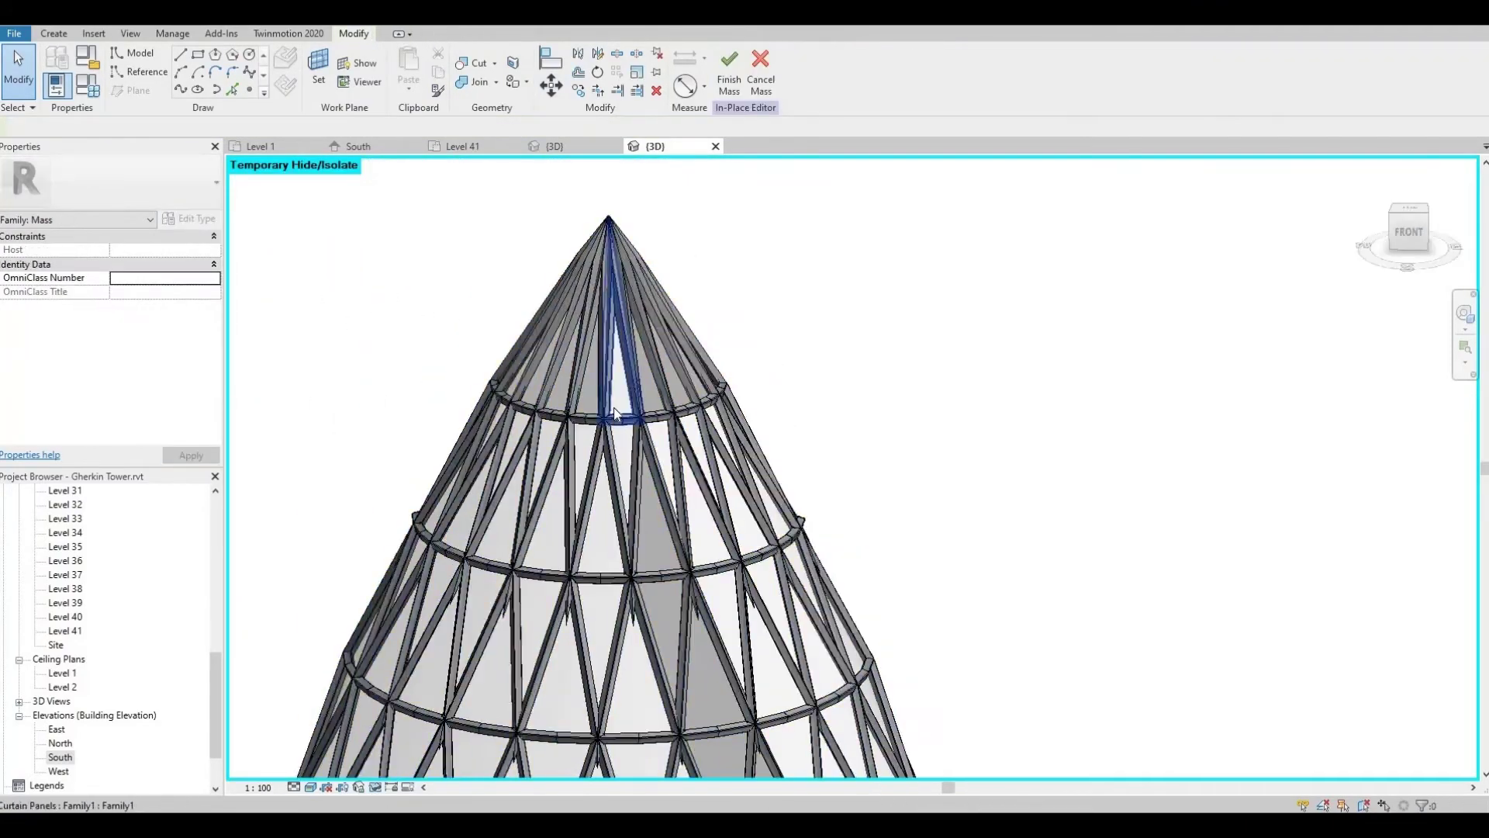
click(500, 419)
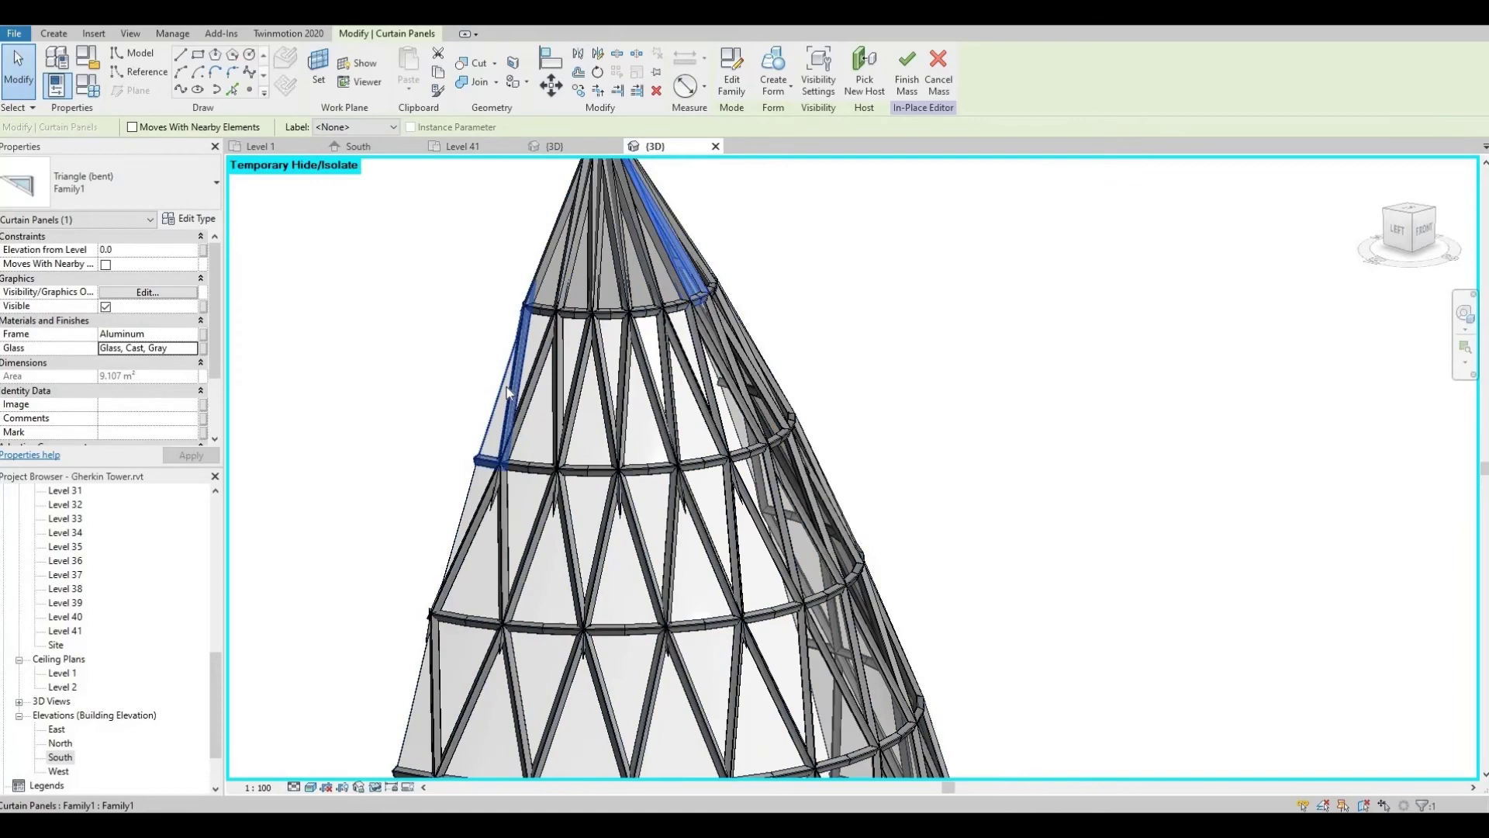
ctrl+click(535, 372)
ctrl+click(589, 411)
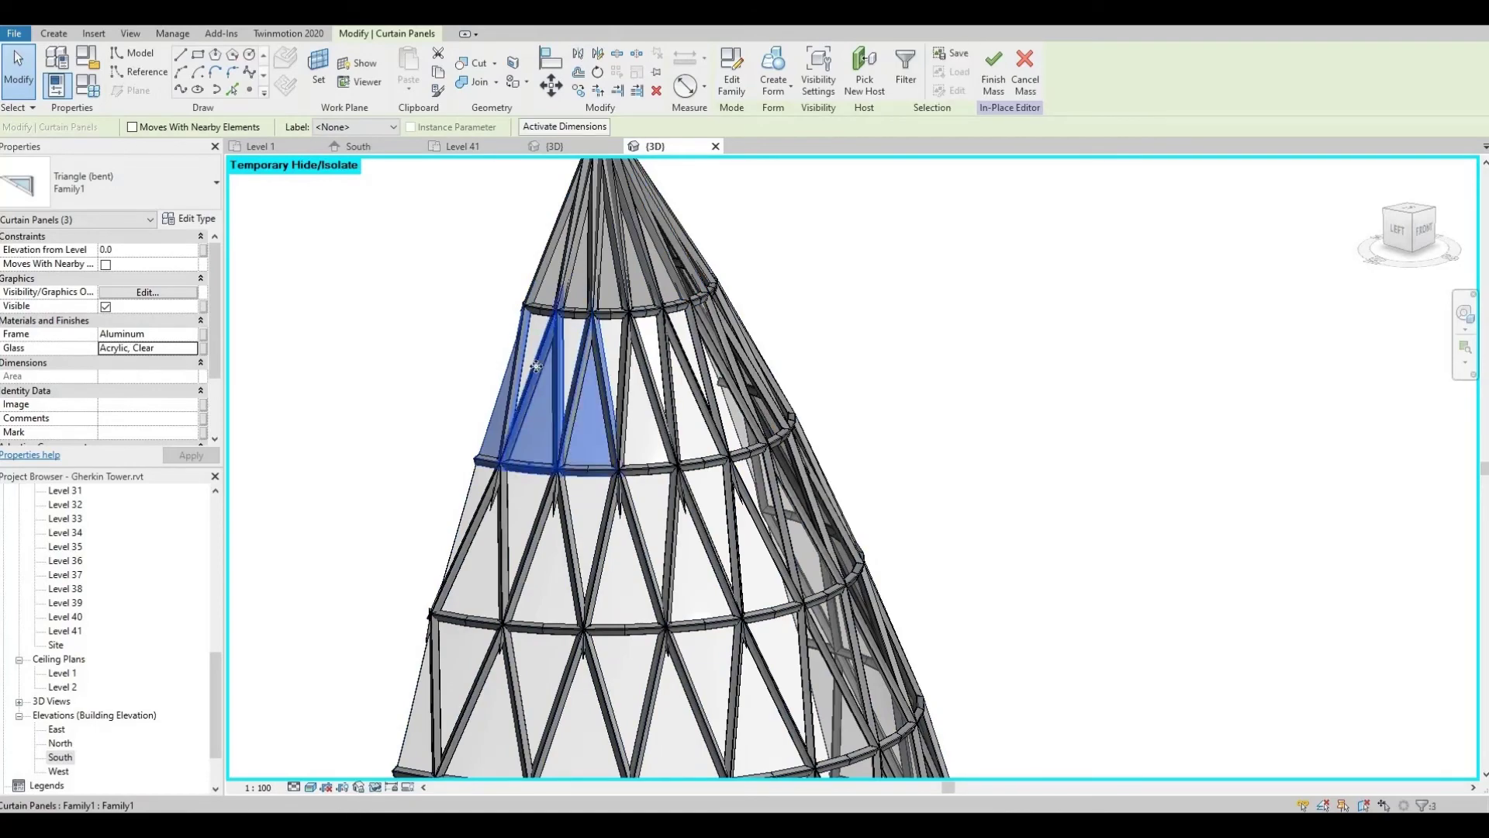
ctrl+click(644, 417)
ctrl+click(702, 391)
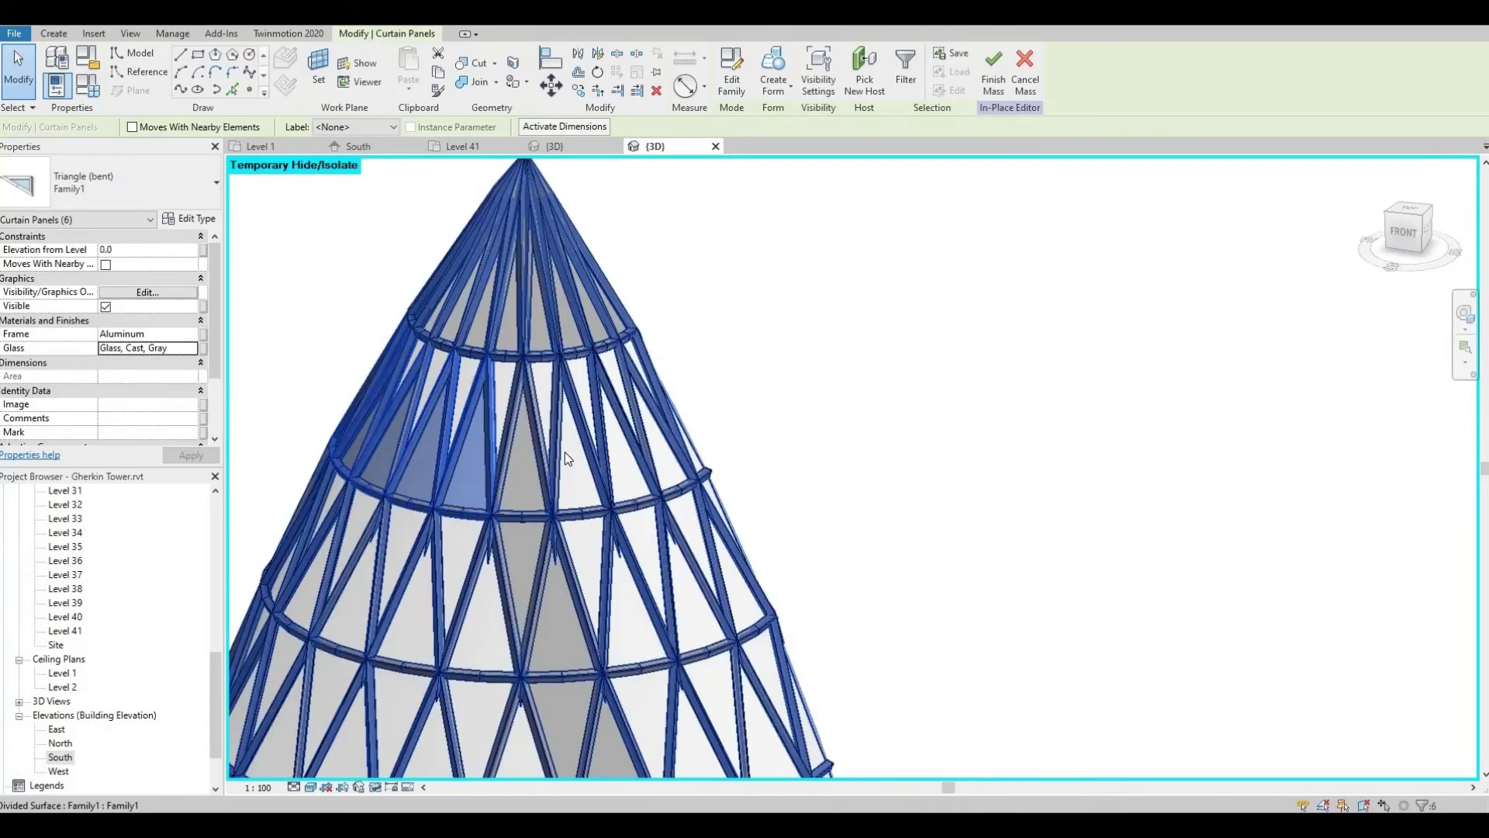
ctrl+click(695, 459)
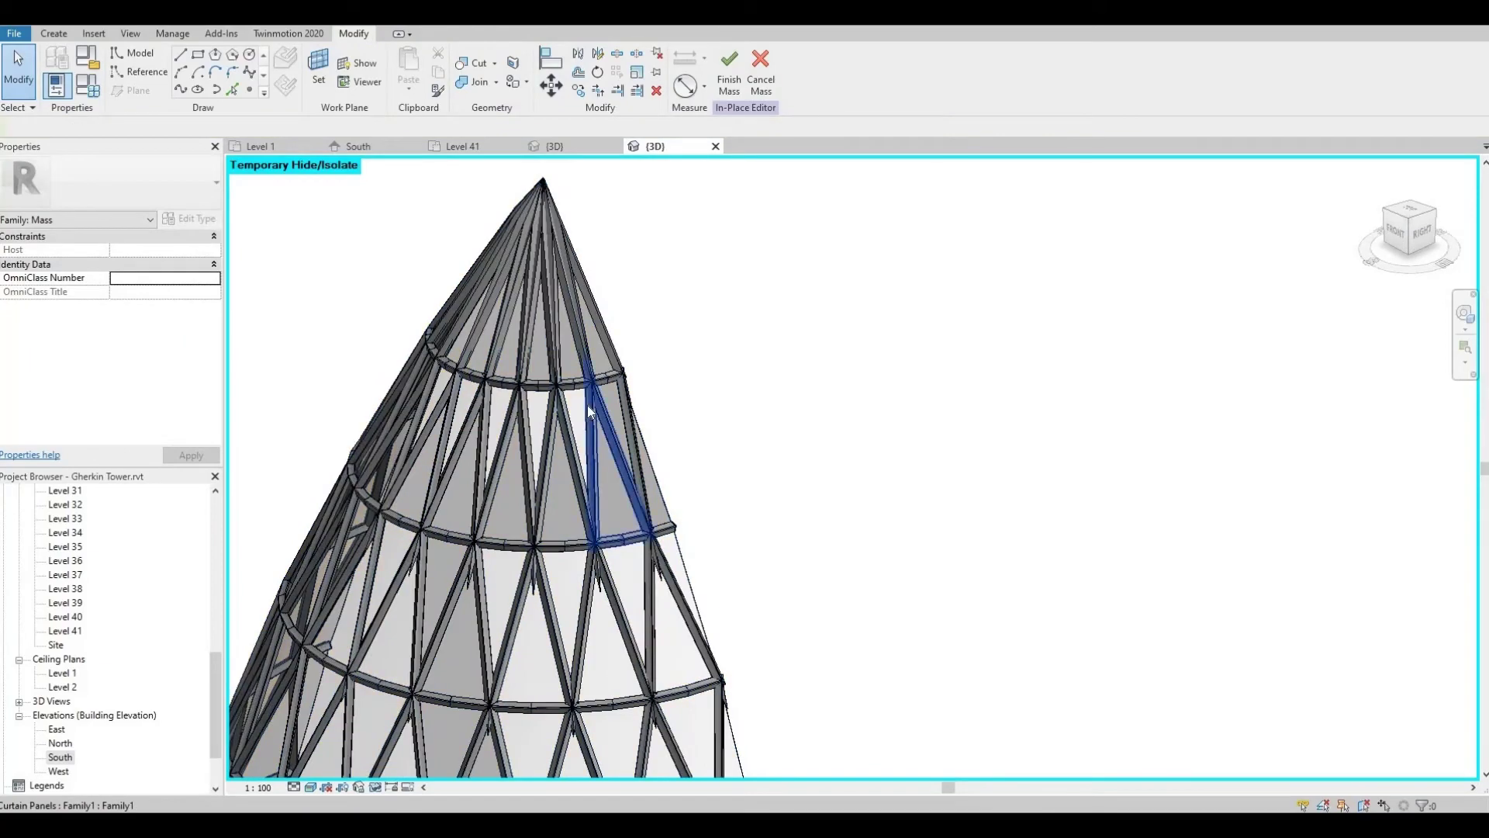
click(588, 405)
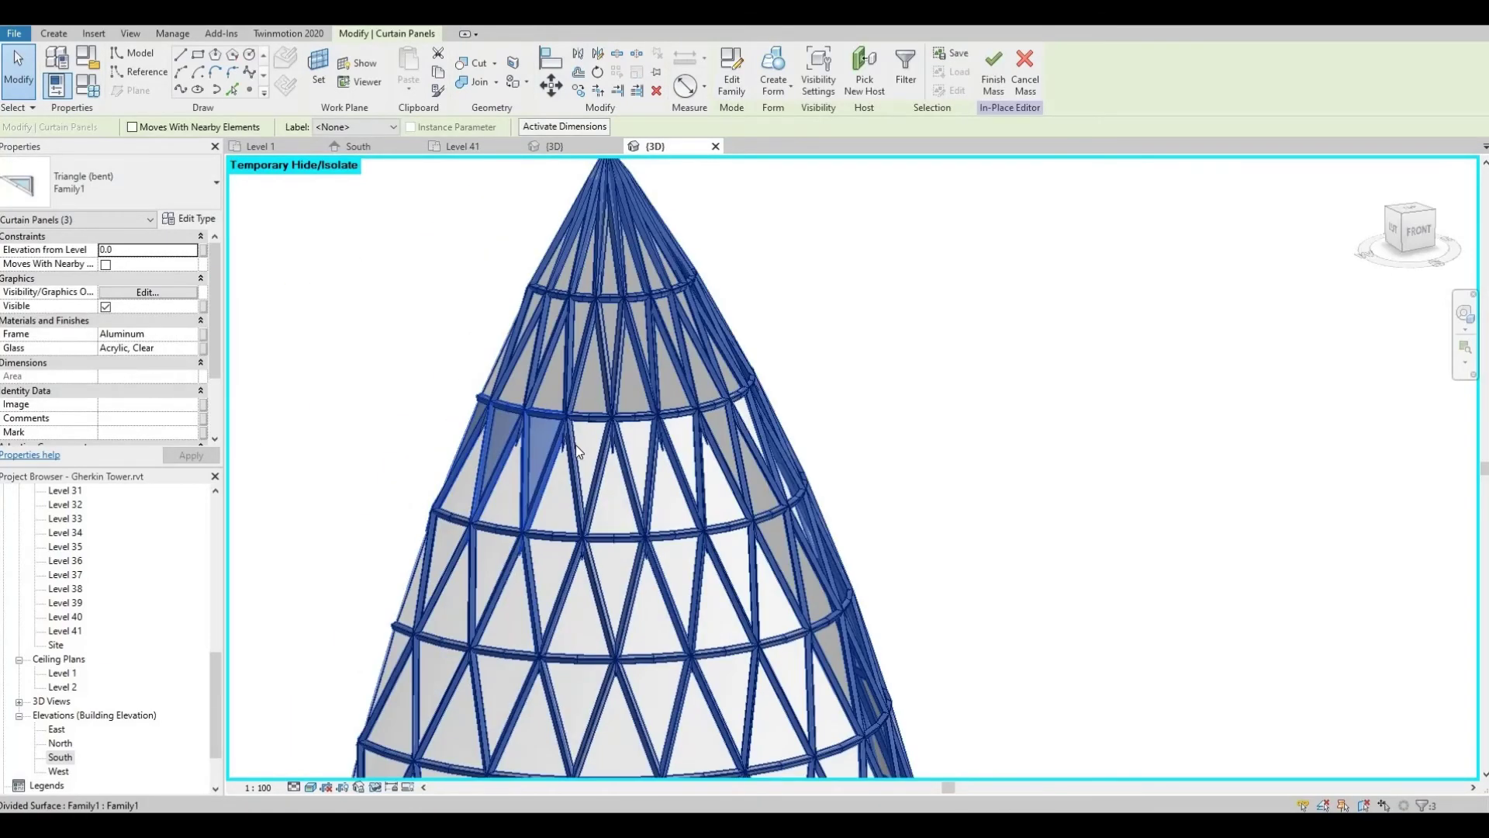
Give the second diagonal band of panels, descending from the gray ring, the Glass, Cast, Gray material
ctrl+click(628, 454)
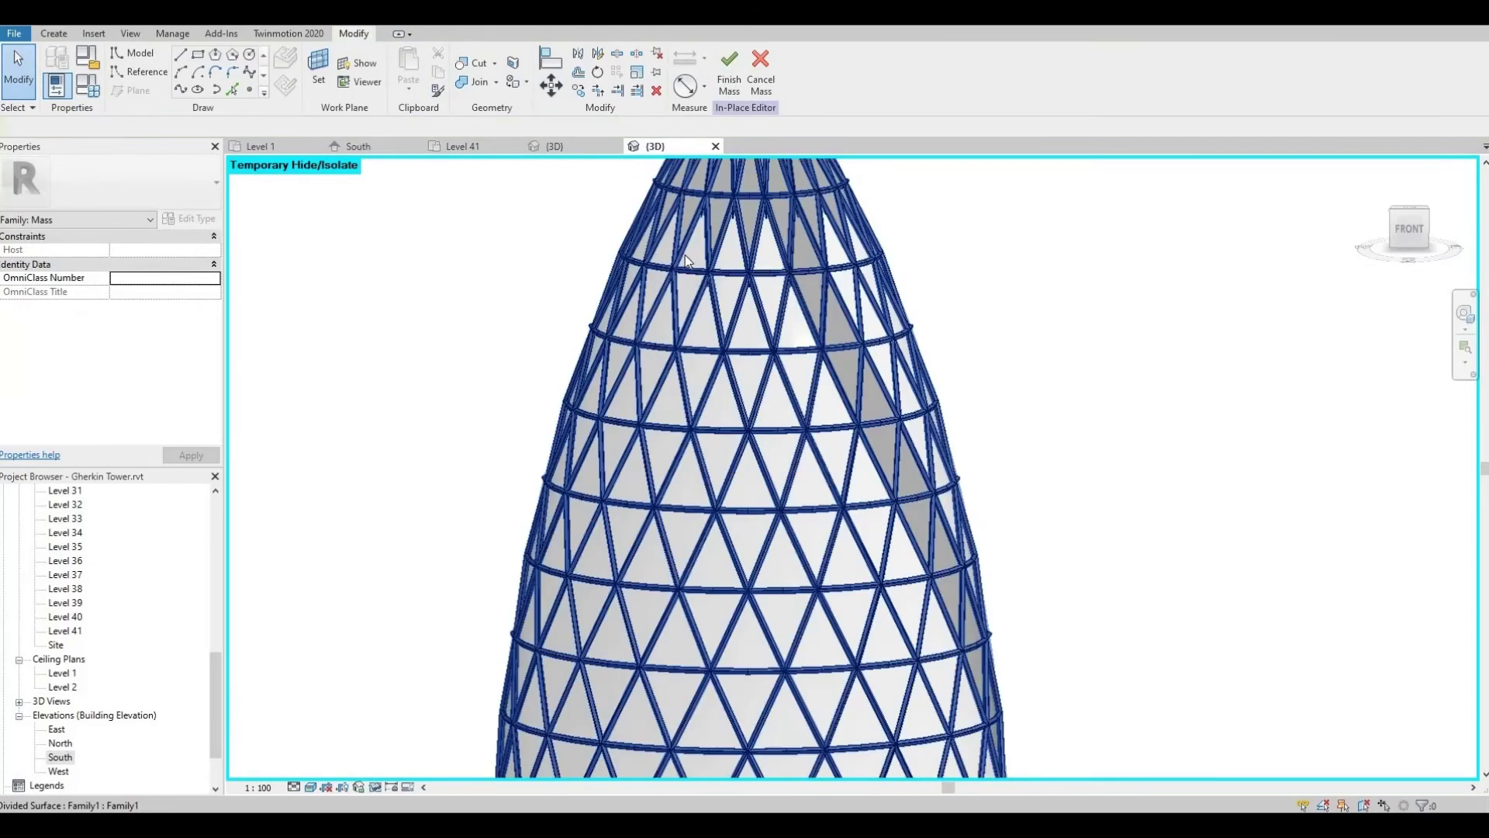
click(696, 346)
ctrl+click(709, 380)
ctrl+click(733, 506)
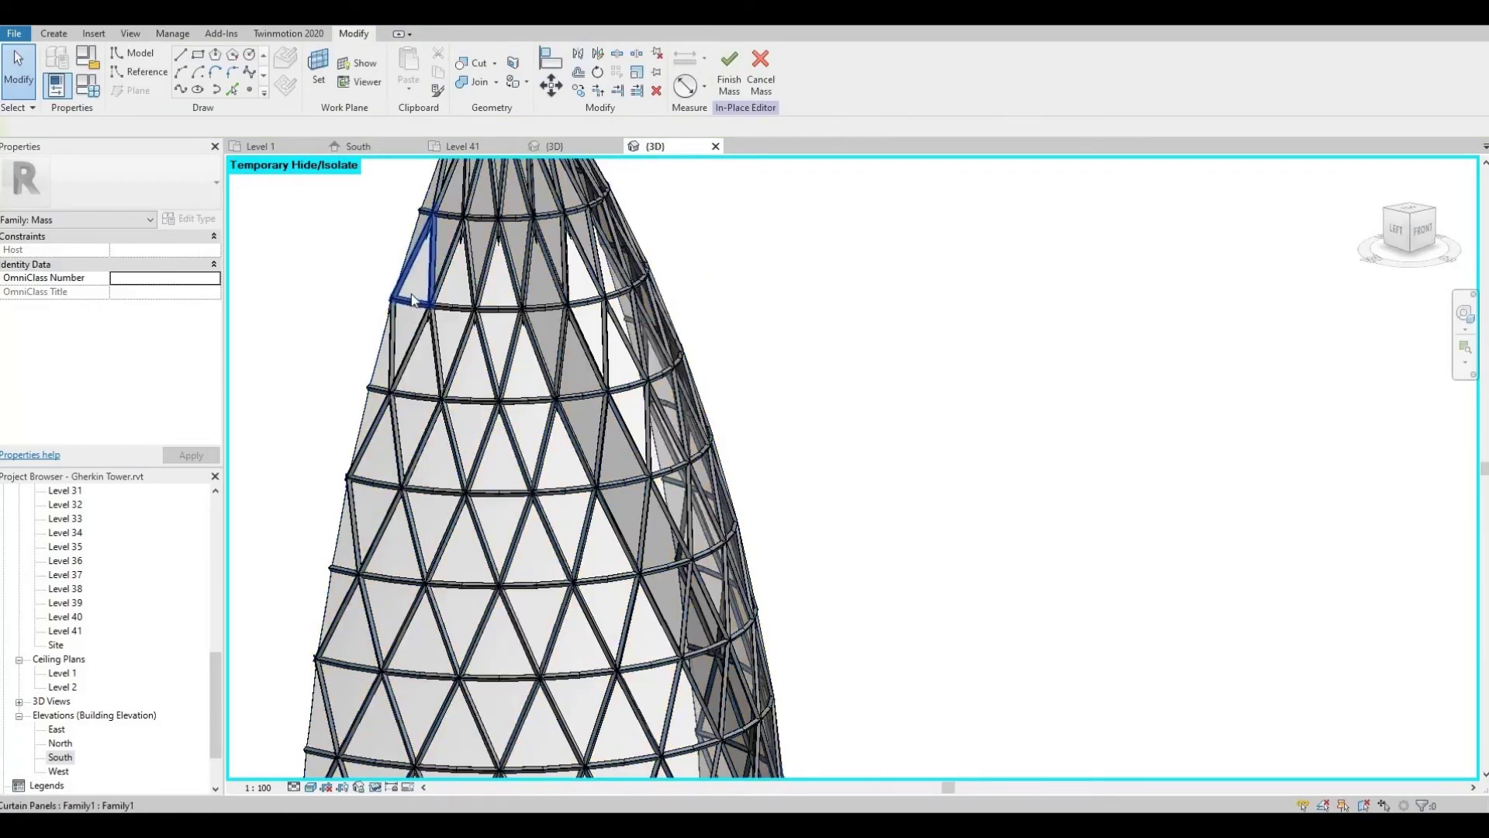
Select the 22 panels of the next diagonal band down to mid-height and set their glass to Glass, Cast, Gray
click(428, 439)
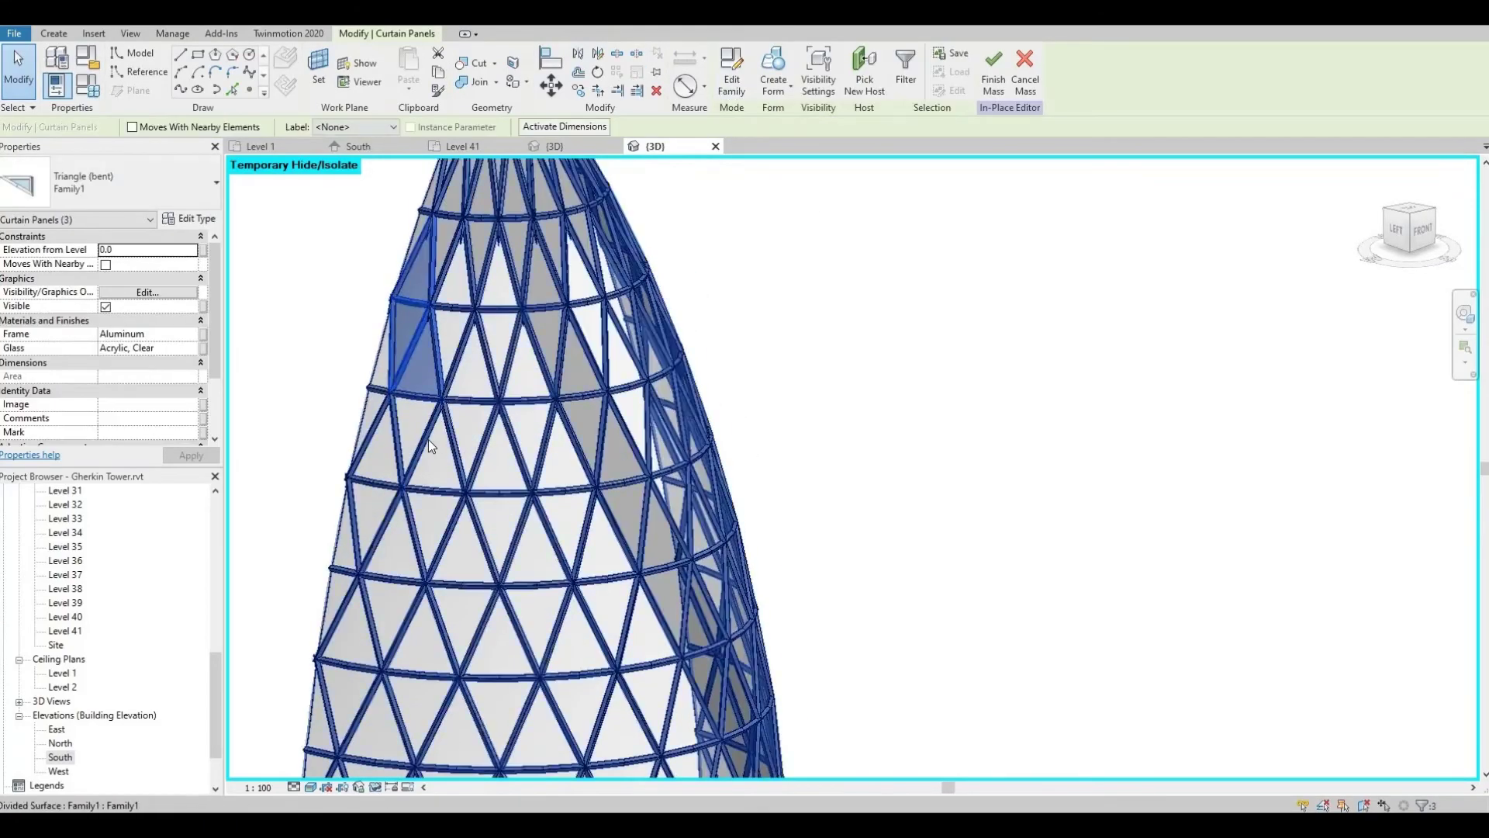
ctrl+click(394, 443)
ctrl+click(453, 515)
ctrl+click(462, 579)
ctrl+click(447, 623)
middle_drag(504, 676, 482, 445)
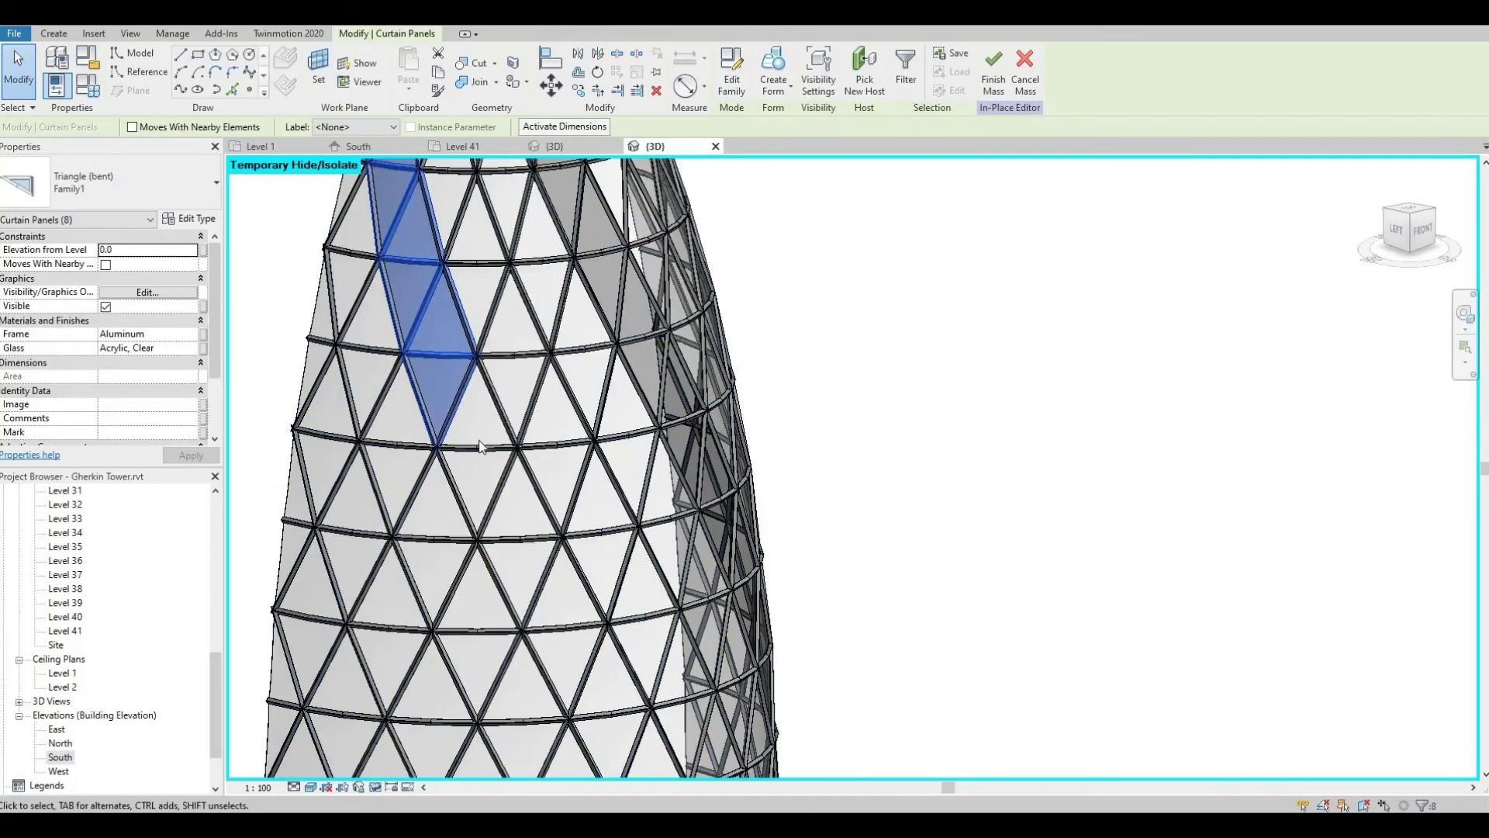
ctrl+click(482, 445)
ctrl+click(481, 490)
ctrl+click(514, 537)
ctrl+click(524, 577)
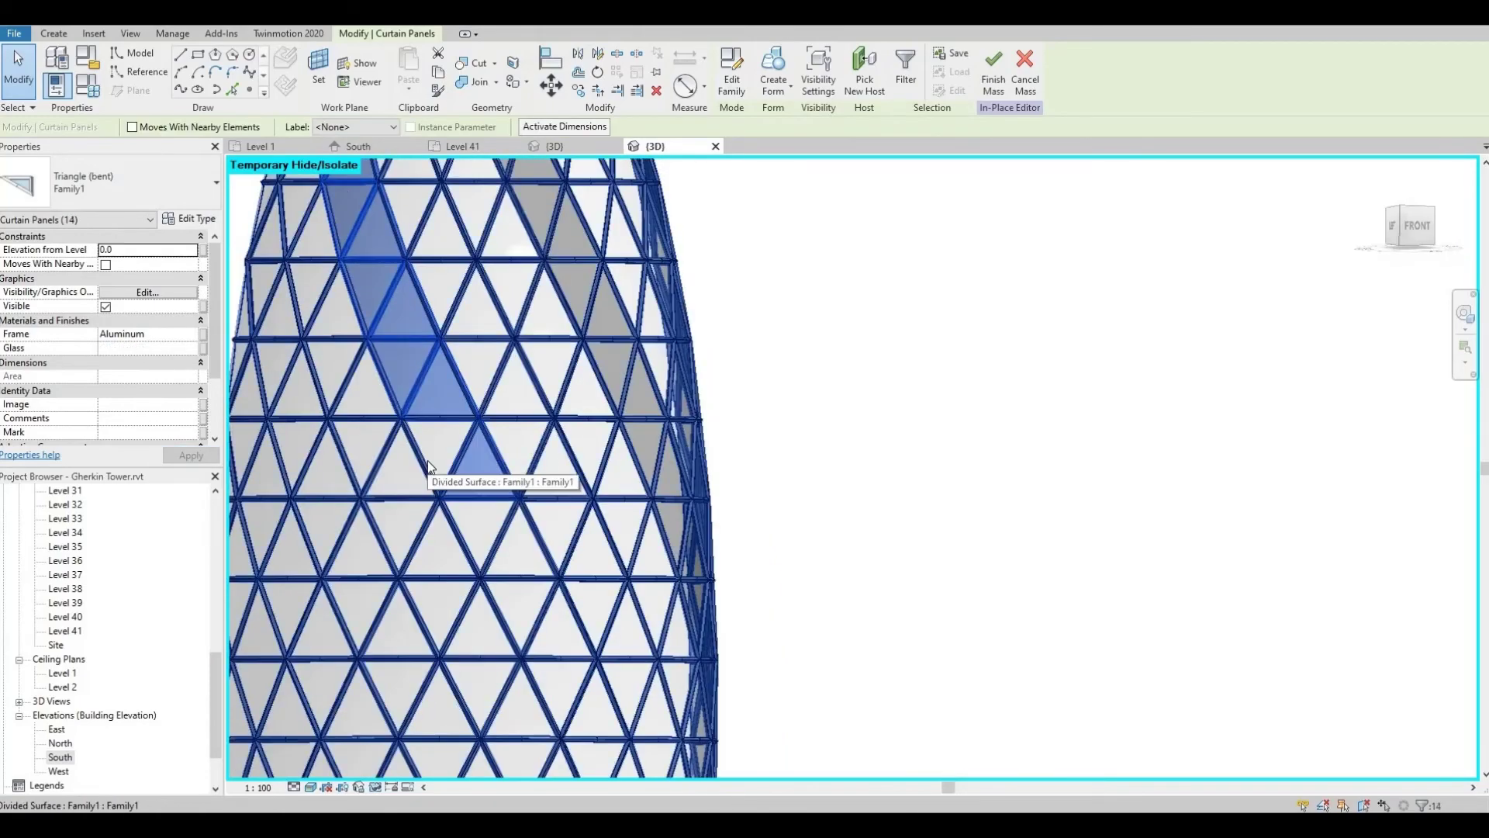
ctrl+click(458, 457)
ctrl+click(520, 543)
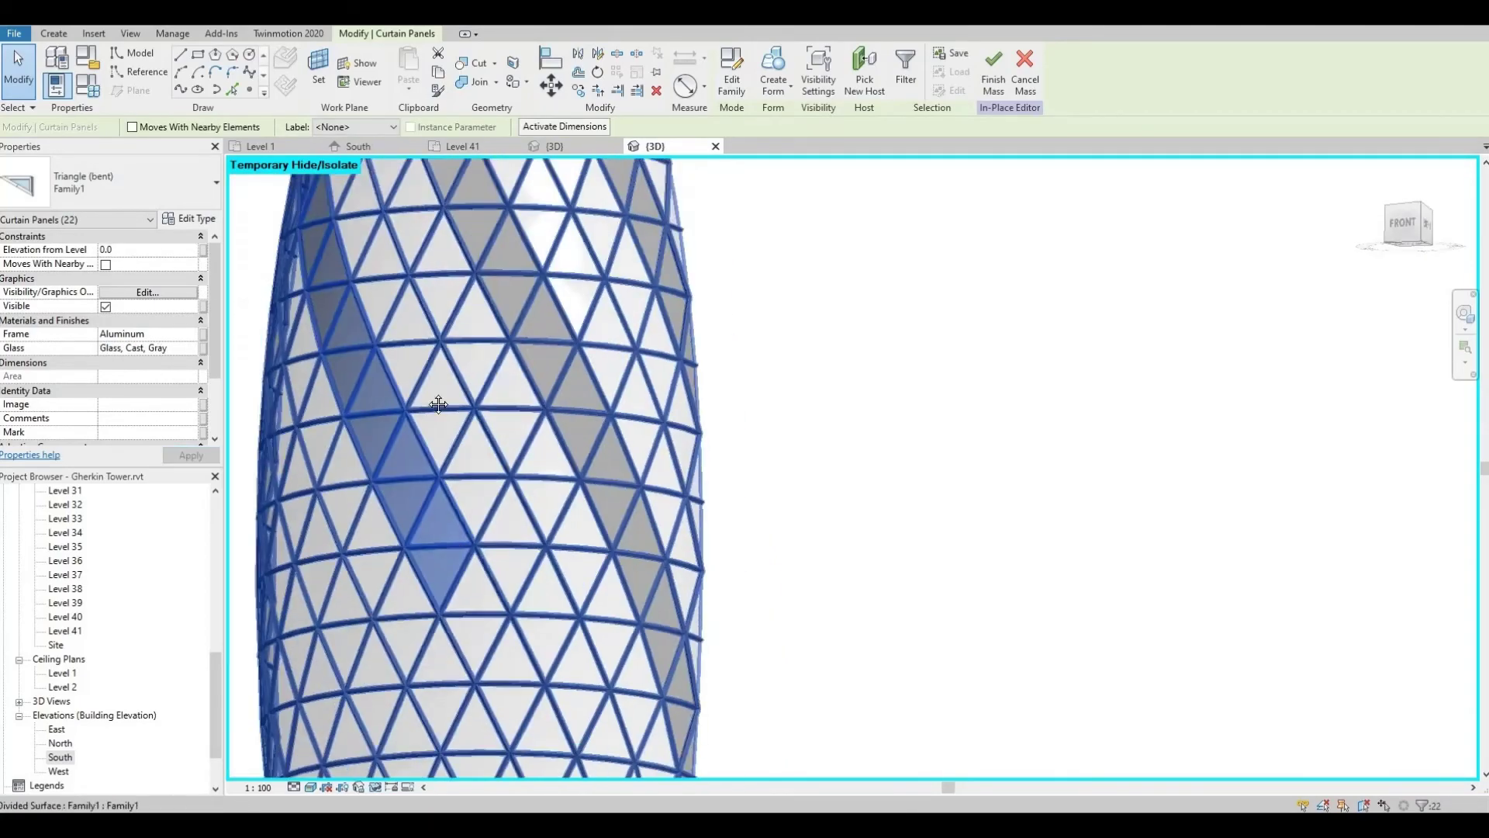
Continue that diagonal band through 13 more panels to the tower's base with Glass, Cast, Gray
click(503, 423)
ctrl+click(518, 490)
ctrl+click(536, 543)
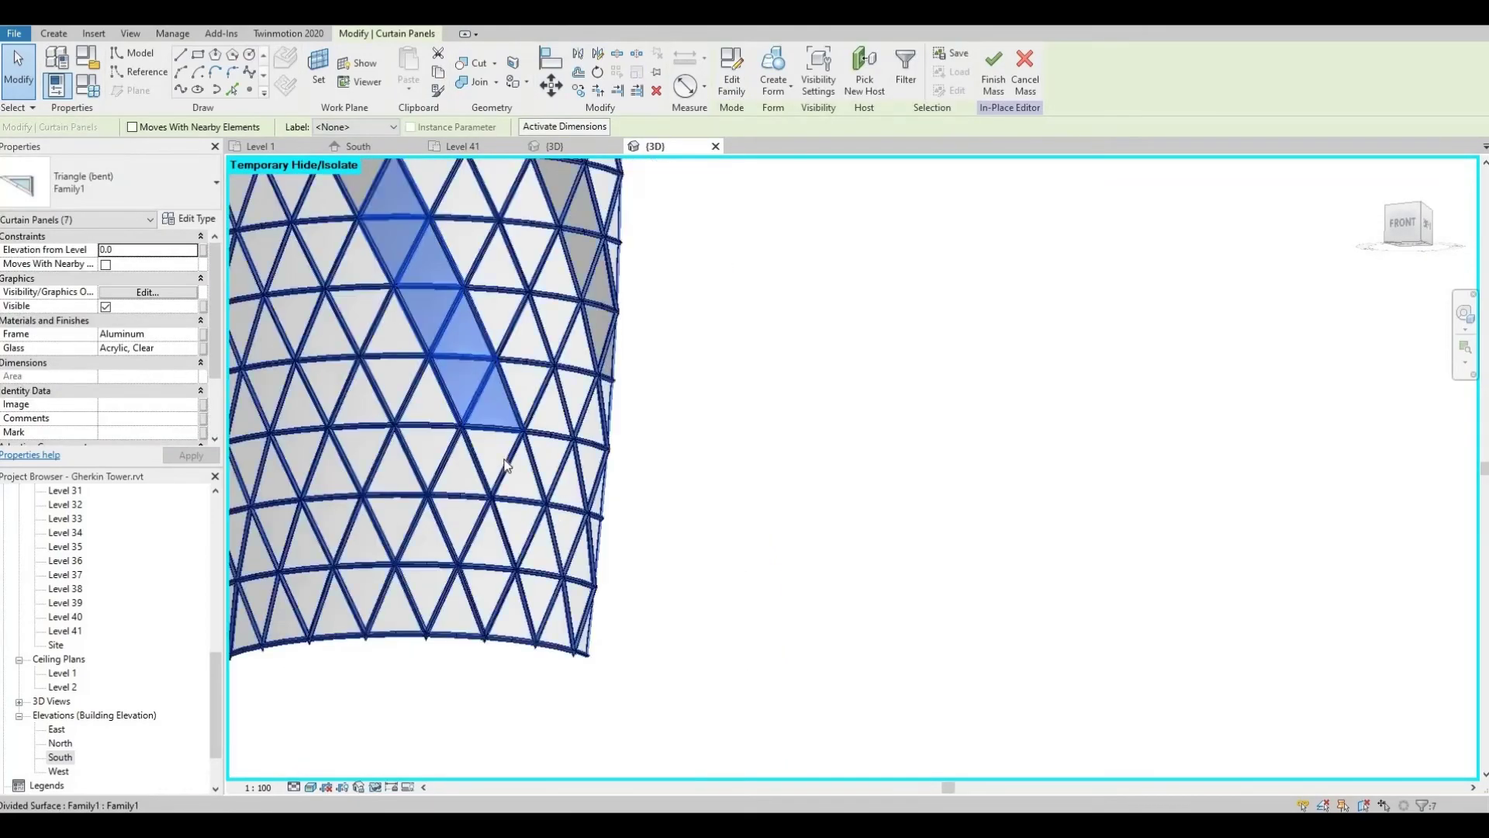
ctrl+click(520, 535)
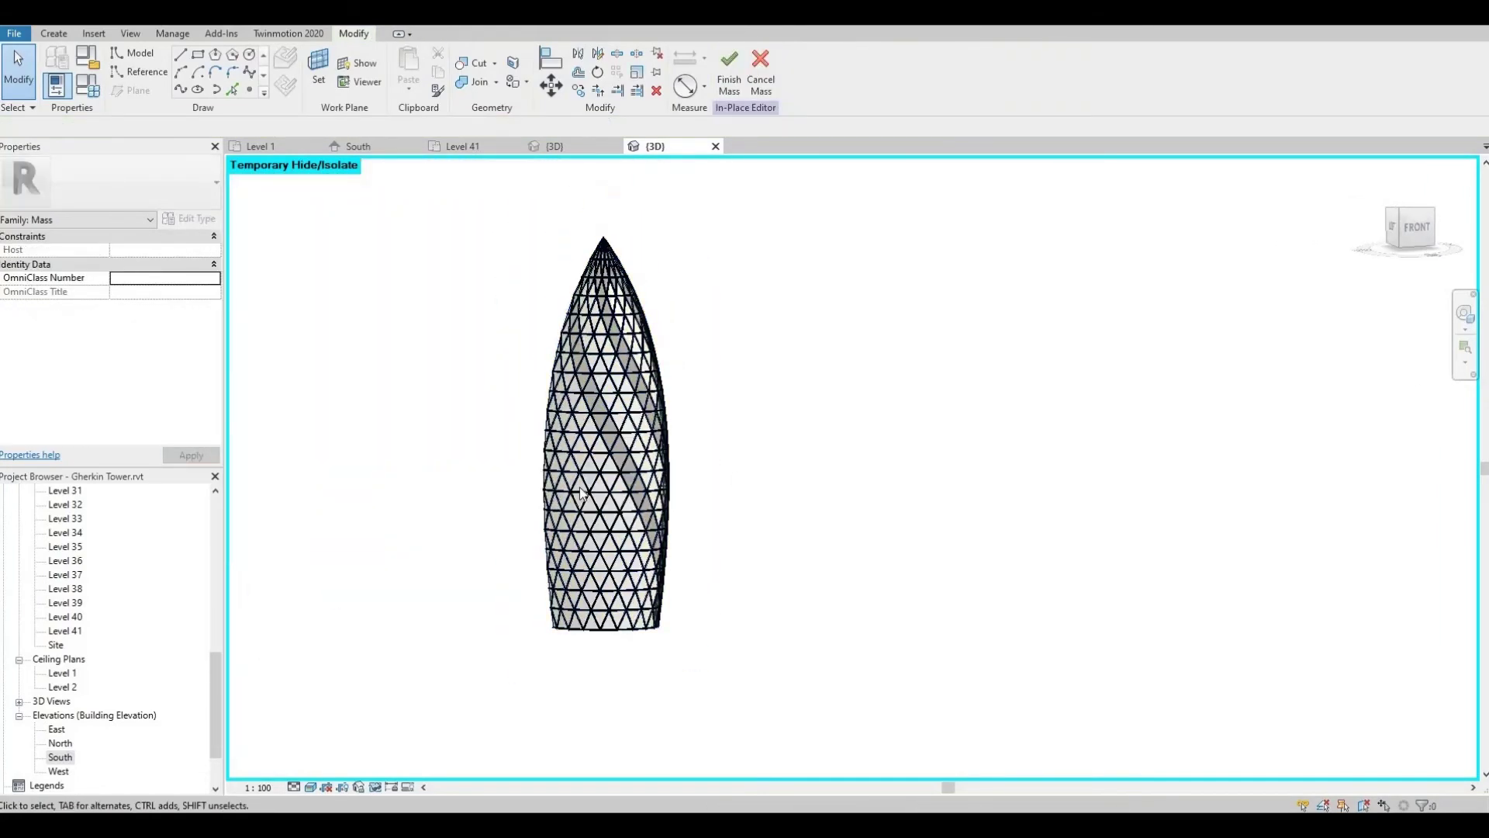
Set the glass of the next diagonal band's panels, down the front-left face toward the base, to Glass, Cast, Gray
scroll(573, 378, up, 5)
click(589, 450)
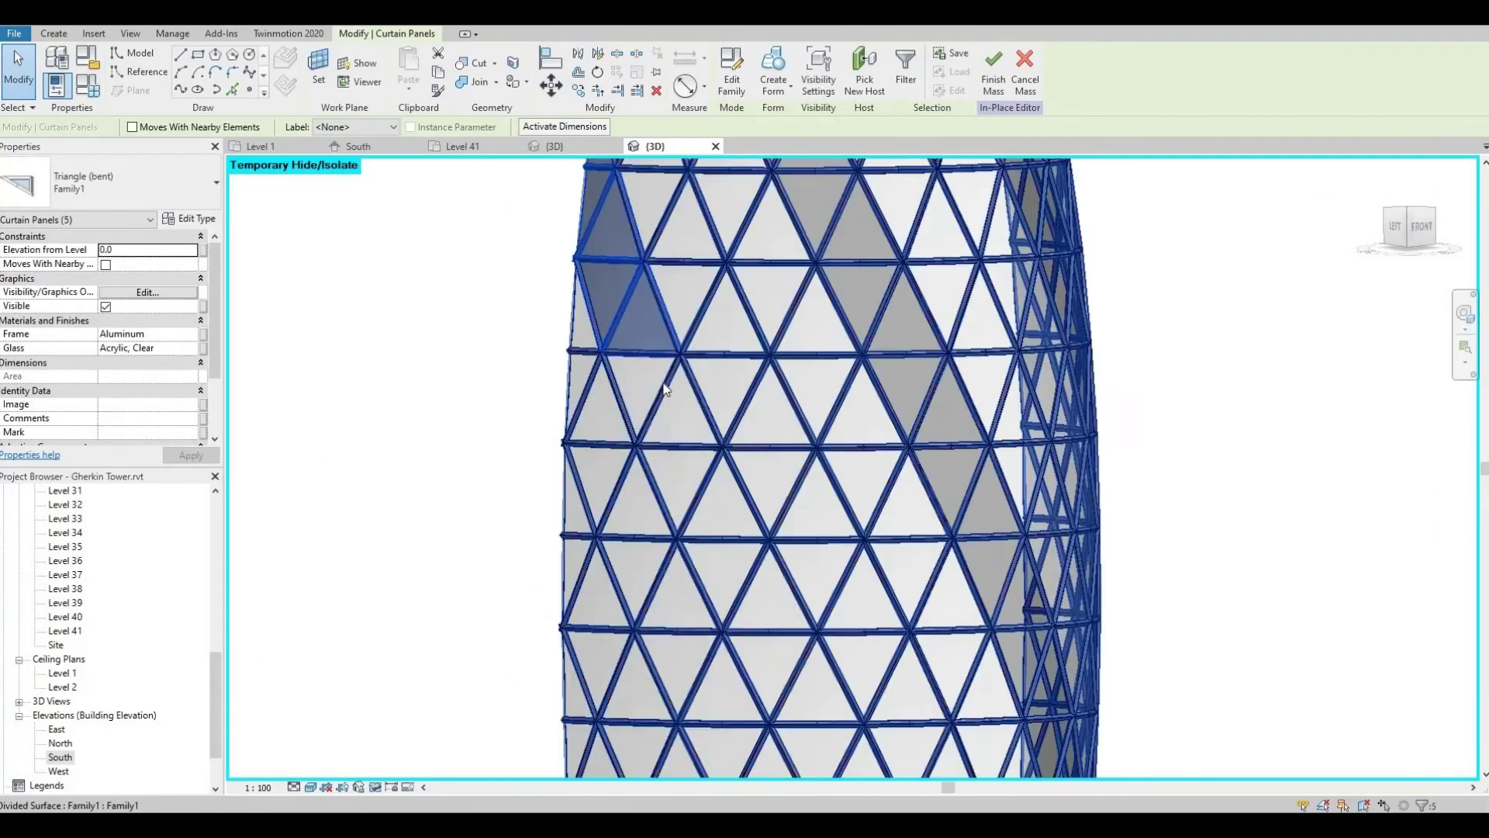
ctrl+click(696, 587)
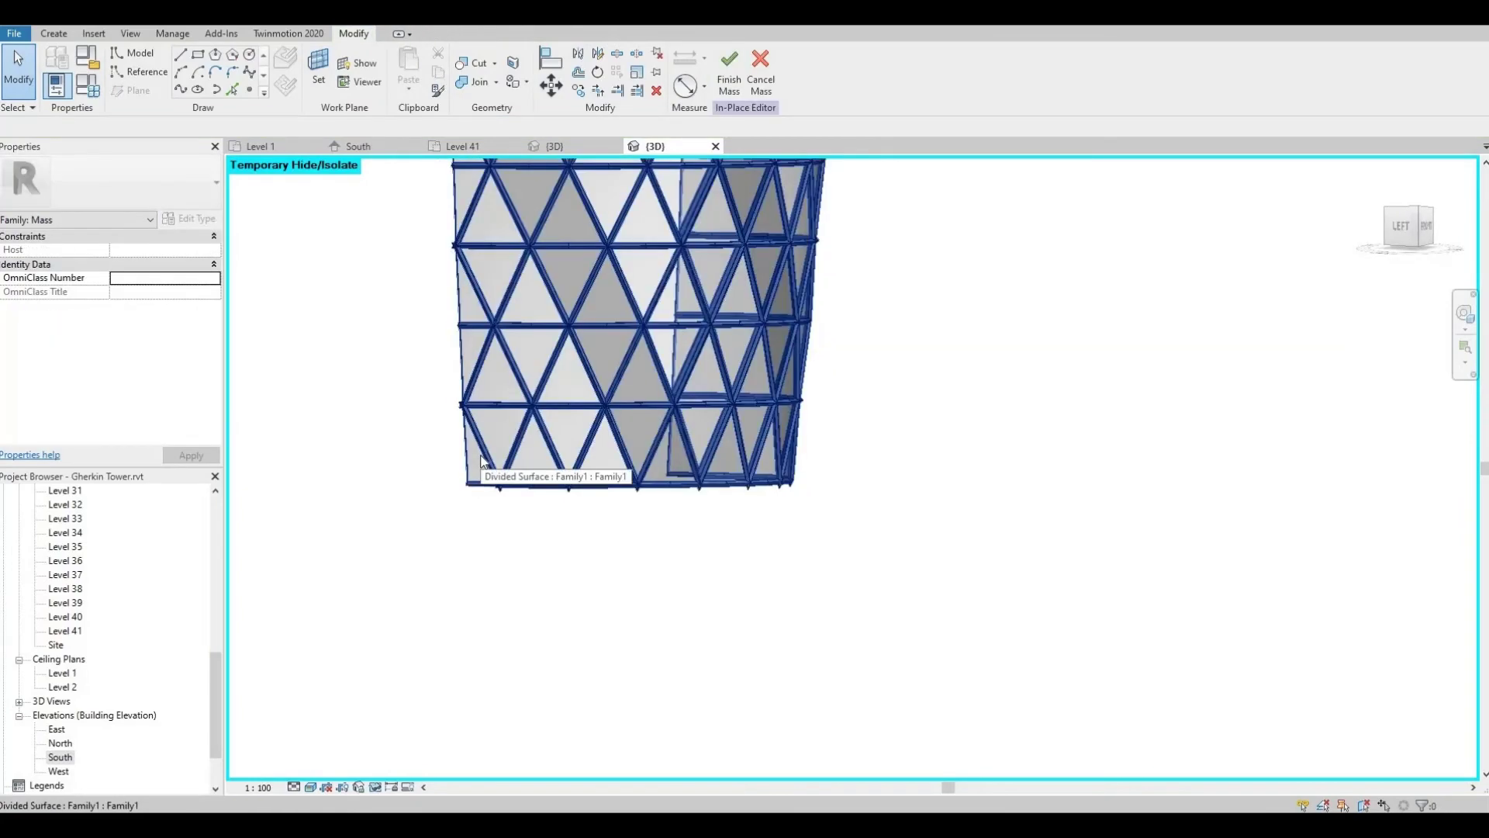
click(481, 460)
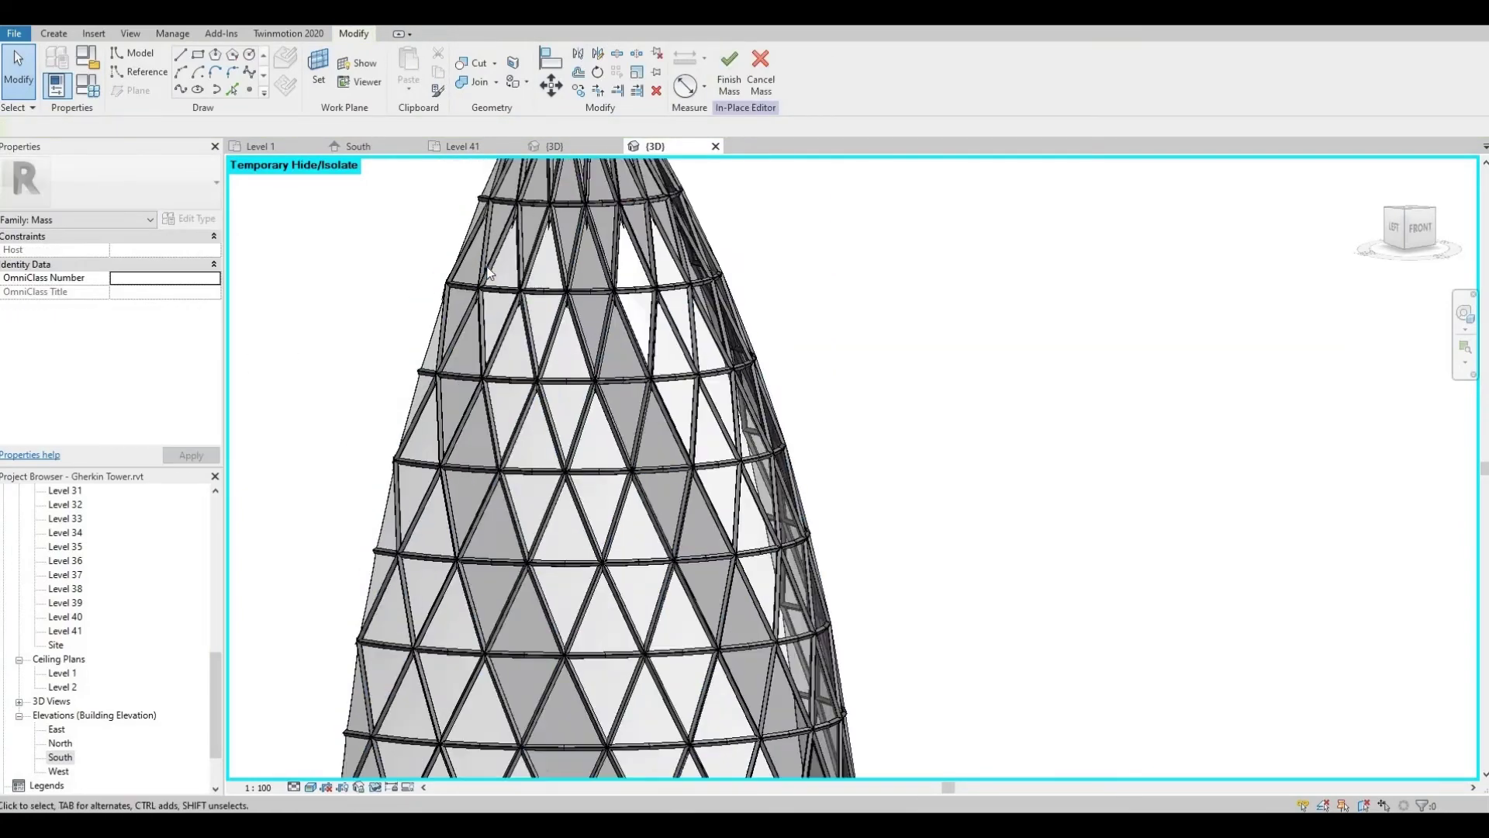
Set the clear band panels beside the left-side surface seam at upper mid-height to Glass, Cast, Gray
shift+middle_drag(543, 466, 666, 388)
scroll(737, 671, up, 3)
click(653, 400)
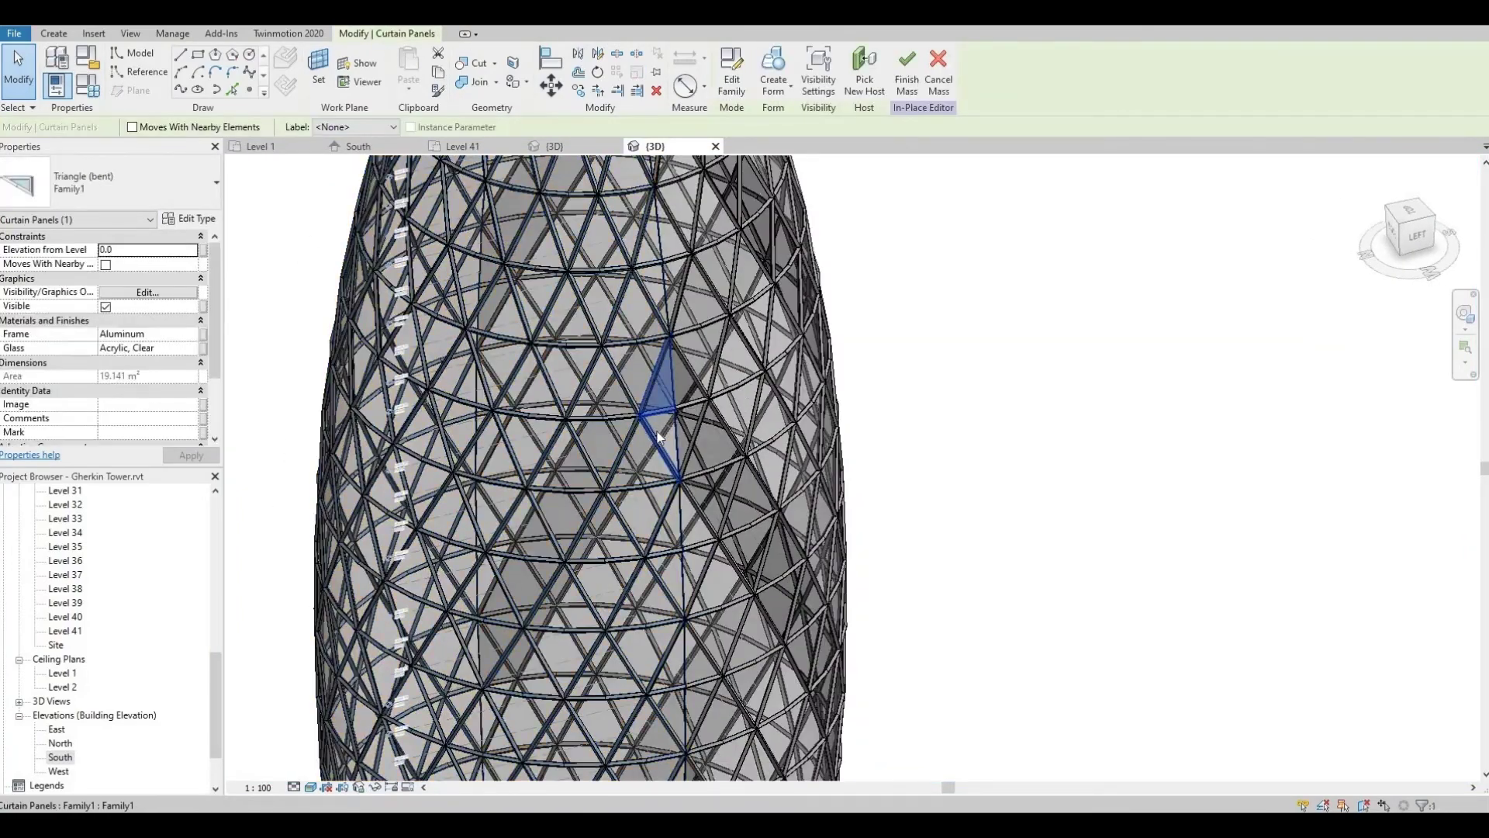
ctrl+click(622, 368)
click(171, 348)
text(Glass, Dark Gray)
Fill in the diagonal bands' clear panels along the left-side seam down to the base with Glass, Cast, Gray
middle_drag(675, 574, 683, 295)
scroll(682, 465, up, 1)
click(708, 517)
ctrl+click(708, 590)
ctrl+click(664, 523)
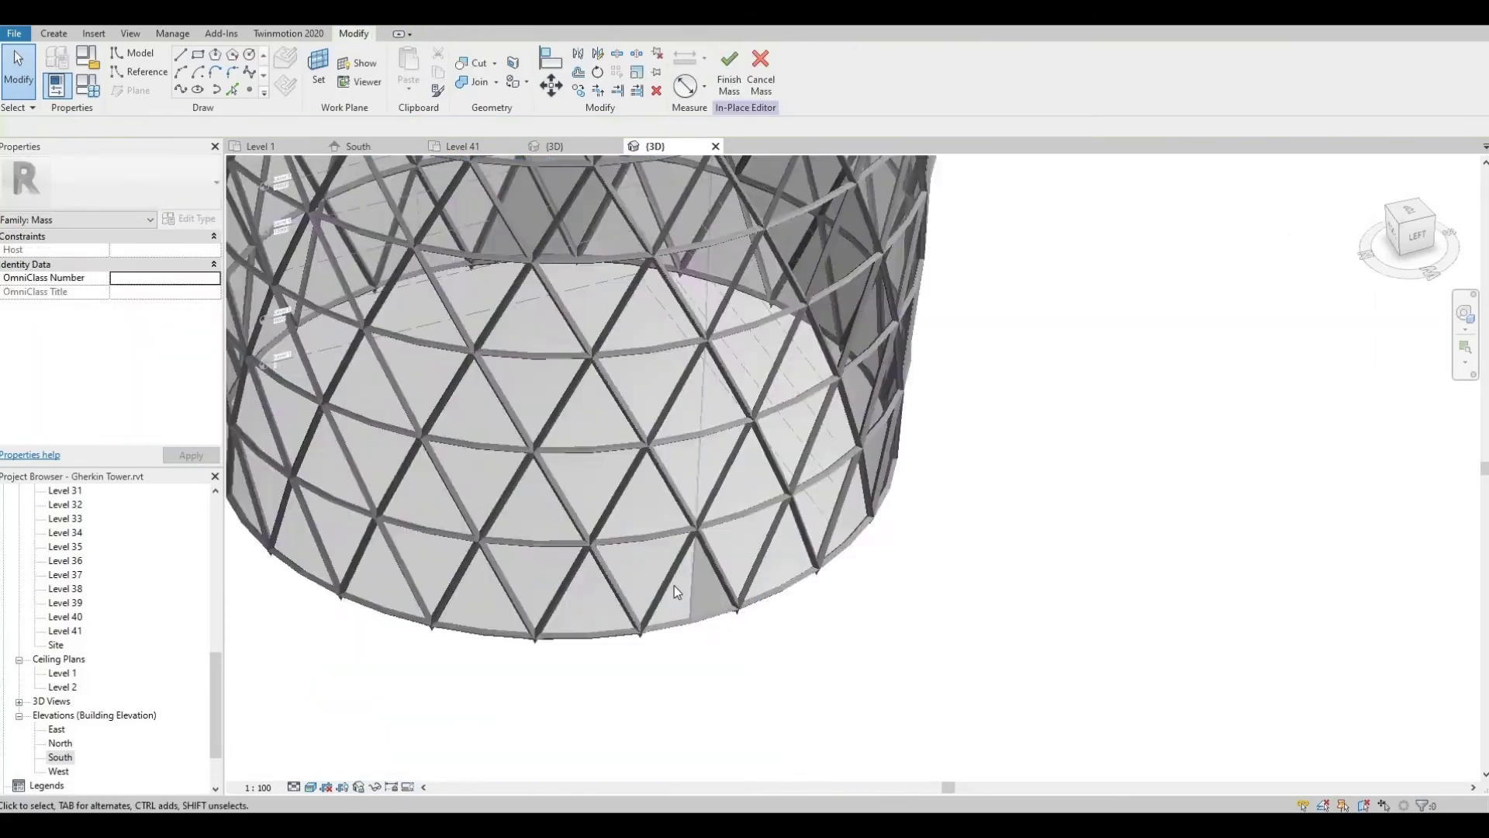
click(658, 570)
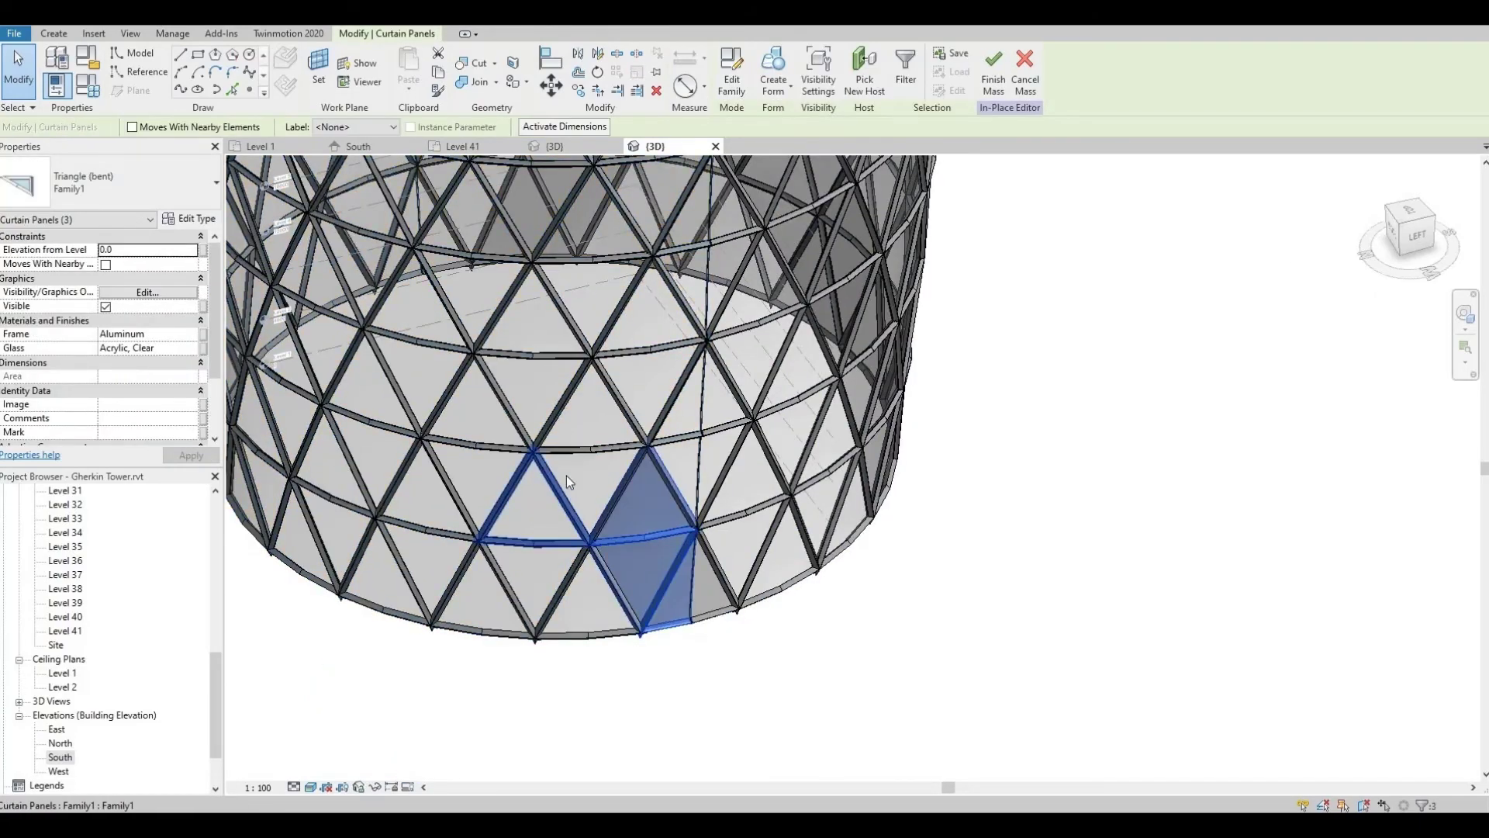
click(593, 419)
middle_drag(666, 505, 698, 453)
click(690, 458)
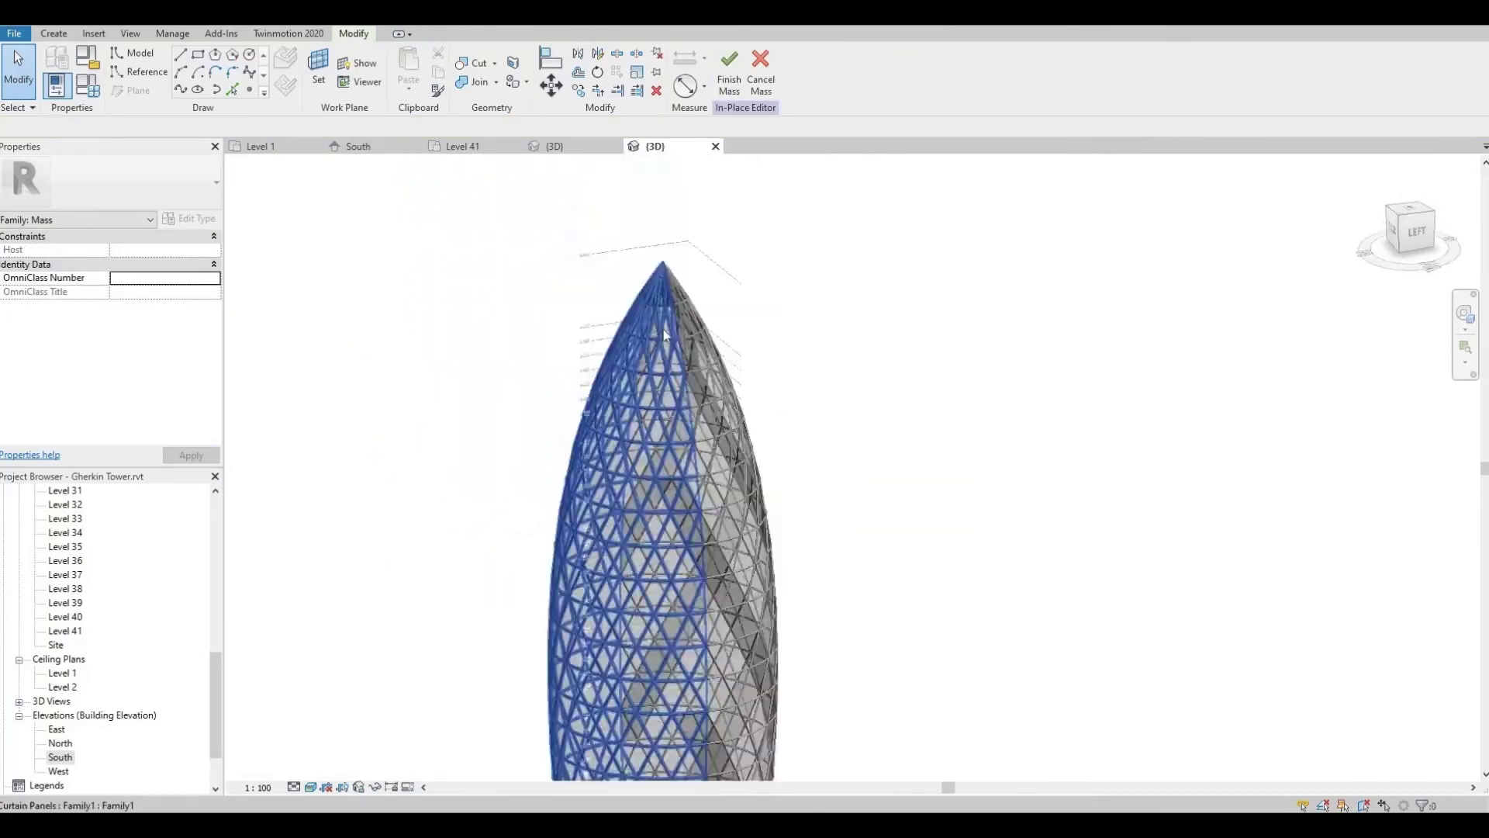
Set the clear panels in the ring below Level 38, on the left side and around the back, to Glass, Cast, Gray
scroll(692, 393, up, 5)
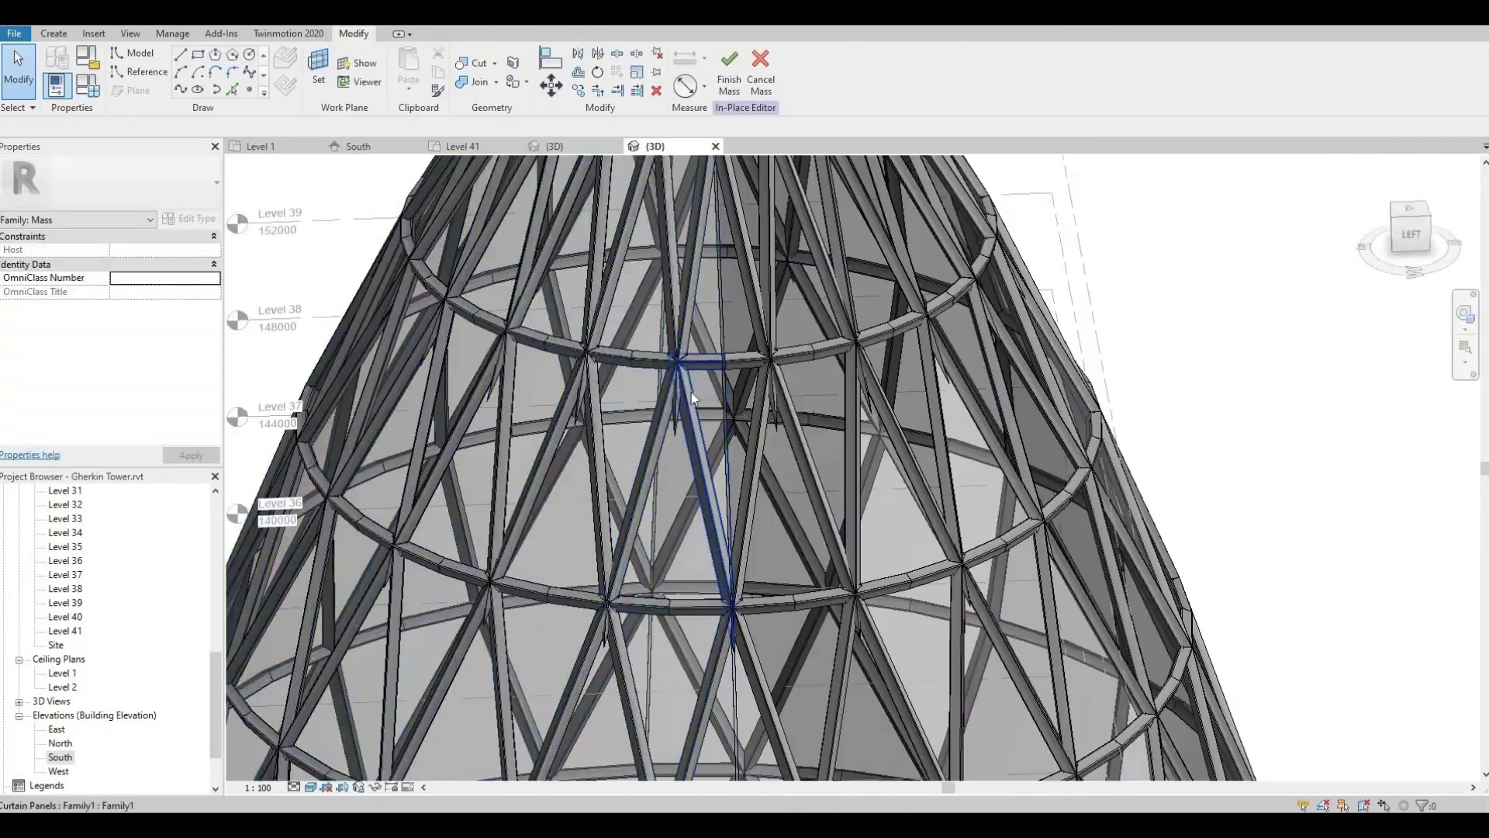
click(621, 397)
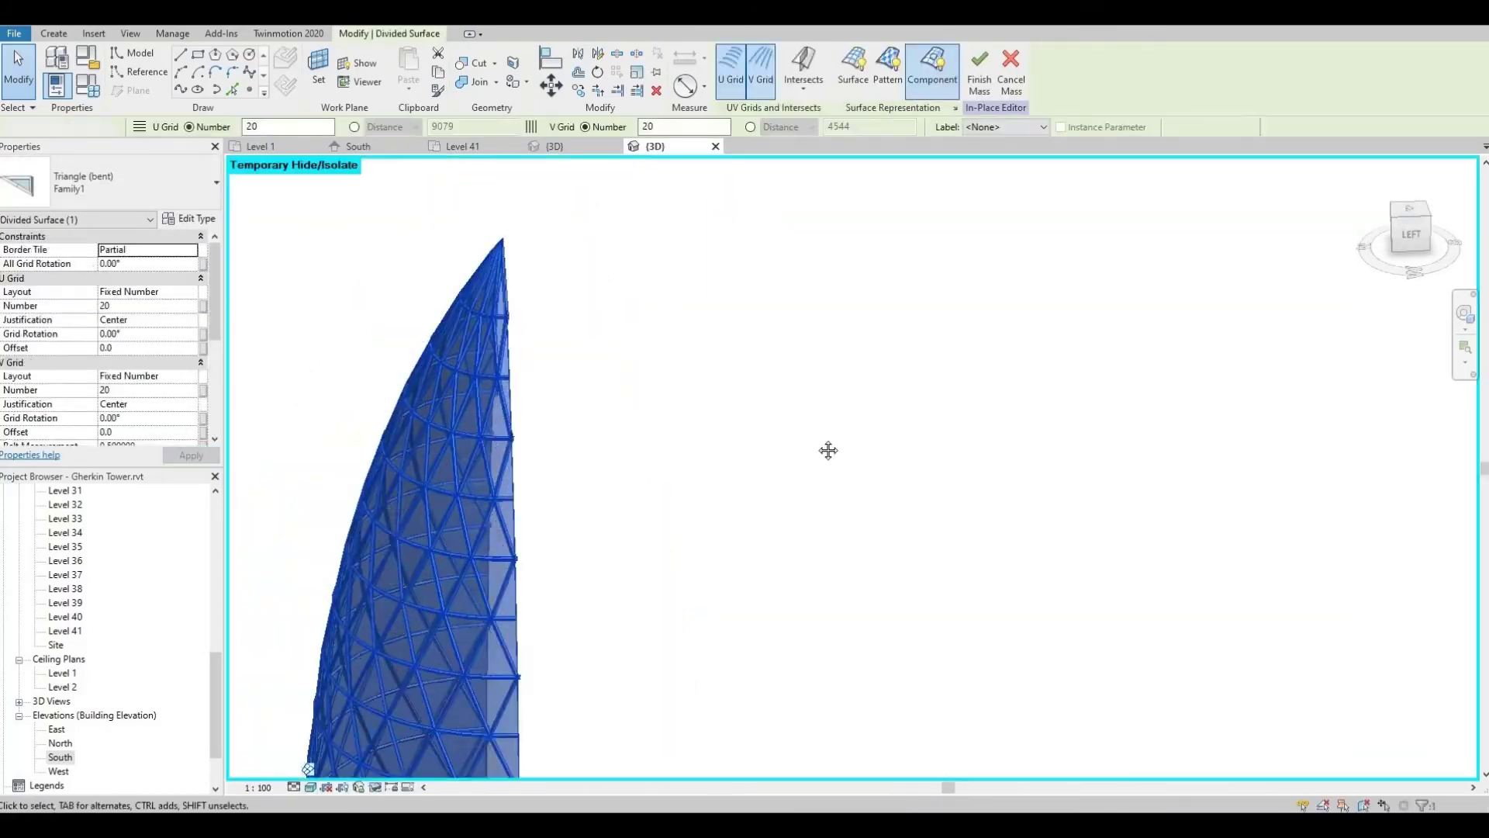
scroll(828, 449, up, 5)
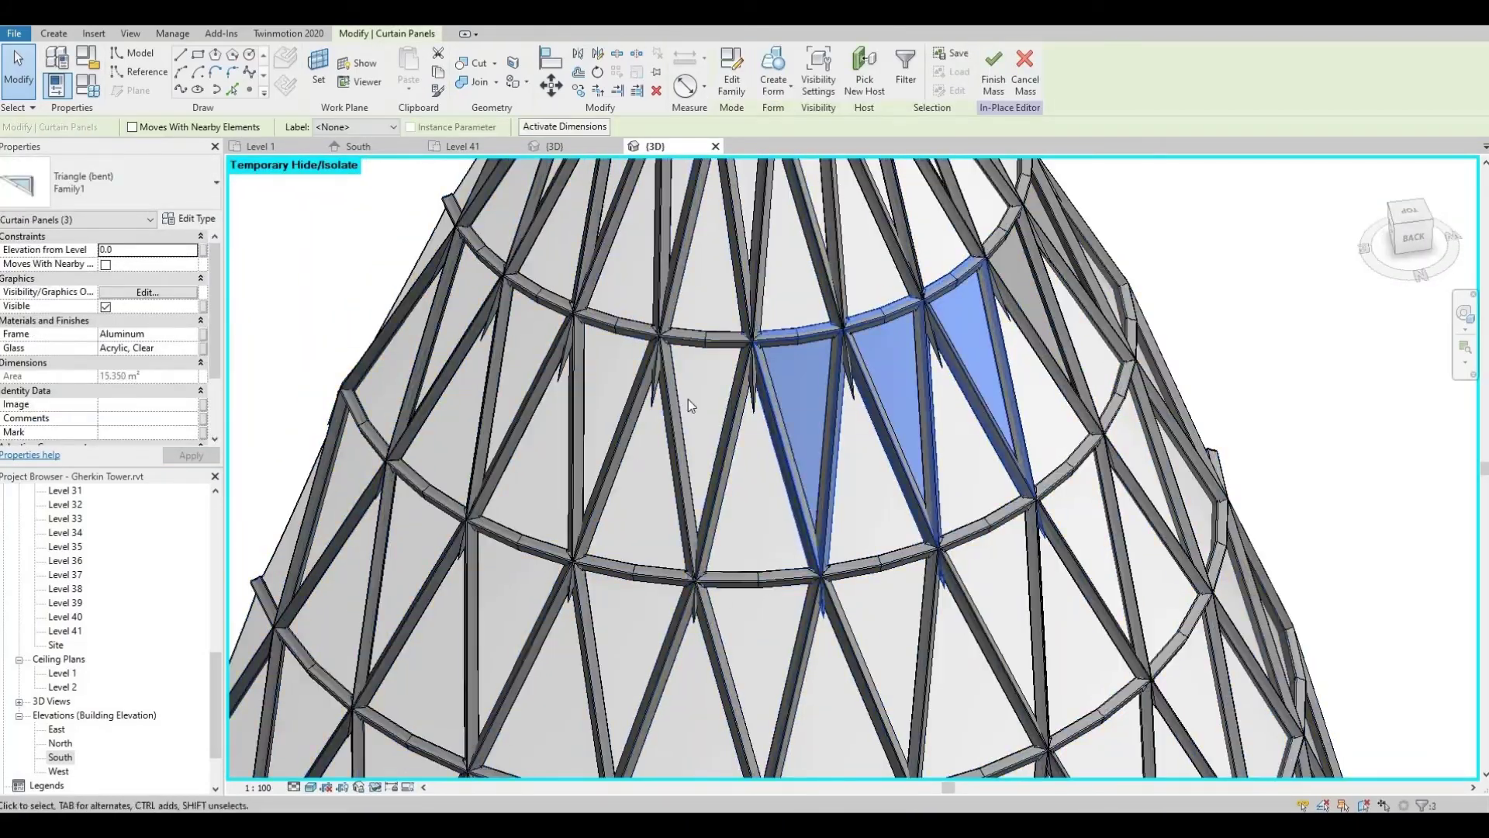
ctrl+click(626, 332)
ctrl+click(578, 350)
ctrl+click(548, 364)
shift+middle_drag(548, 366, 651, 411)
ctrl+click(645, 436)
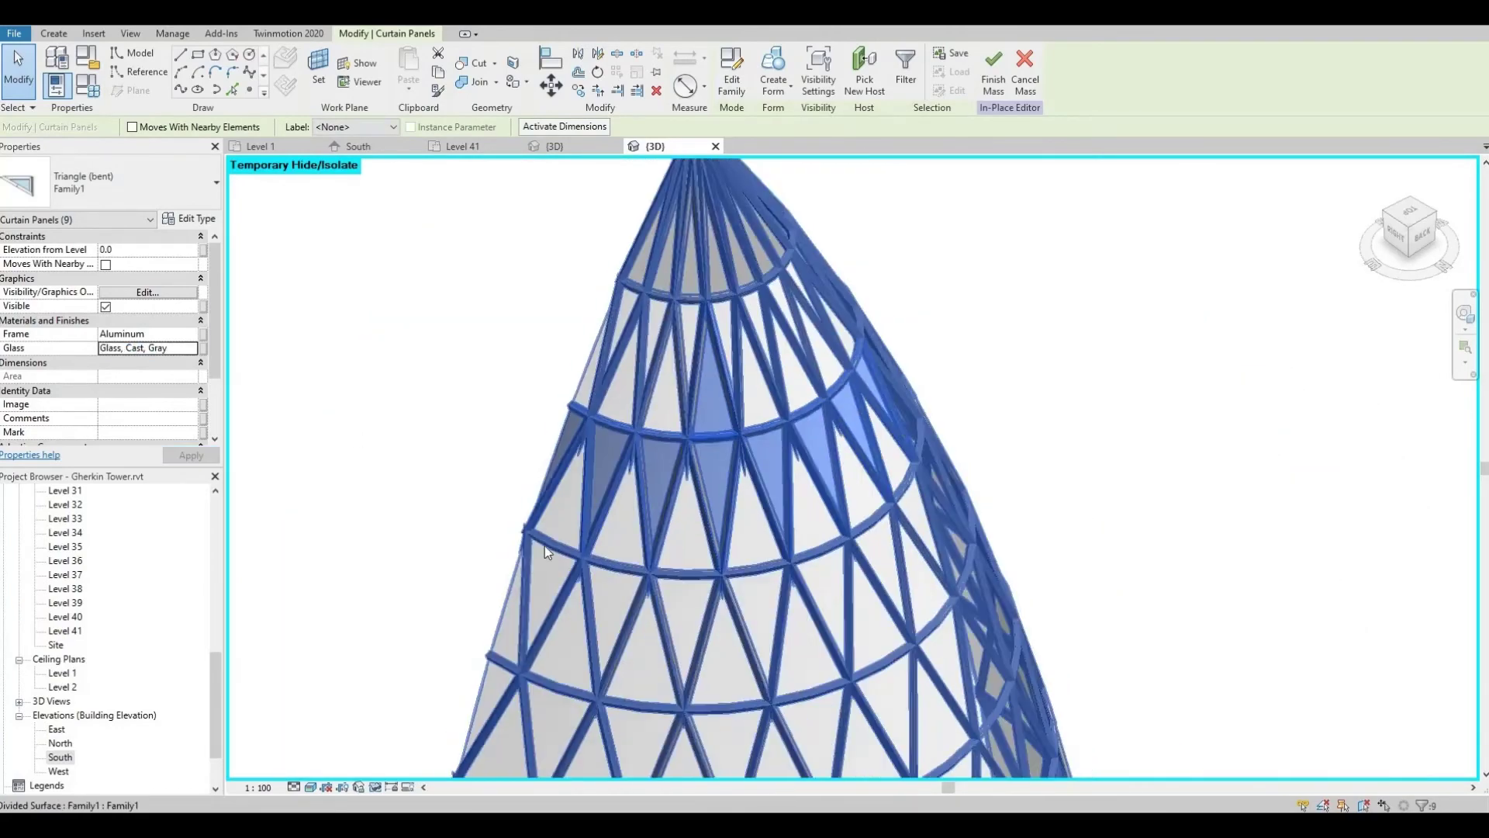
Select six panels of the ring directly below the peak, from the right side toward the back, and apply Glass, Cast, Gray
ctrl+click(580, 493)
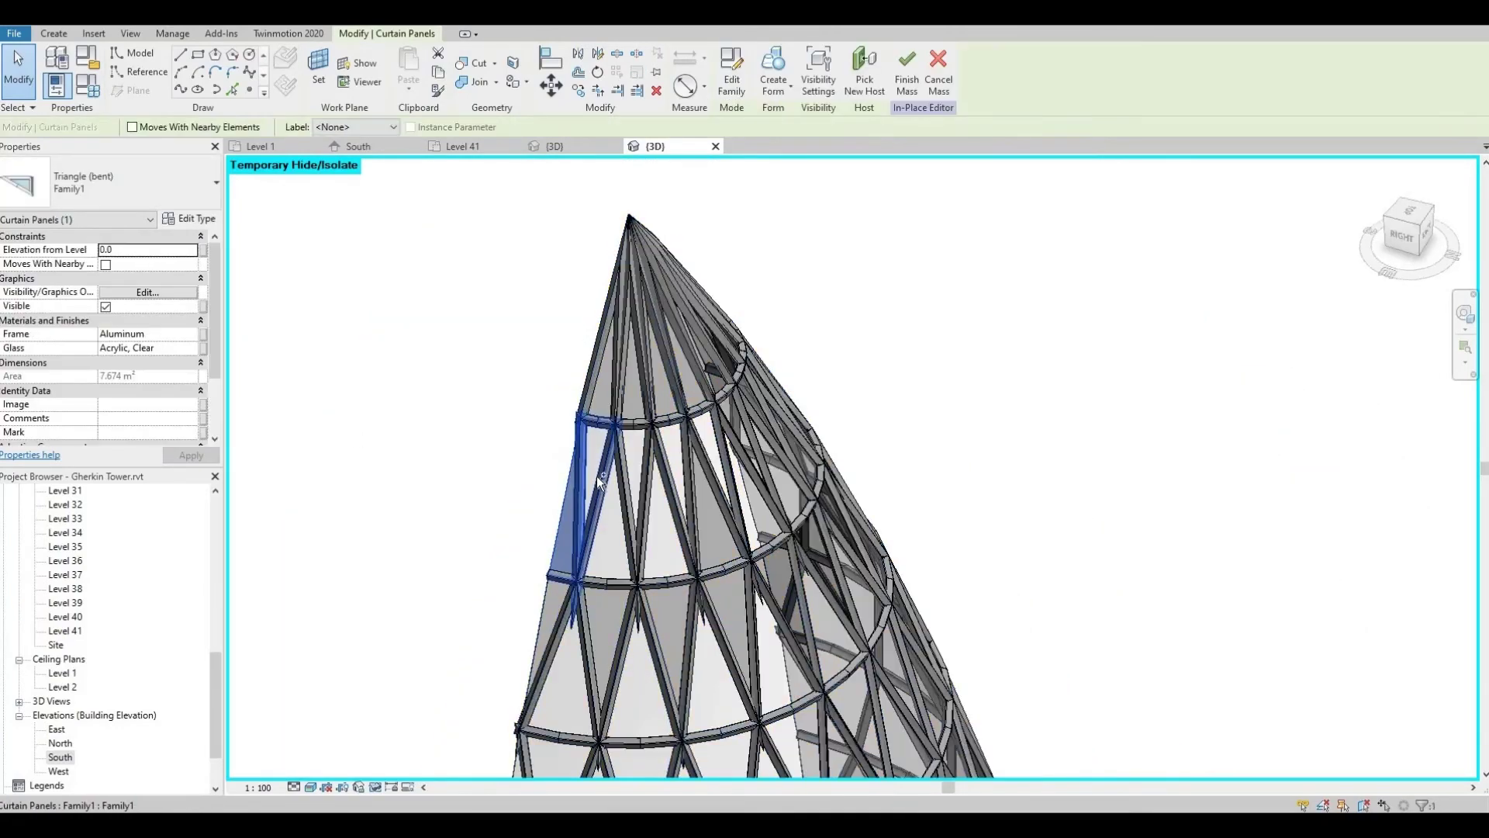
ctrl+click(599, 477)
ctrl+click(628, 468)
ctrl+click(682, 452)
shift+middle_drag(799, 527, 715, 538)
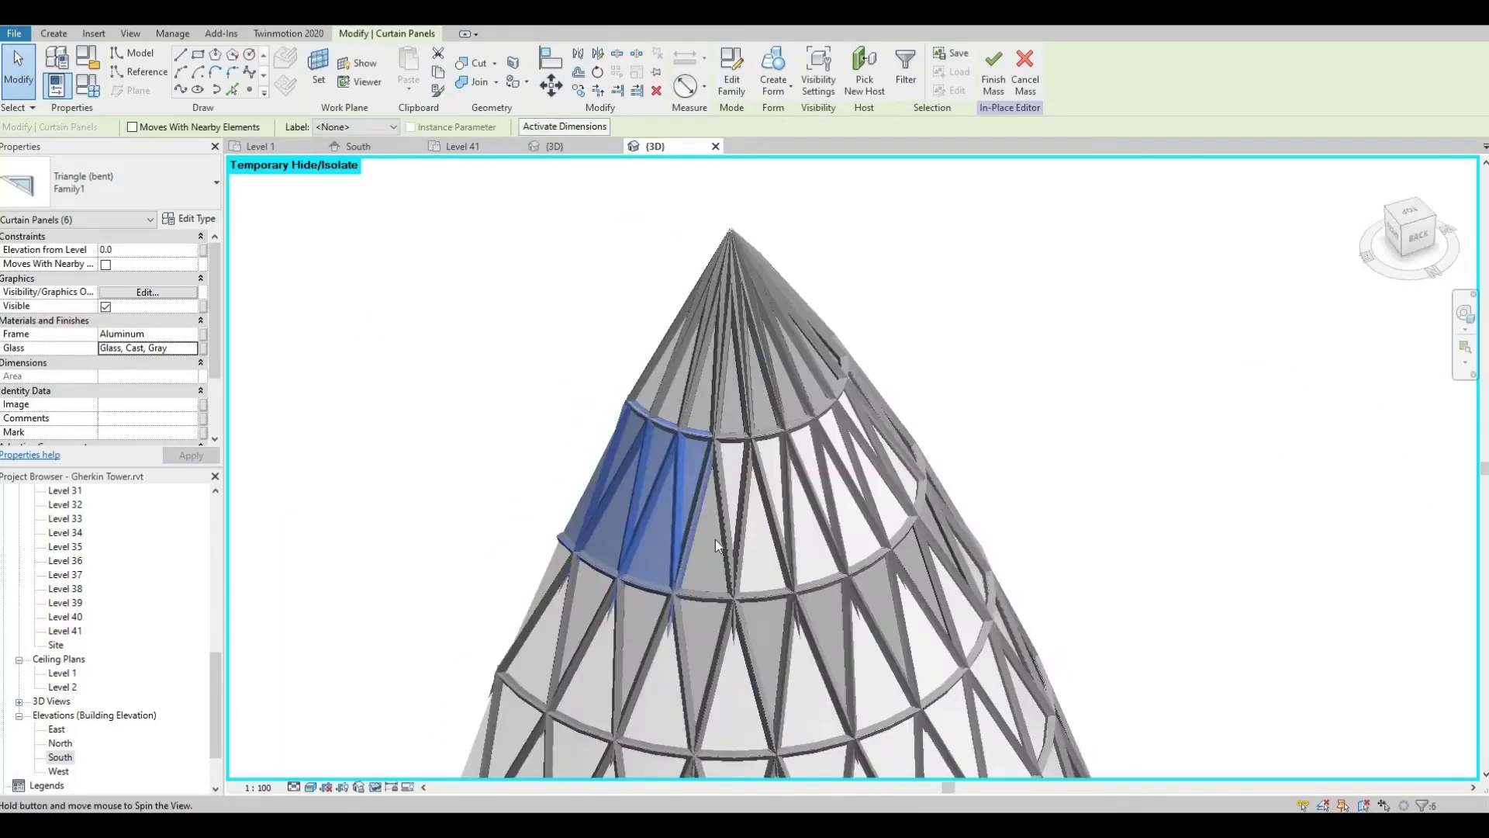
Continue the gray glass around the back of the ring directly below the peak
click(459, 479)
ctrl+click(487, 479)
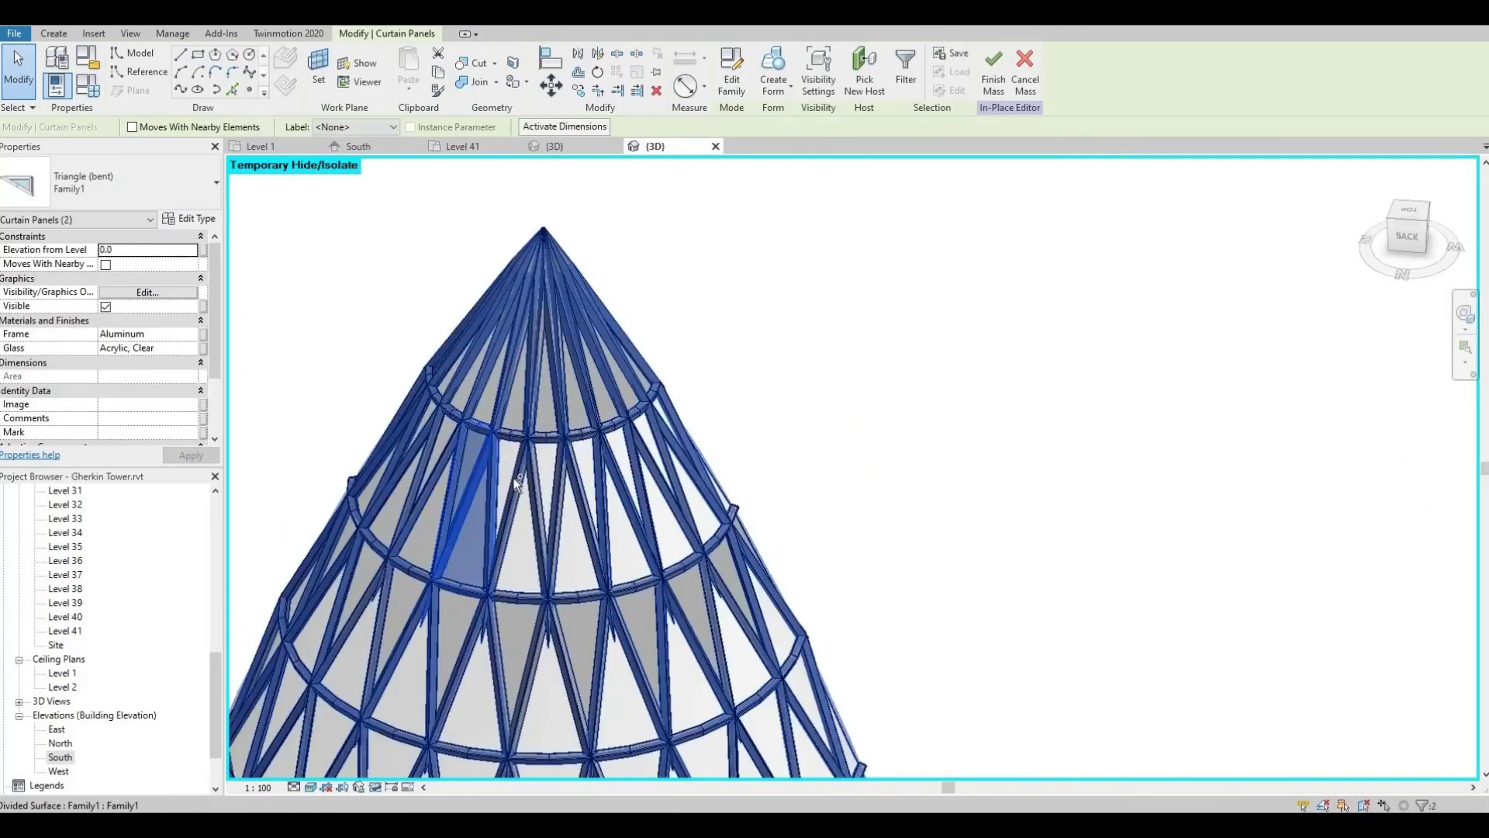
ctrl+click(518, 482)
ctrl+click(565, 482)
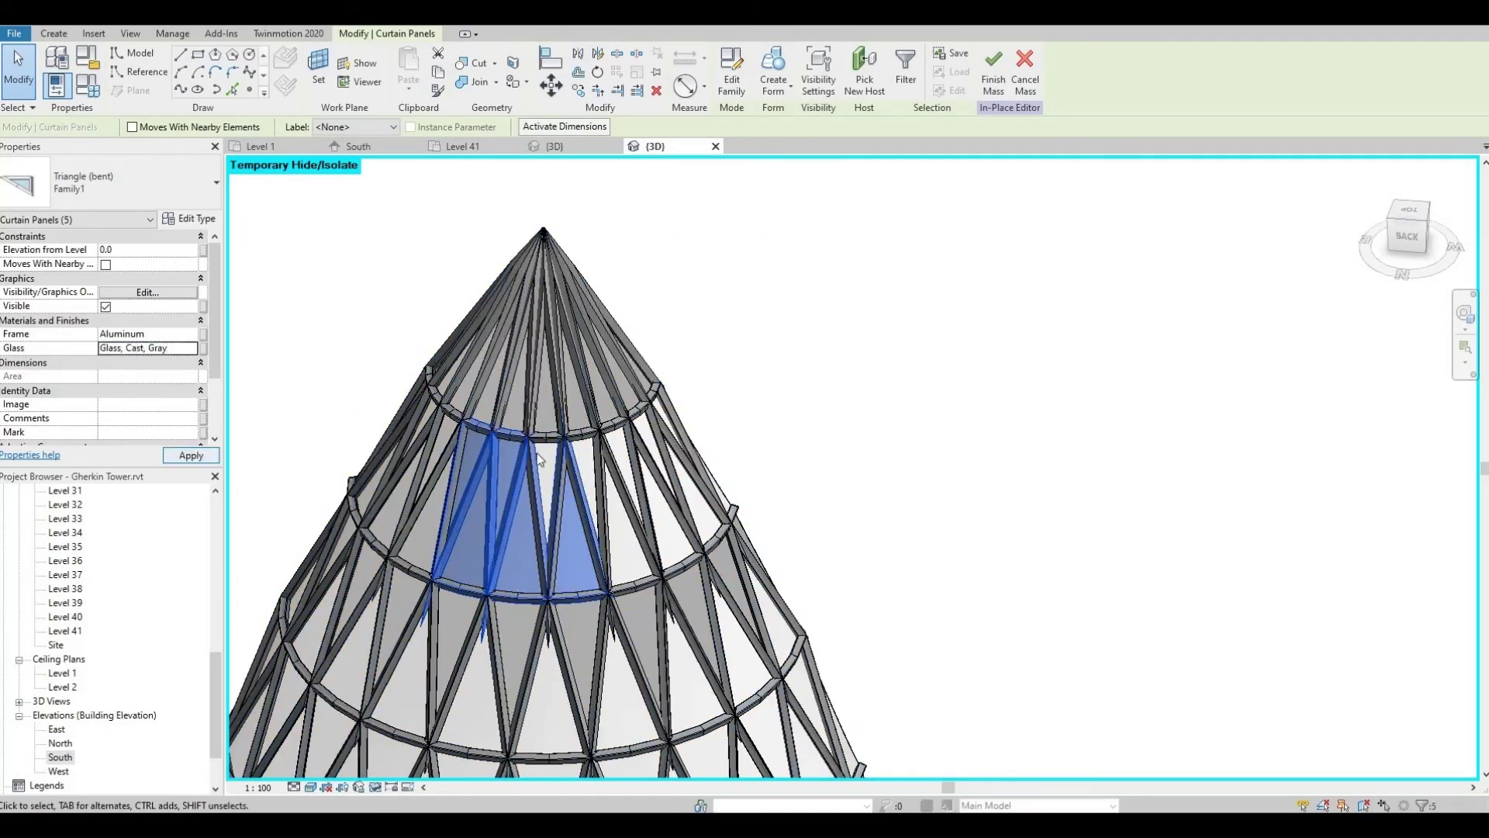
shift+middle_drag(744, 512, 659, 512)
Give the remaining clear panels of that ring, toward the left side, the Glass, Cast, Gray material
click(459, 536)
ctrl+click(518, 551)
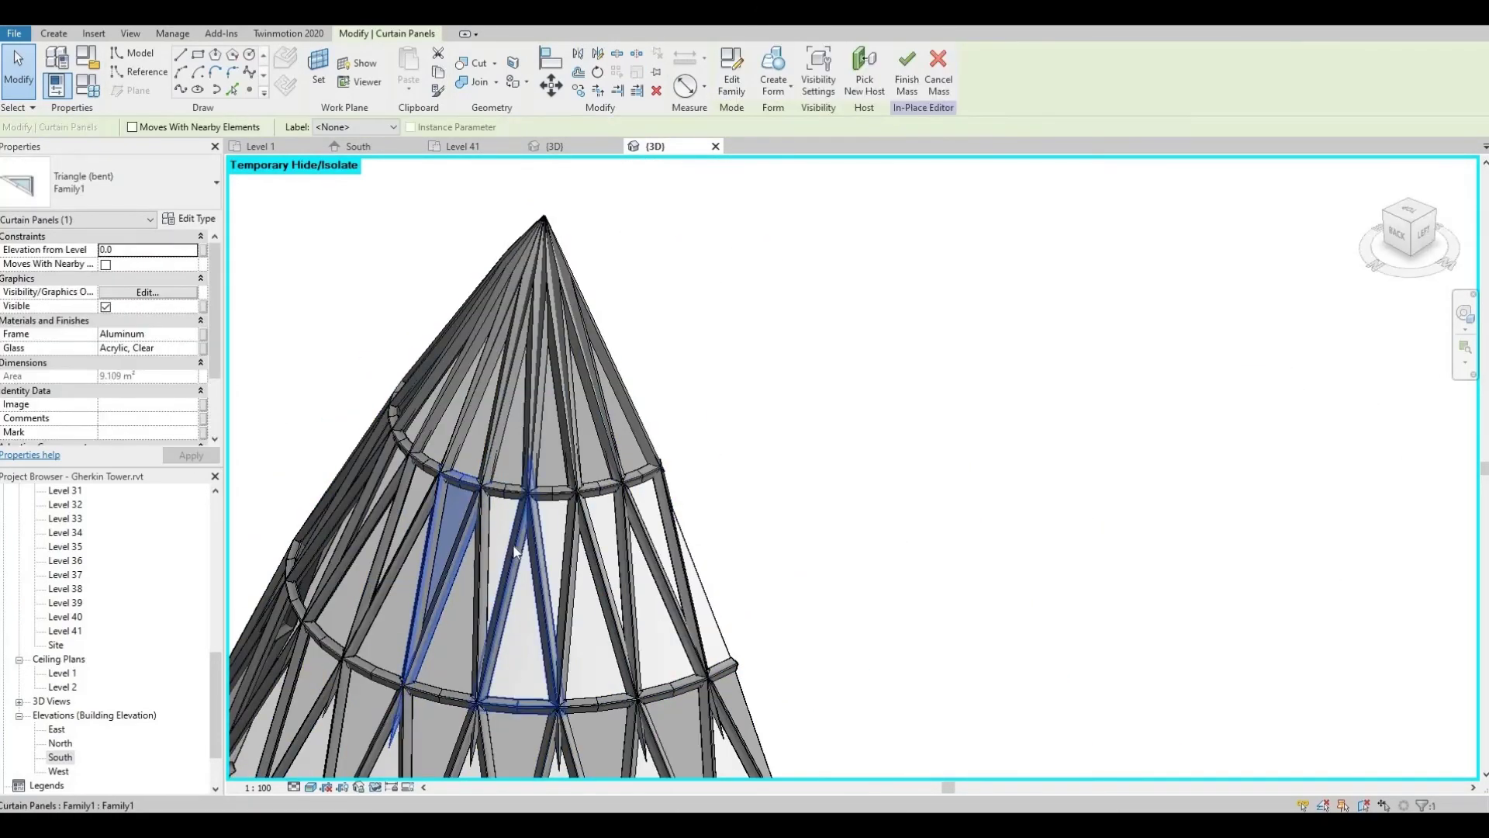
ctrl+click(581, 559)
ctrl+click(616, 560)
ctrl+click(650, 569)
ctrl+click(668, 543)
ctrl+click(702, 593)
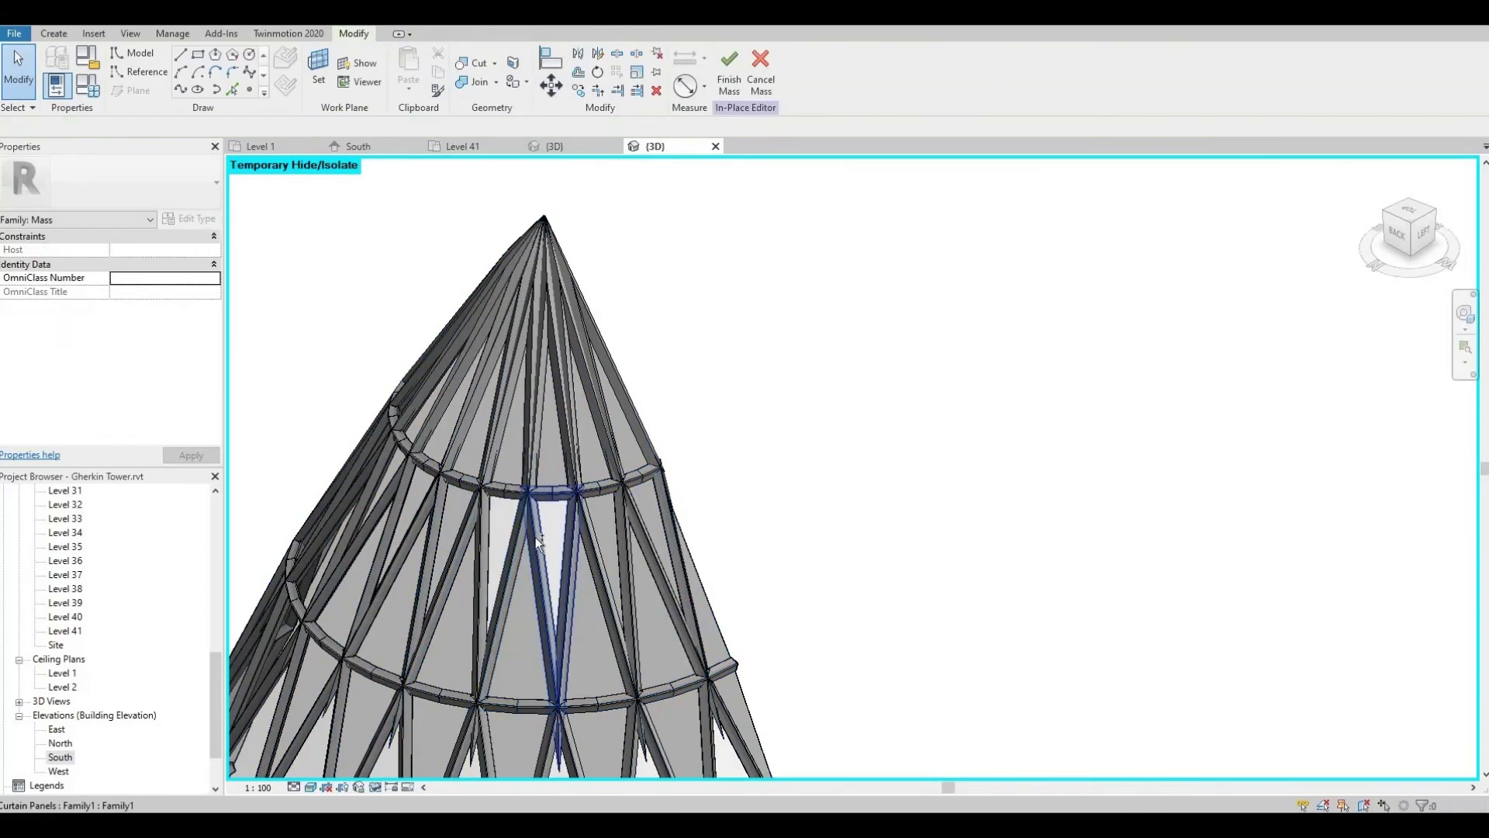
click(538, 535)
ctrl+click(492, 530)
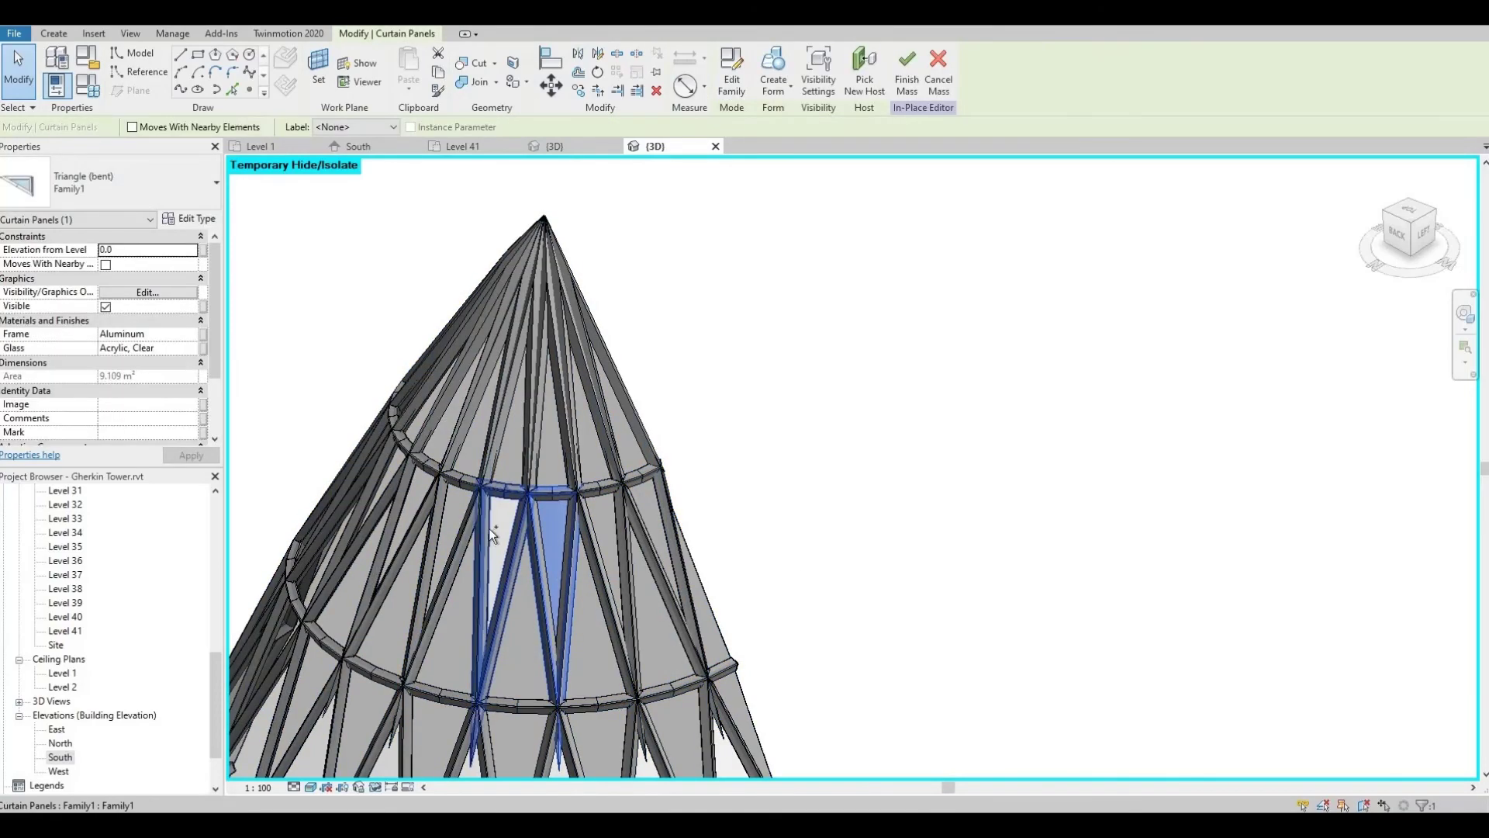
Set the clear panels between the gray ring and the existing gray band near the back's left-side seam to Glass, Cast, Gray
scroll(504, 333, down, 5)
shift+middle_drag(502, 529, 535, 530)
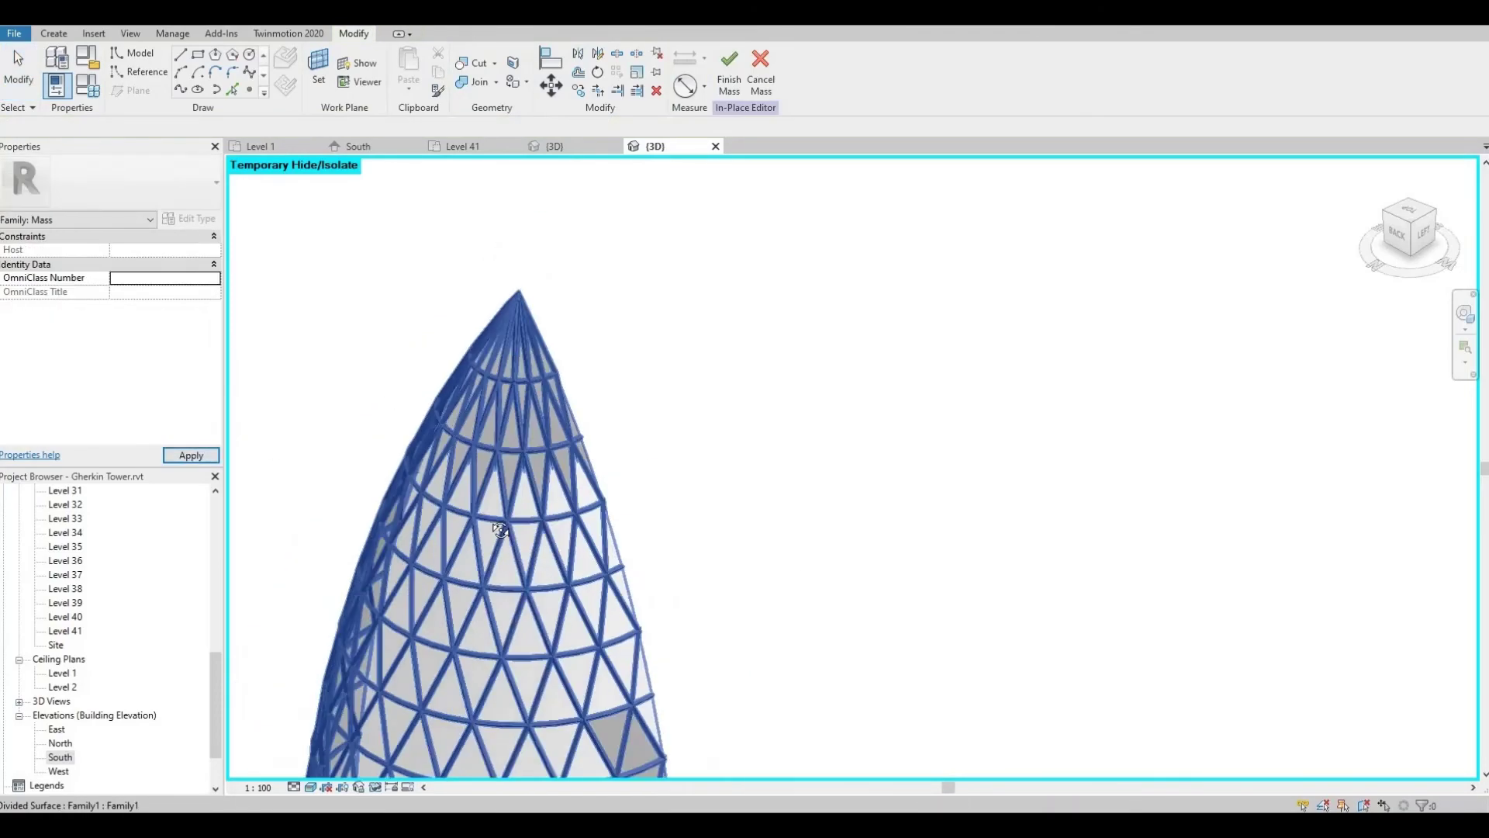
scroll(609, 721, up, 3)
click(585, 661)
ctrl+click(552, 602)
ctrl+click(535, 547)
ctrl+click(487, 497)
ctrl+click(476, 436)
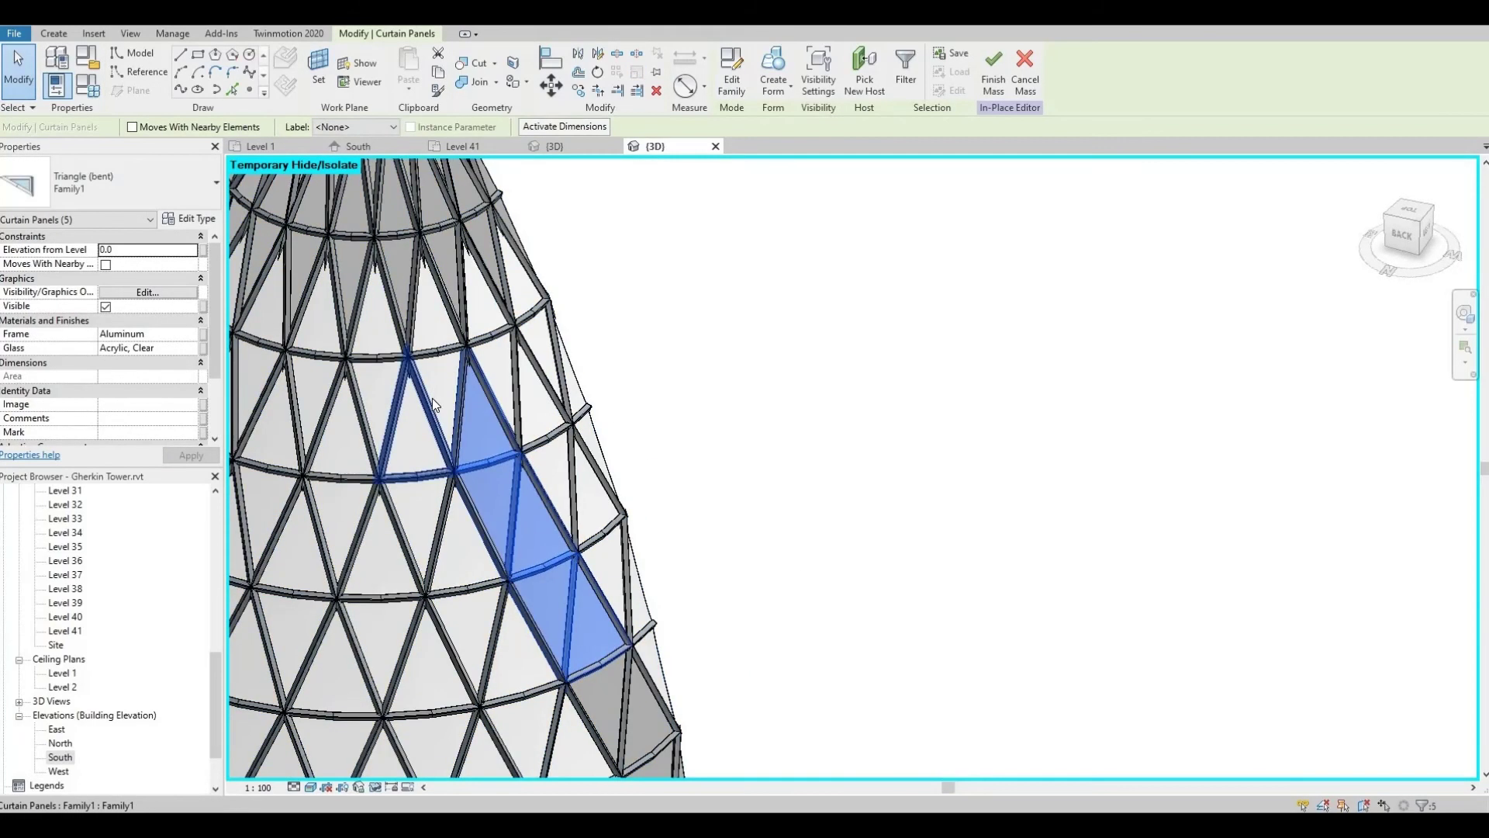
ctrl+click(428, 318)
click(436, 380)
Select the nine upper panels of the next diagonal band on the back and set their glass to Glass, Cast, Gray
scroll(434, 435, down, 3)
shift+middle_drag(434, 465, 565, 334)
scroll(515, 256, up, 2)
click(575, 497)
ctrl+click(538, 434)
ctrl+click(549, 415)
middle_drag(580, 463, 504, 186)
click(127, 347)
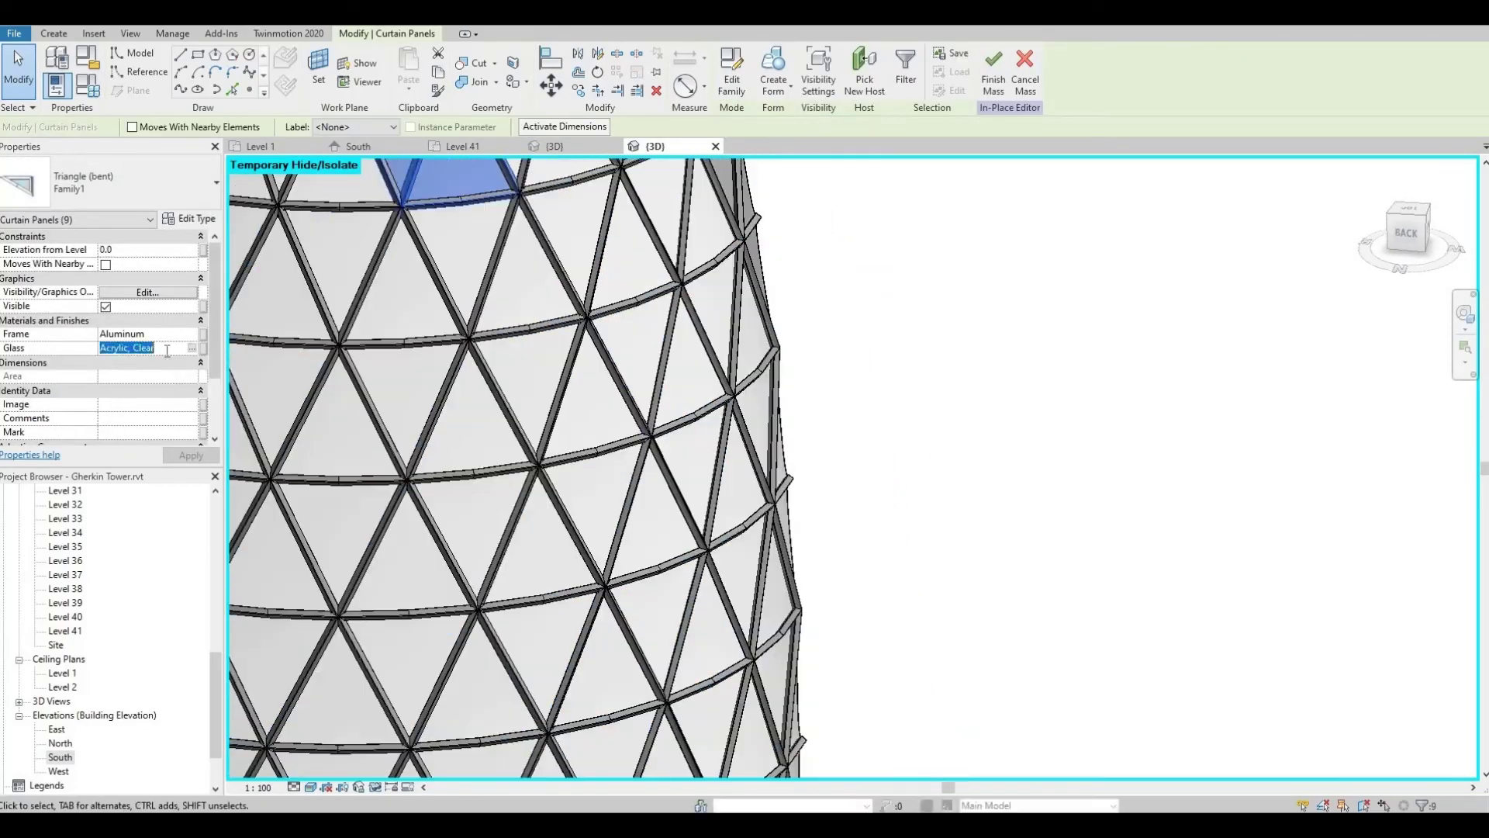
key(Escape)
shift+middle_drag(528, 353, 475, 353)
scroll(475, 353, down, 2)
ctrl+click(480, 326)
ctrl+click(525, 411)
ctrl+click(482, 388)
ctrl+click(570, 500)
click(593, 569)
scroll(598, 554, down, 2)
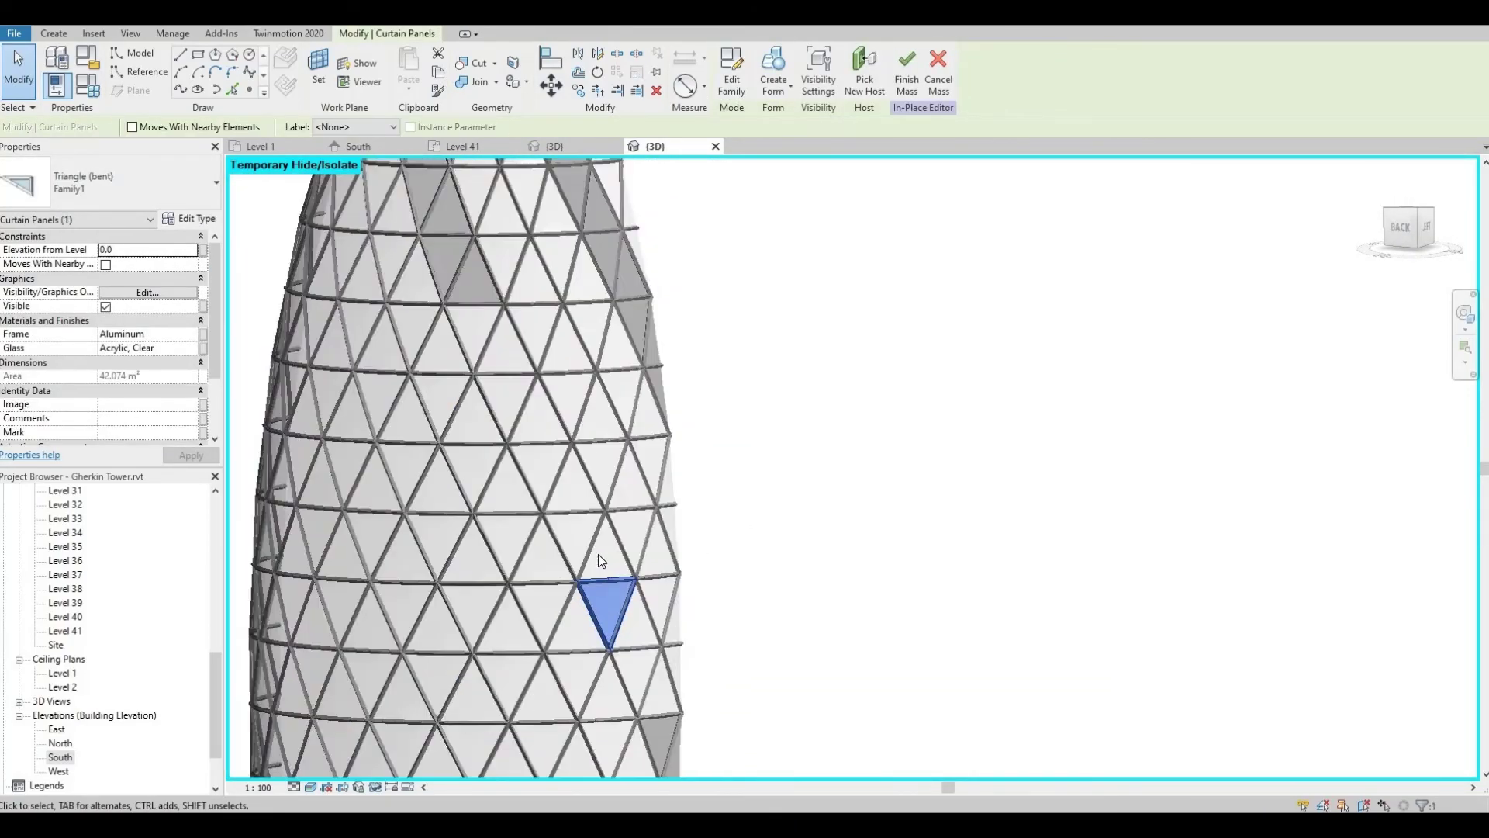
key(Escape)
Continue that back band downward by giving its upright panels the Glass, Cast, Gray material
scroll(491, 346, up, 3)
click(492, 347)
ctrl+click(535, 435)
ctrl+click(567, 500)
ctrl+click(620, 601)
ctrl+click(648, 659)
middle_drag(592, 644, 478, 418)
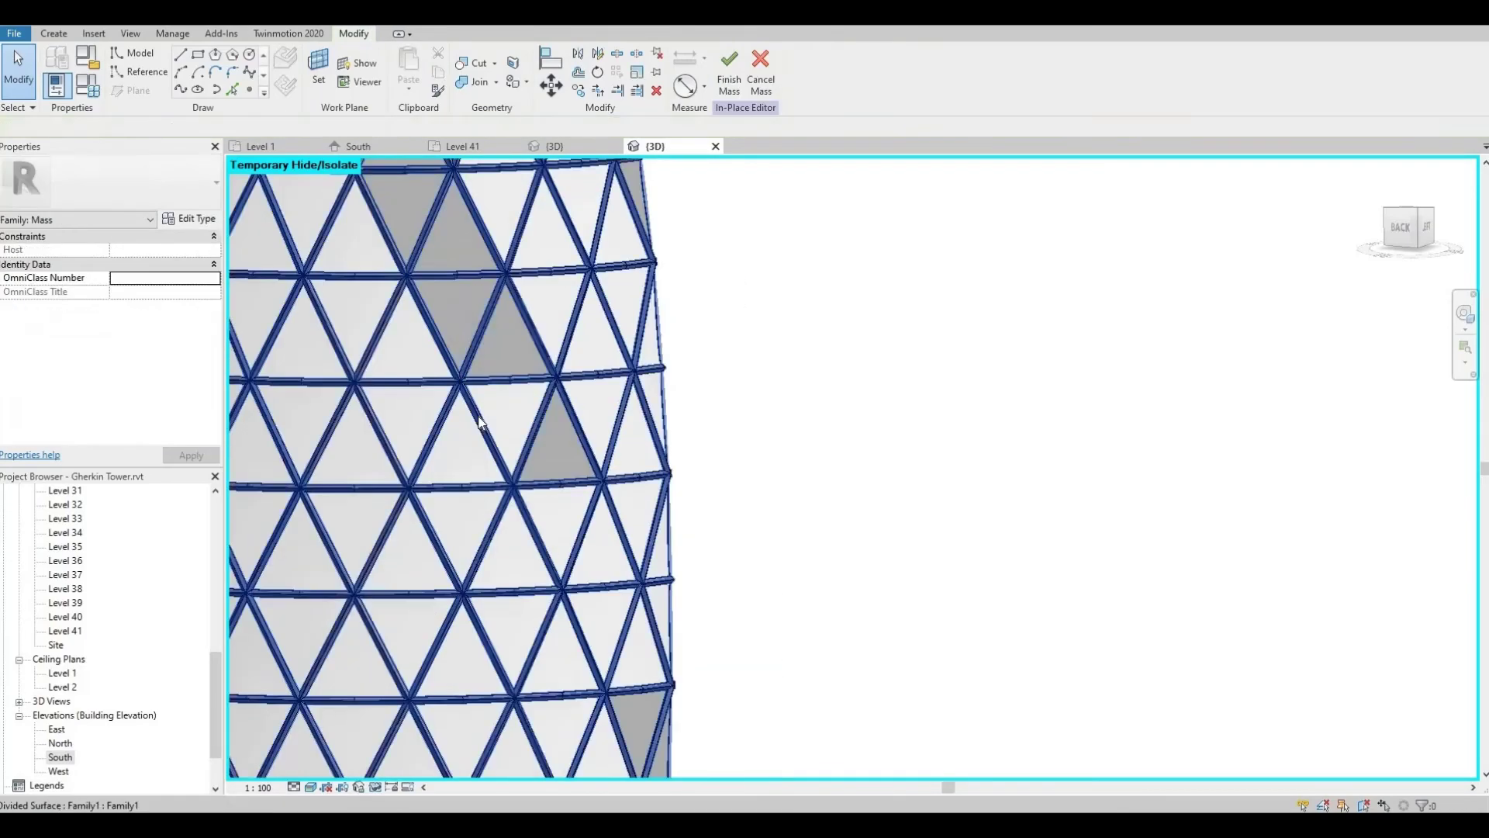
Fill the clear gaps between the band's gray panels at mid-height with Glass, Cast, Gray
click(478, 415)
ctrl+click(588, 588)
key(Escape)
click(508, 419)
ctrl+click(585, 524)
click(147, 348)
key(Escape)
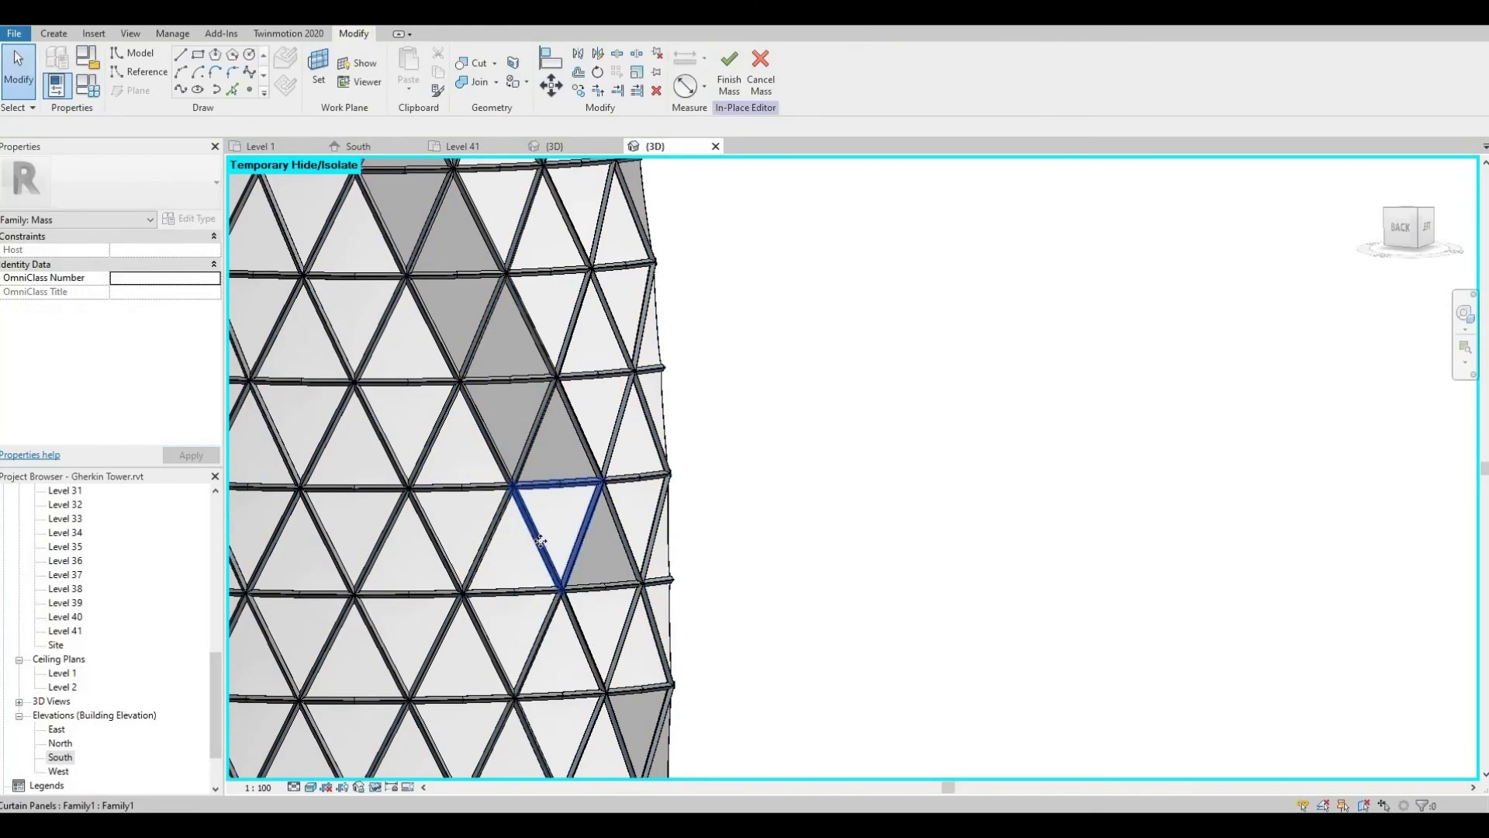
Set the last clear panels joining this band to the gray section at the back's left-side seam to Glass, Cast, Gray
click(538, 532)
ctrl+click(589, 642)
ctrl+click(626, 642)
click(148, 348)
Select the 13 upper panels of the next diagonal band on the right-back side and set their glass to Glass, Cast, Gray
scroll(582, 592, down, 4)
shift+middle_drag(582, 592, 729, 578)
scroll(683, 319, up, 4)
click(726, 268)
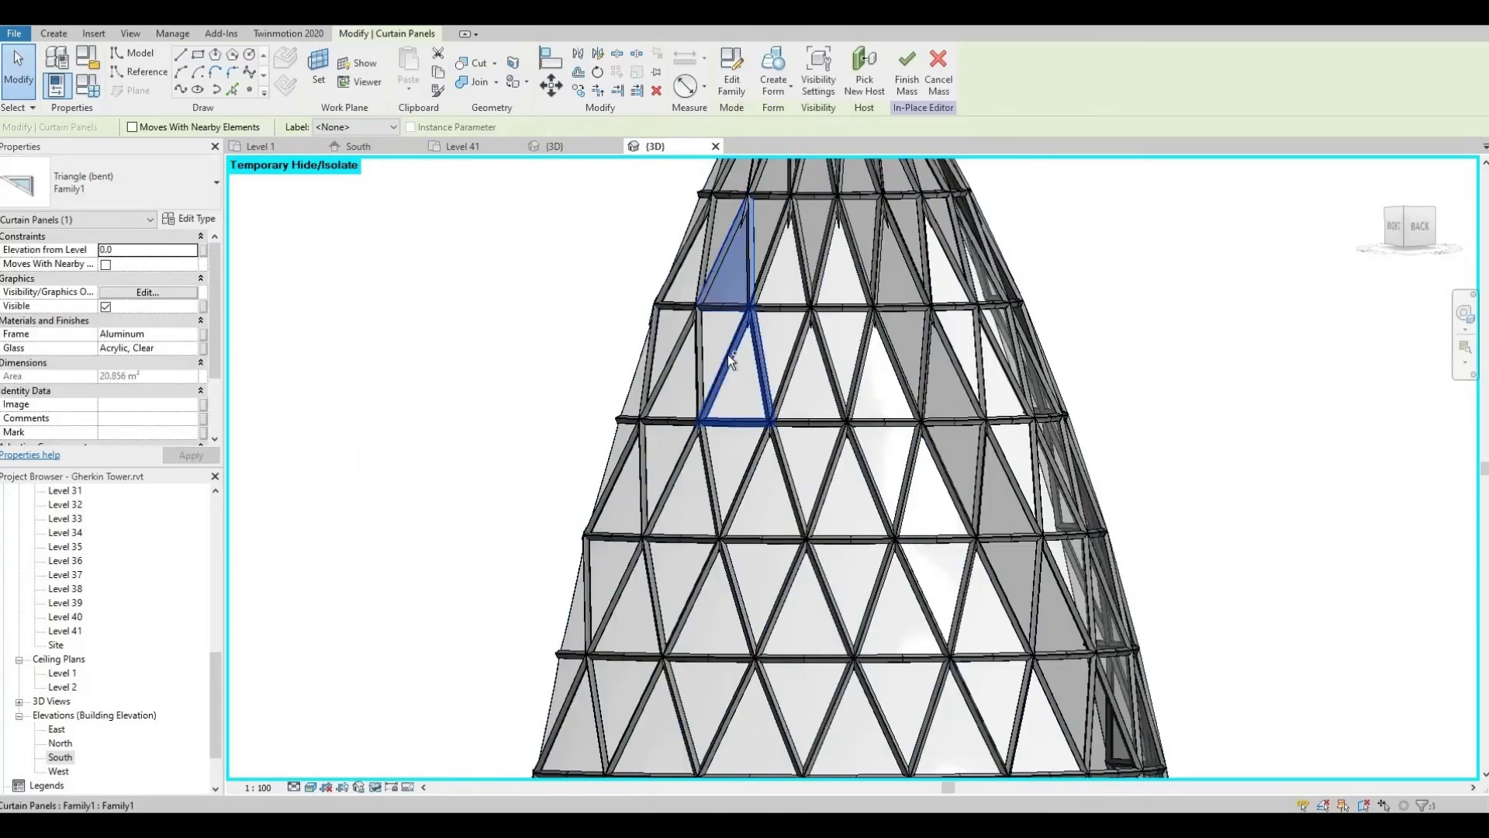
ctrl+click(729, 361)
ctrl+click(729, 461)
ctrl+click(763, 504)
ctrl+click(671, 380)
middle_drag(822, 659, 776, 498)
ctrl+click(782, 521)
click(147, 347)
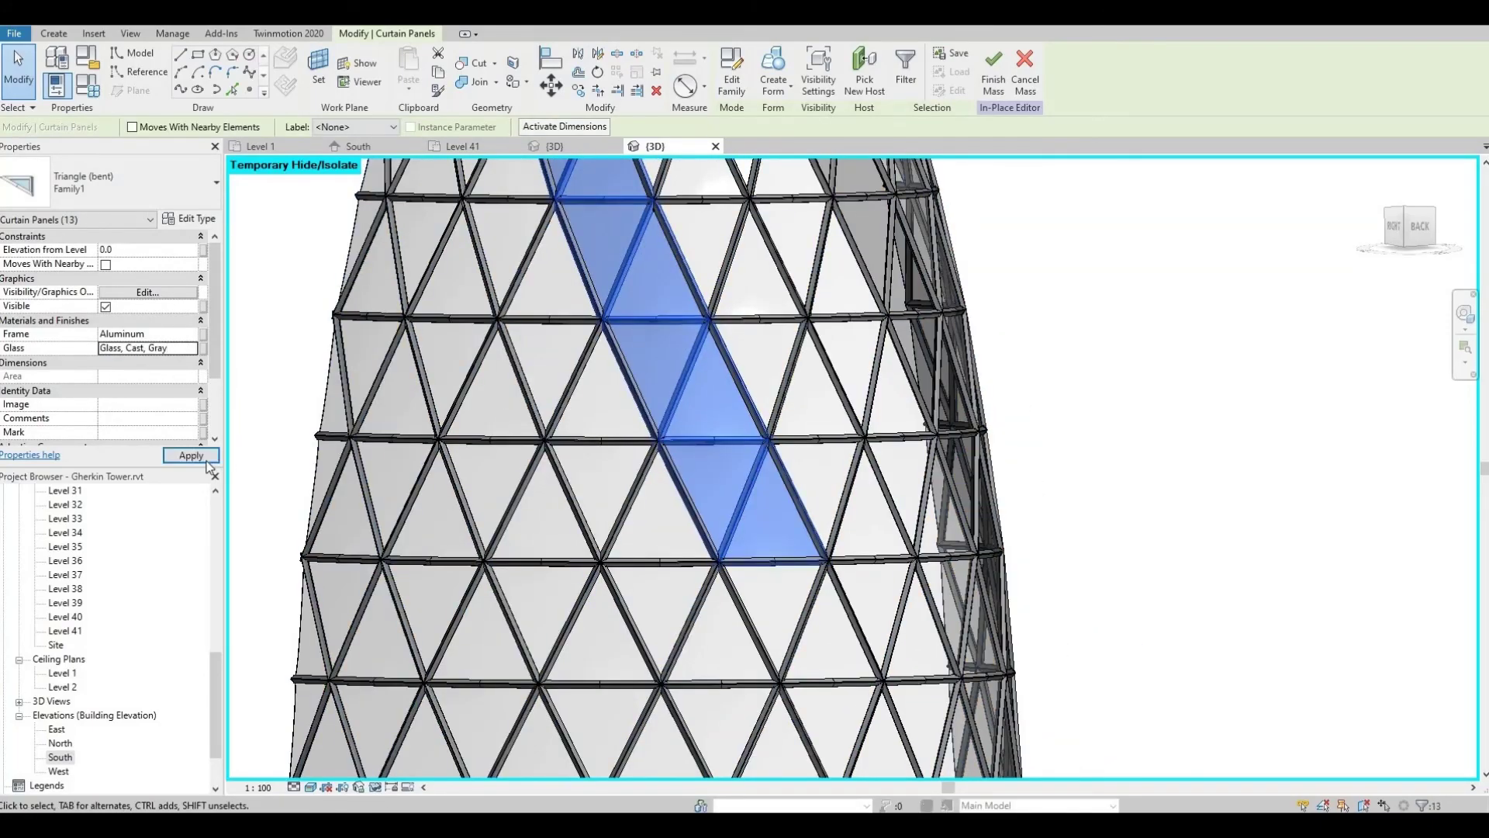
Continue that diagonal band down across the back at mid-height with Glass, Cast, Gray panels
middle_drag(806, 621, 679, 454)
click(659, 435)
ctrl+click(705, 497)
shift+middle_drag(845, 489, 759, 479)
scroll(759, 473, up, 3)
ctrl+click(745, 448)
ctrl+click(746, 518)
ctrl+click(803, 560)
middle_drag(883, 733, 706, 444)
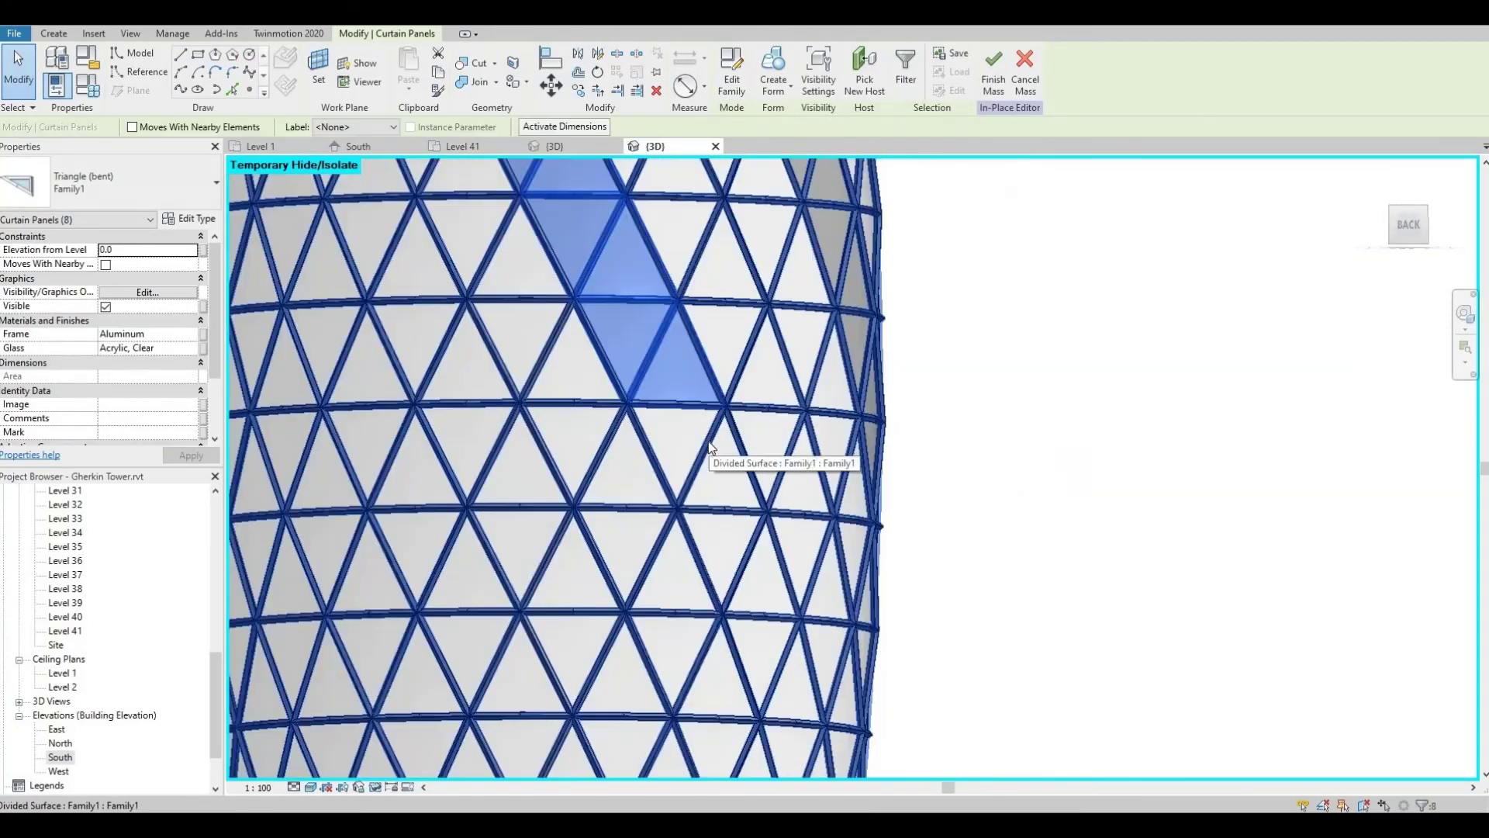
ctrl+click(760, 583)
Set the band's remaining lower panels, down to the gray section on the back-left side, to Glass, Cast, Gray
middle_drag(744, 605, 727, 450)
ctrl+click(779, 535)
click(760, 515)
ctrl+click(803, 549)
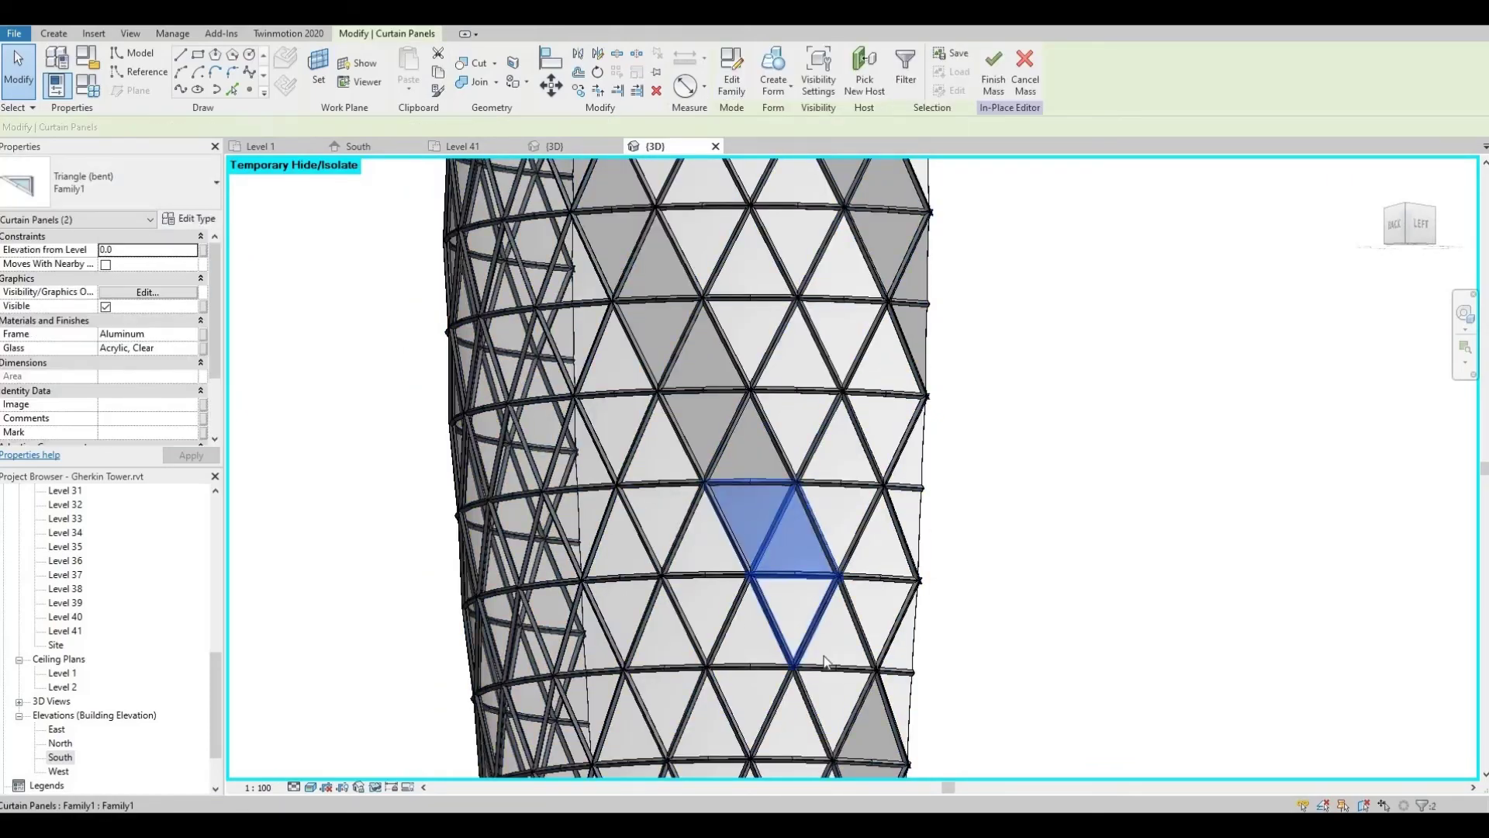
ctrl+click(804, 609)
ctrl+click(845, 641)
ctrl+click(840, 702)
click(147, 347)
Select the upper panels of the next diagonal band, starting at the right side's edge
scroll(535, 543, down, 4)
shift+middle_drag(310, 388, 465, 411)
scroll(482, 372, up, 3)
click(497, 361)
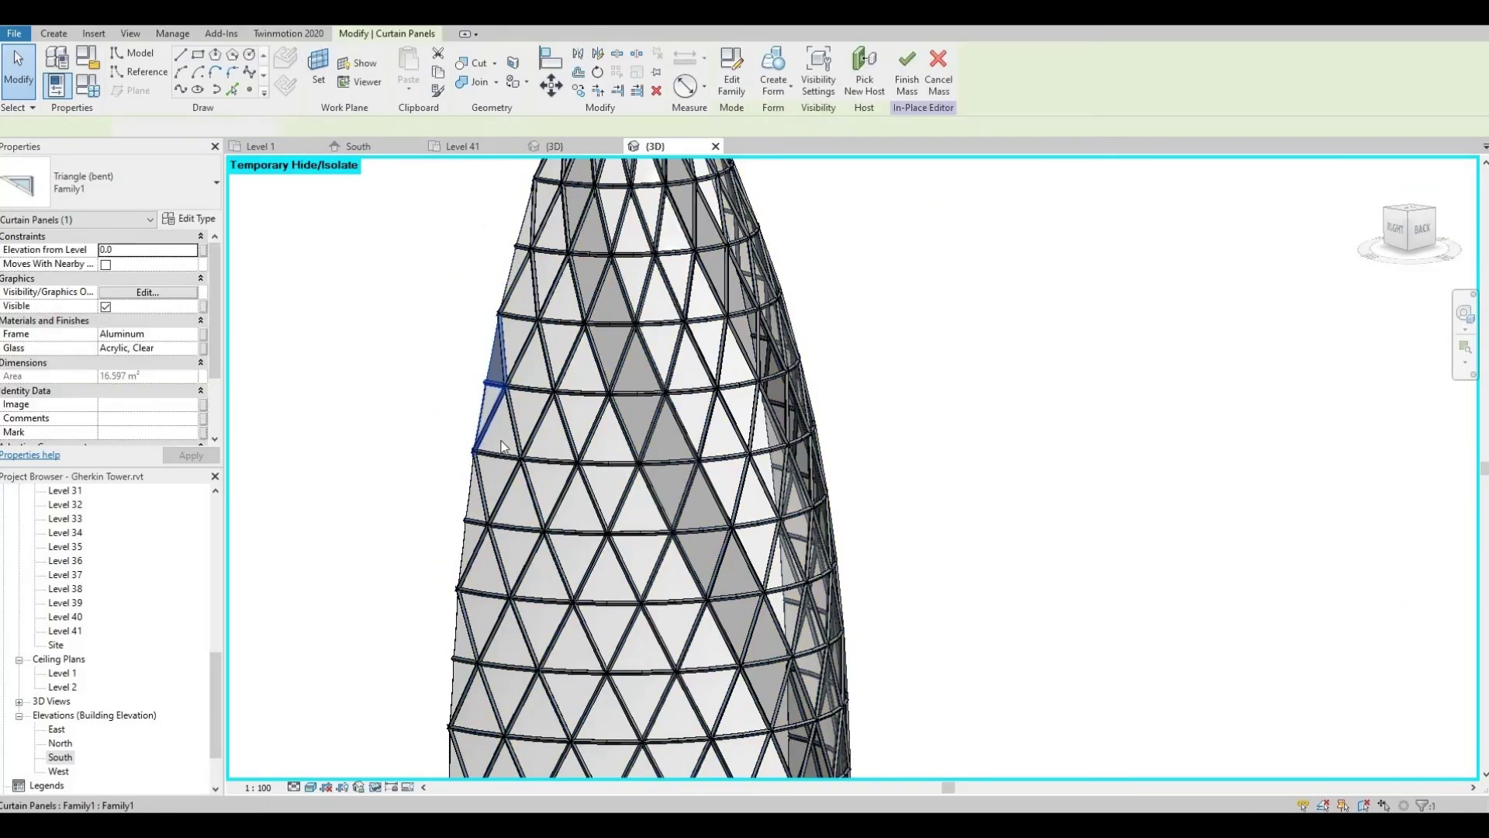
ctrl+click(498, 442)
ctrl+click(519, 508)
ctrl+click(544, 578)
ctrl+click(572, 650)
Add that band's panels down to mid-height to the selection and set their glass to Glass, Cast, Gray
middle_drag(570, 675, 541, 348)
ctrl+click(580, 439)
ctrl+click(527, 377)
ctrl+click(615, 465)
ctrl+click(614, 503)
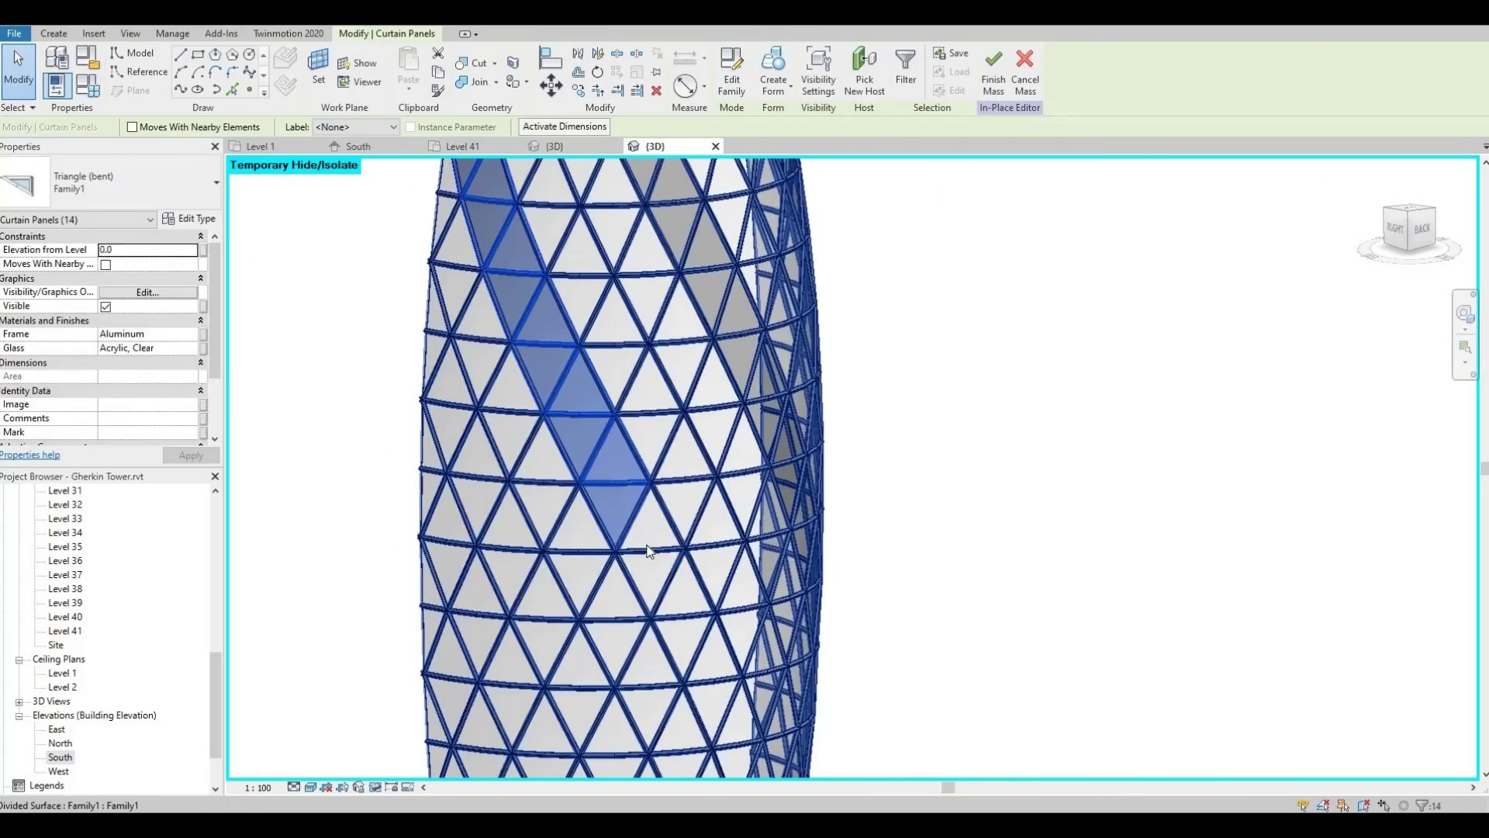
ctrl+click(648, 546)
click(147, 347)
Continue the same band across the back through its lower panels with Glass, Cast, Gray
shift+middle_drag(589, 434, 455, 419)
click(450, 411)
ctrl+click(489, 442)
ctrl+click(475, 487)
ctrl+click(522, 562)
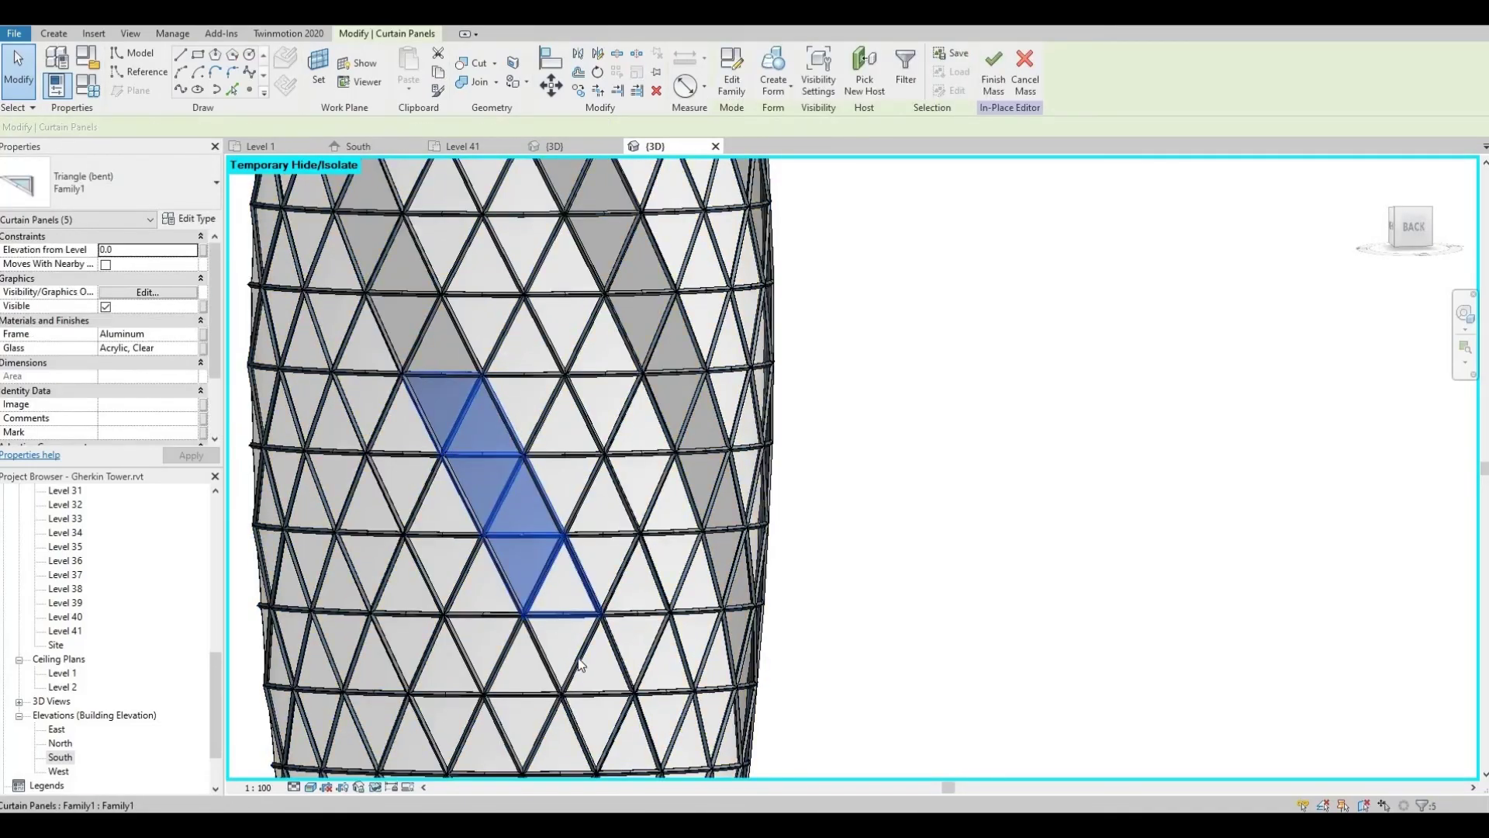
ctrl+click(565, 586)
ctrl+click(601, 665)
middle_drag(622, 729, 535, 489)
ctrl+click(542, 563)
ctrl+click(570, 585)
ctrl+click(587, 663)
click(147, 348)
text(Glass, Dark Gray)
Extend the selection down the current diagonal band with its next triangular panels below the gray section on the back side
middle_drag(391, 334, 744, 489)
click(587, 391)
ctrl+click(588, 443)
scroll(588, 451, up, 3)
ctrl+click(632, 504)
ctrl+click(669, 653)
middle_drag(671, 659, 588, 414)
ctrl+click(551, 465)
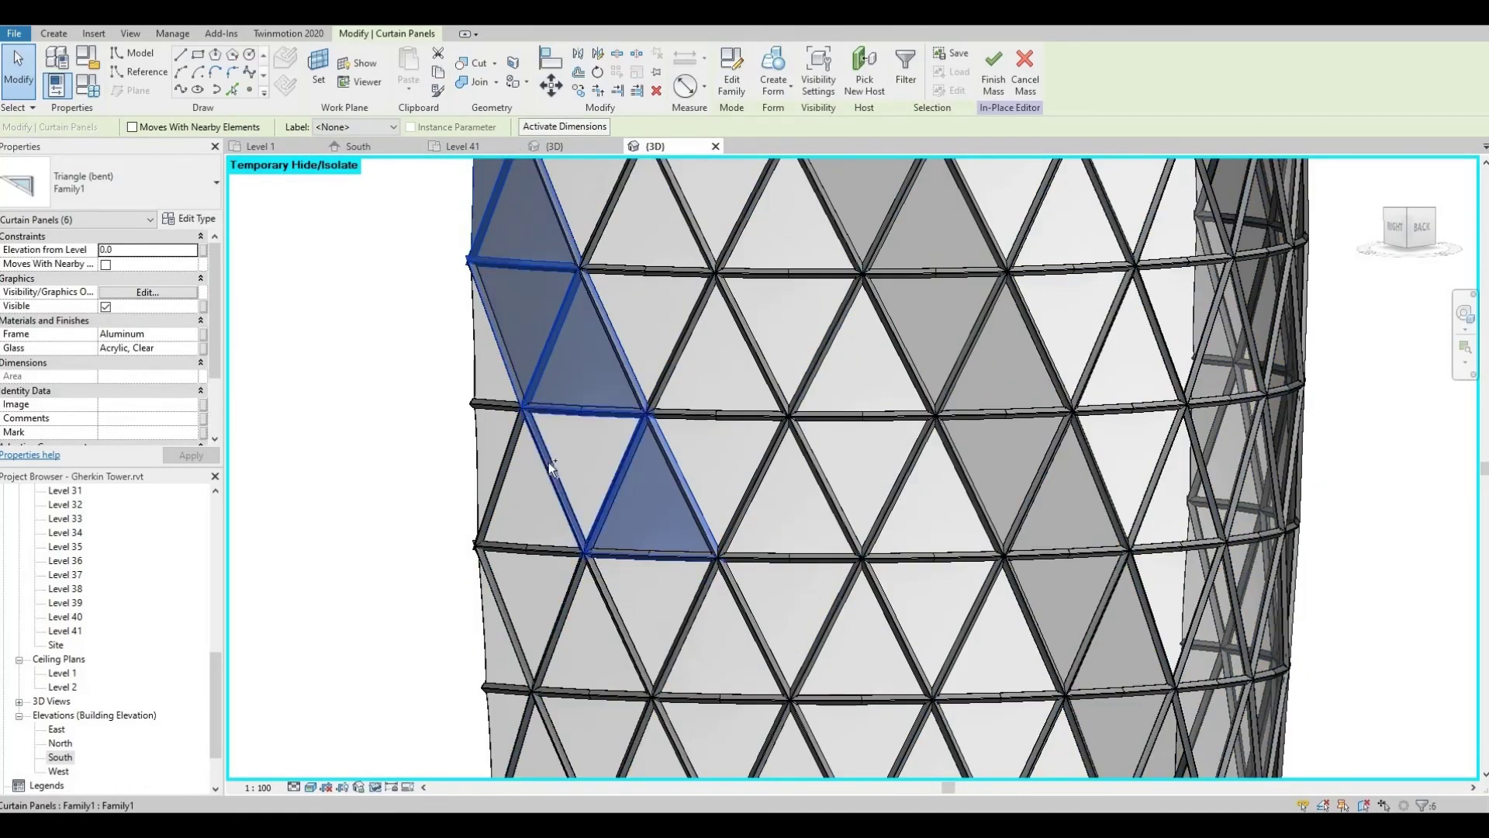
Complete the selection of this band segment and set its panels' glass material to Glass, Cast, Gray
middle_drag(737, 616, 591, 425)
ctrl+click(593, 426)
click(148, 347)
text(Glass, Dark Gray)
shift+middle_drag(636, 542, 698, 434)
key(Escape)
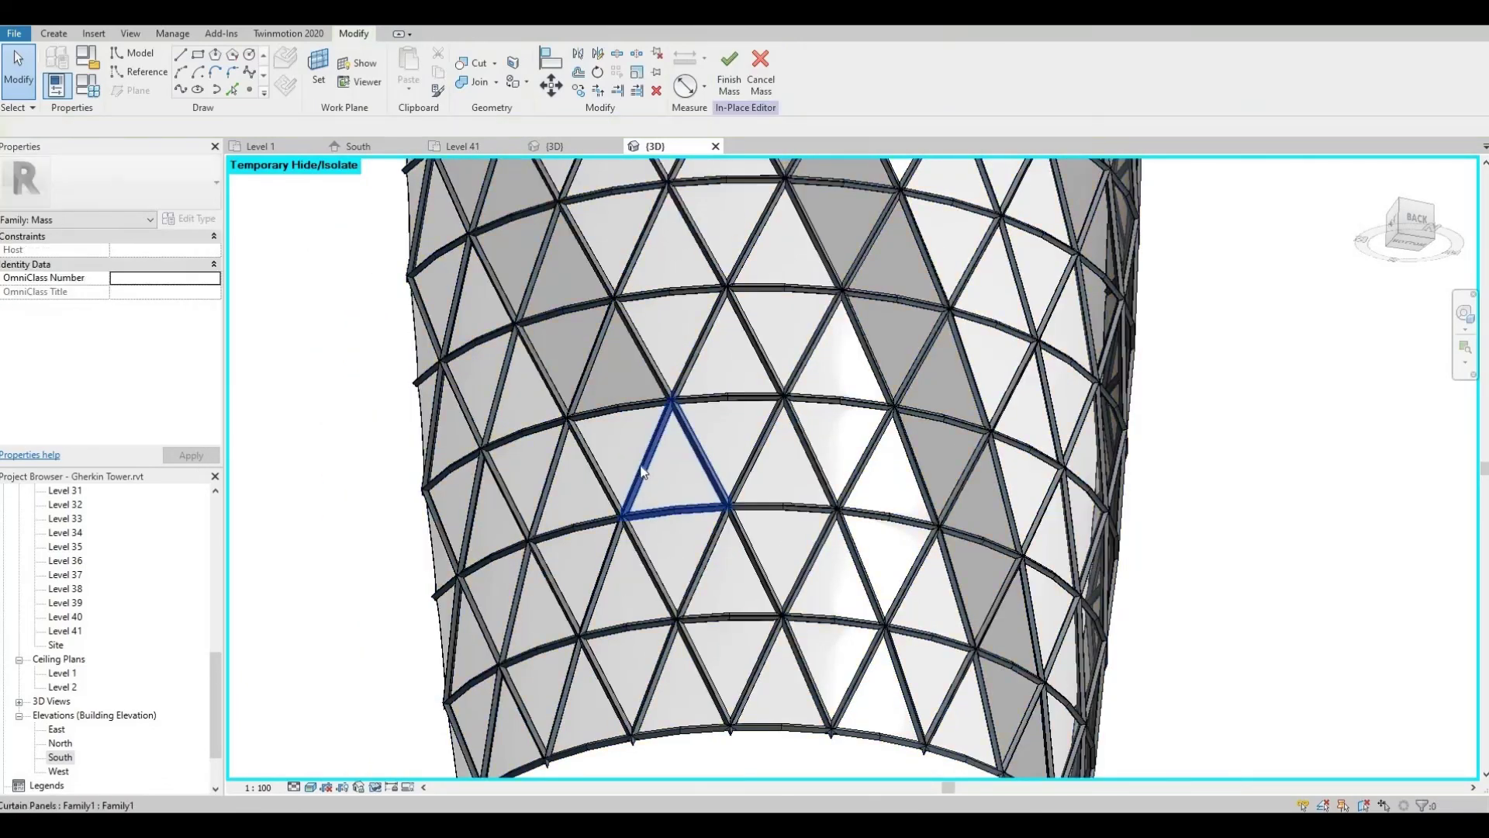